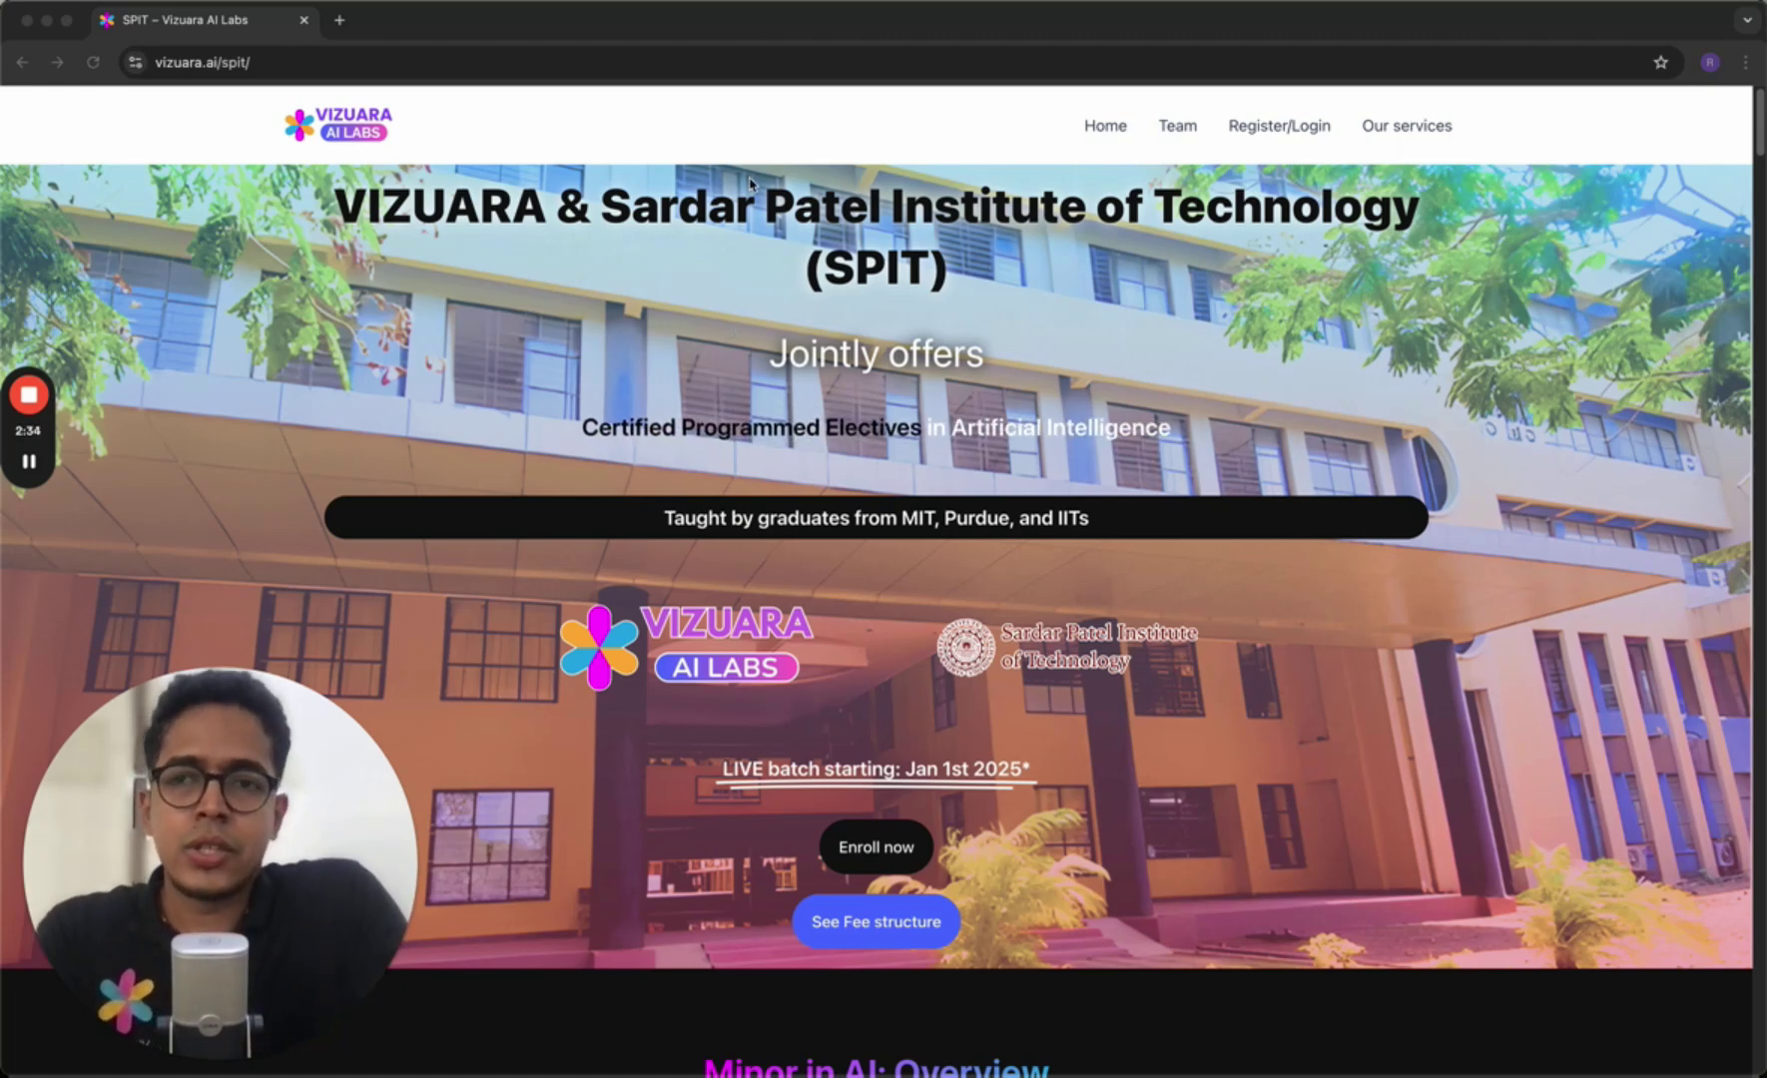
- Select the vizuara.ai/spit web address, then return focus to the page
{"action": "left_click", "coordinate": [292, 66]}
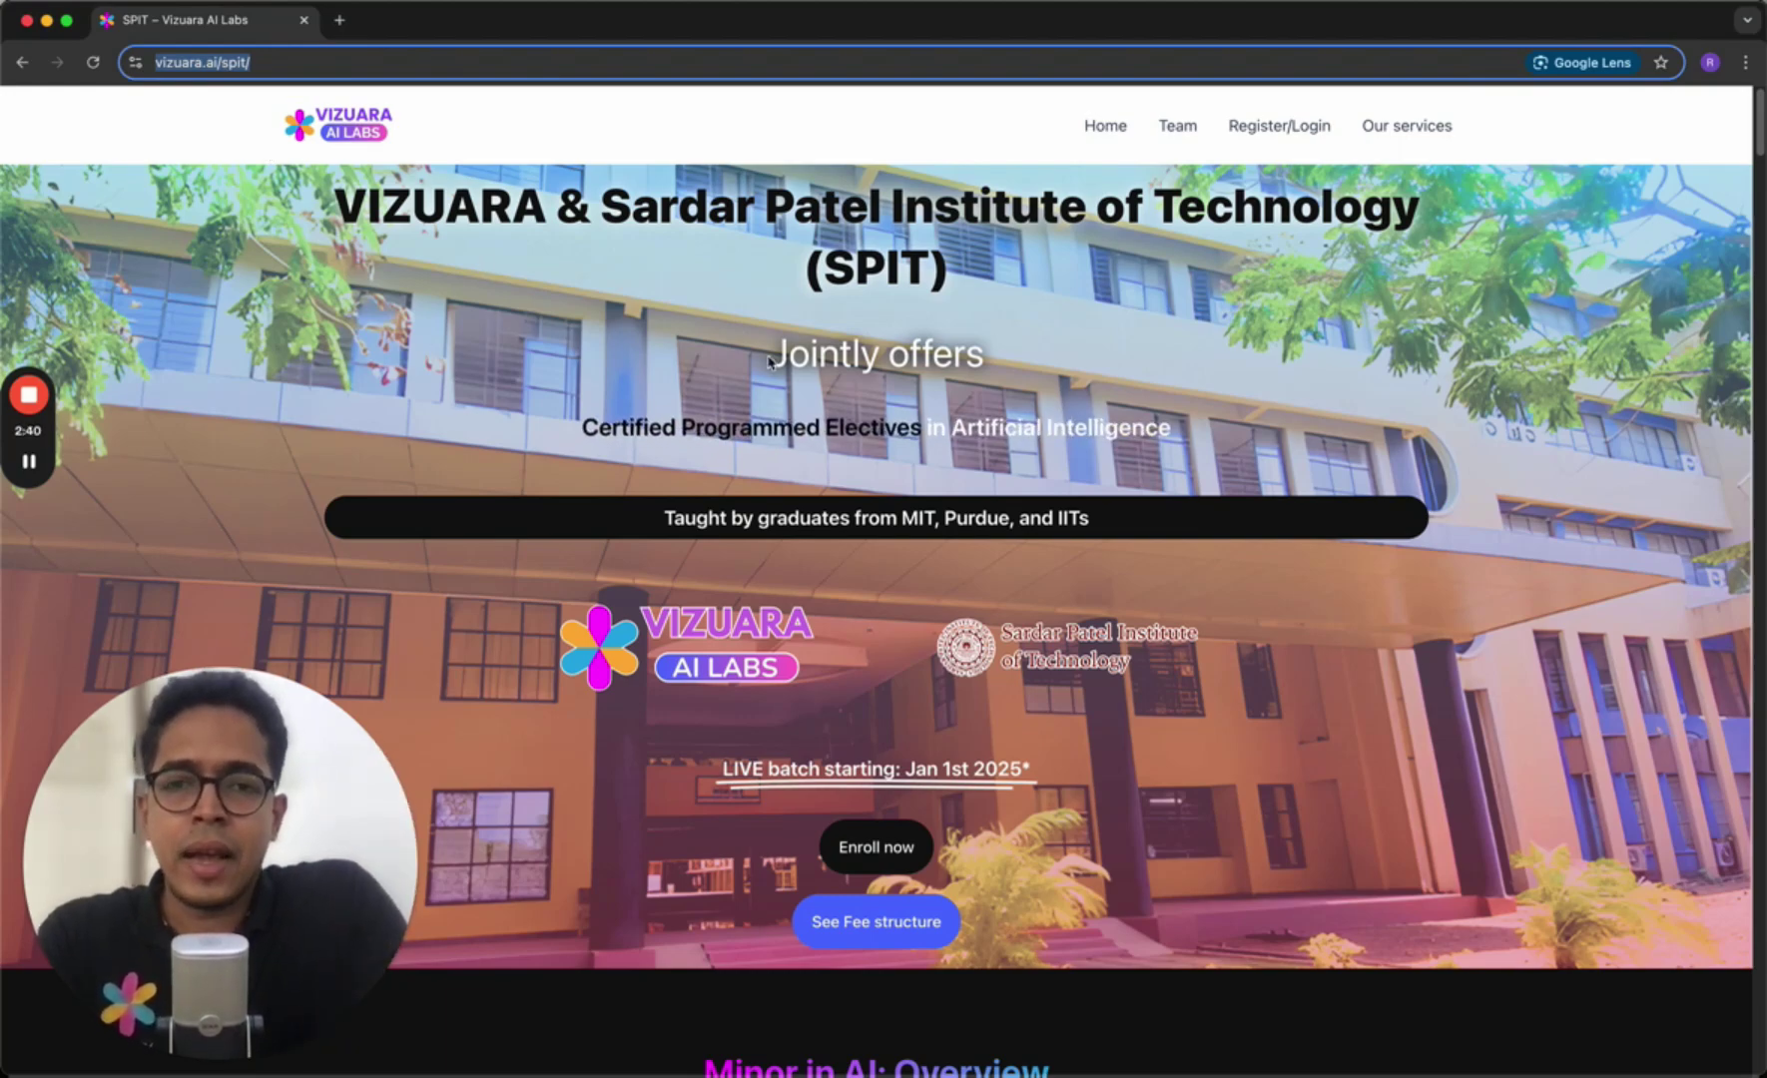
{"action": "left_click", "coordinate": [804, 355]}
{"action": "scroll", "coordinate": [891, 397], "scroll_direction": "down", "scroll_amount": 2}
{"action": "scroll", "coordinate": [892, 398], "scroll_direction": "down", "scroll_amount": 2}
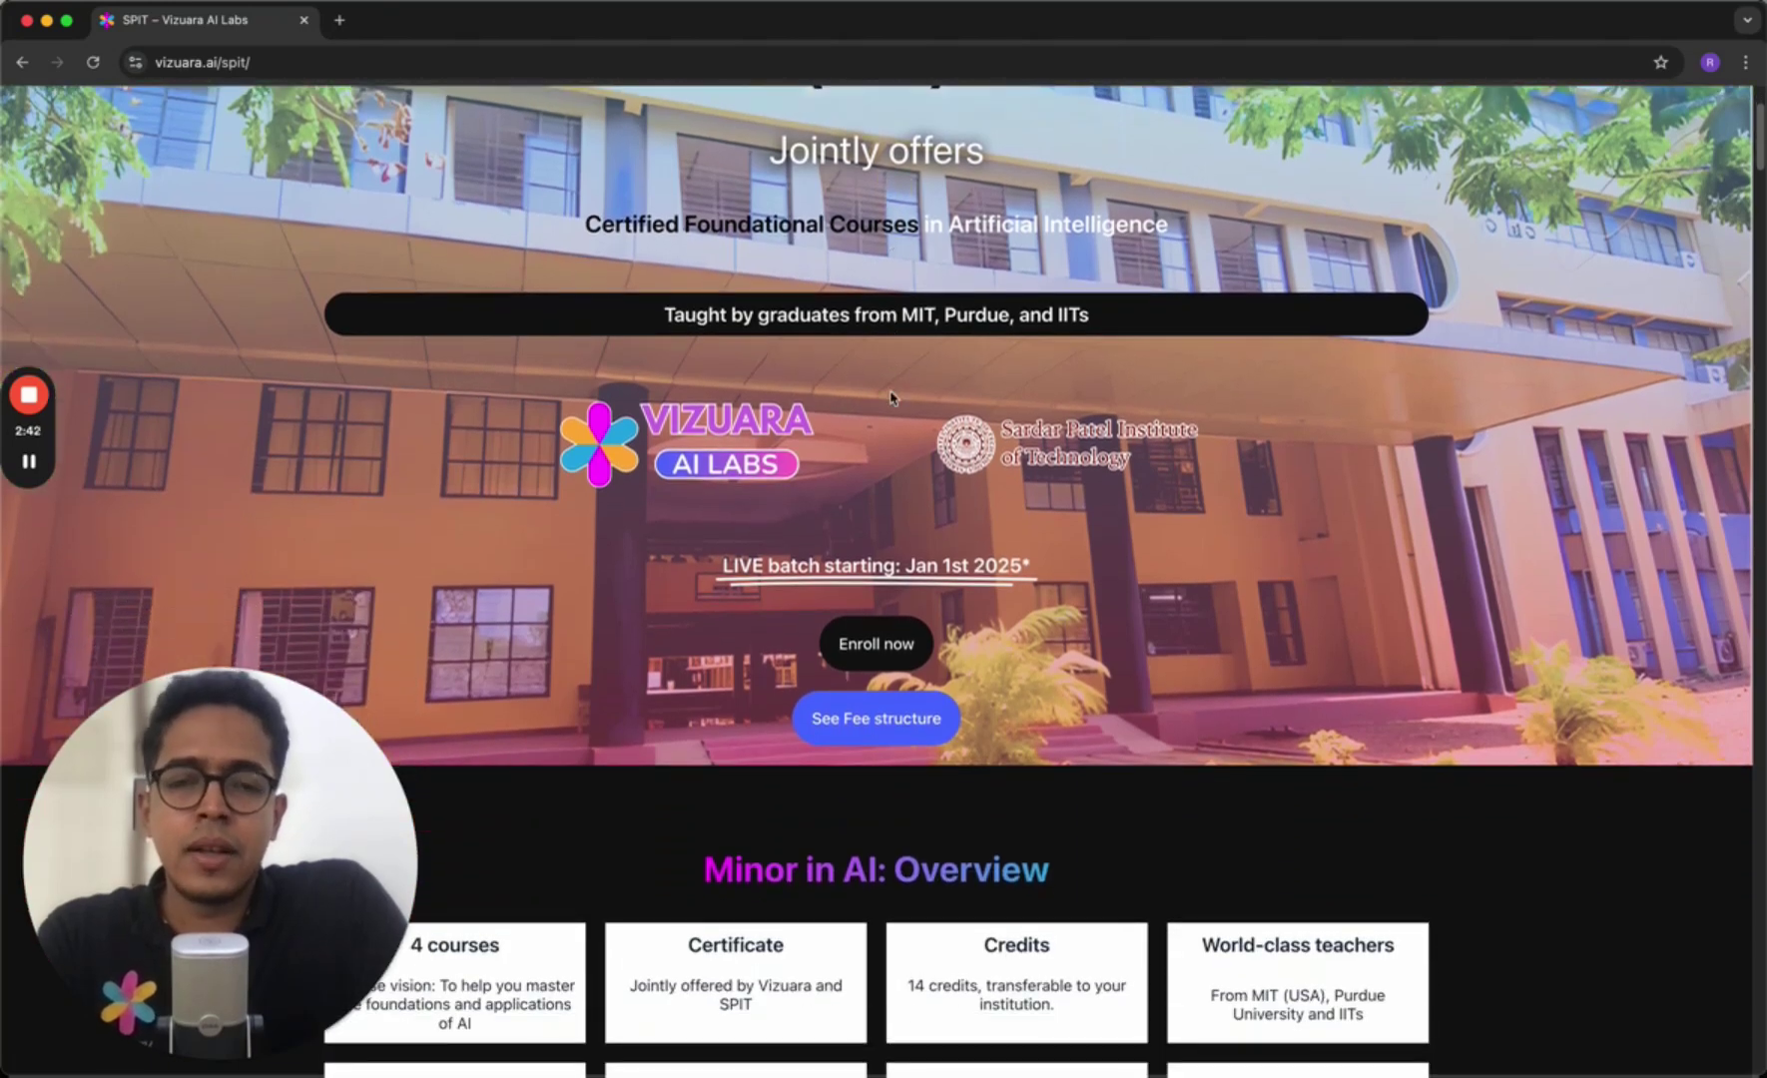
{"action": "scroll", "coordinate": [892, 398], "scroll_direction": "down", "scroll_amount": 5}
{"action": "scroll", "coordinate": [891, 397], "scroll_direction": "down", "scroll_amount": 4}
{"action": "scroll", "coordinate": [892, 397], "scroll_direction": "down", "scroll_amount": 1}
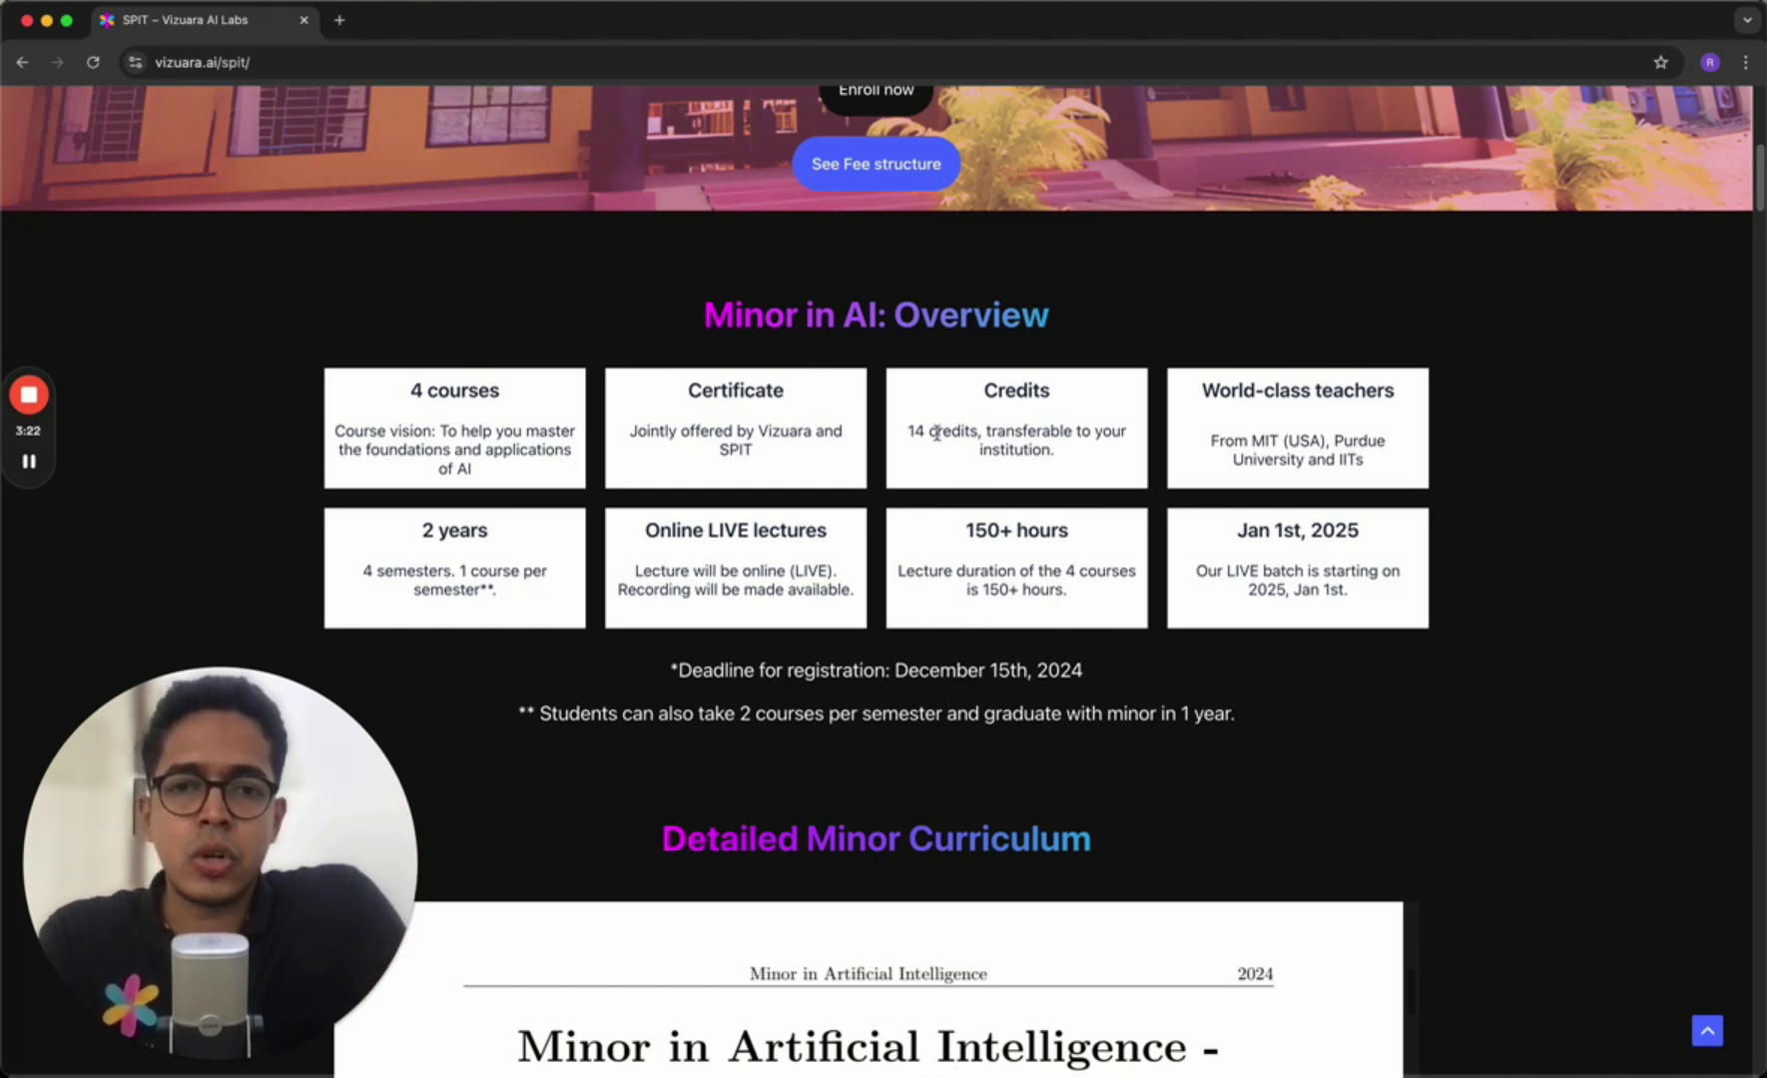
- Highlight the overview note about 14 transferable credits before scrolling to the curriculum PDF
{"action": "left_click_drag", "start_coordinate": [909, 430], "coordinate": [1068, 462]}
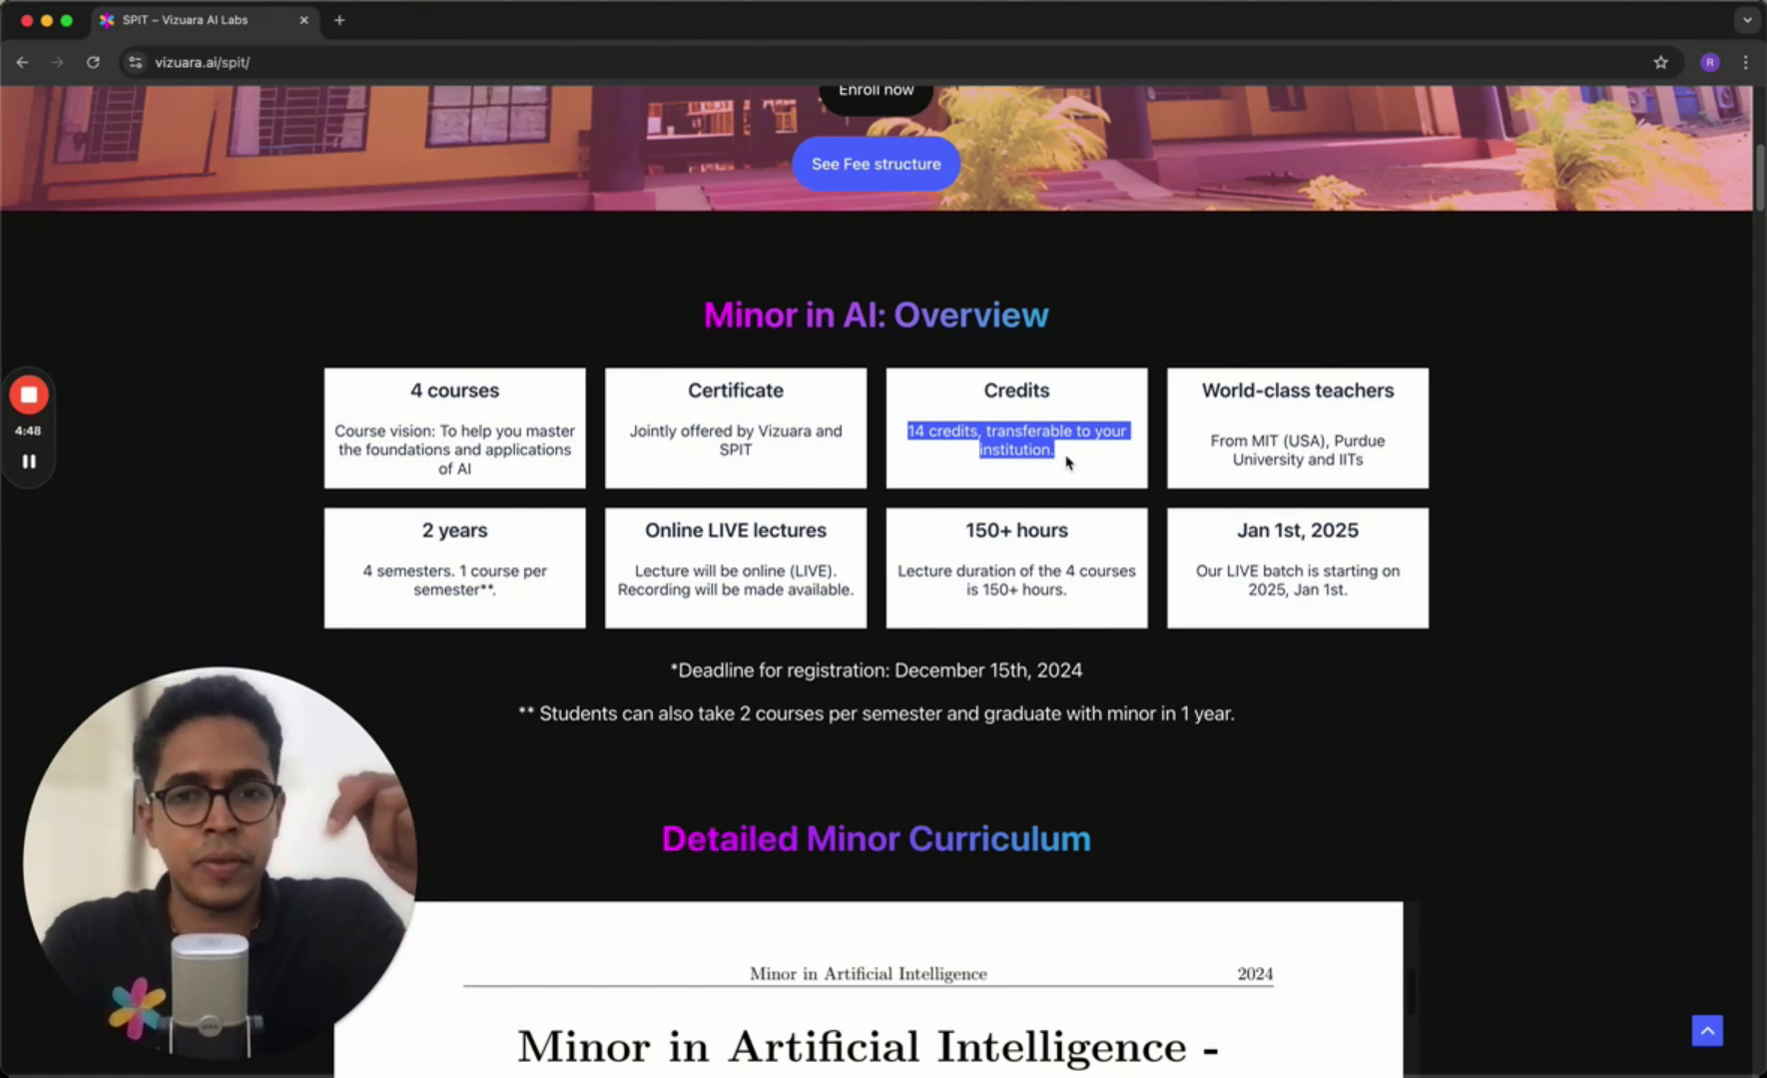
{"action": "scroll", "coordinate": [1504, 652], "scroll_direction": "down", "scroll_amount": 1}
{"action": "scroll", "coordinate": [1503, 652], "scroll_direction": "down", "scroll_amount": 1}
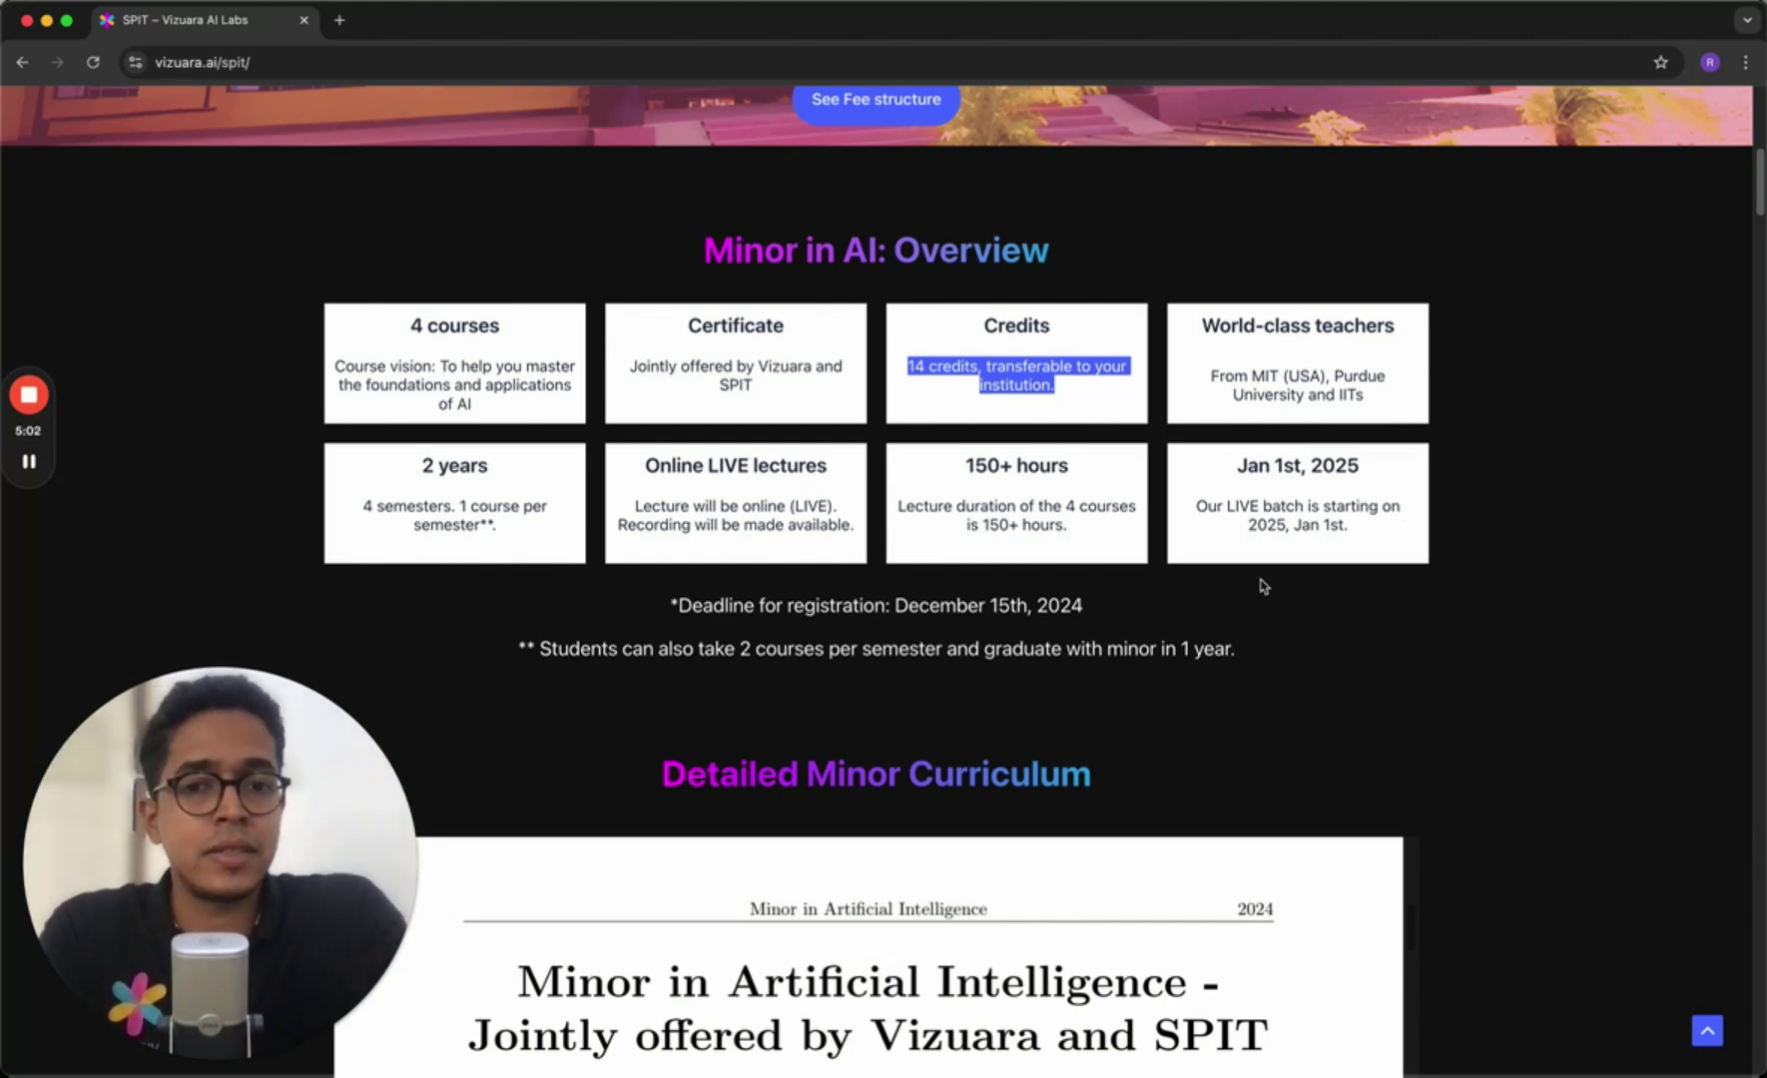
{"action": "scroll", "coordinate": [1377, 601], "scroll_direction": "down", "scroll_amount": 5}
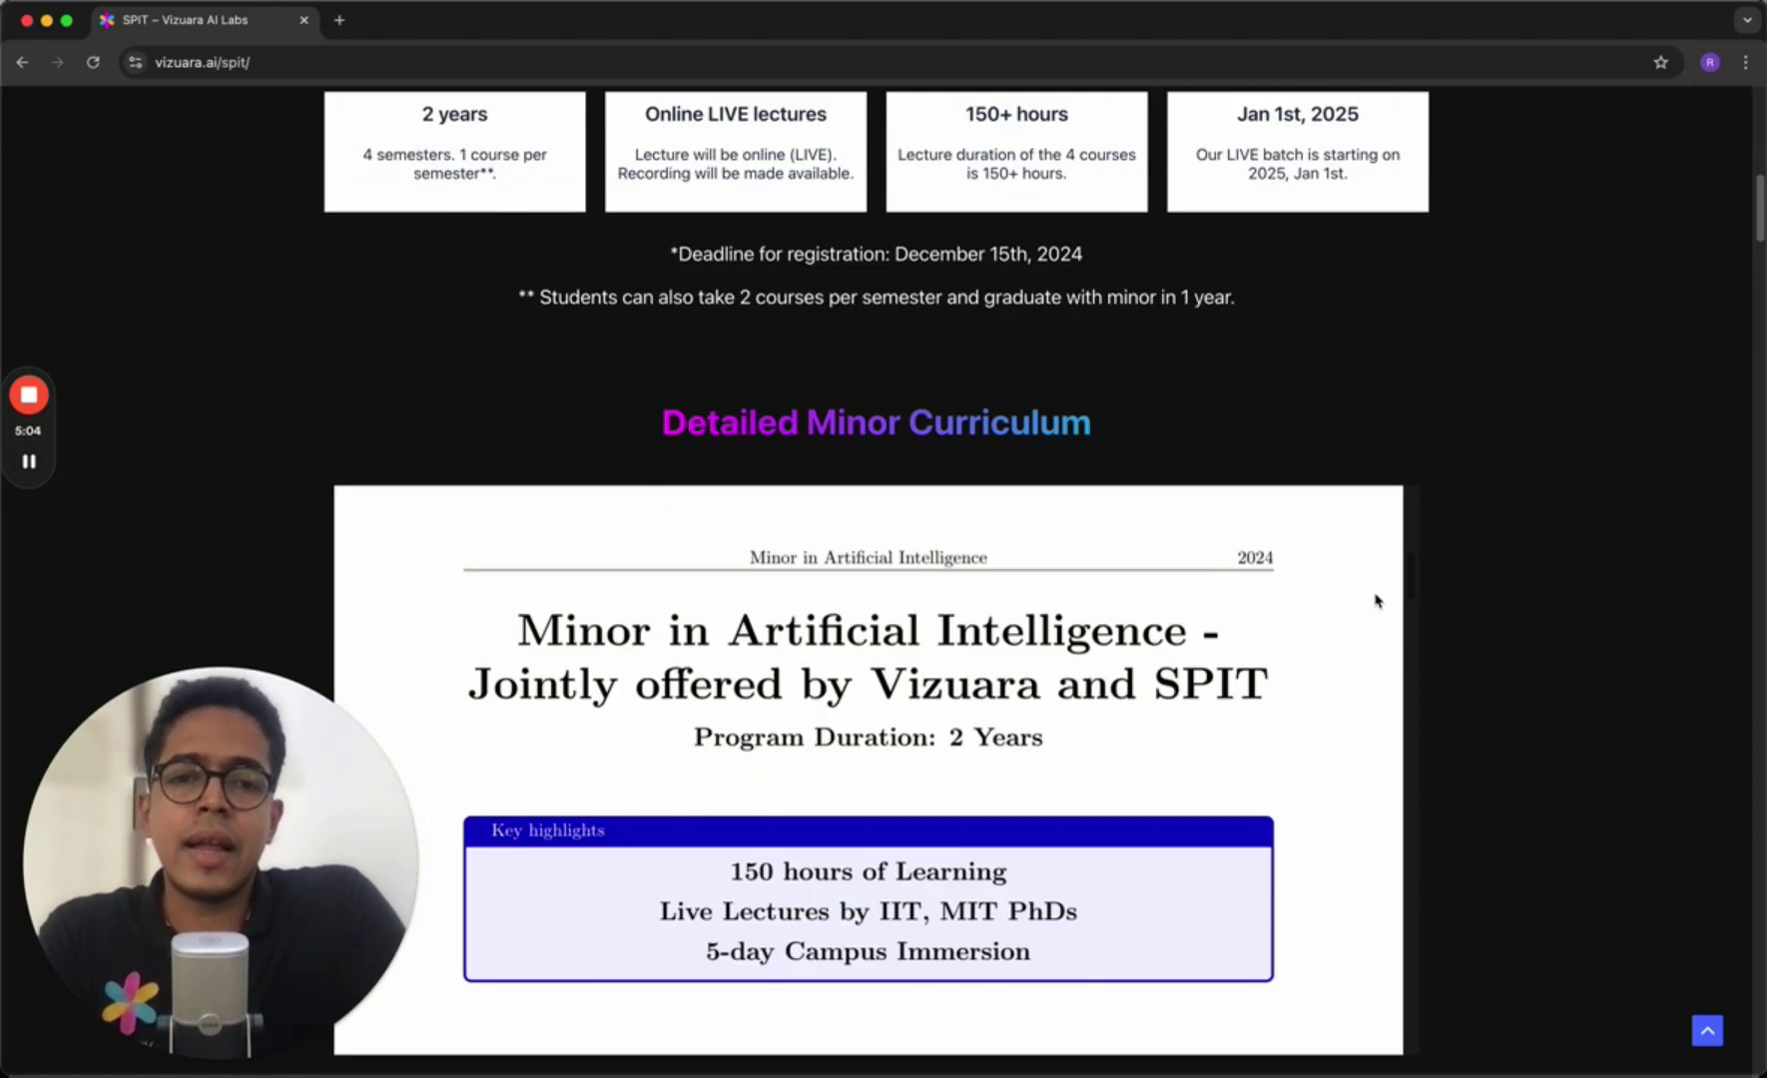
{"action": "scroll", "coordinate": [1172, 587], "scroll_direction": "down", "scroll_amount": 5}
{"action": "scroll", "coordinate": [1171, 587], "scroll_direction": "down", "scroll_amount": 4}
{"action": "scroll", "coordinate": [1171, 587], "scroll_direction": "down", "scroll_amount": 4}
{"action": "scroll", "coordinate": [1118, 569], "scroll_direction": "down", "scroll_amount": 3}
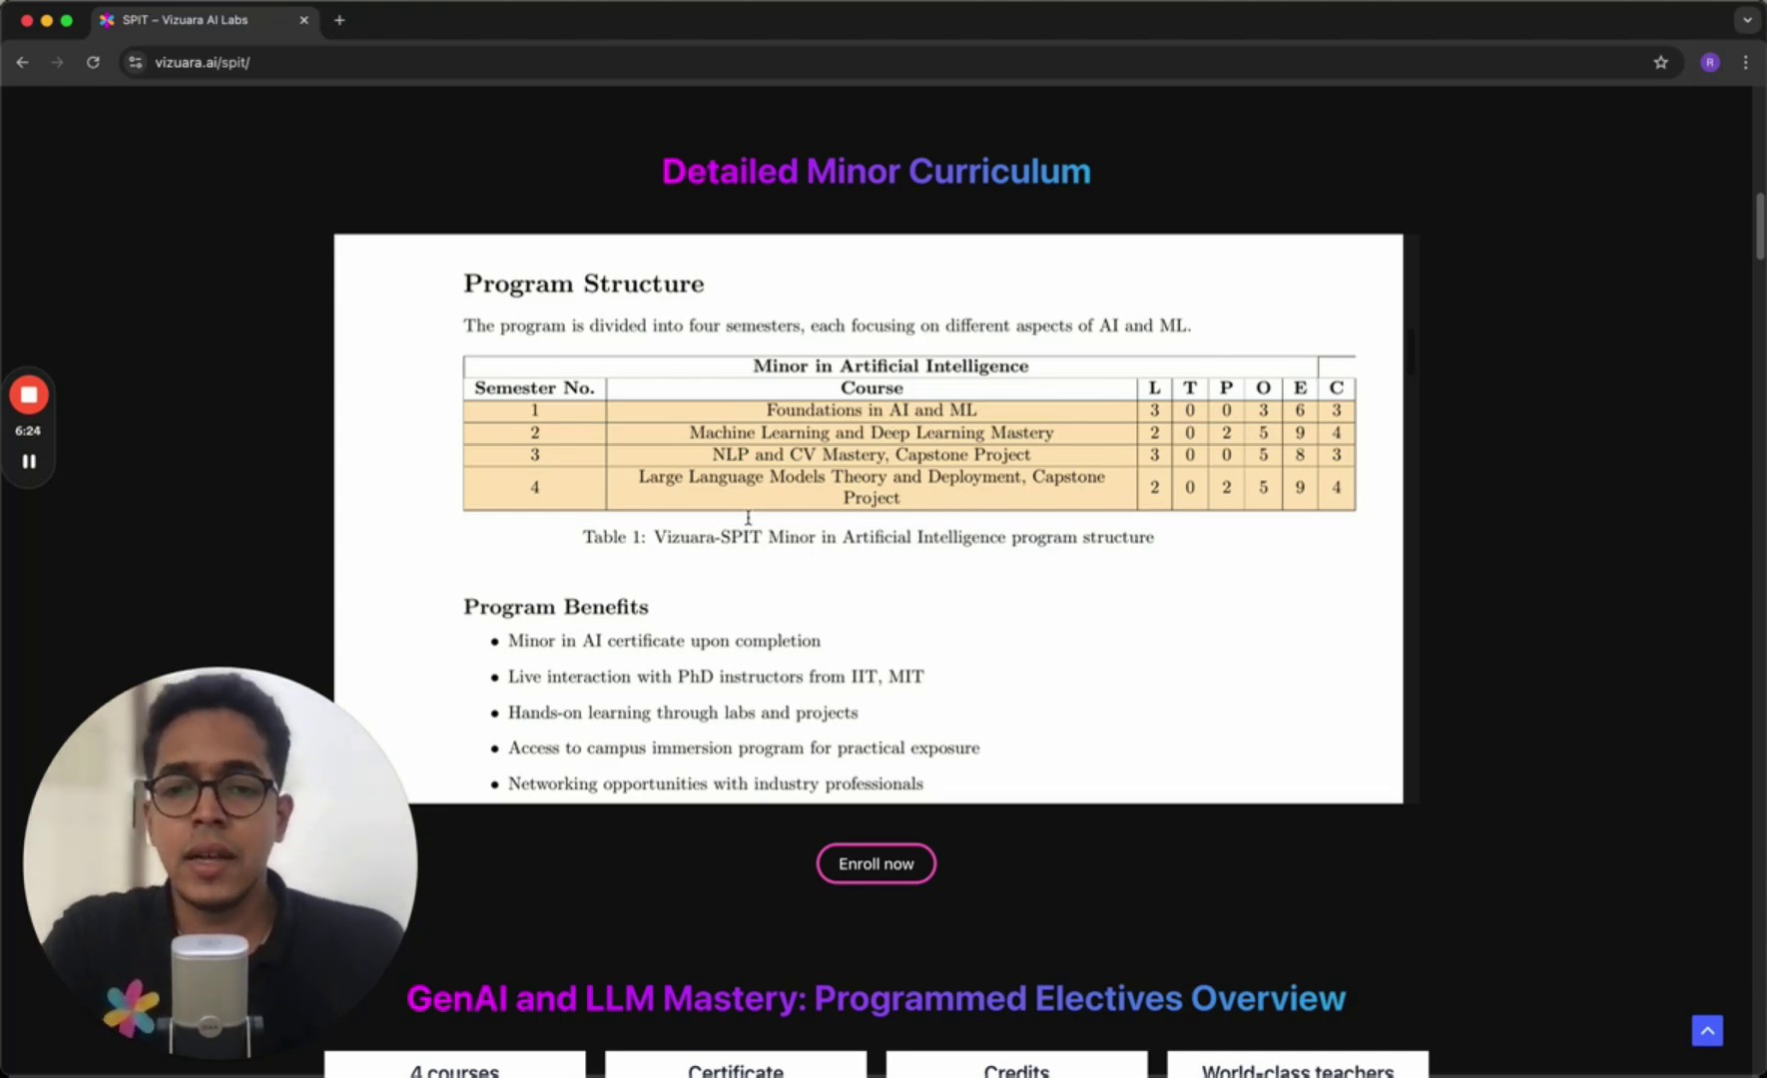
- Highlight each semester's course in turn: ML and DL Mastery, NLP and CV Mastery with Capstone, Large Language Models
{"action": "mouse_move", "coordinate": [868, 519]}
{"action": "left_click_drag", "start_coordinate": [921, 481], "coordinate": [884, 498]}
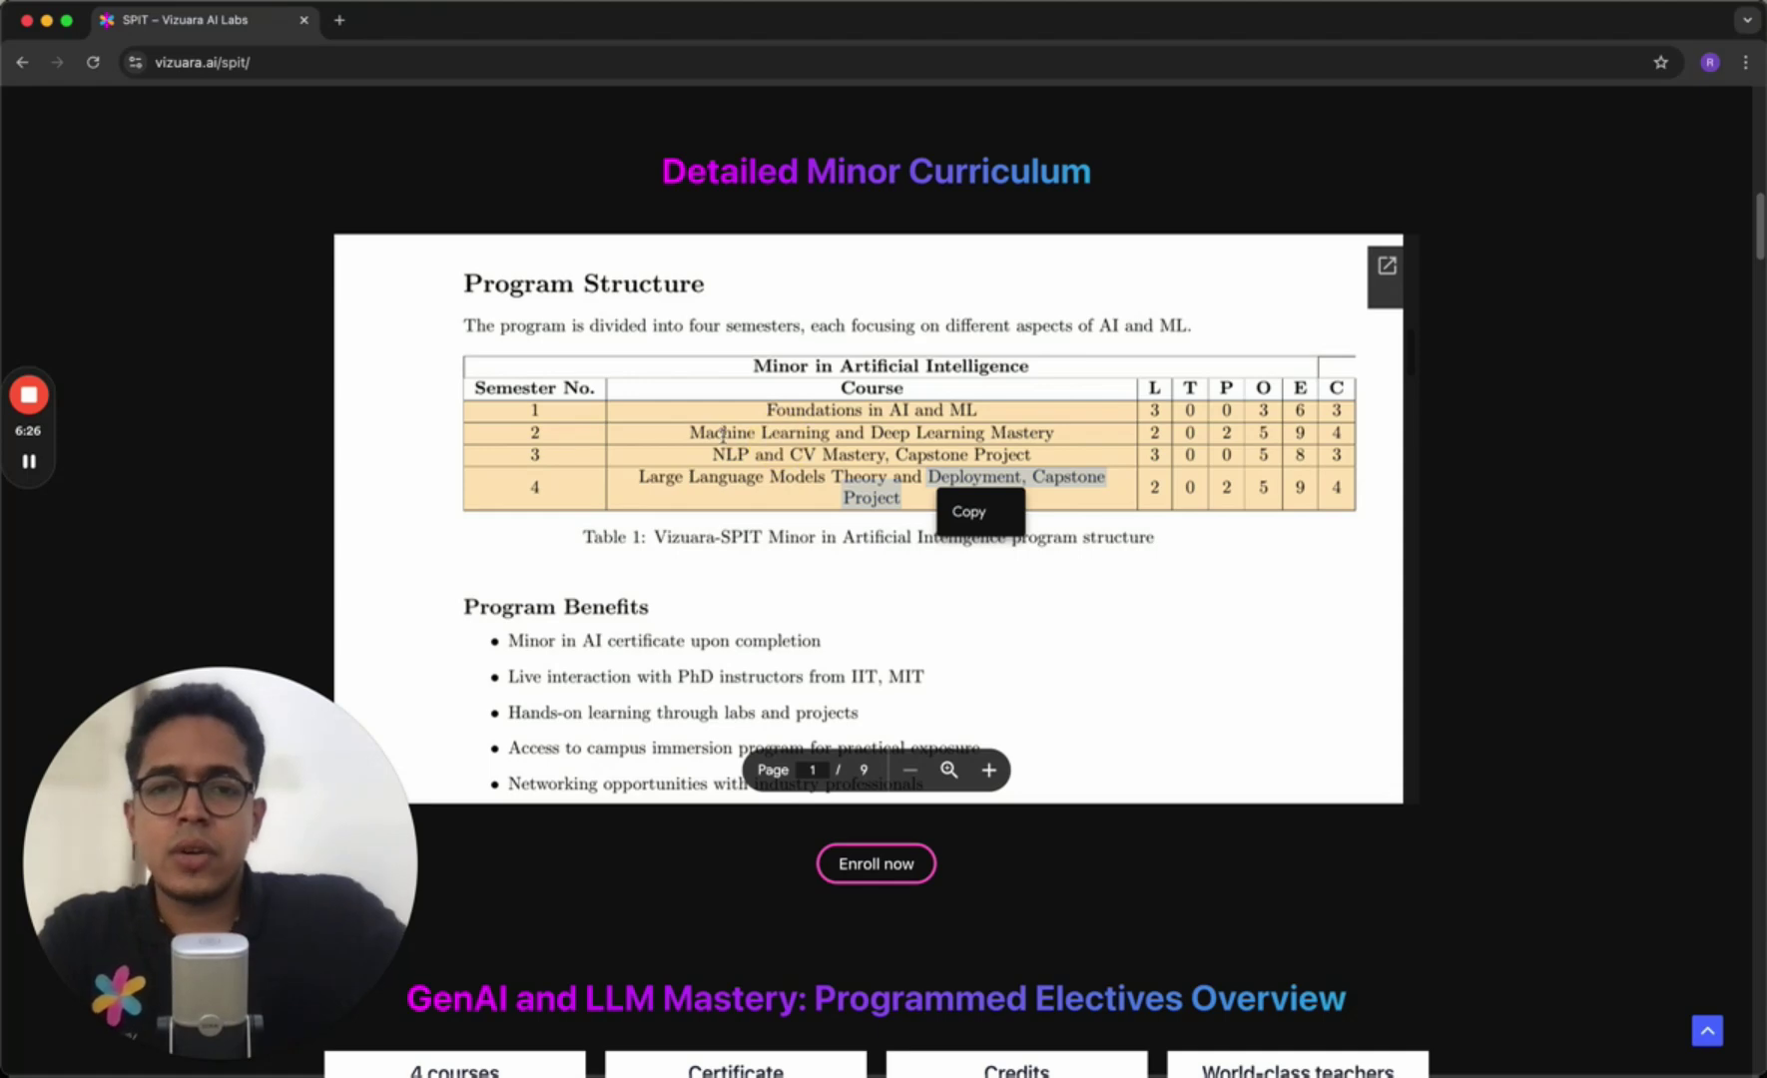
{"action": "left_click", "coordinate": [746, 431]}
{"action": "left_click_drag", "start_coordinate": [686, 431], "coordinate": [1068, 431]}
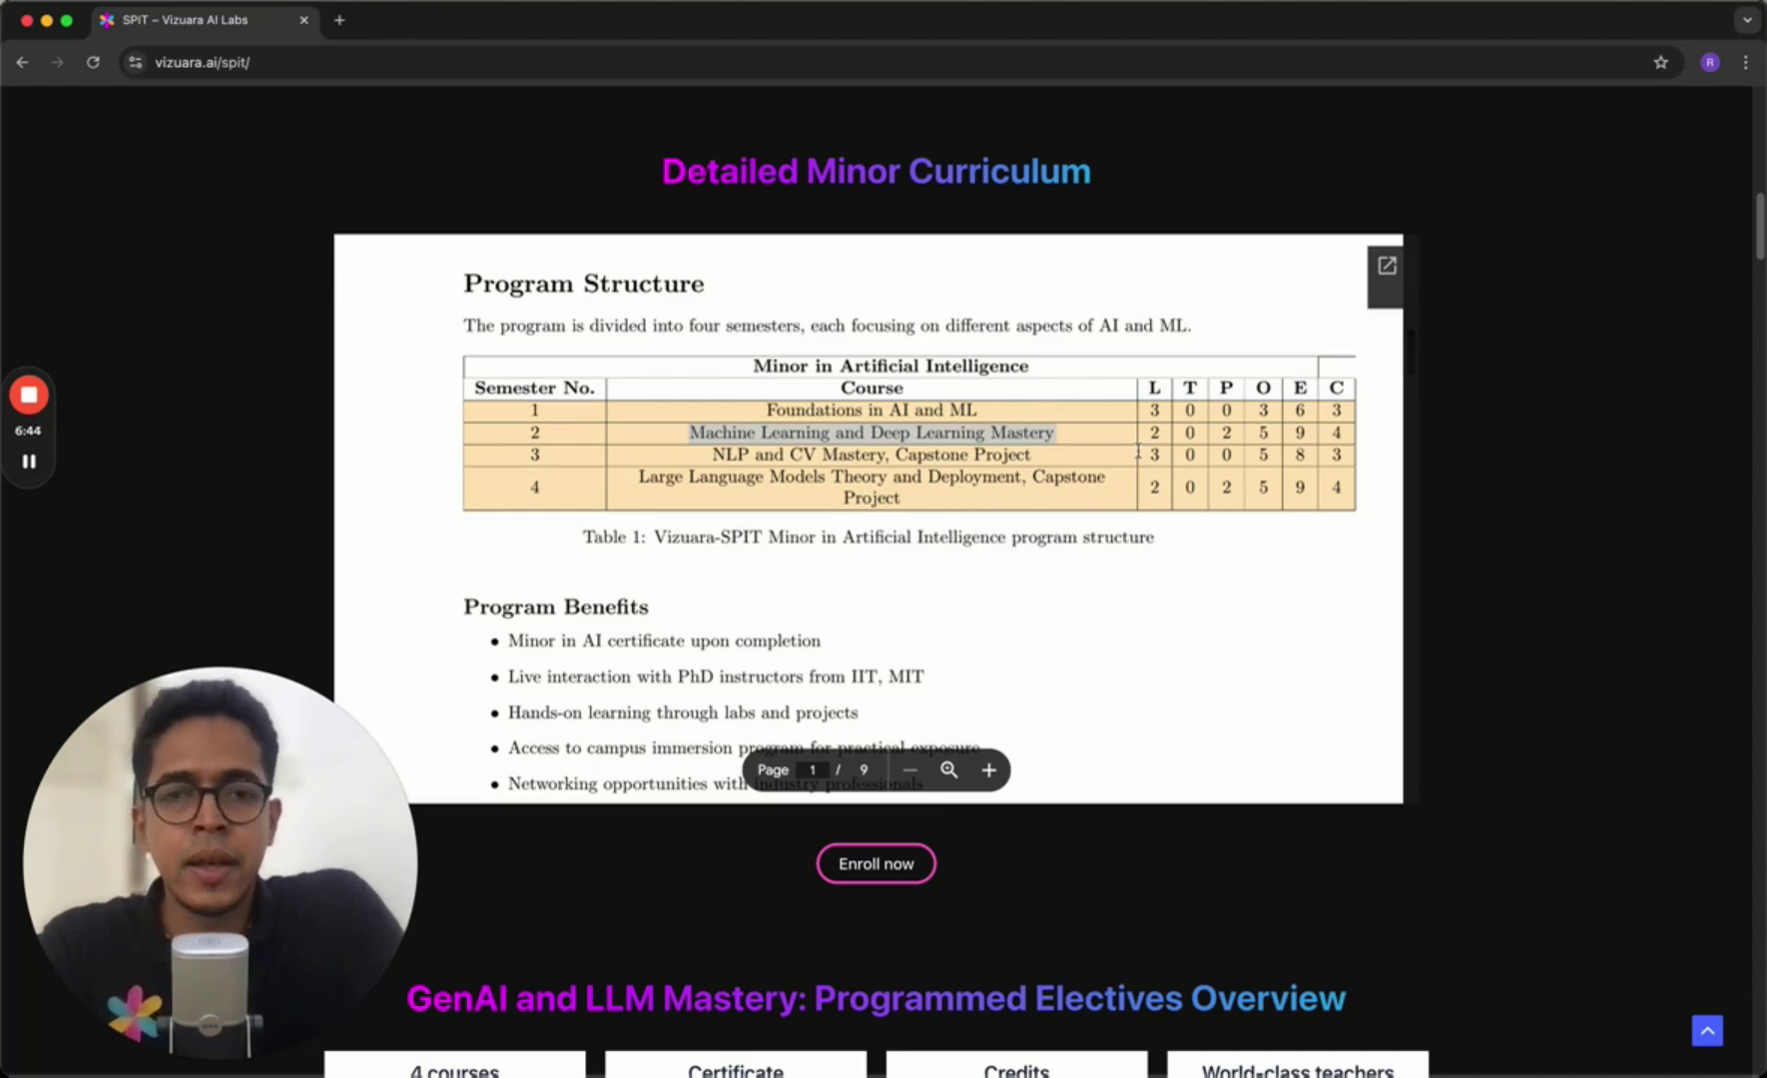
{"action": "left_click", "coordinate": [911, 441]}
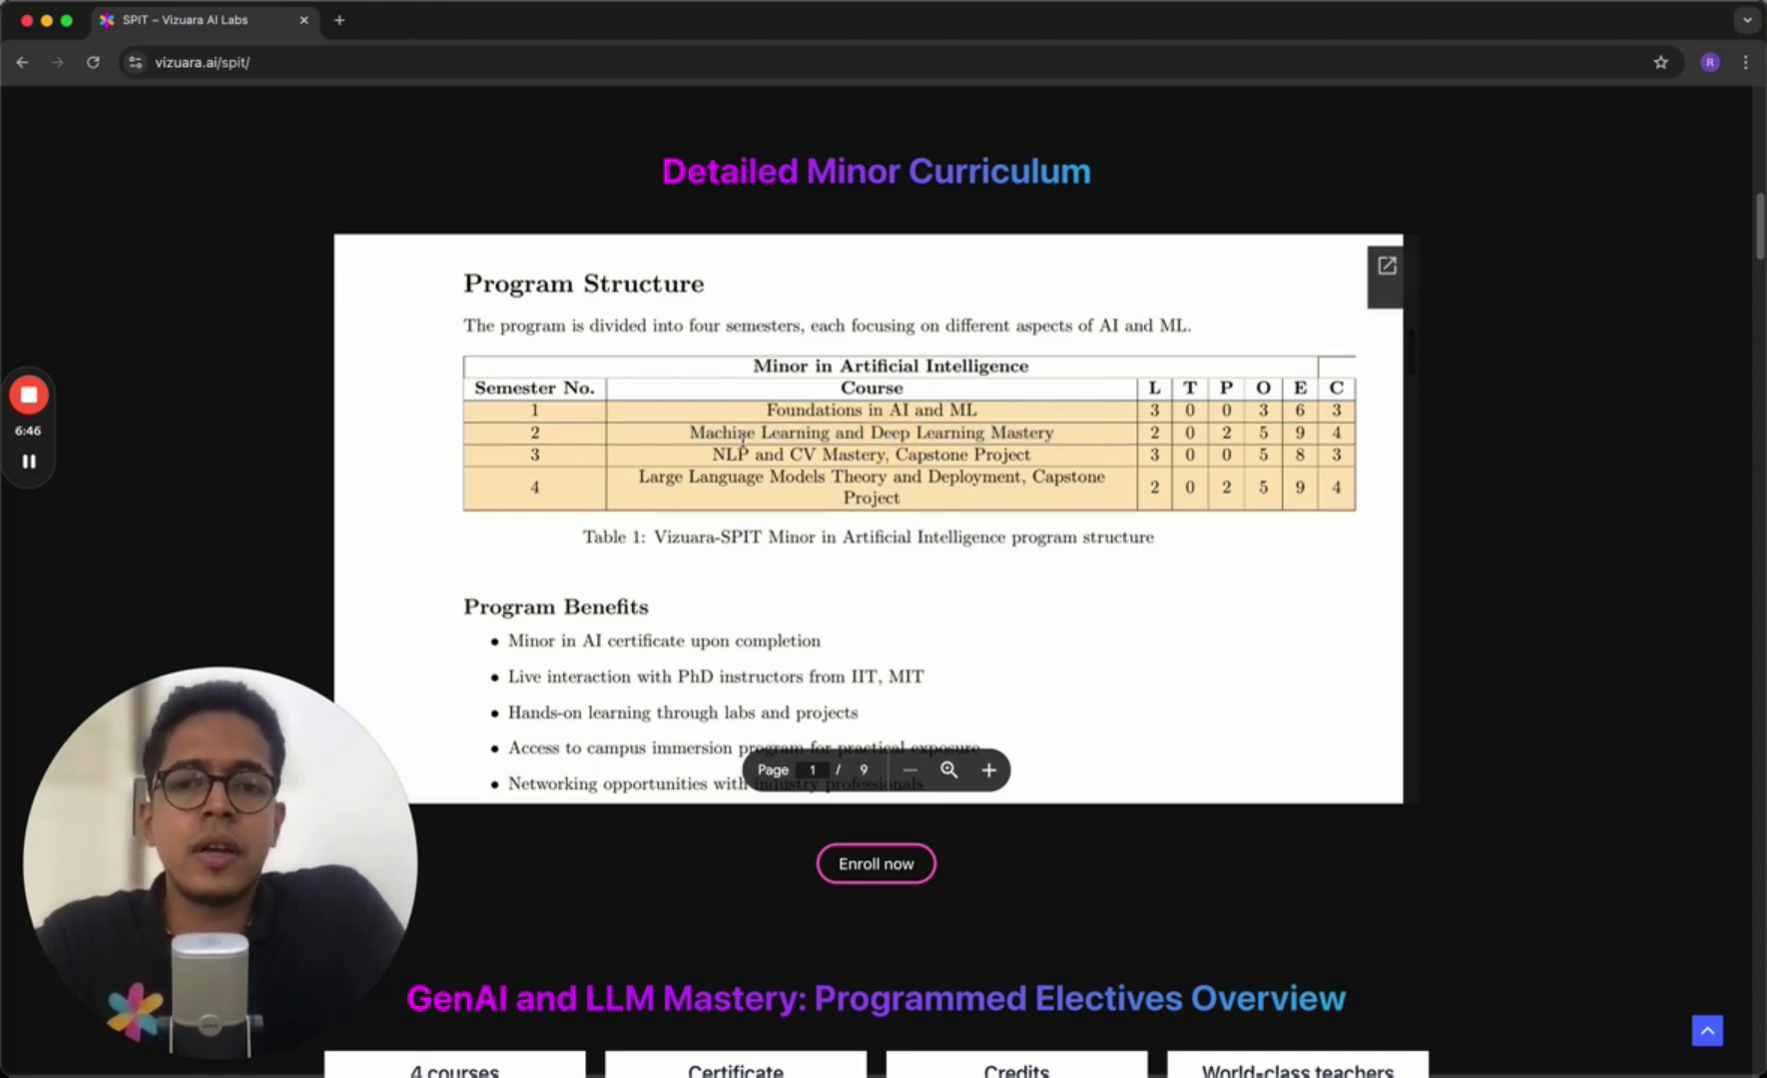
{"action": "left_click_drag", "start_coordinate": [681, 432], "coordinate": [1047, 434]}
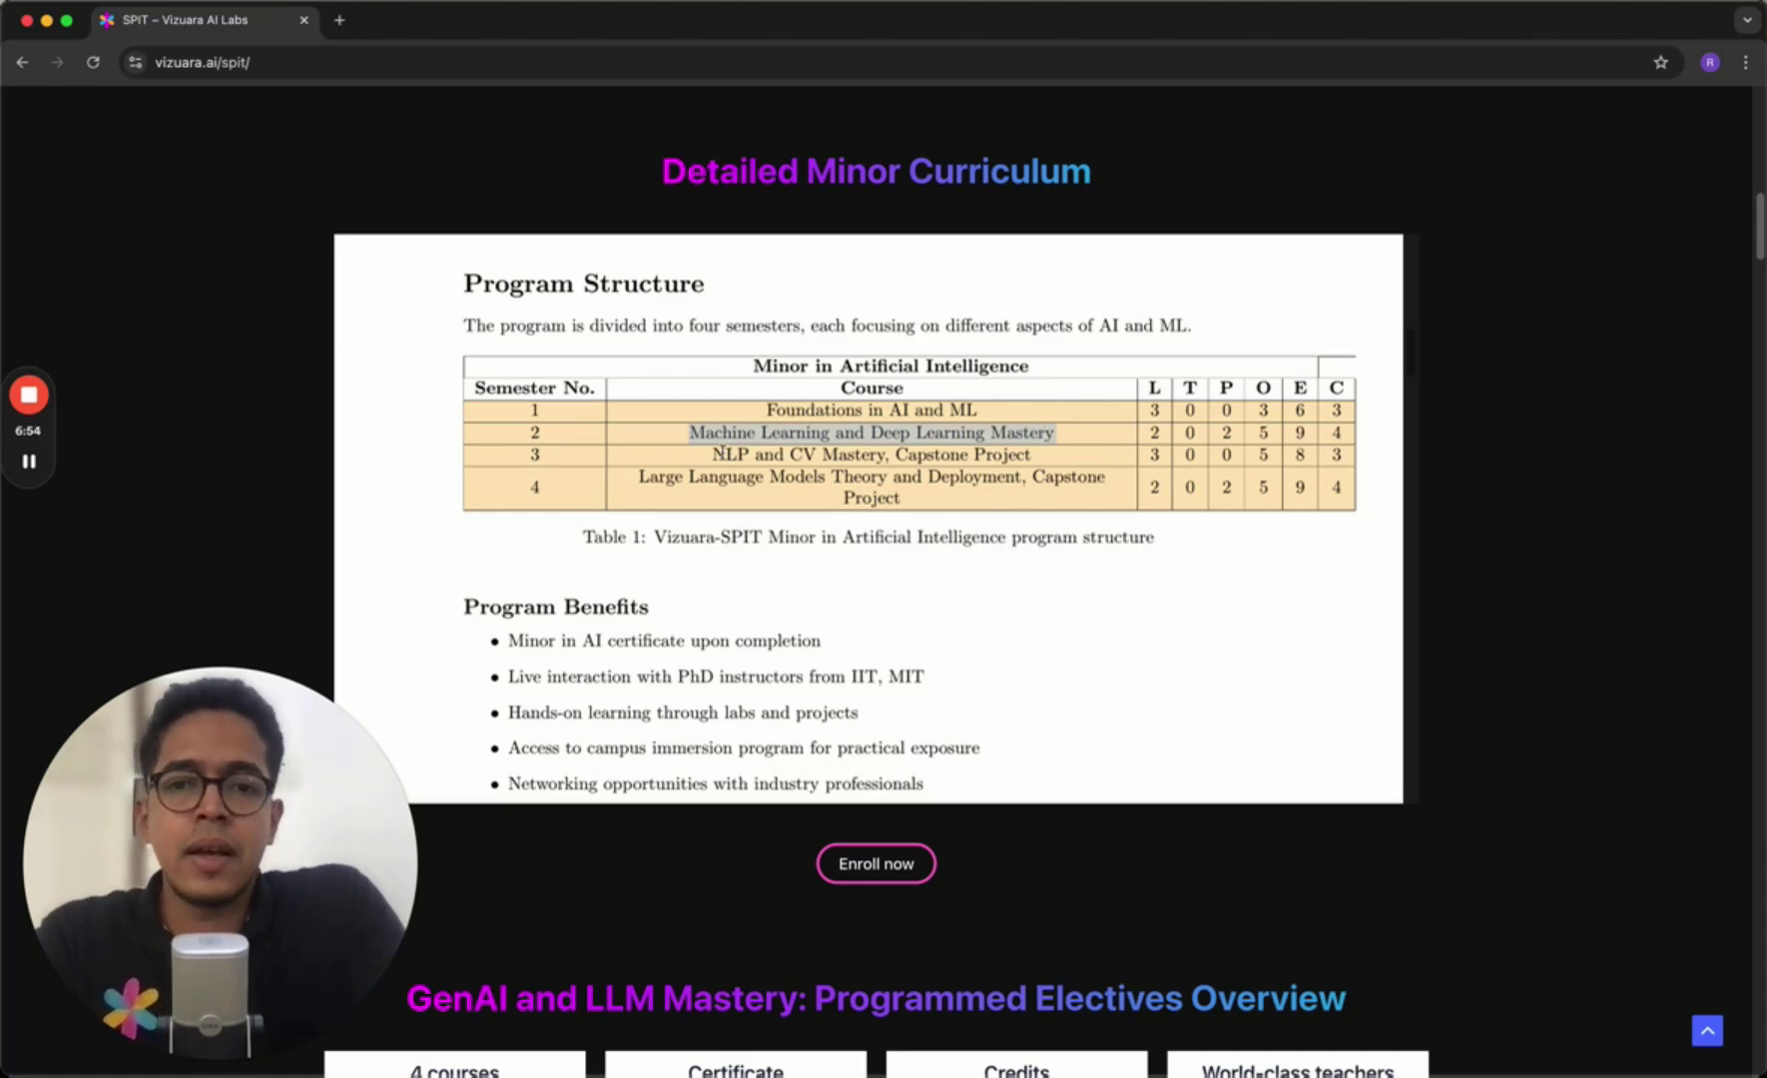
{"action": "left_click_drag", "start_coordinate": [713, 453], "coordinate": [1028, 455]}
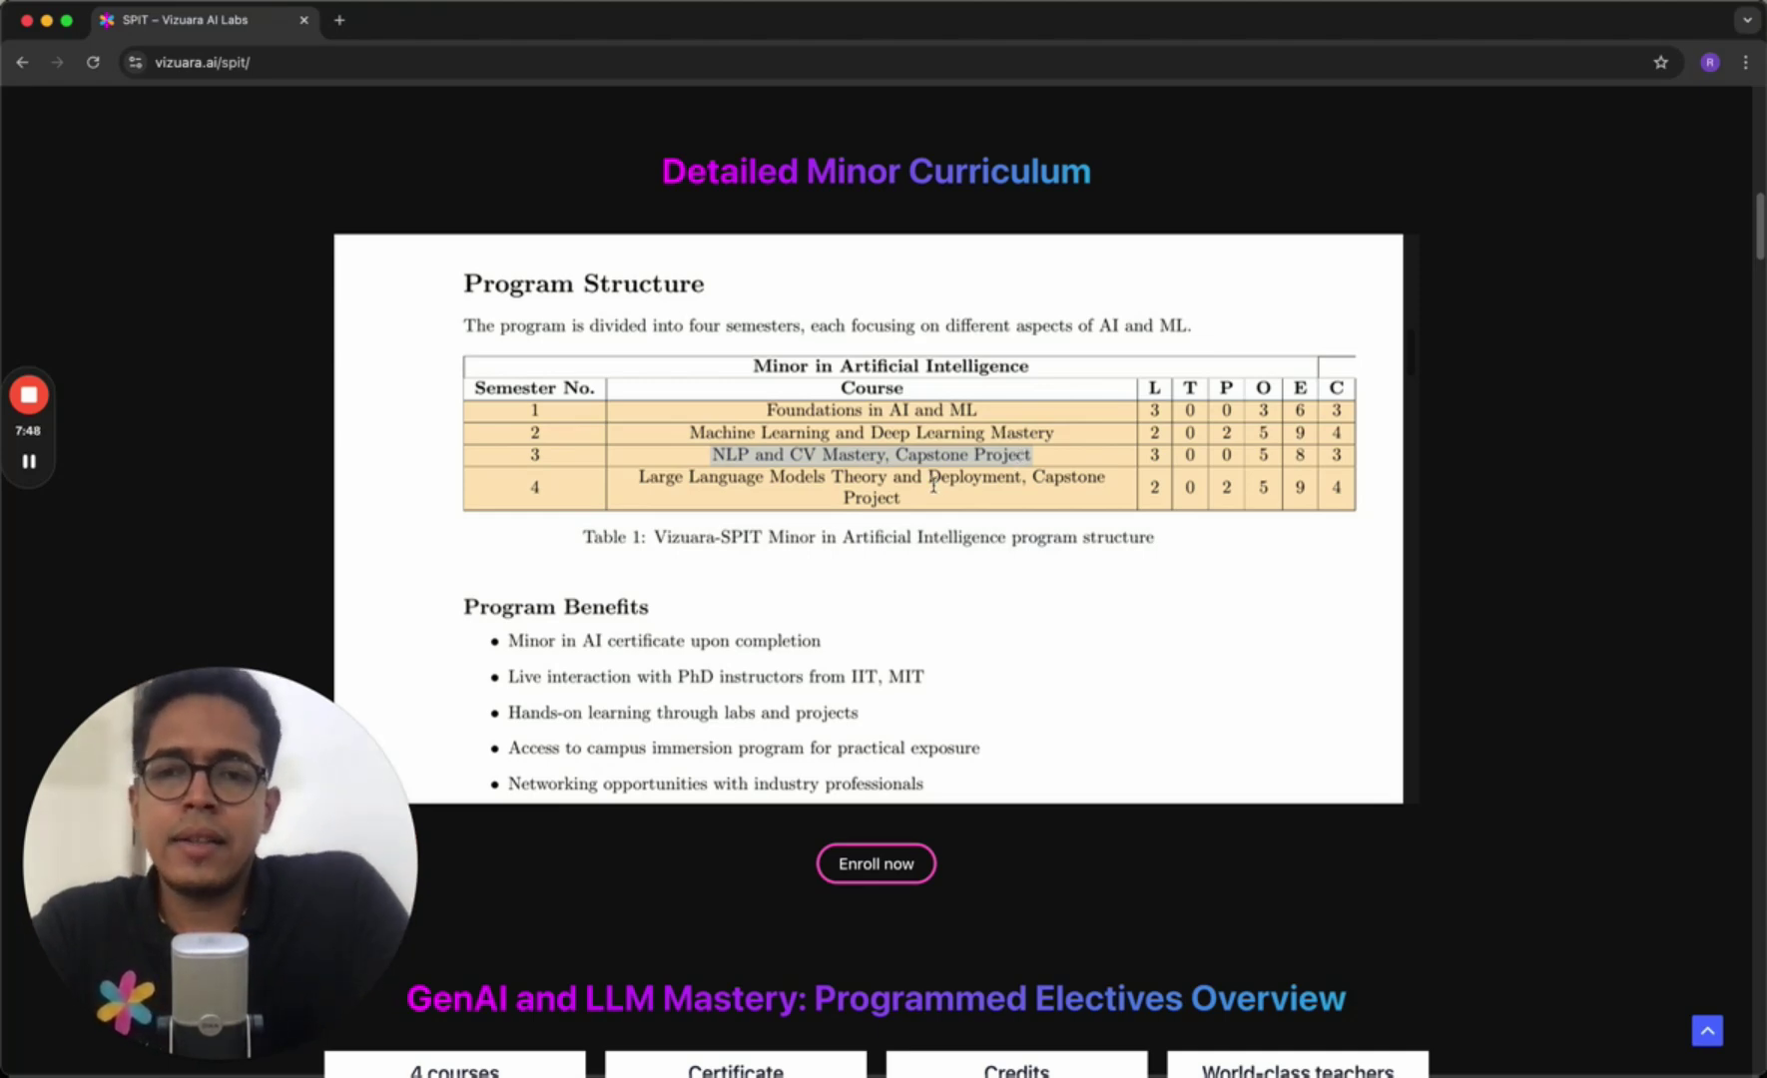
{"action": "left_click_drag", "start_coordinate": [638, 477], "coordinate": [912, 504]}
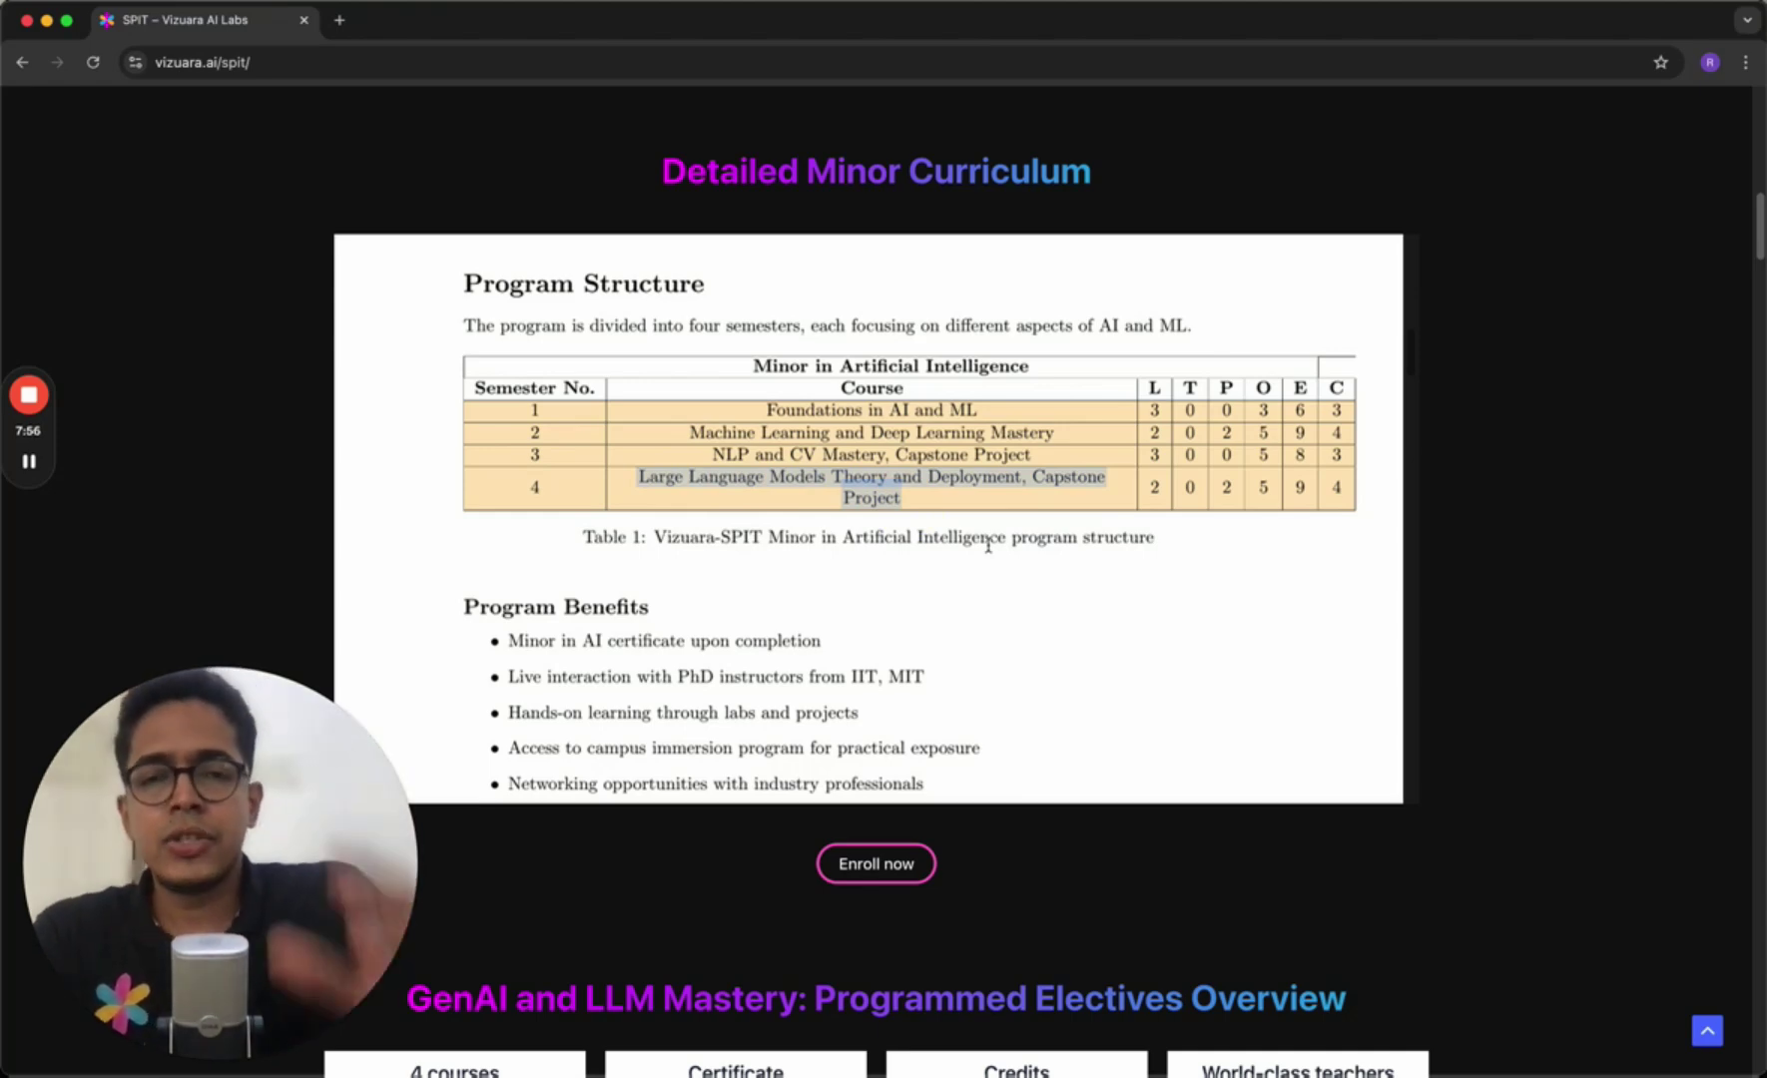
{"action": "mouse_move", "coordinate": [868, 649]}
{"action": "scroll", "coordinate": [1615, 625], "scroll_direction": "down", "scroll_amount": 5}
{"action": "scroll", "coordinate": [1615, 625], "scroll_direction": "down", "scroll_amount": 5}
{"action": "scroll", "coordinate": [1614, 625], "scroll_direction": "down", "scroll_amount": 3}
{"action": "scroll", "coordinate": [1615, 625], "scroll_direction": "down", "scroll_amount": 5}
{"action": "scroll", "coordinate": [1614, 625], "scroll_direction": "down", "scroll_amount": 5}
{"action": "scroll", "coordinate": [1615, 625], "scroll_direction": "down", "scroll_amount": 5}
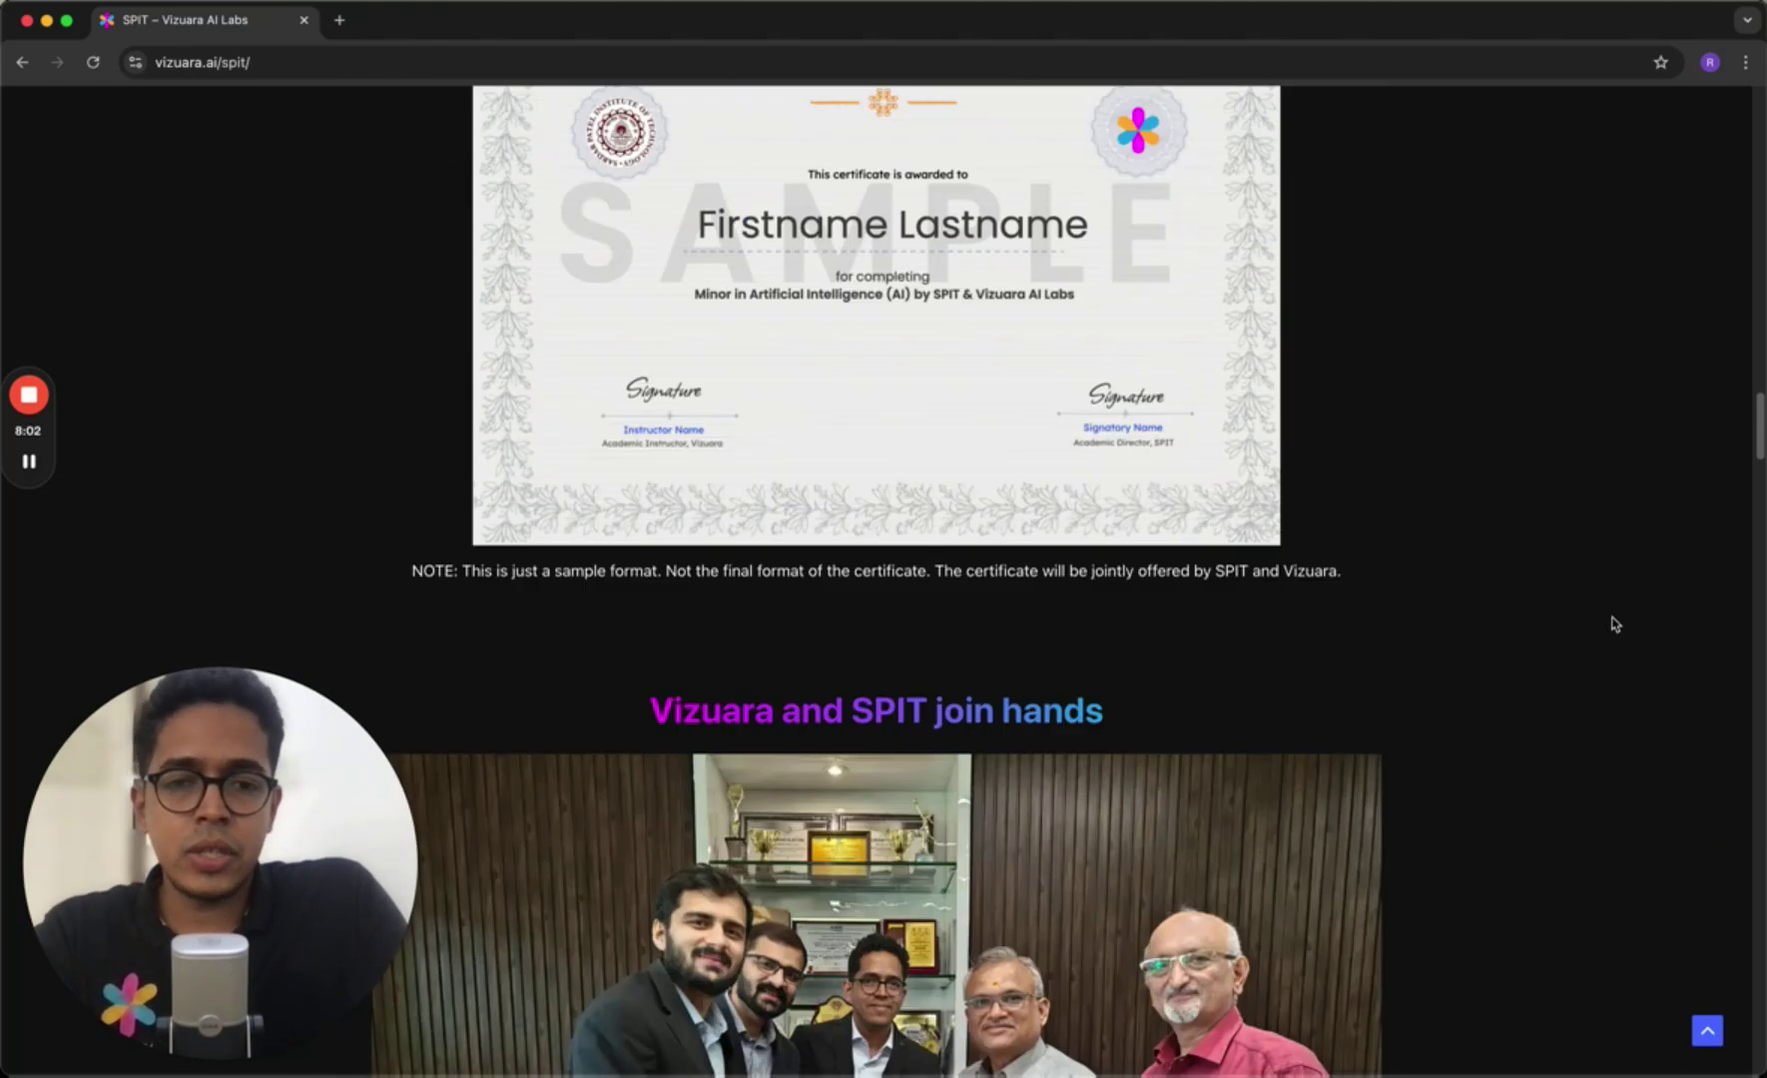
{"action": "scroll", "coordinate": [1615, 625], "scroll_direction": "down", "scroll_amount": 4}
{"action": "scroll", "coordinate": [1615, 625], "scroll_direction": "down", "scroll_amount": 5}
{"action": "scroll", "coordinate": [1615, 625], "scroll_direction": "down", "scroll_amount": 3}
{"action": "scroll", "coordinate": [1615, 625], "scroll_direction": "down", "scroll_amount": 5}
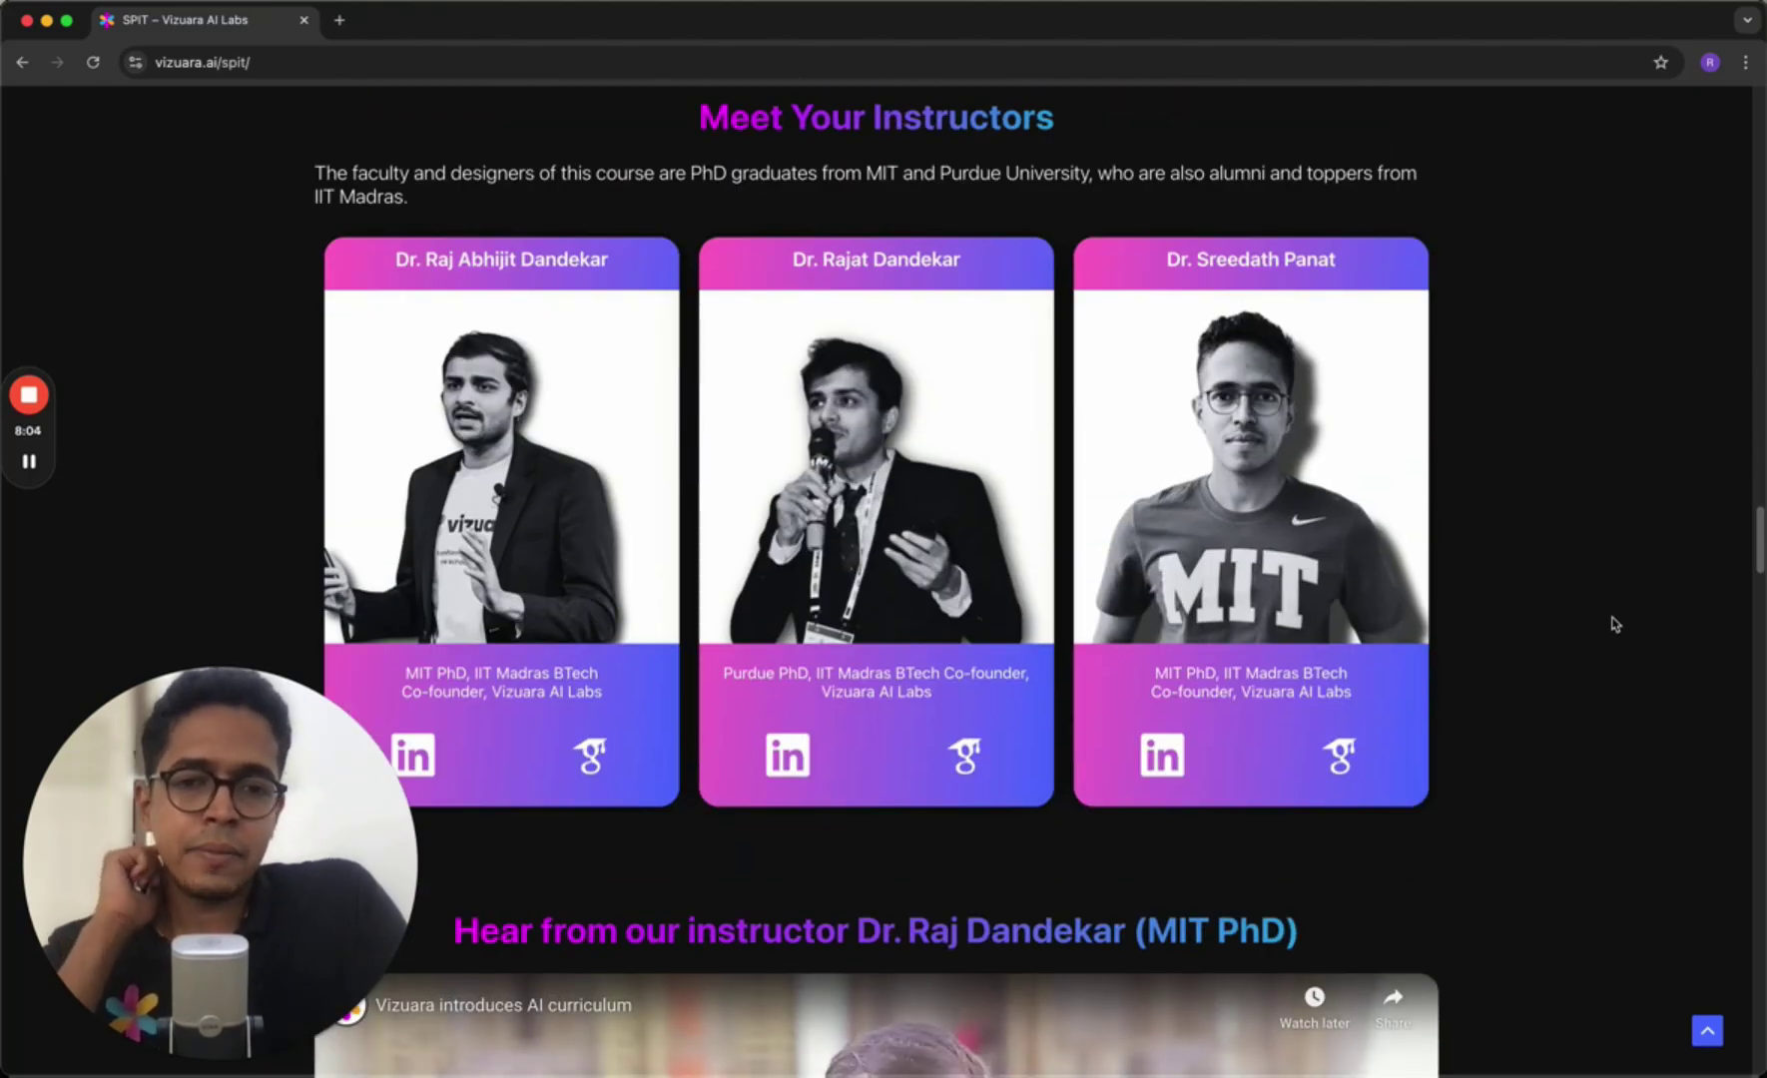
{"action": "scroll", "coordinate": [1614, 625], "scroll_direction": "down", "scroll_amount": 4}
{"action": "scroll", "coordinate": [1614, 625], "scroll_direction": "down", "scroll_amount": 5}
{"action": "scroll", "coordinate": [1615, 625], "scroll_direction": "up", "scroll_amount": 10}
{"action": "scroll", "coordinate": [1615, 625], "scroll_direction": "up", "scroll_amount": 8}
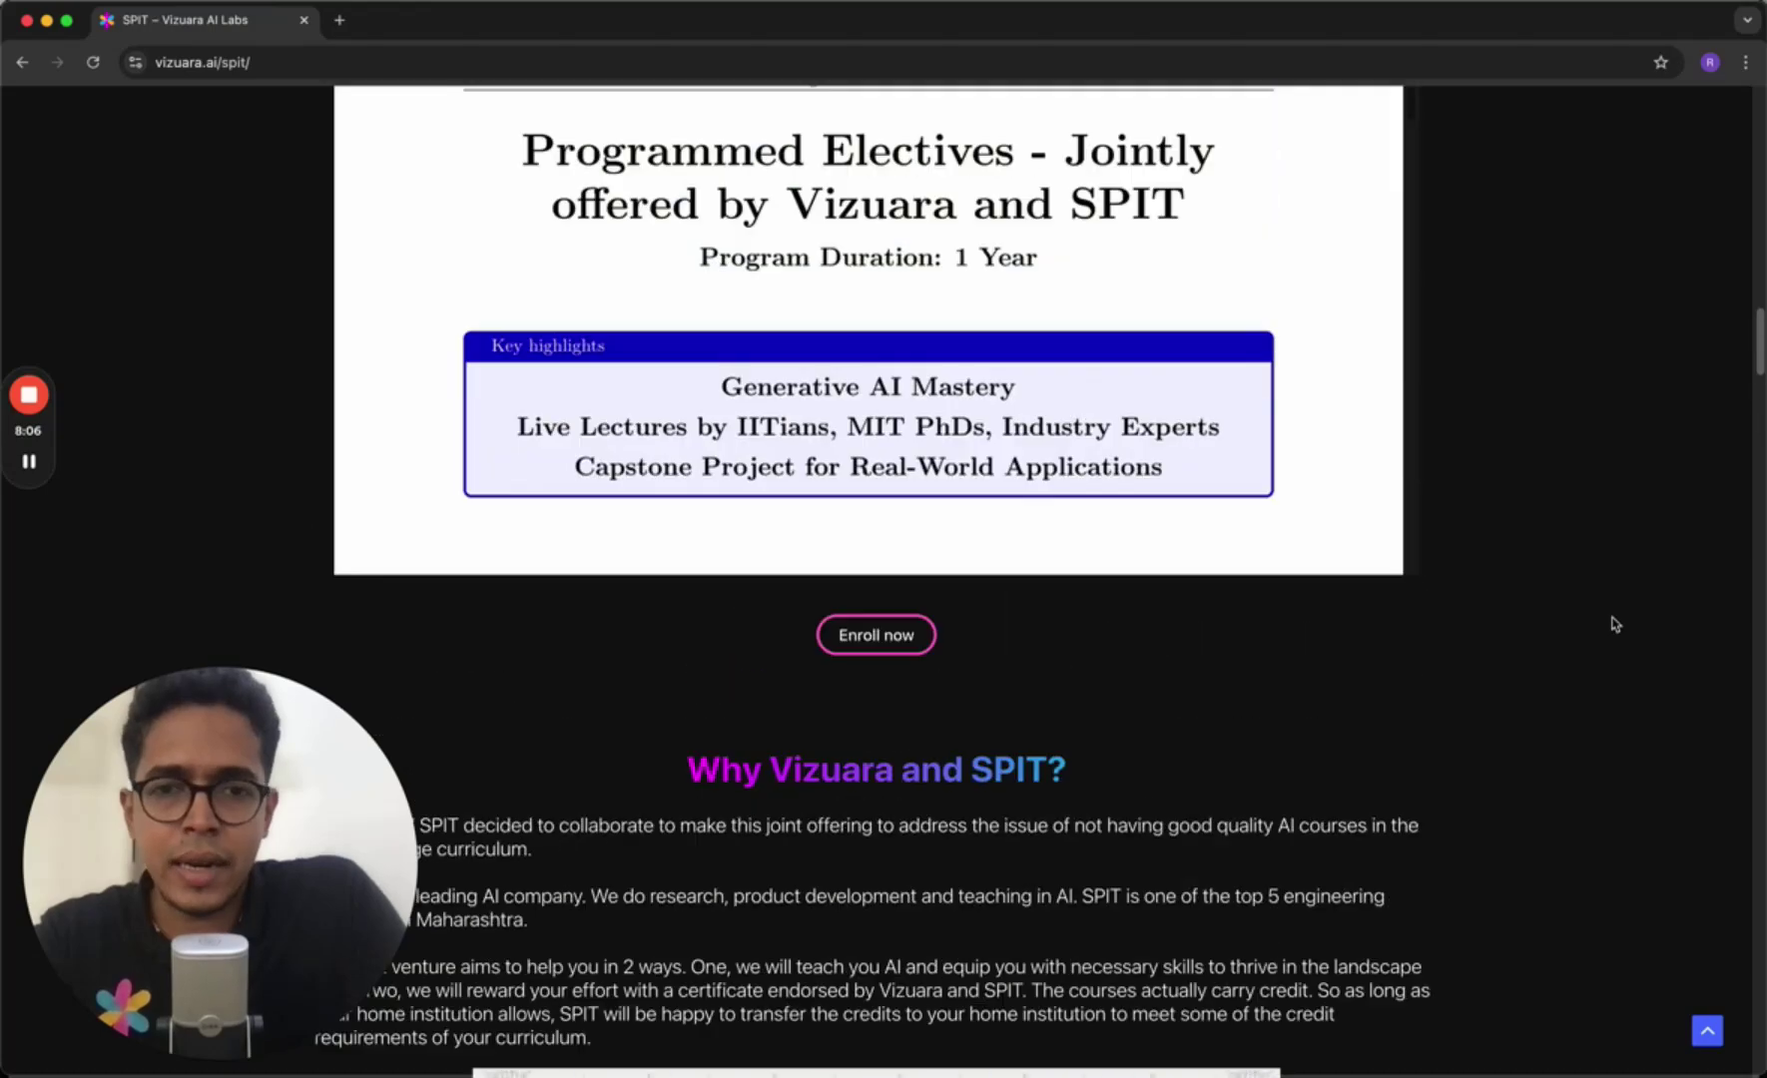
{"action": "scroll", "coordinate": [1614, 625], "scroll_direction": "up", "scroll_amount": 1}
{"action": "scroll", "coordinate": [931, 634], "scroll_direction": "up", "scroll_amount": 3}
{"action": "scroll", "coordinate": [931, 634], "scroll_direction": "up", "scroll_amount": 5}
{"action": "scroll", "coordinate": [931, 634], "scroll_direction": "up", "scroll_amount": 3}
- Jump to Enroll in our Programs, review fees and coupon, and open Minor in AI enrolment
{"action": "left_click", "coordinate": [851, 445]}
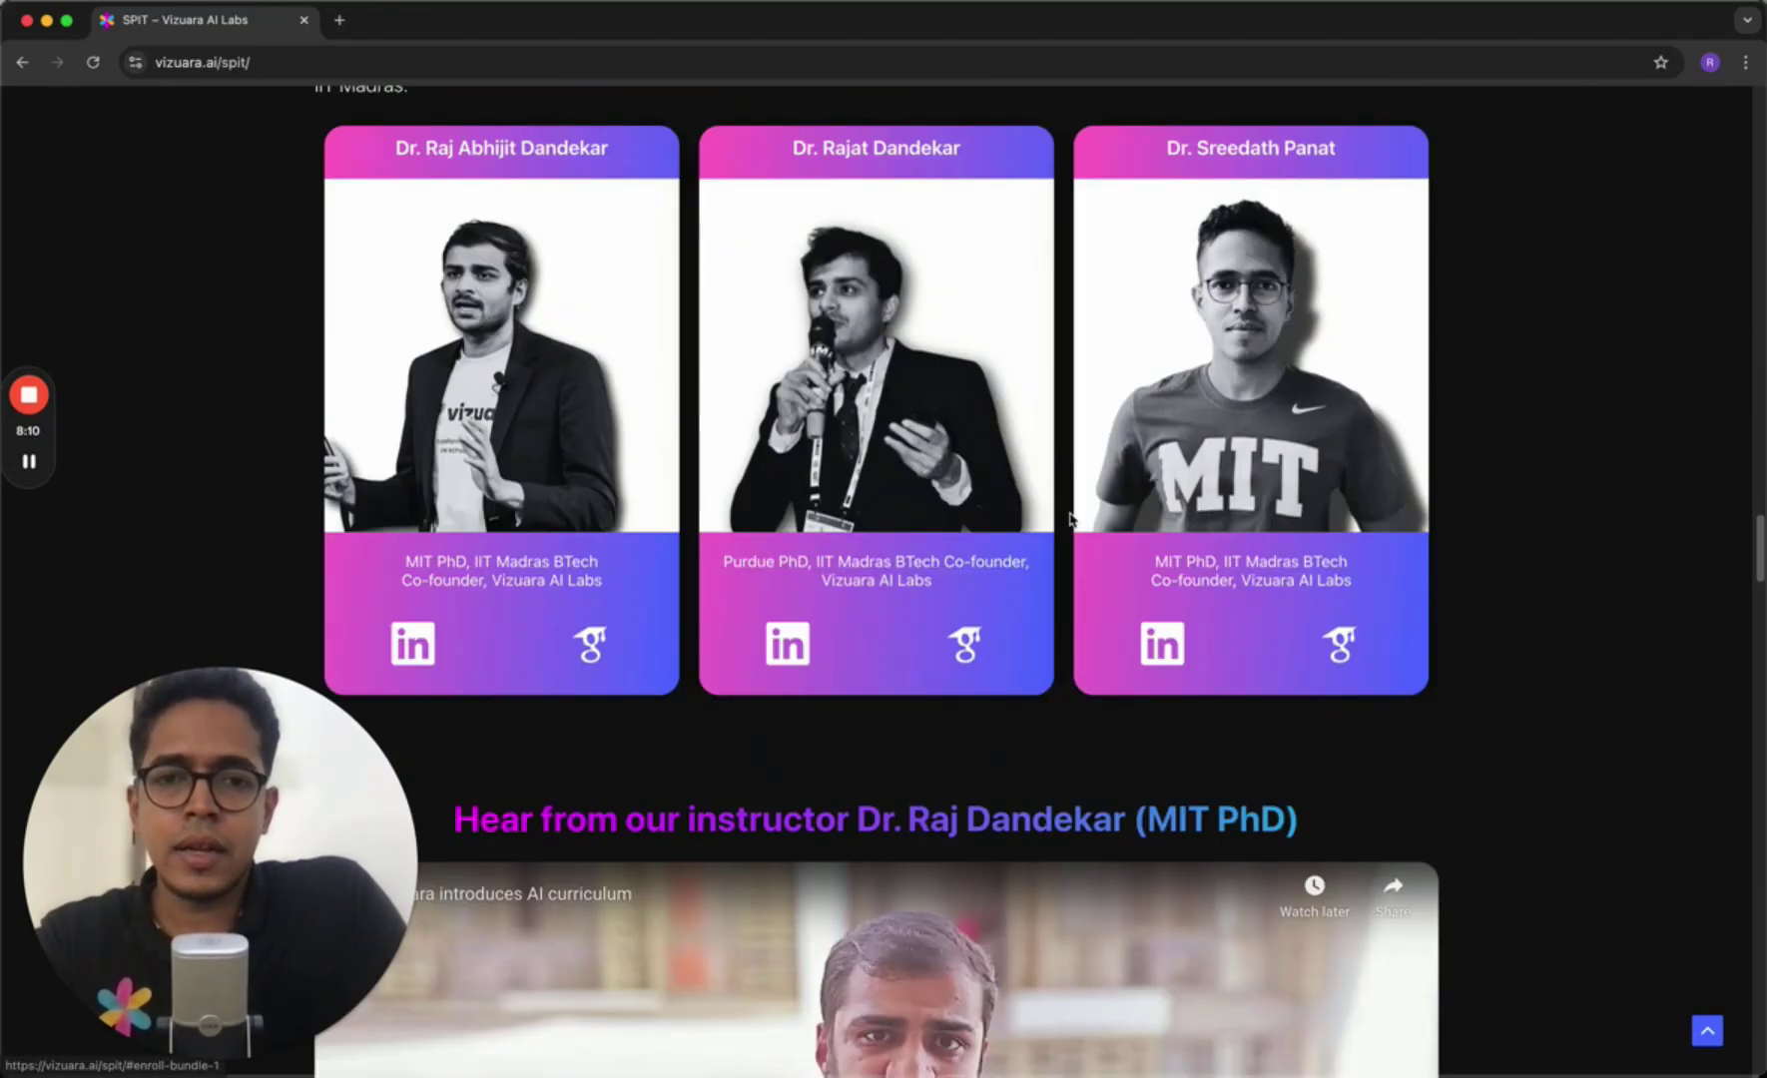
{"action": "scroll", "coordinate": [1392, 466], "scroll_direction": "down", "scroll_amount": 1}
{"action": "scroll", "coordinate": [1392, 466], "scroll_direction": "down", "scroll_amount": 2}
{"action": "scroll", "coordinate": [408, 416], "scroll_direction": "down", "scroll_amount": 2}
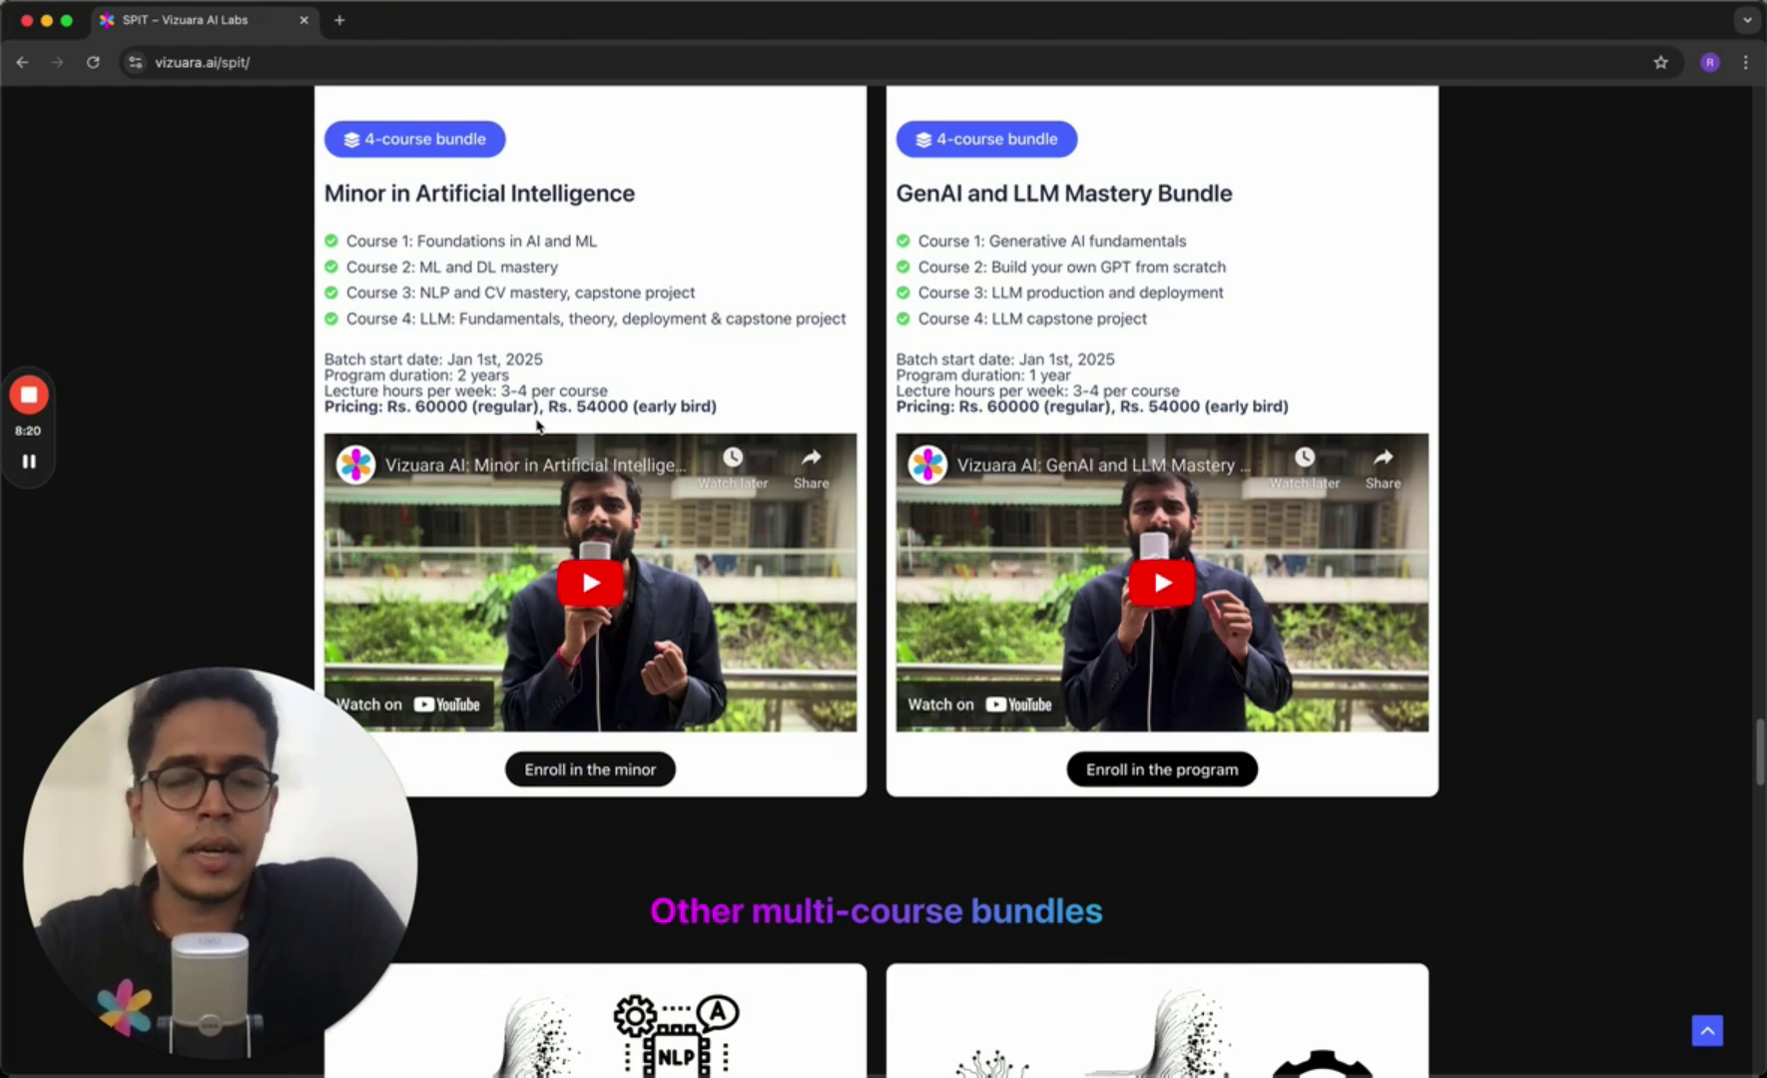
{"action": "scroll", "coordinate": [538, 426], "scroll_direction": "up", "scroll_amount": 10}
{"action": "scroll", "coordinate": [780, 445], "scroll_direction": "up", "scroll_amount": 5}
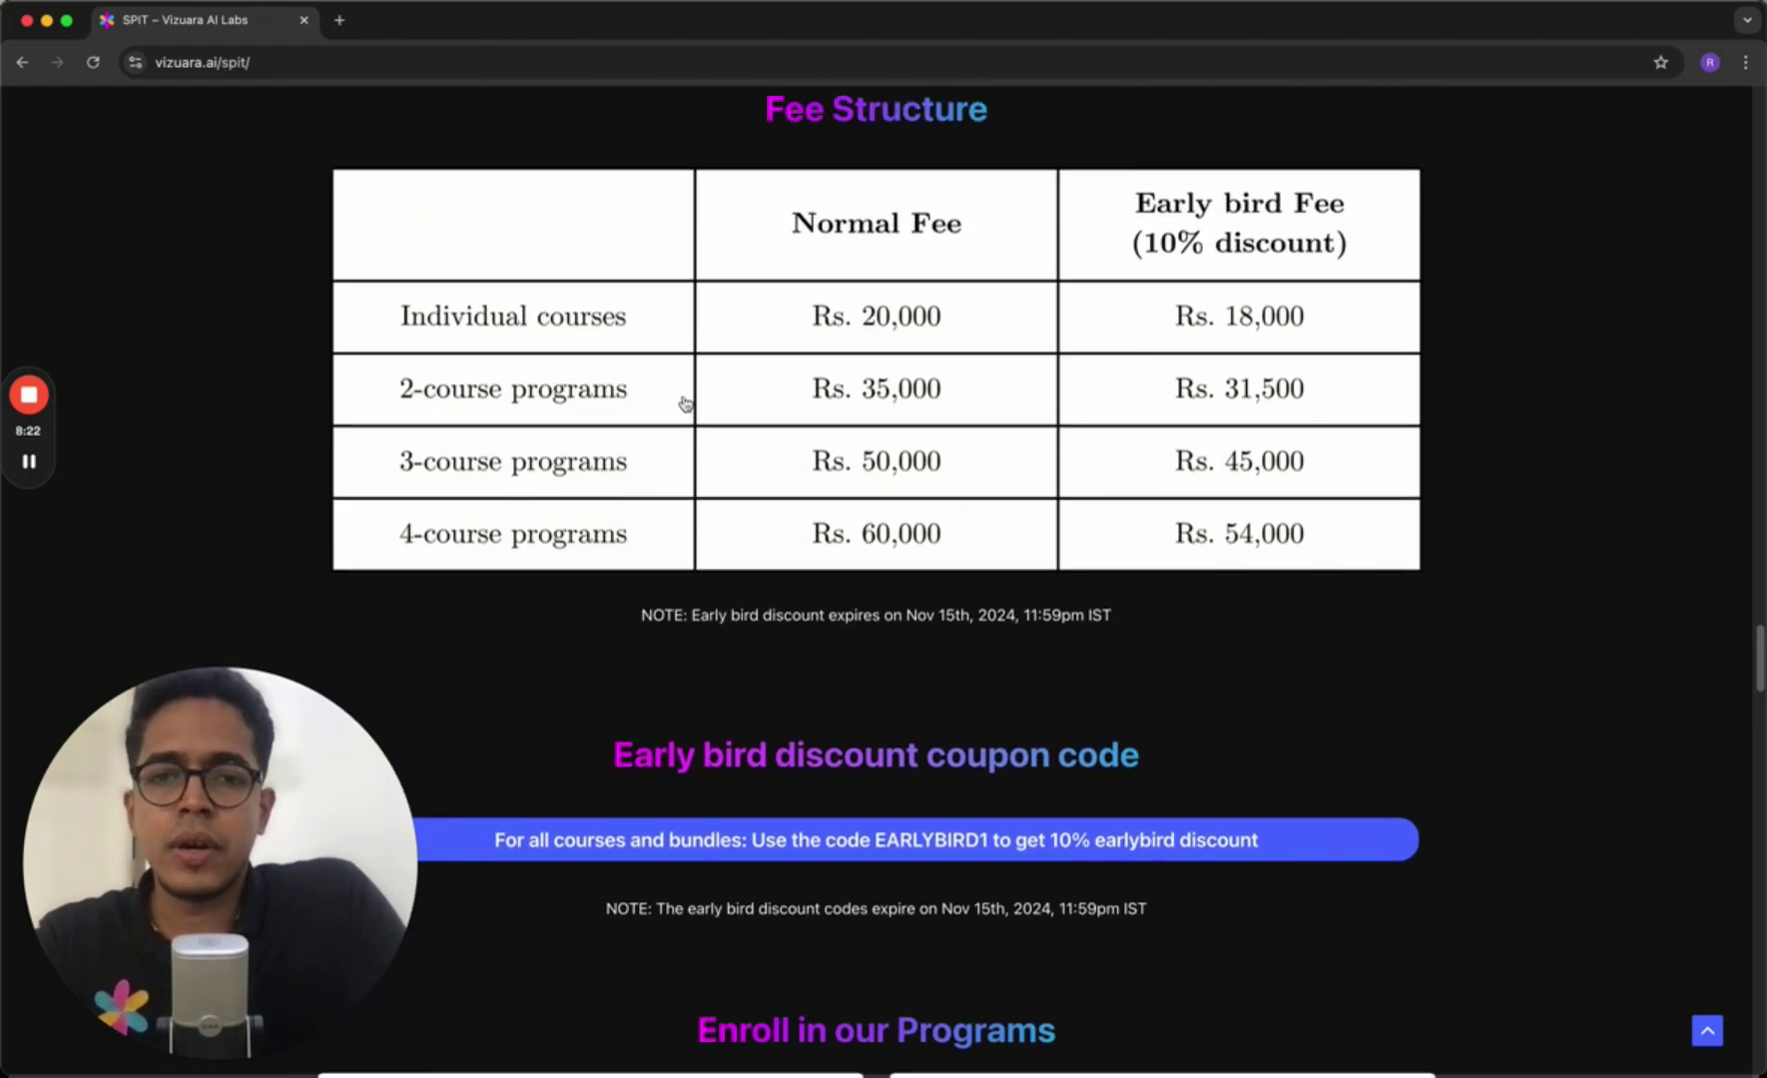
{"action": "scroll", "coordinate": [925, 576], "scroll_direction": "down", "scroll_amount": 3}
{"action": "left_click", "coordinate": [931, 649]}
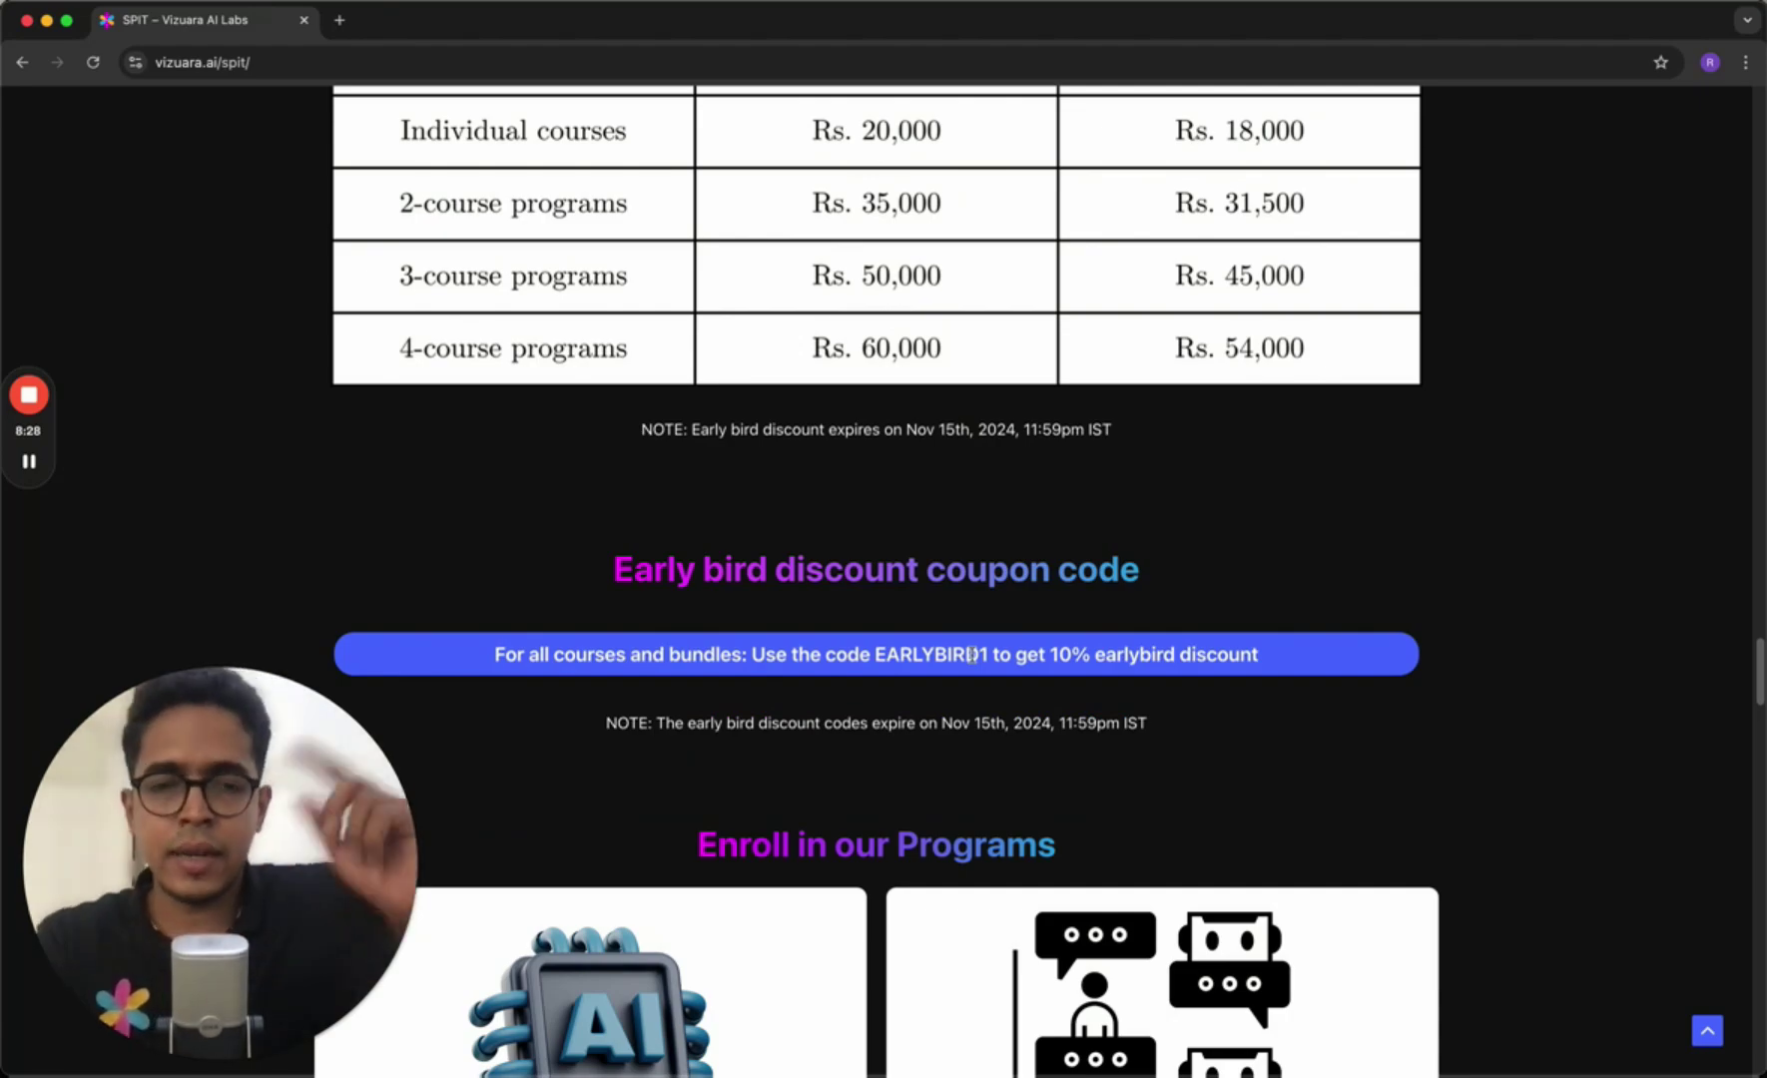
{"action": "scroll", "coordinate": [973, 654], "scroll_direction": "down", "scroll_amount": 5}
{"action": "scroll", "coordinate": [870, 772], "scroll_direction": "down", "scroll_amount": 5}
{"action": "scroll", "coordinate": [870, 744], "scroll_direction": "down", "scroll_amount": 3}
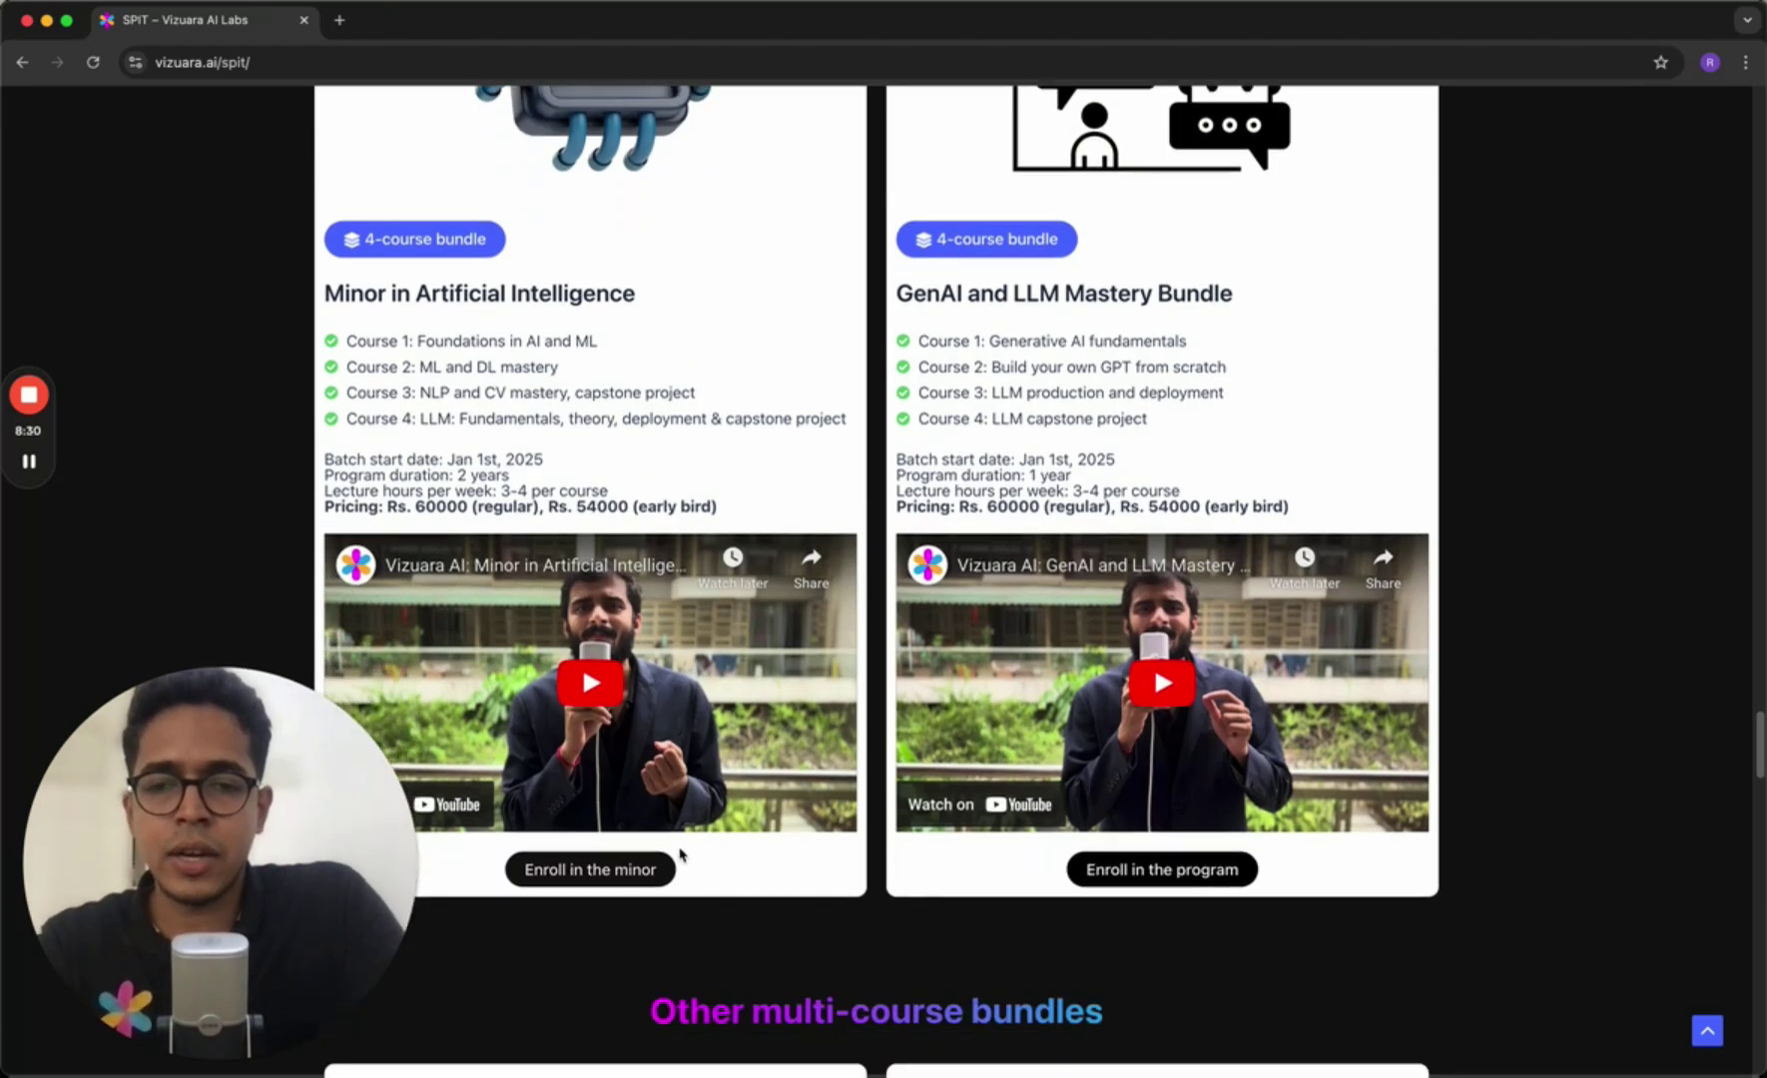
{"action": "left_click", "coordinate": [595, 872]}
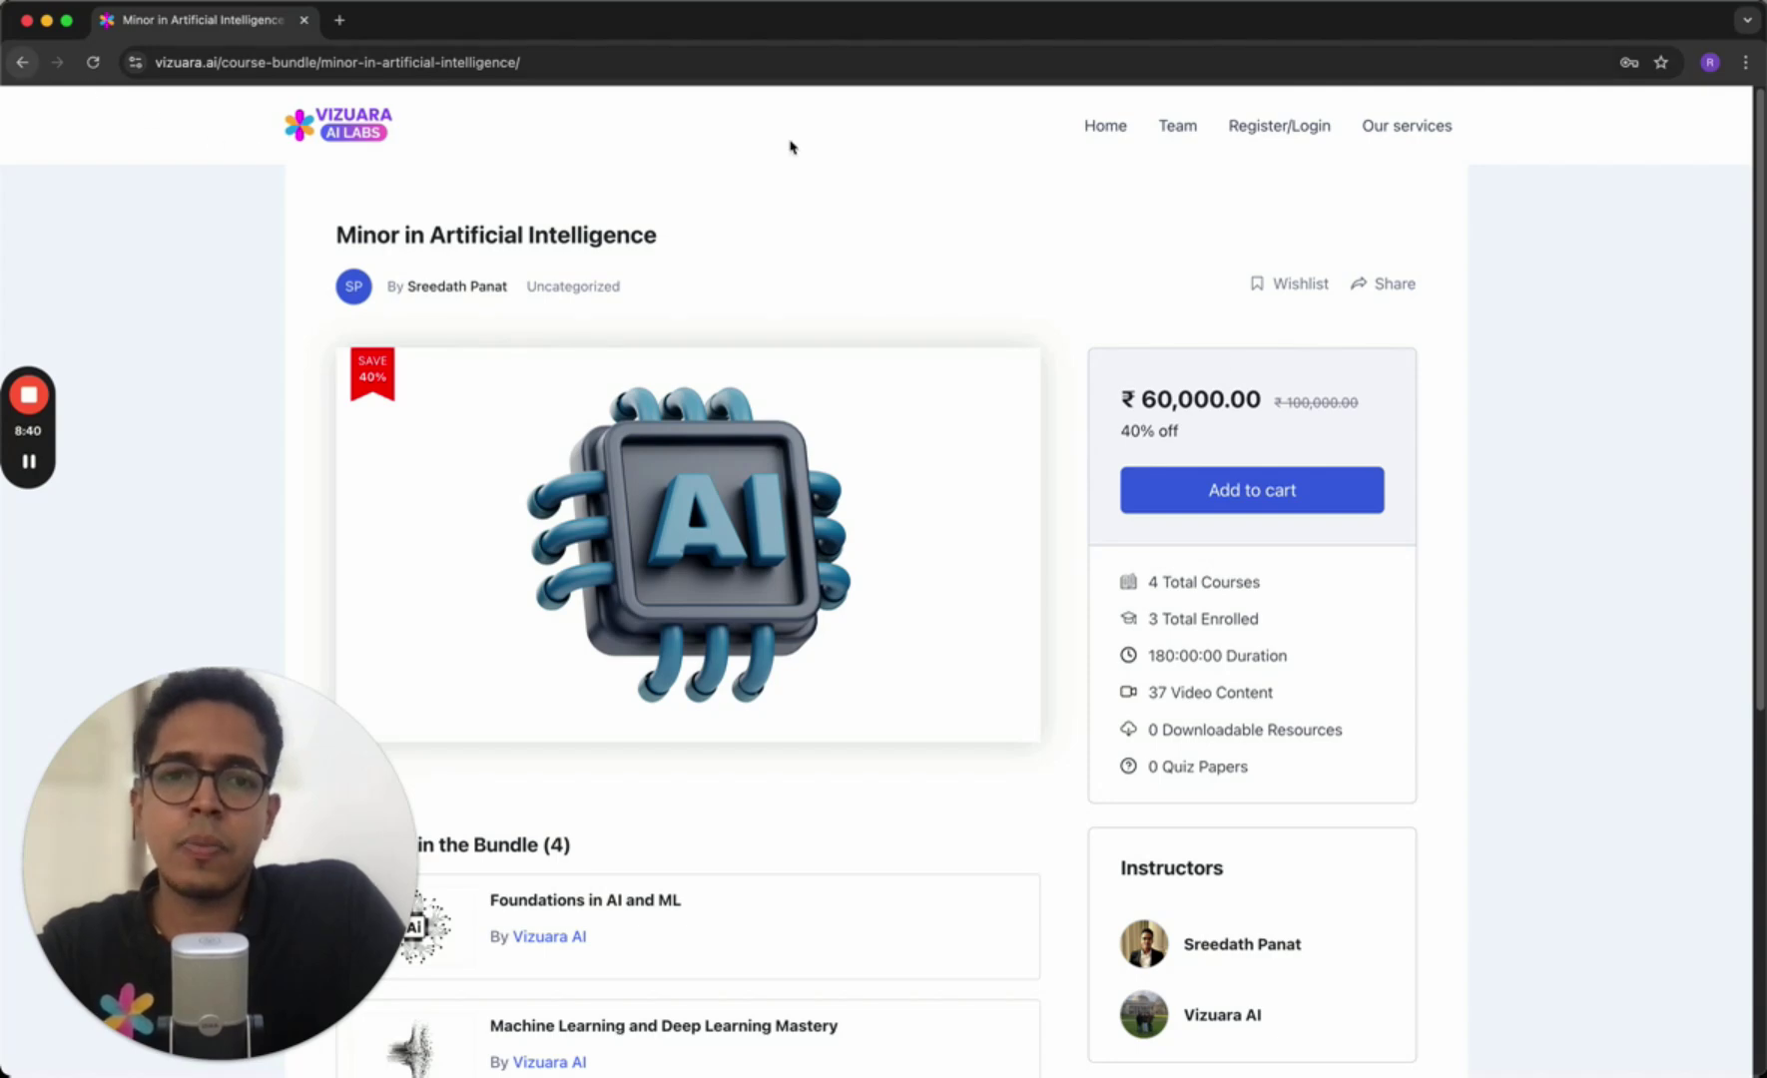
- Navigate back from the bundle page to the SPIT programs page
{"action": "left_click", "coordinate": [21, 60]}
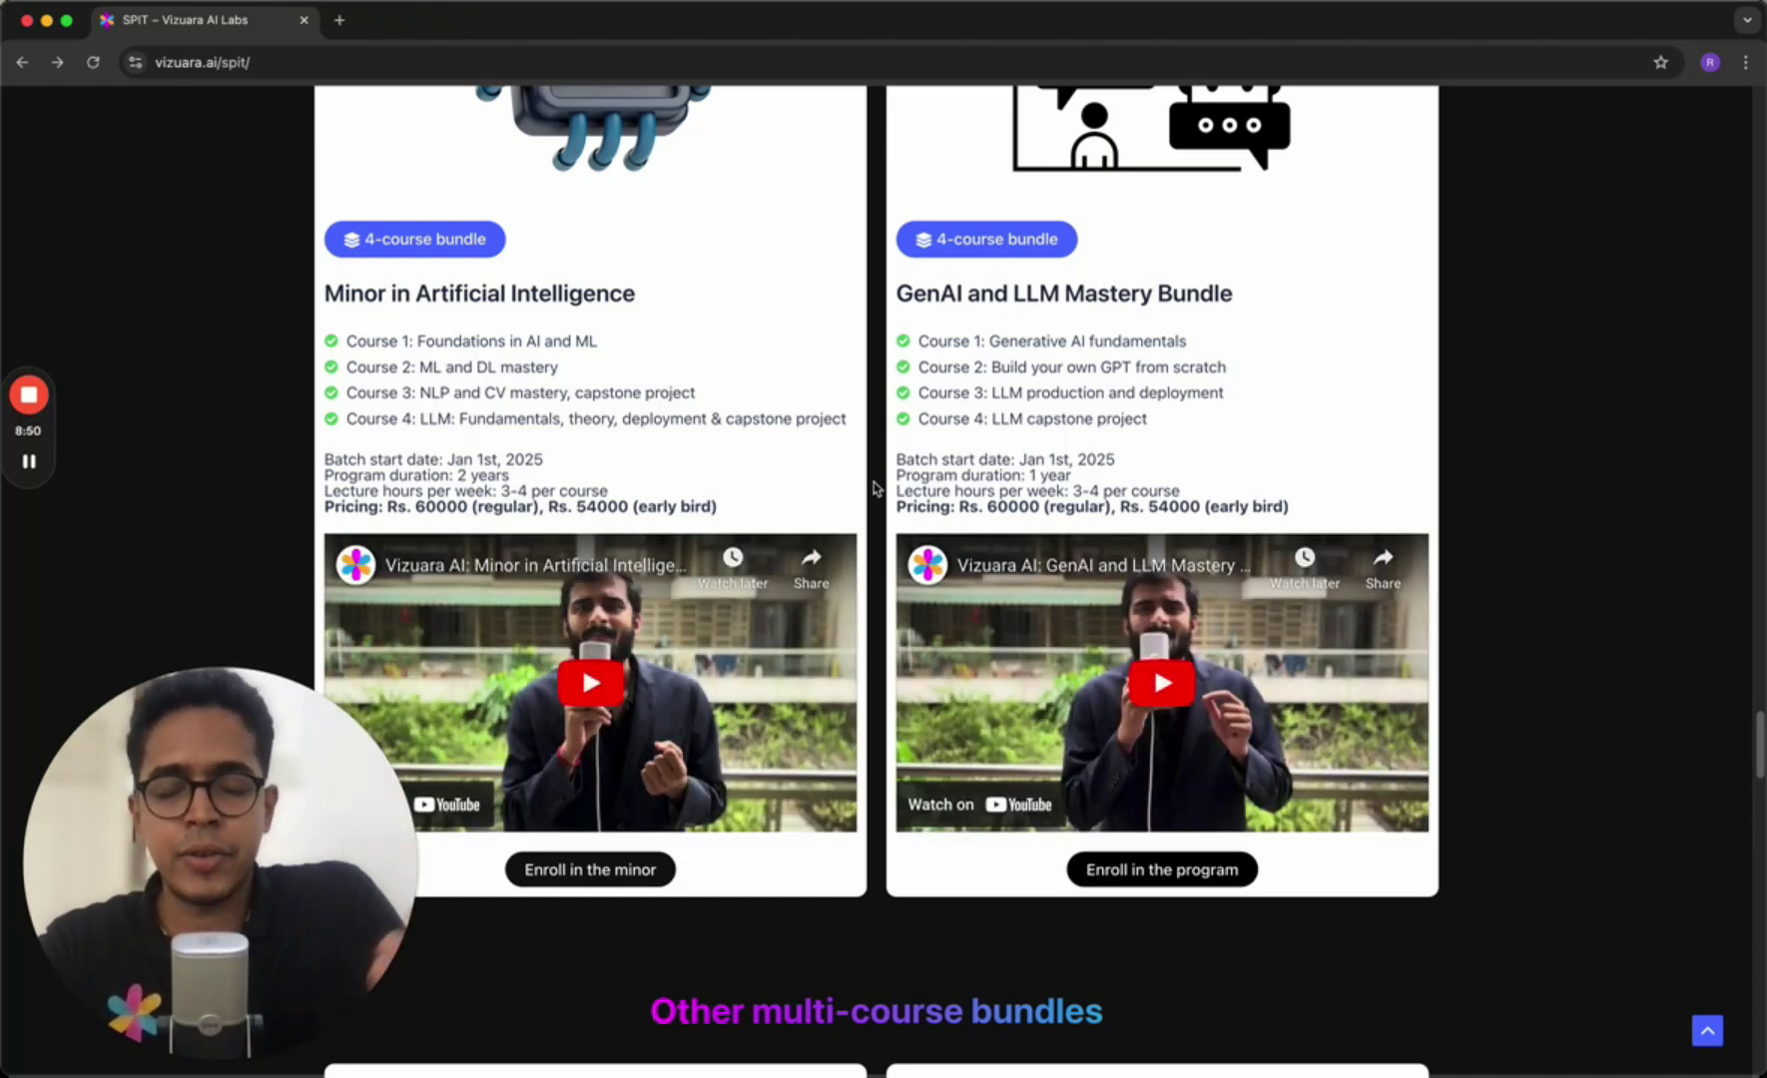
{"action": "scroll", "coordinate": [873, 487], "scroll_direction": "up", "scroll_amount": 10}
{"action": "scroll", "coordinate": [874, 487], "scroll_direction": "up", "scroll_amount": 3}
{"action": "scroll", "coordinate": [874, 482], "scroll_direction": "up", "scroll_amount": 8}
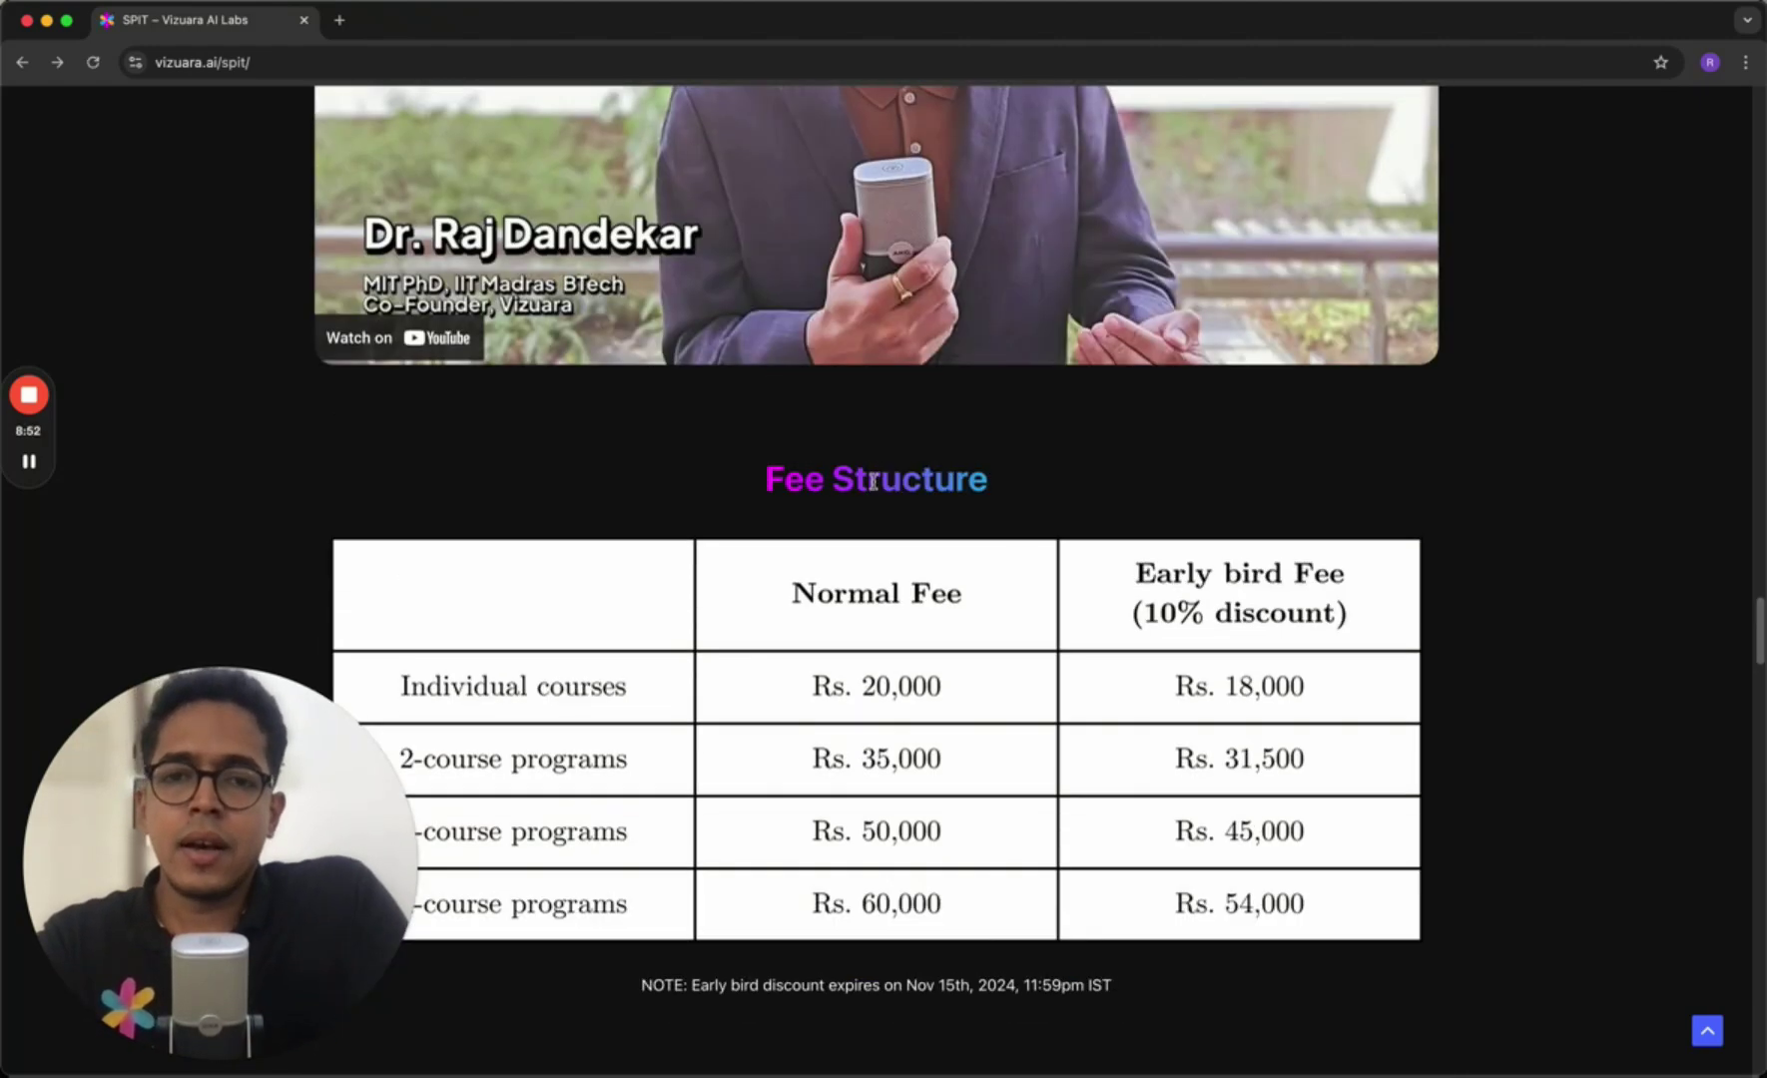
{"action": "scroll", "coordinate": [873, 482], "scroll_direction": "down", "scroll_amount": 2}
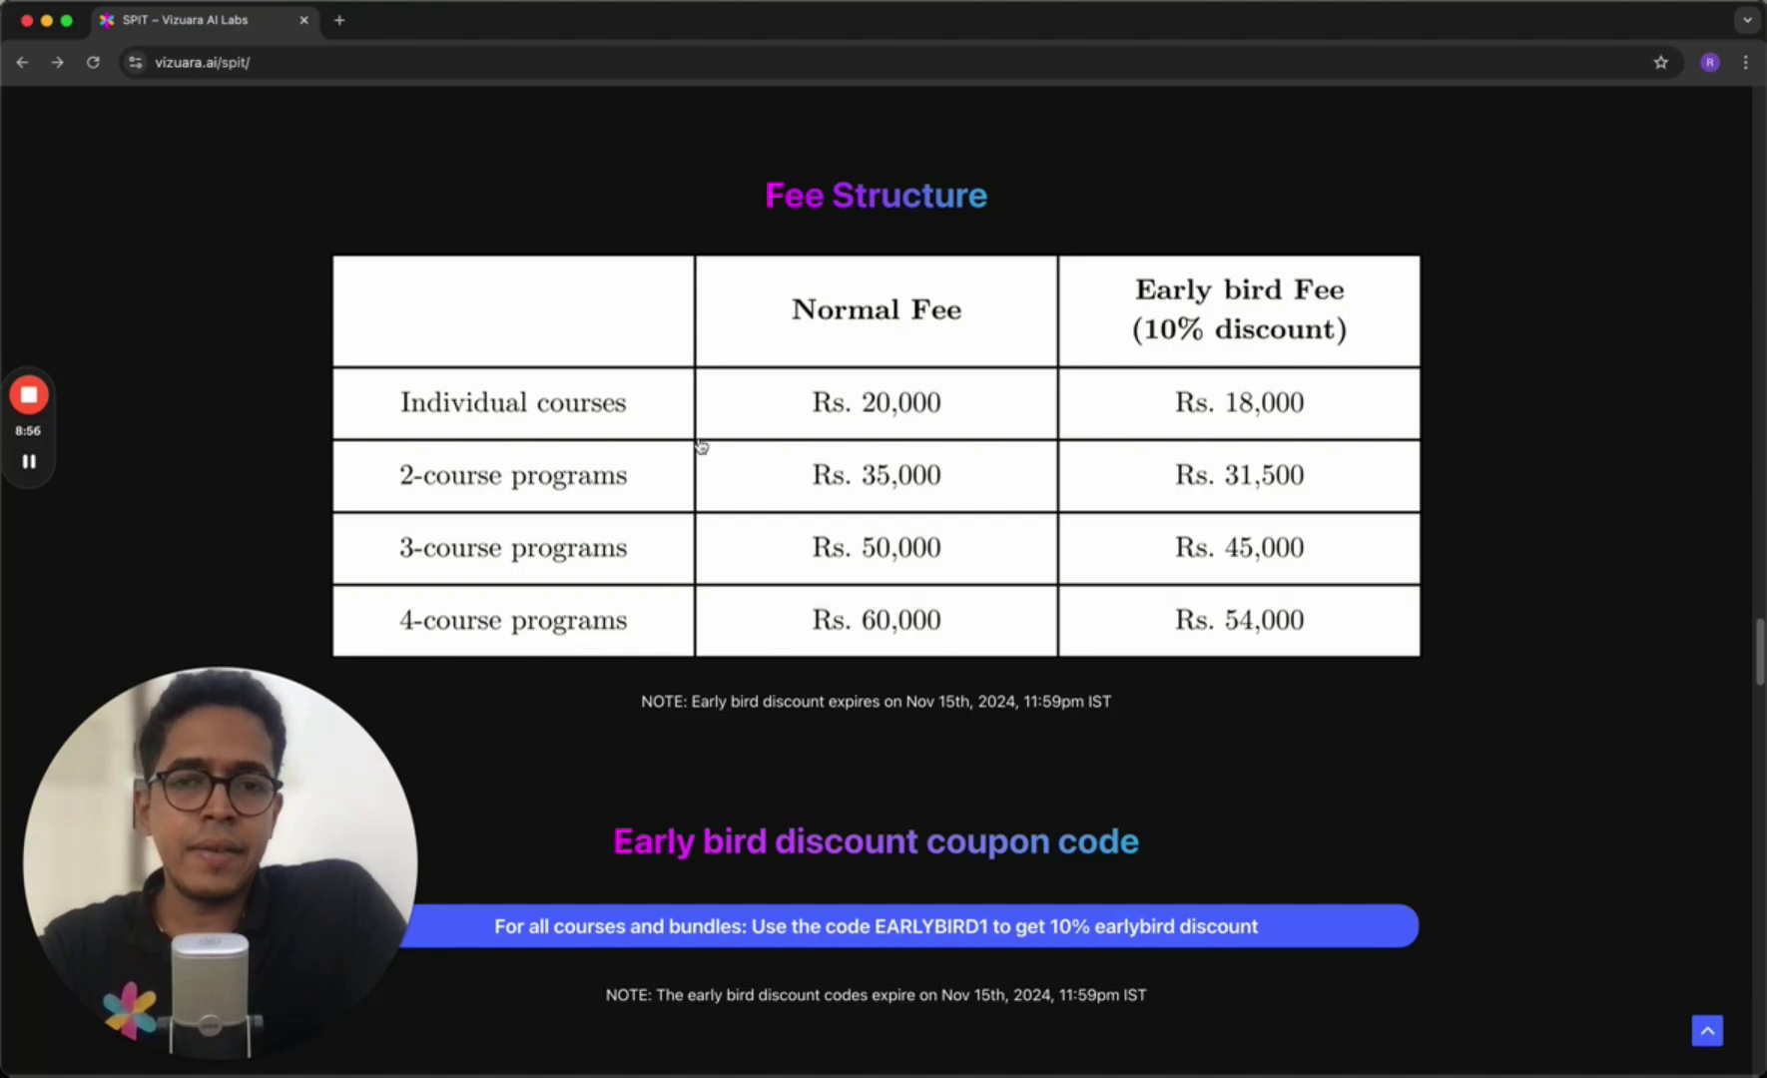
{"action": "scroll", "coordinate": [701, 445], "scroll_direction": "down", "scroll_amount": 3}
{"action": "scroll", "coordinate": [701, 445], "scroll_direction": "down", "scroll_amount": 8}
{"action": "scroll", "coordinate": [701, 445], "scroll_direction": "down", "scroll_amount": 8}
{"action": "scroll", "coordinate": [701, 446], "scroll_direction": "down", "scroll_amount": 5}
{"action": "scroll", "coordinate": [701, 445], "scroll_direction": "down", "scroll_amount": 6}
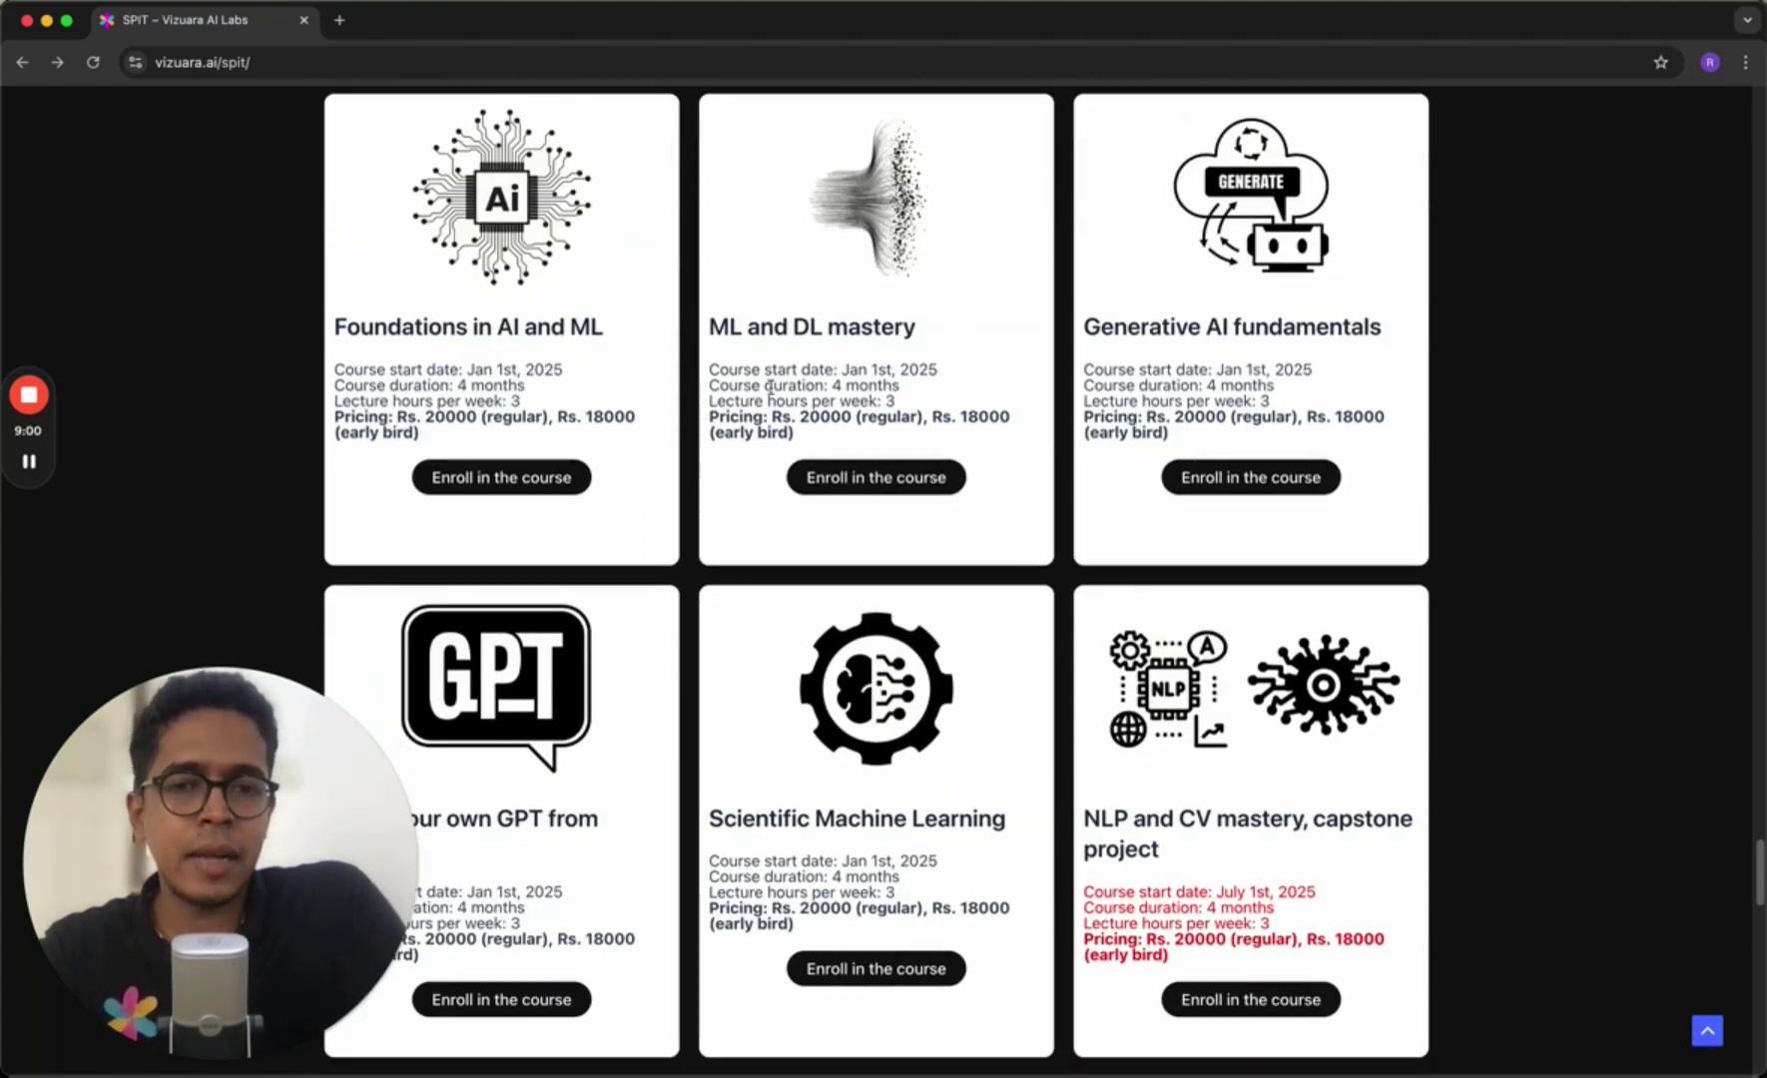
{"action": "scroll", "coordinate": [843, 386], "scroll_direction": "down", "scroll_amount": 1}
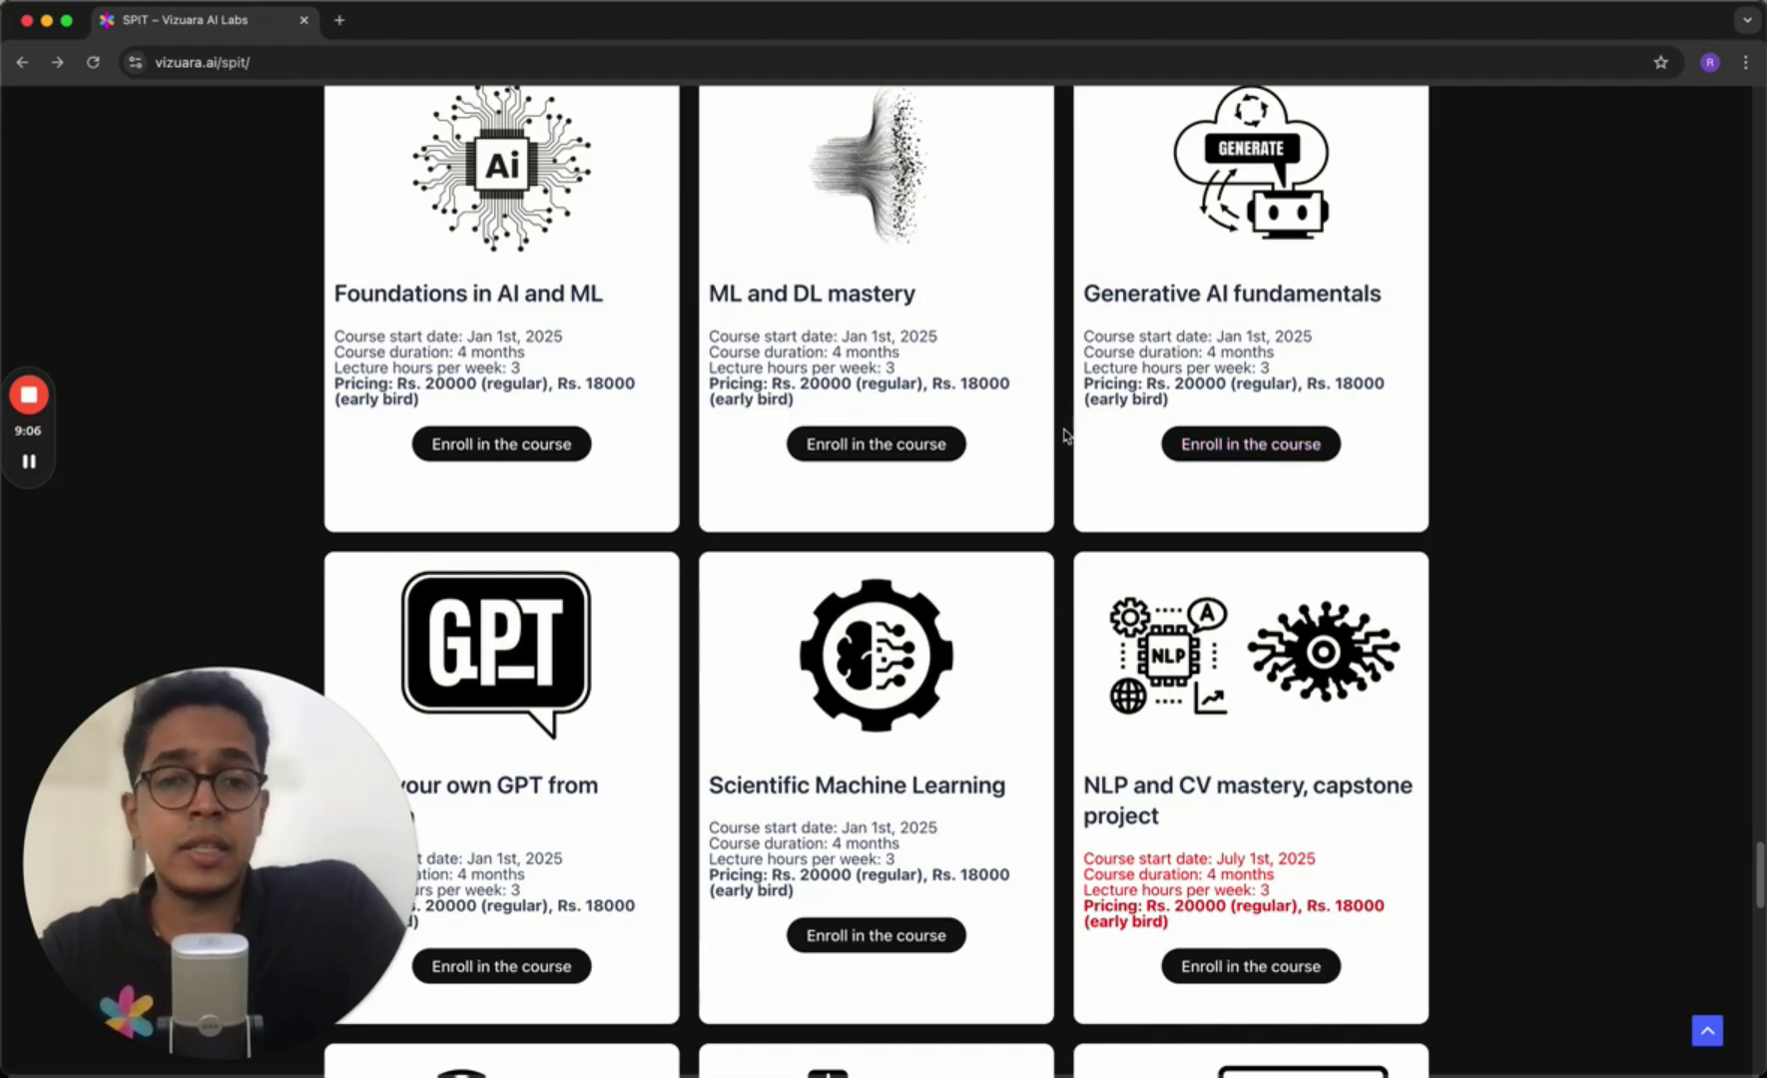
{"action": "scroll", "coordinate": [1066, 435], "scroll_direction": "up", "scroll_amount": 5}
{"action": "scroll", "coordinate": [1067, 436], "scroll_direction": "up", "scroll_amount": 5}
{"action": "scroll", "coordinate": [1067, 435], "scroll_direction": "up", "scroll_amount": 5}
{"action": "scroll", "coordinate": [1067, 435], "scroll_direction": "up", "scroll_amount": 5}
{"action": "scroll", "coordinate": [1067, 435], "scroll_direction": "up", "scroll_amount": 6}
{"action": "scroll", "coordinate": [1067, 435], "scroll_direction": "up", "scroll_amount": 6}
{"action": "scroll", "coordinate": [1066, 435], "scroll_direction": "up", "scroll_amount": 6}
{"action": "scroll", "coordinate": [1066, 435], "scroll_direction": "up", "scroll_amount": 6}
{"action": "scroll", "coordinate": [1066, 435], "scroll_direction": "up", "scroll_amount": 4}
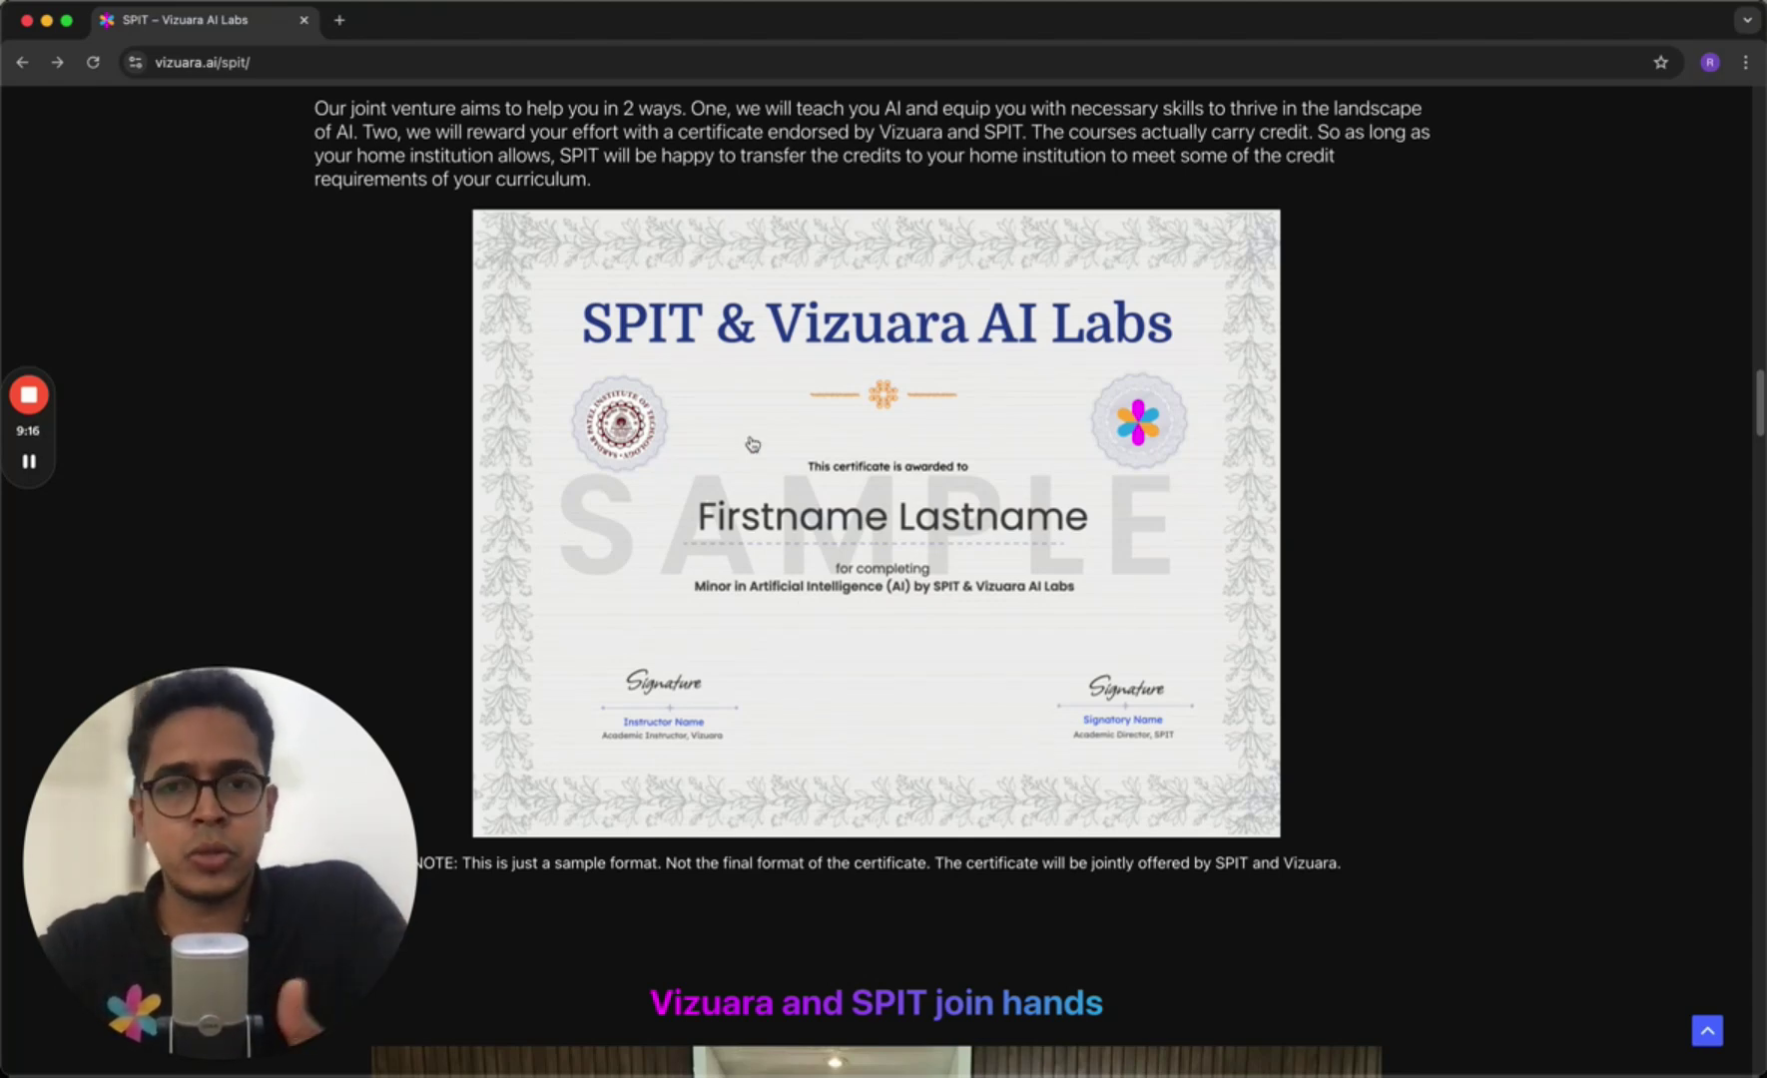
{"action": "scroll", "coordinate": [753, 444], "scroll_direction": "down", "scroll_amount": 5}
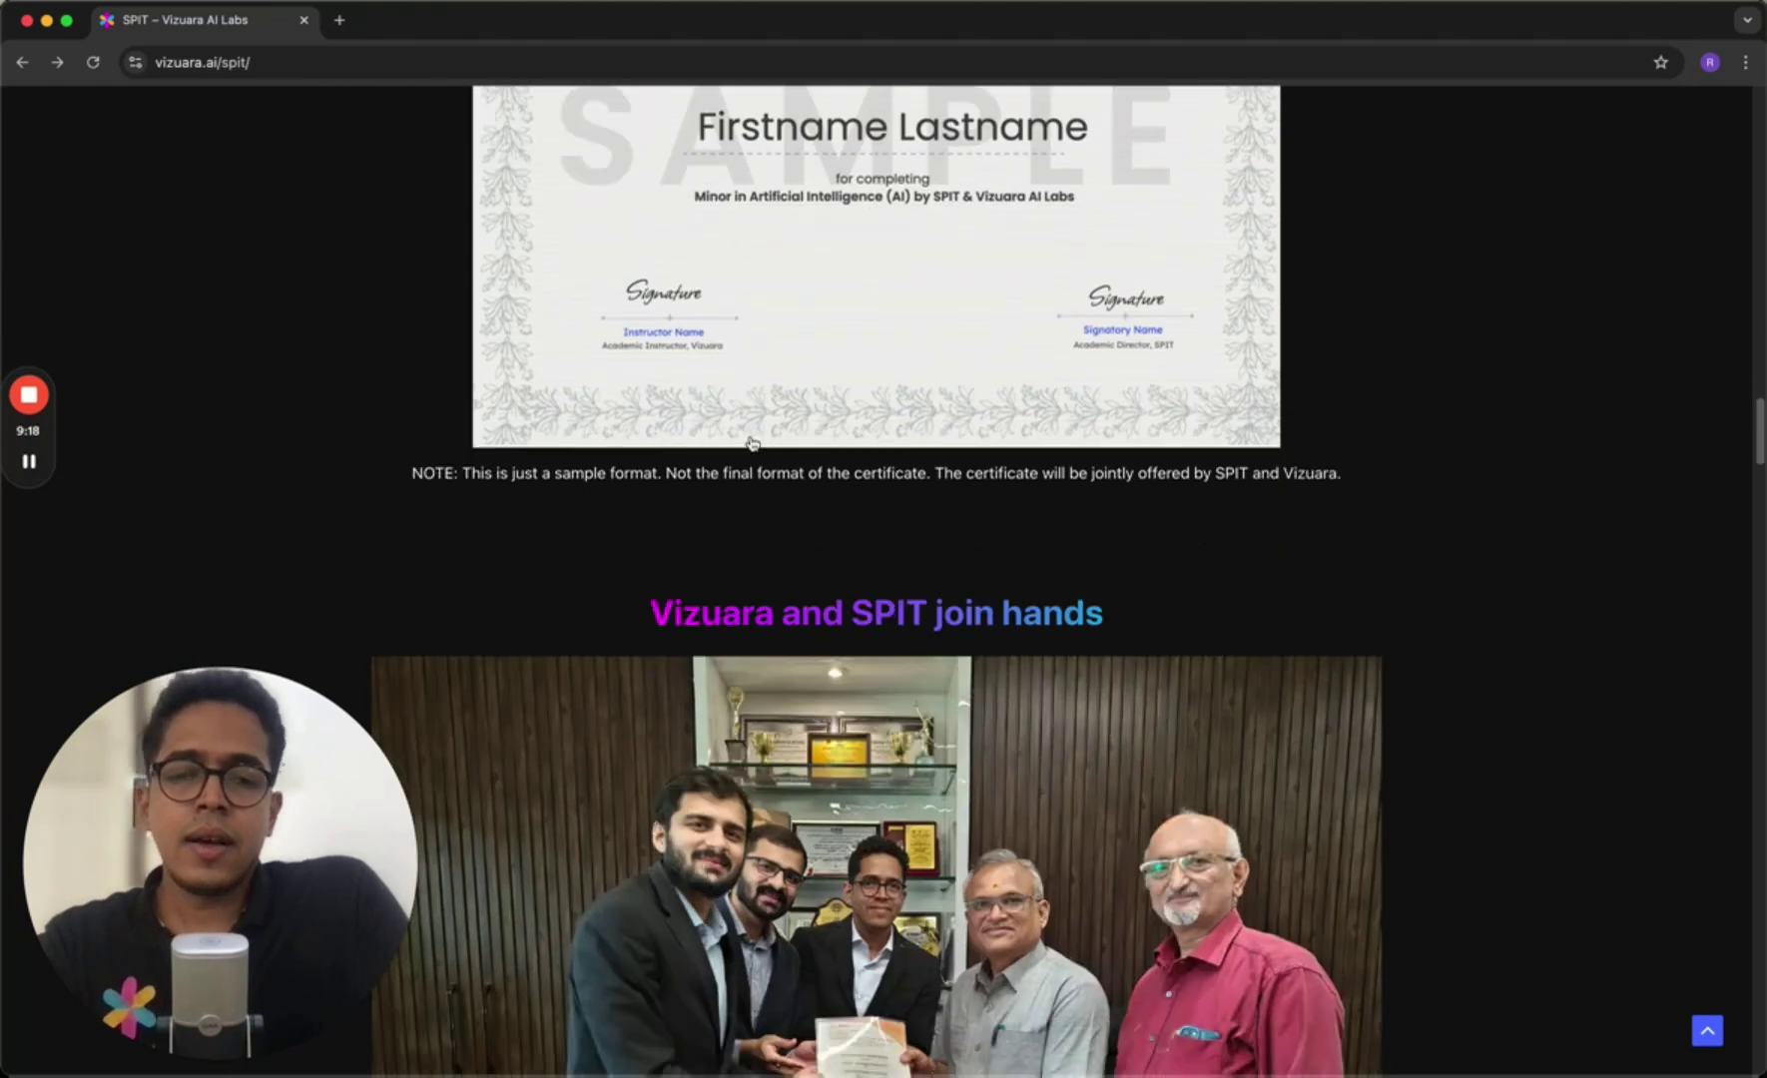
{"action": "scroll", "coordinate": [753, 444], "scroll_direction": "down", "scroll_amount": 2}
{"action": "scroll", "coordinate": [753, 444], "scroll_direction": "down", "scroll_amount": 3}
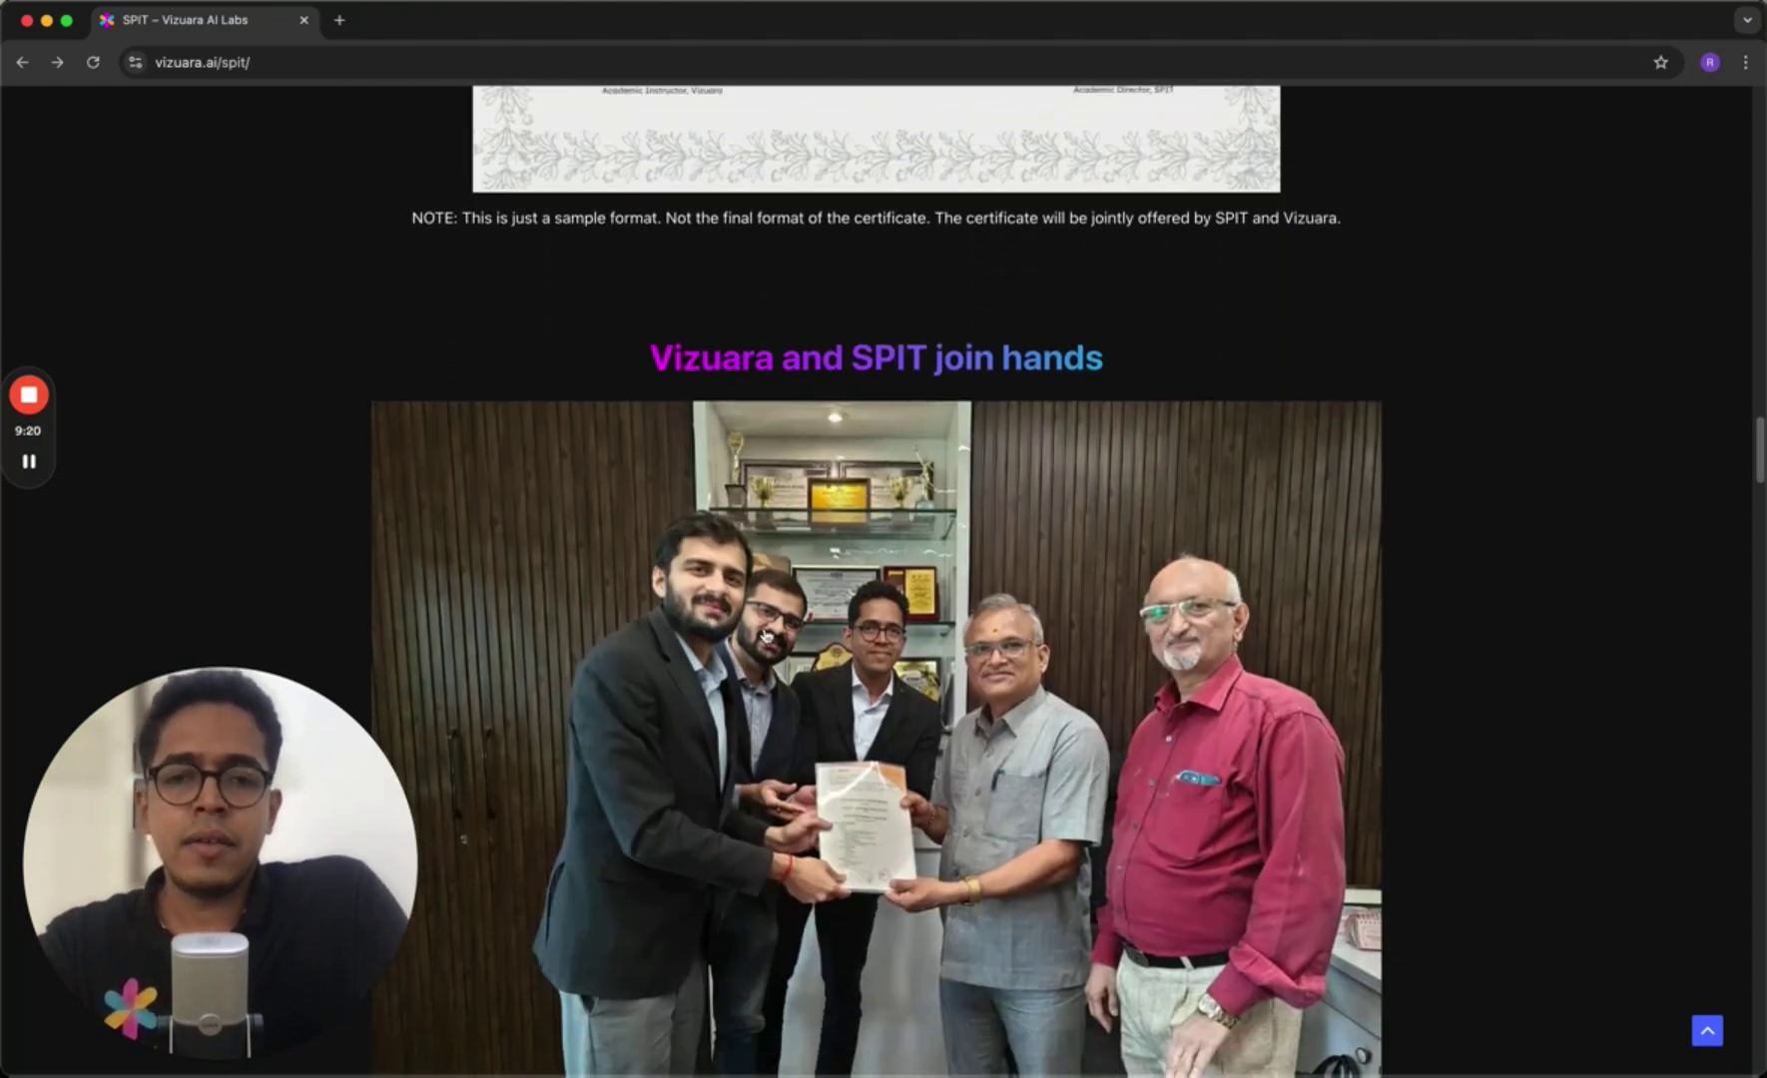
{"action": "scroll", "coordinate": [763, 636], "scroll_direction": "down", "scroll_amount": 3}
{"action": "scroll", "coordinate": [920, 541], "scroll_direction": "down", "scroll_amount": 2}
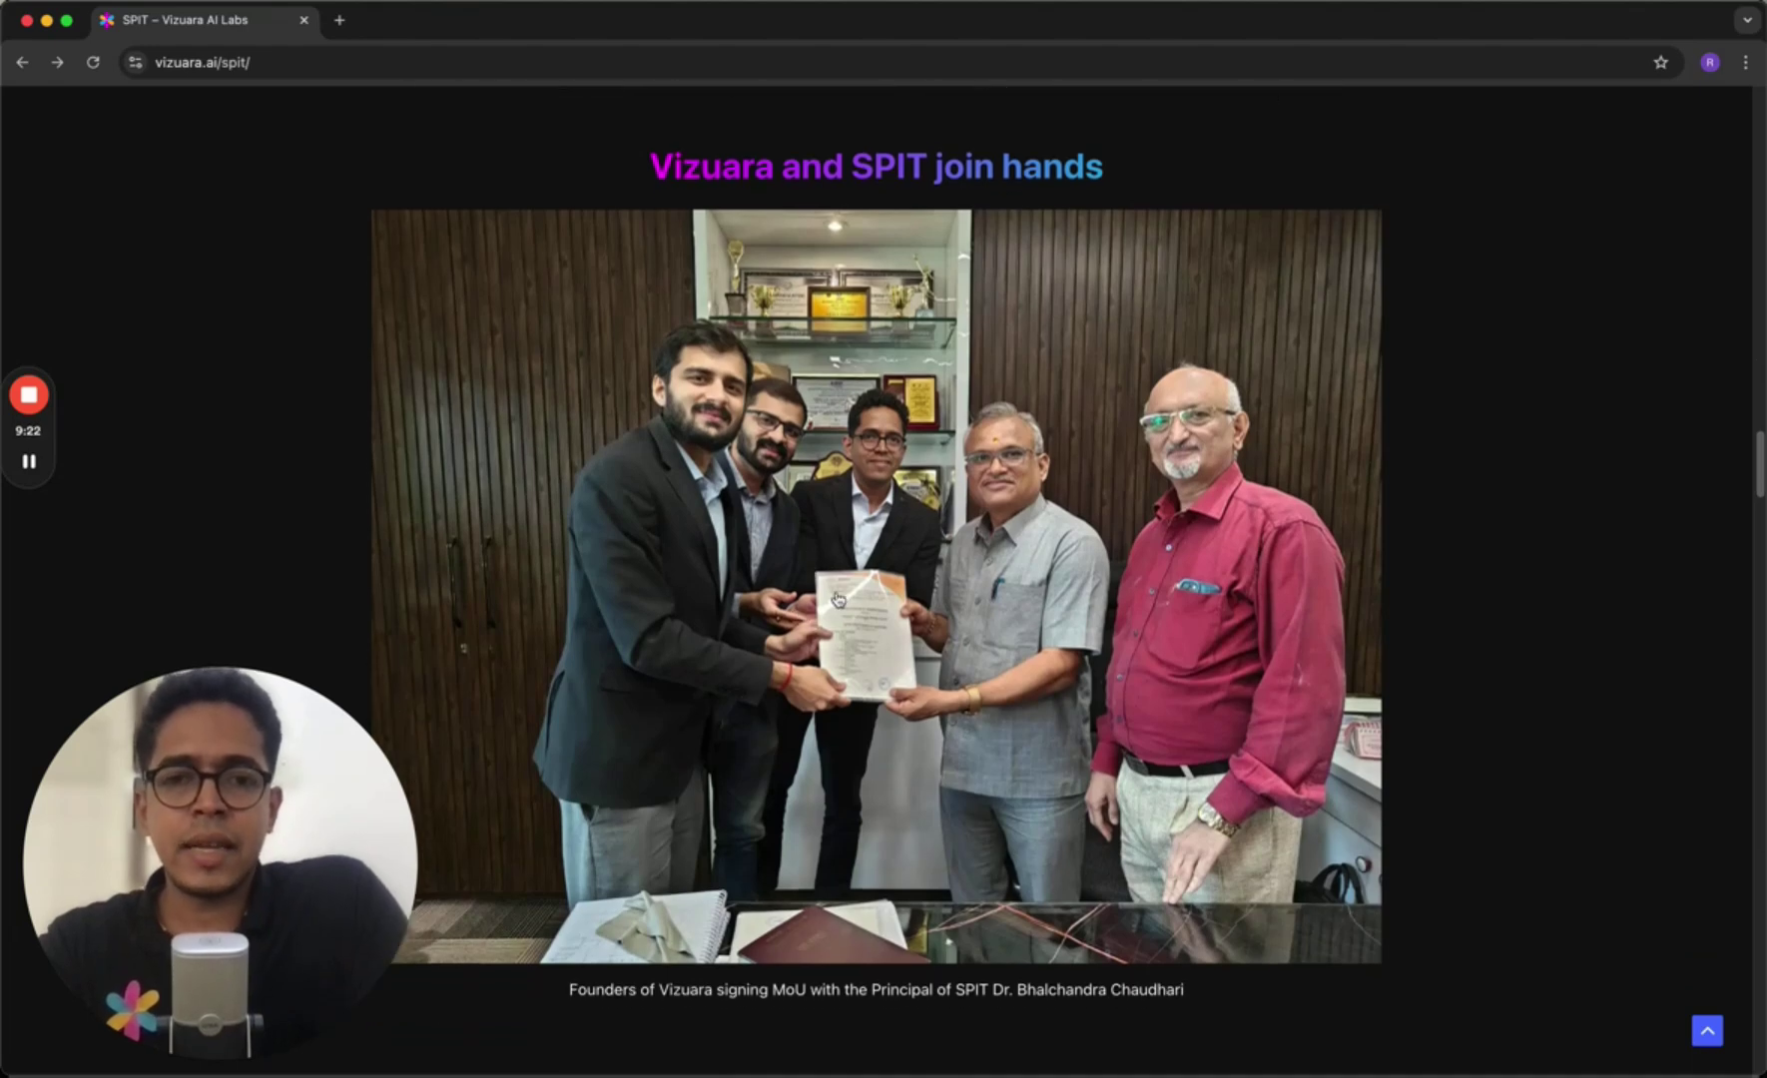
{"action": "scroll", "coordinate": [952, 514], "scroll_direction": "down", "scroll_amount": 2}
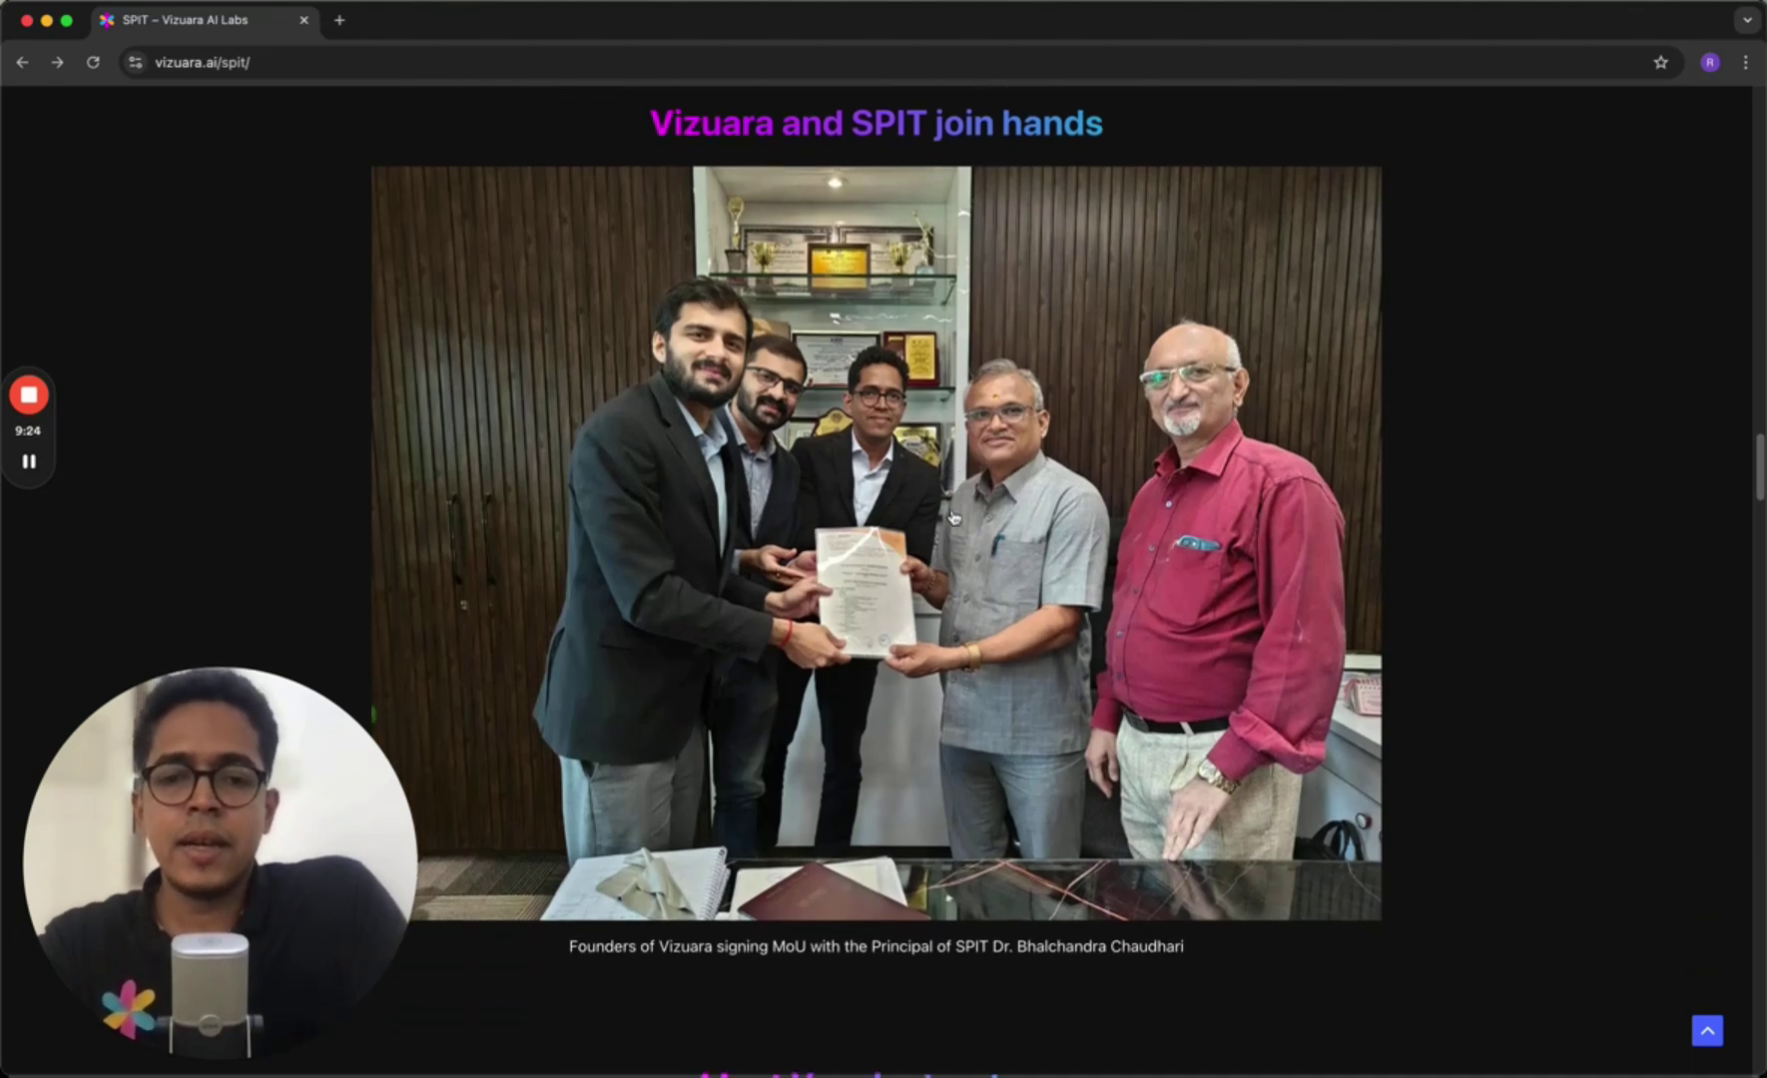
{"action": "scroll", "coordinate": [953, 514], "scroll_direction": "down", "scroll_amount": 3}
{"action": "scroll", "coordinate": [988, 367], "scroll_direction": "down", "scroll_amount": 4}
{"action": "scroll", "coordinate": [989, 367], "scroll_direction": "down", "scroll_amount": 2}
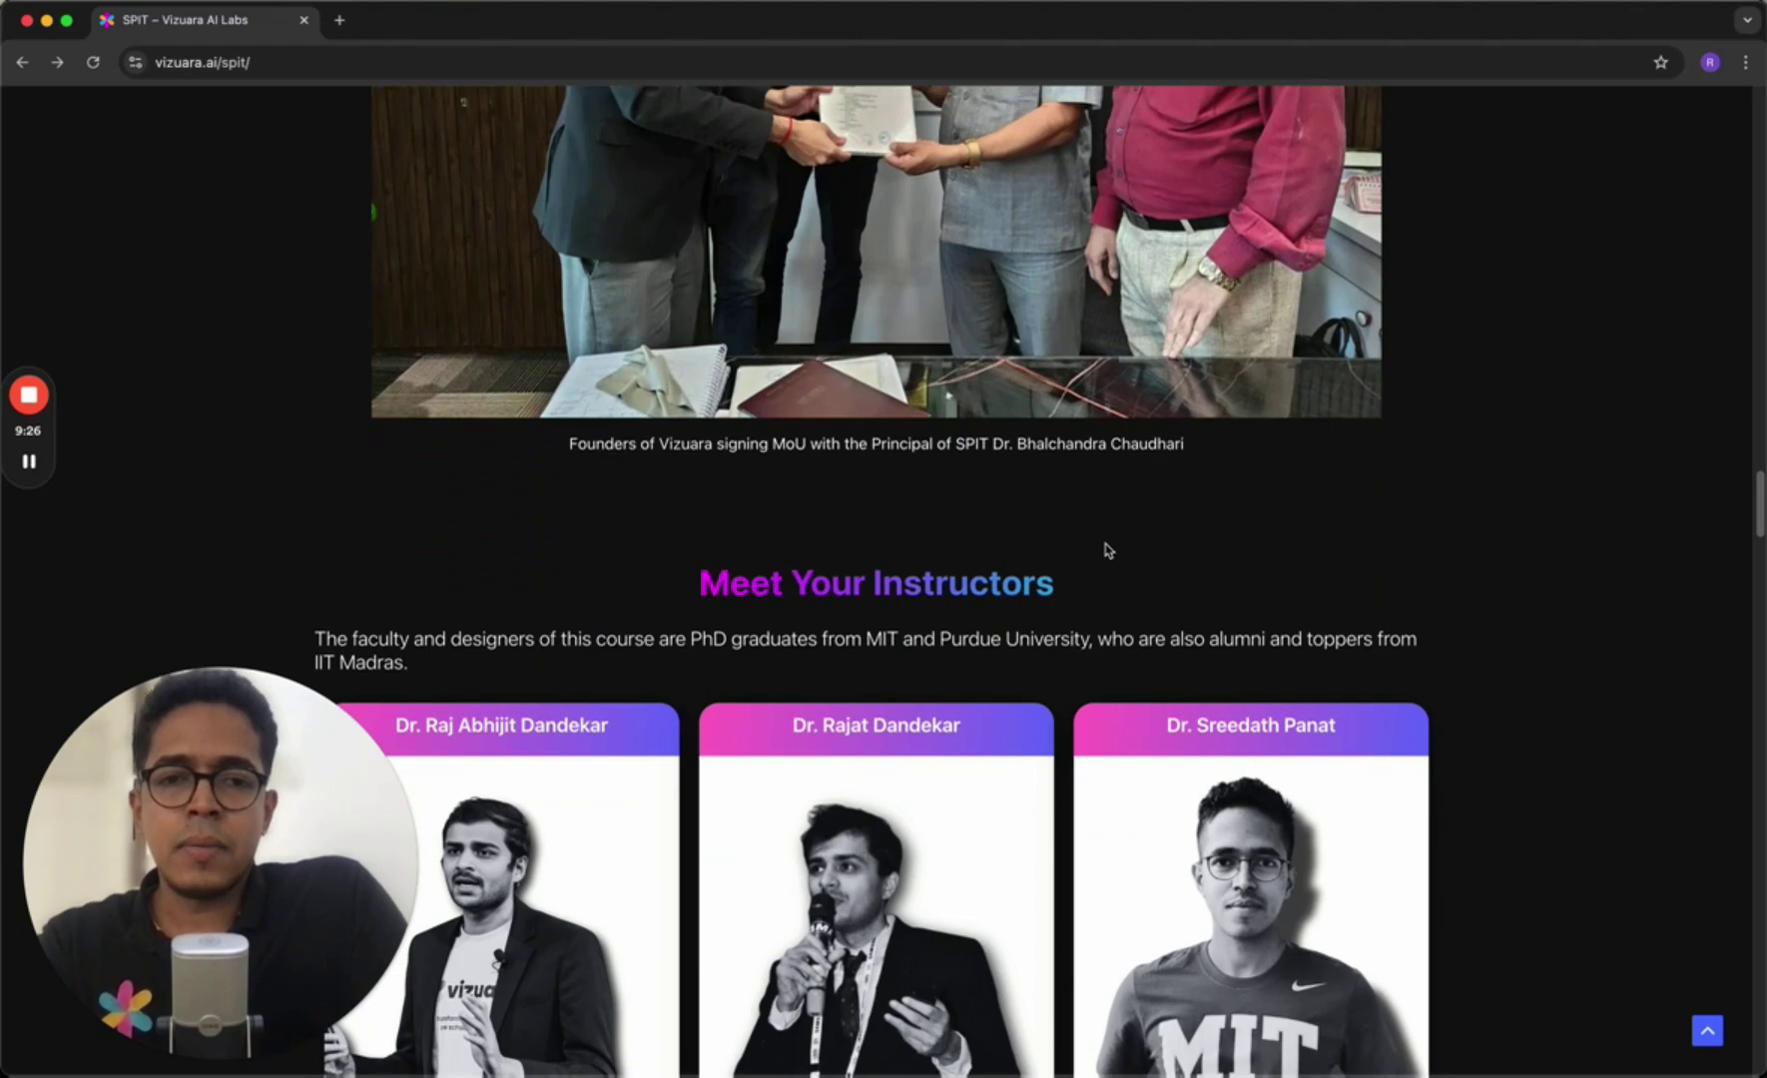
{"action": "scroll", "coordinate": [1067, 578], "scroll_direction": "down", "scroll_amount": 2}
{"action": "scroll", "coordinate": [1067, 578], "scroll_direction": "down", "scroll_amount": 5}
{"action": "scroll", "coordinate": [1067, 578], "scroll_direction": "down", "scroll_amount": 2}
{"action": "scroll", "coordinate": [1067, 578], "scroll_direction": "down", "scroll_amount": 8}
{"action": "scroll", "coordinate": [1067, 578], "scroll_direction": "down", "scroll_amount": 1}
{"action": "scroll", "coordinate": [1067, 578], "scroll_direction": "up", "scroll_amount": 8}
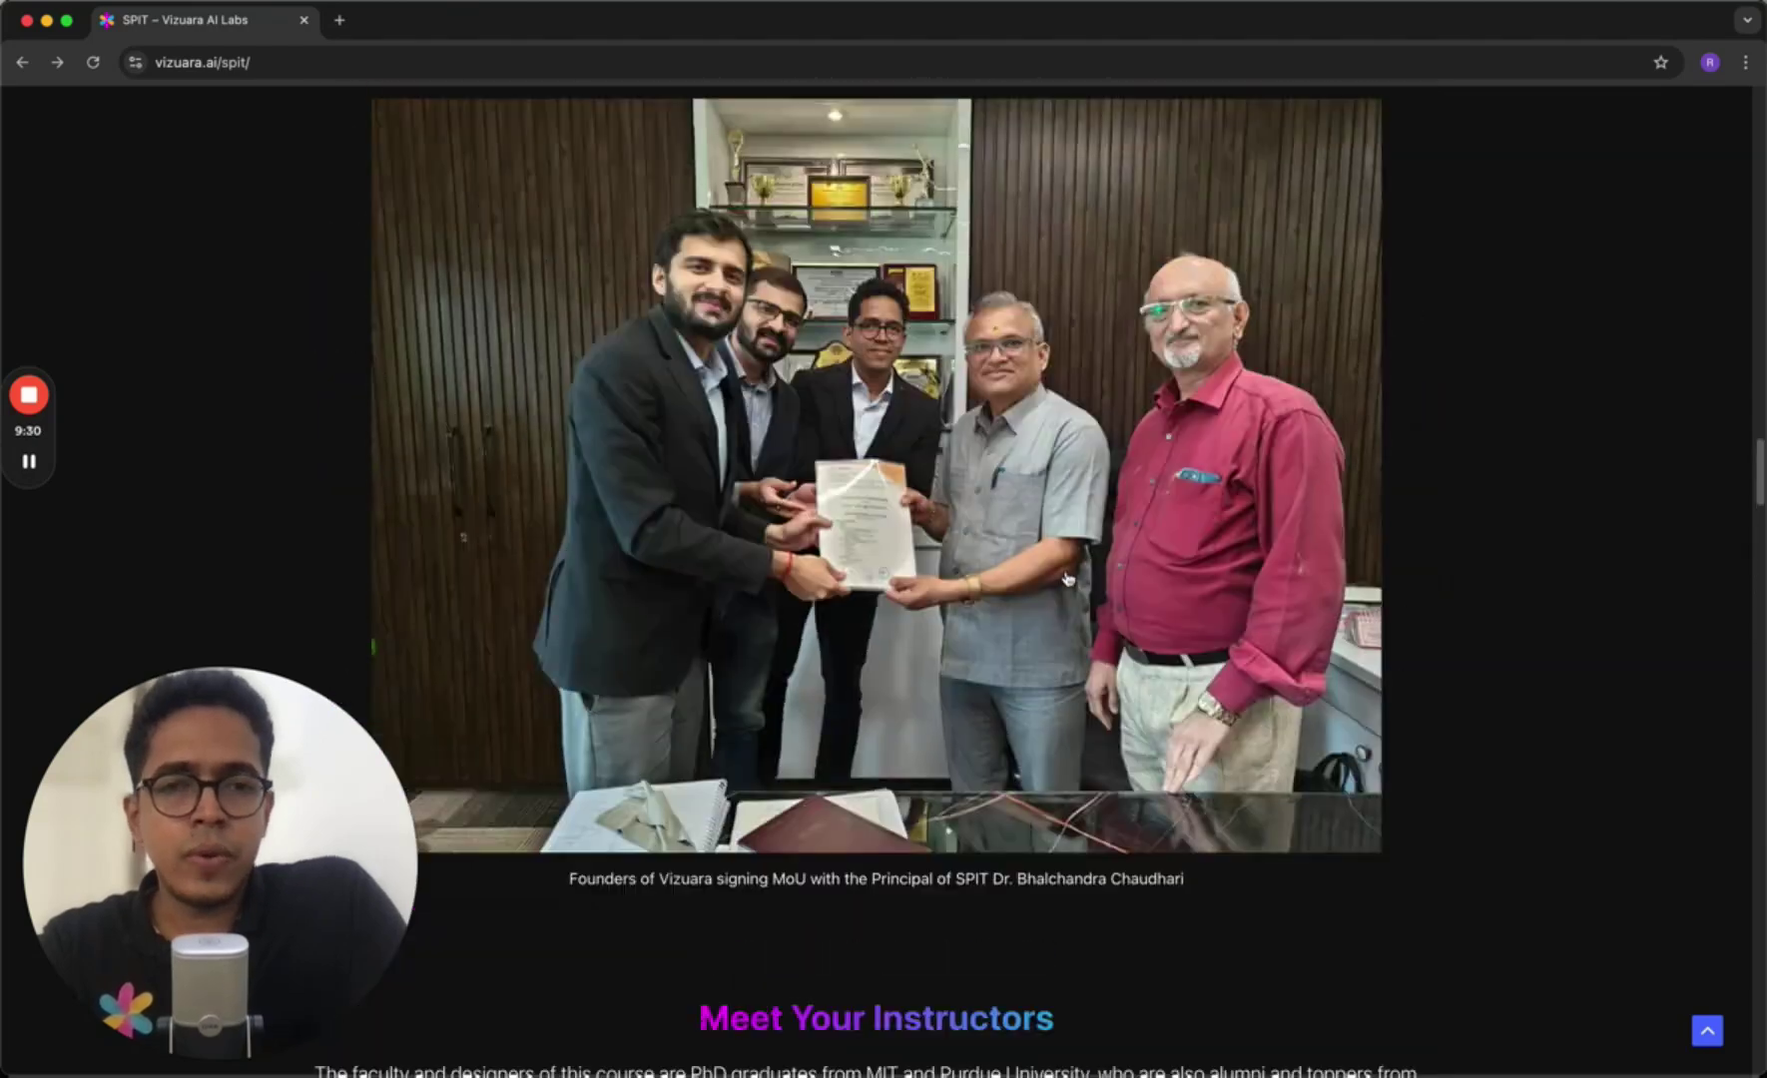
{"action": "scroll", "coordinate": [1067, 578], "scroll_direction": "up", "scroll_amount": 8}
{"action": "scroll", "coordinate": [1067, 578], "scroll_direction": "up", "scroll_amount": 1}
{"action": "scroll", "coordinate": [1067, 578], "scroll_direction": "up", "scroll_amount": 3}
{"action": "scroll", "coordinate": [1068, 578], "scroll_direction": "up", "scroll_amount": 5}
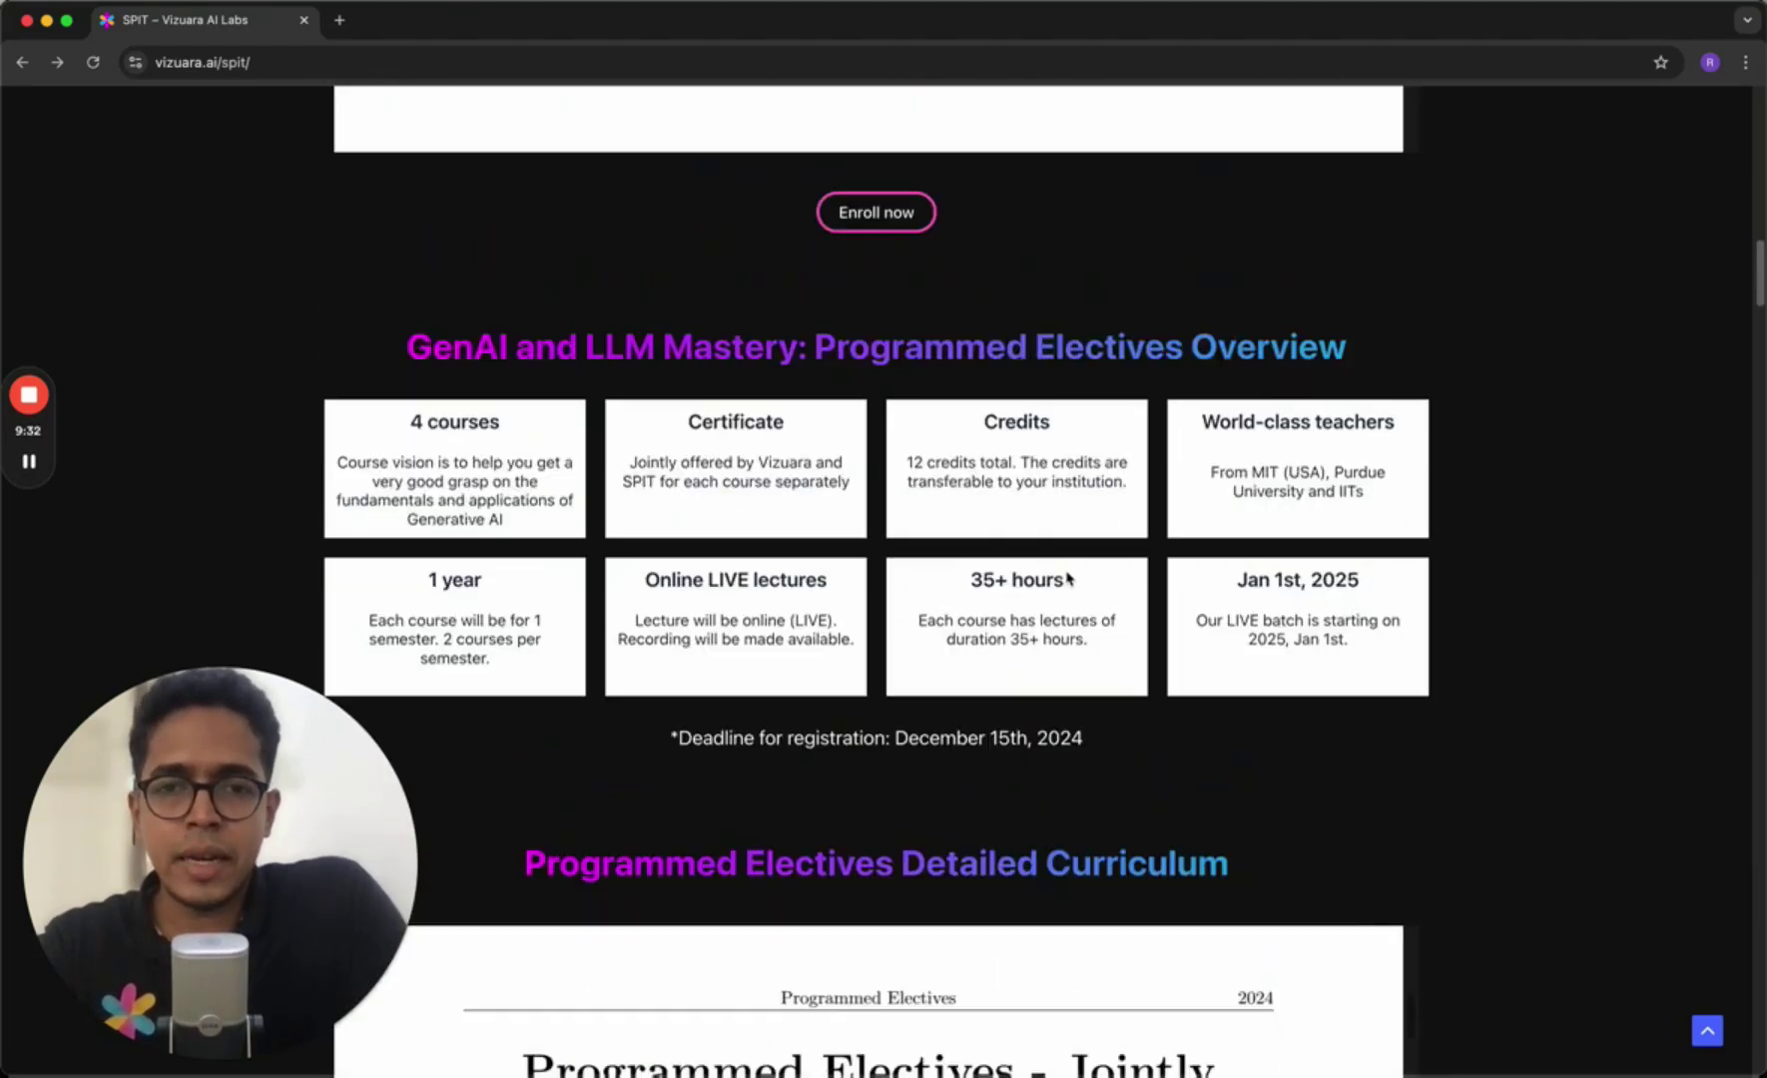
{"action": "scroll", "coordinate": [1067, 579], "scroll_direction": "down", "scroll_amount": 3}
{"action": "scroll", "coordinate": [1067, 578], "scroll_direction": "down", "scroll_amount": 1}
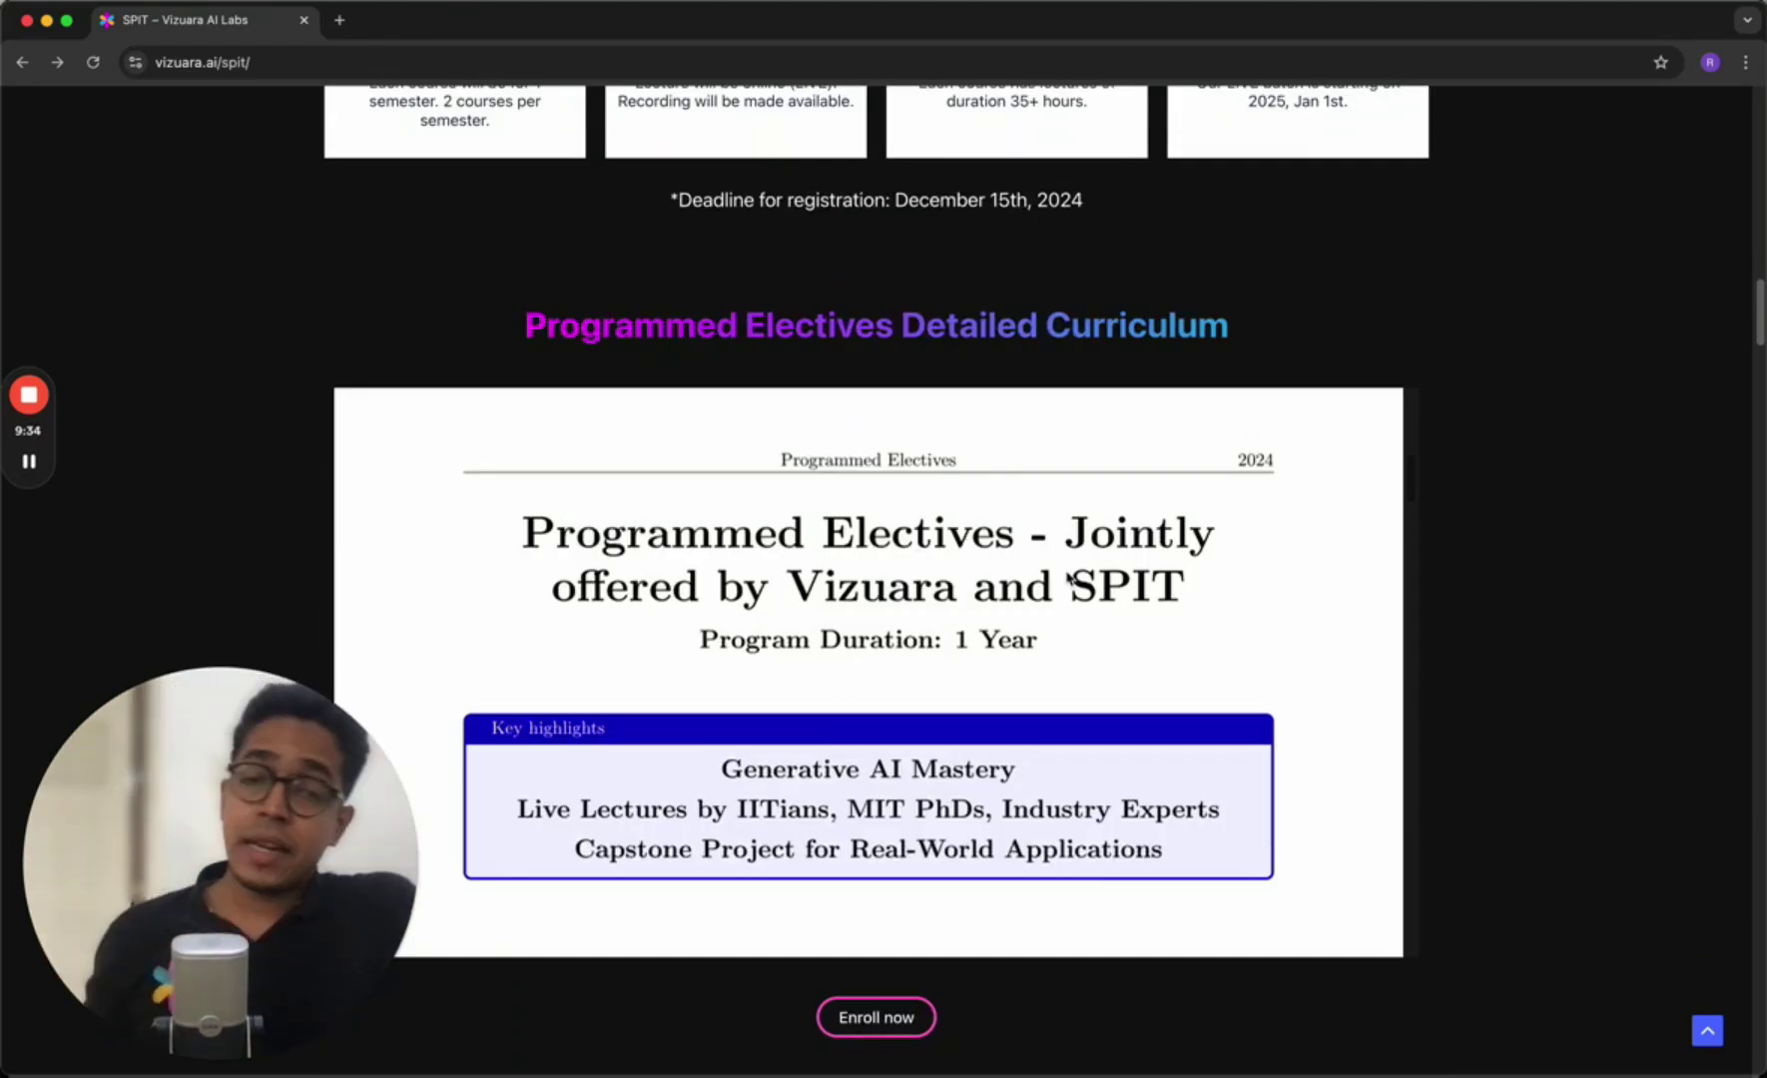
{"action": "scroll", "coordinate": [1449, 365], "scroll_direction": "up", "scroll_amount": 1}
{"action": "scroll", "coordinate": [1503, 347], "scroll_direction": "up", "scroll_amount": 4}
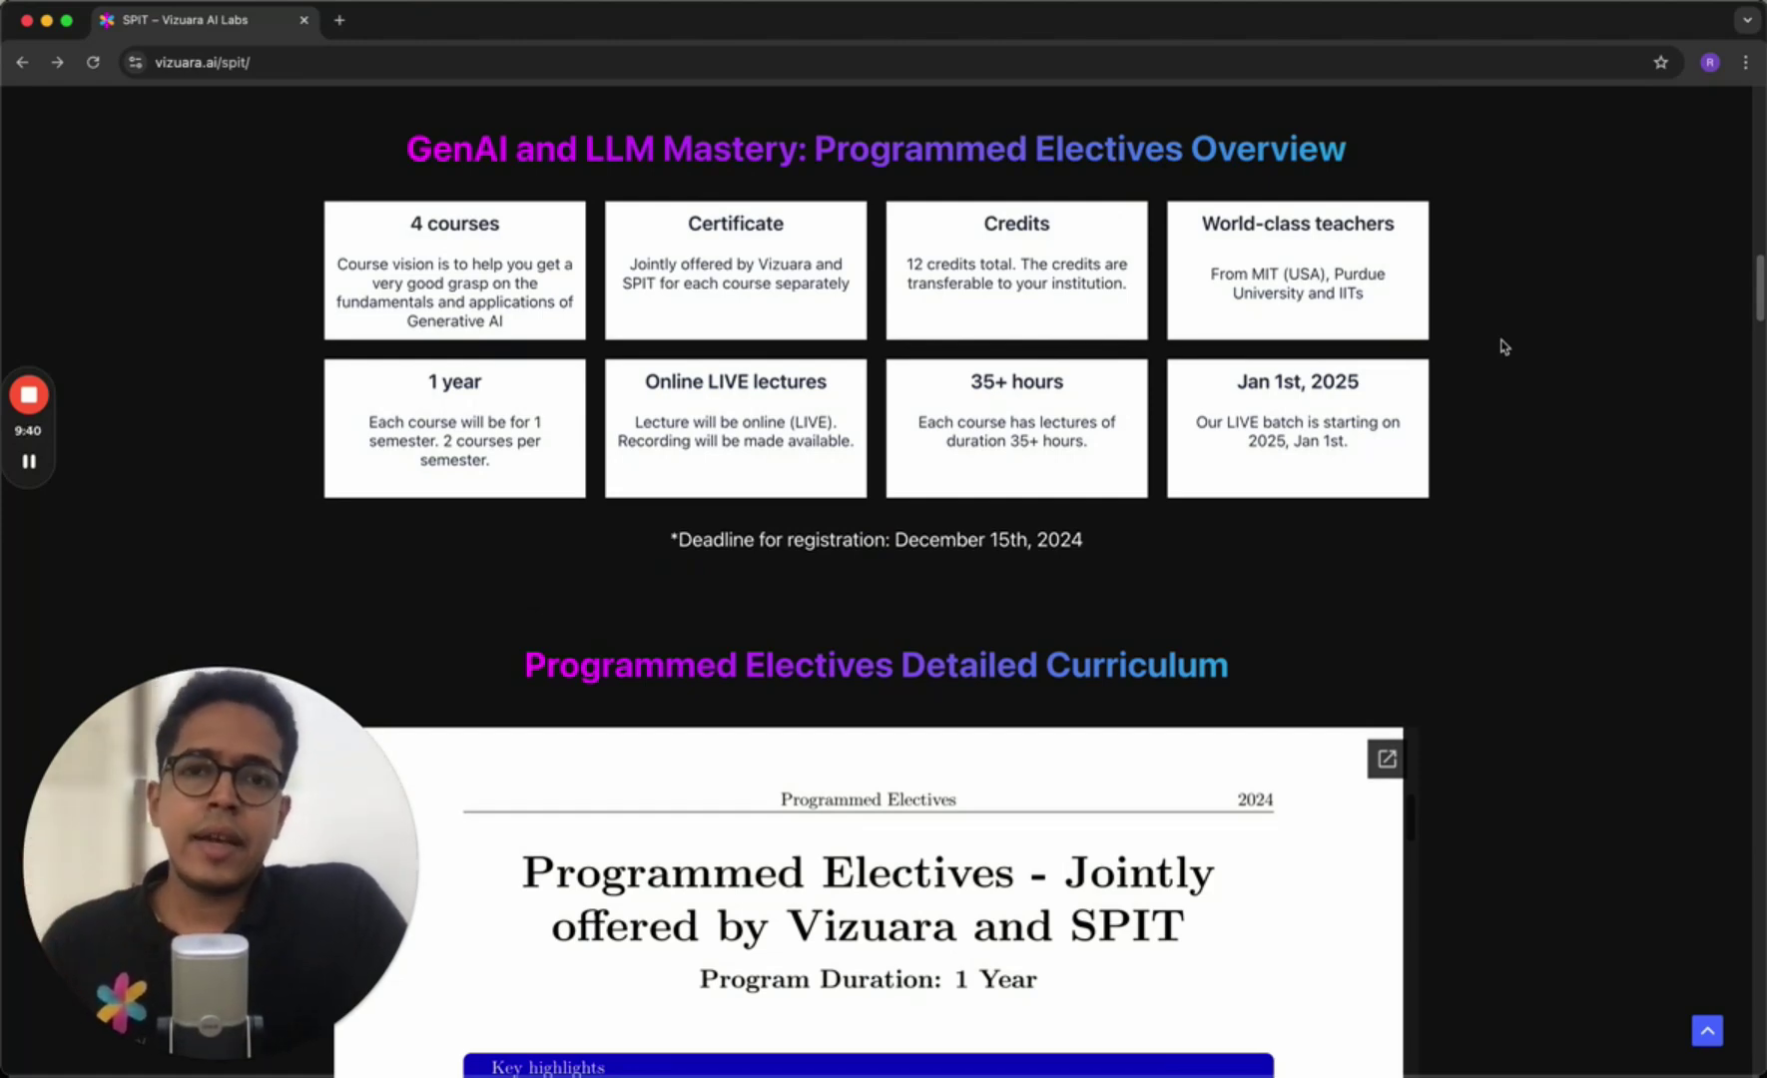
{"action": "scroll", "coordinate": [1503, 347], "scroll_direction": "down", "scroll_amount": 4}
{"action": "scroll", "coordinate": [1170, 781], "scroll_direction": "down", "scroll_amount": 1}
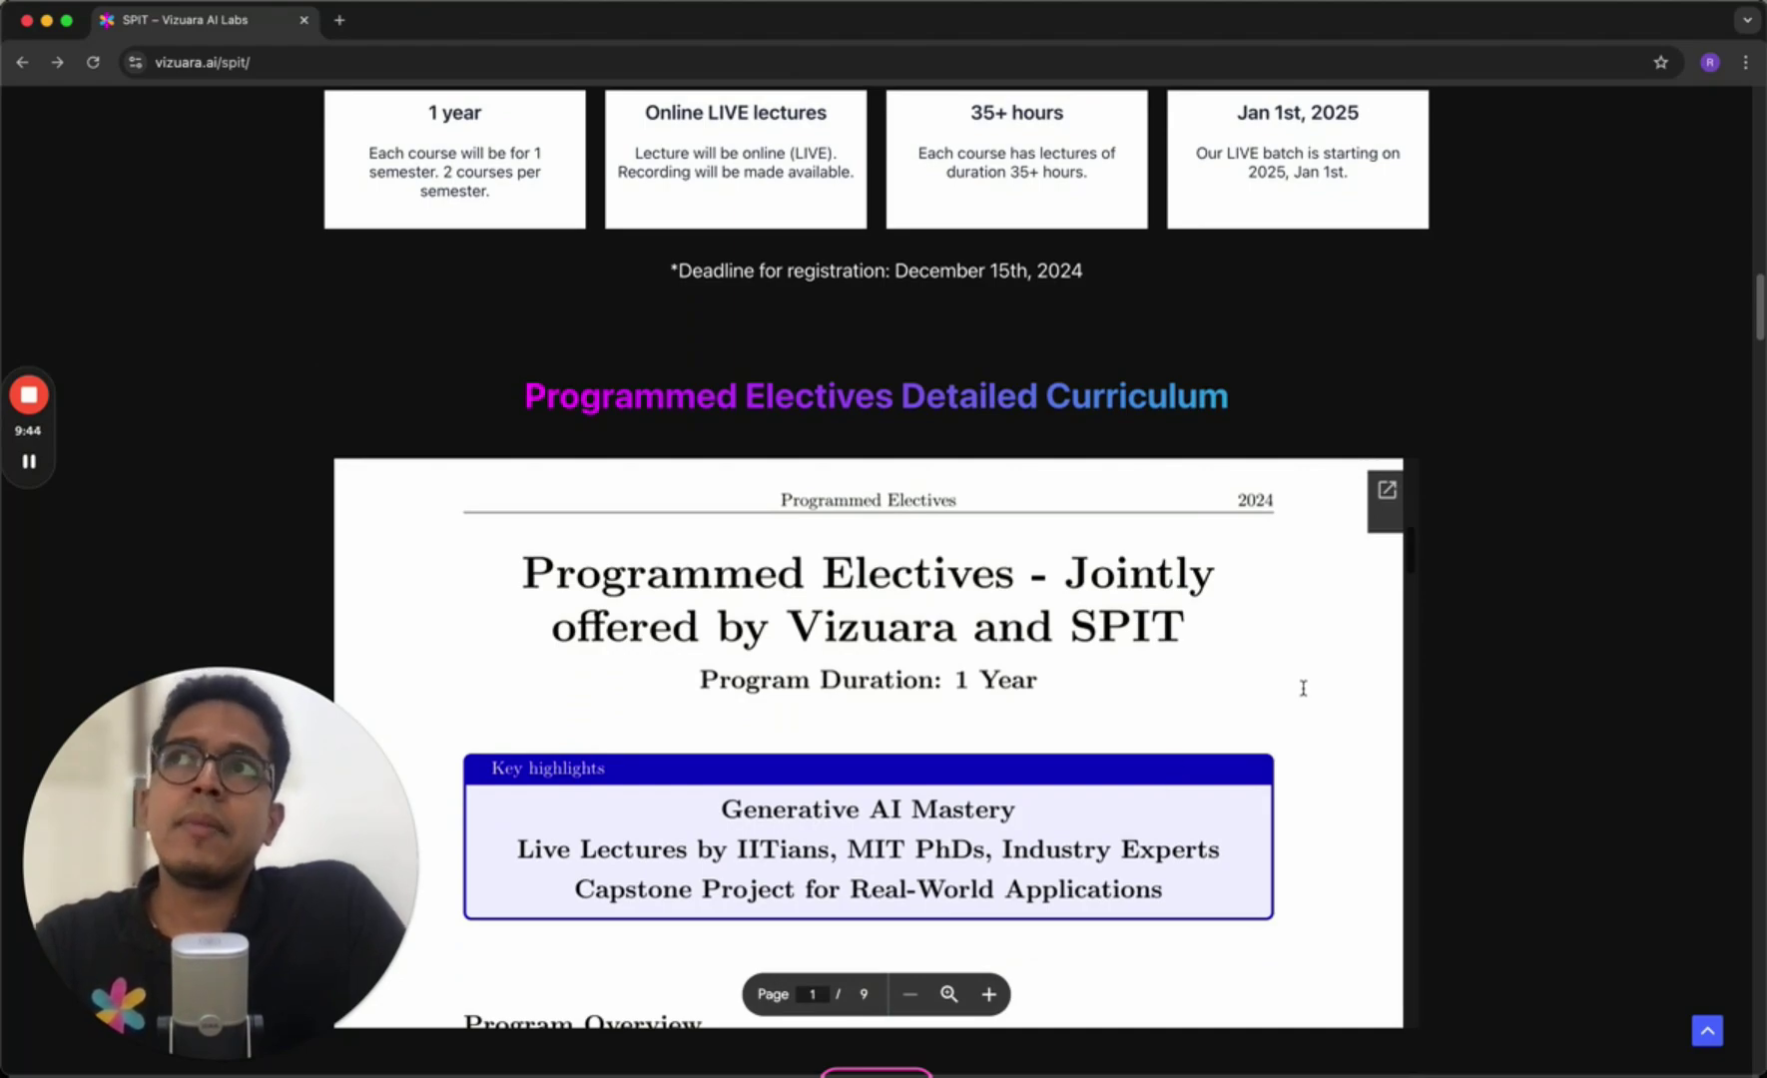
{"action": "scroll", "coordinate": [1440, 637], "scroll_direction": "up", "scroll_amount": 2}
{"action": "scroll", "coordinate": [1440, 637], "scroll_direction": "up", "scroll_amount": 5}
{"action": "scroll", "coordinate": [1440, 637], "scroll_direction": "down", "scroll_amount": 2}
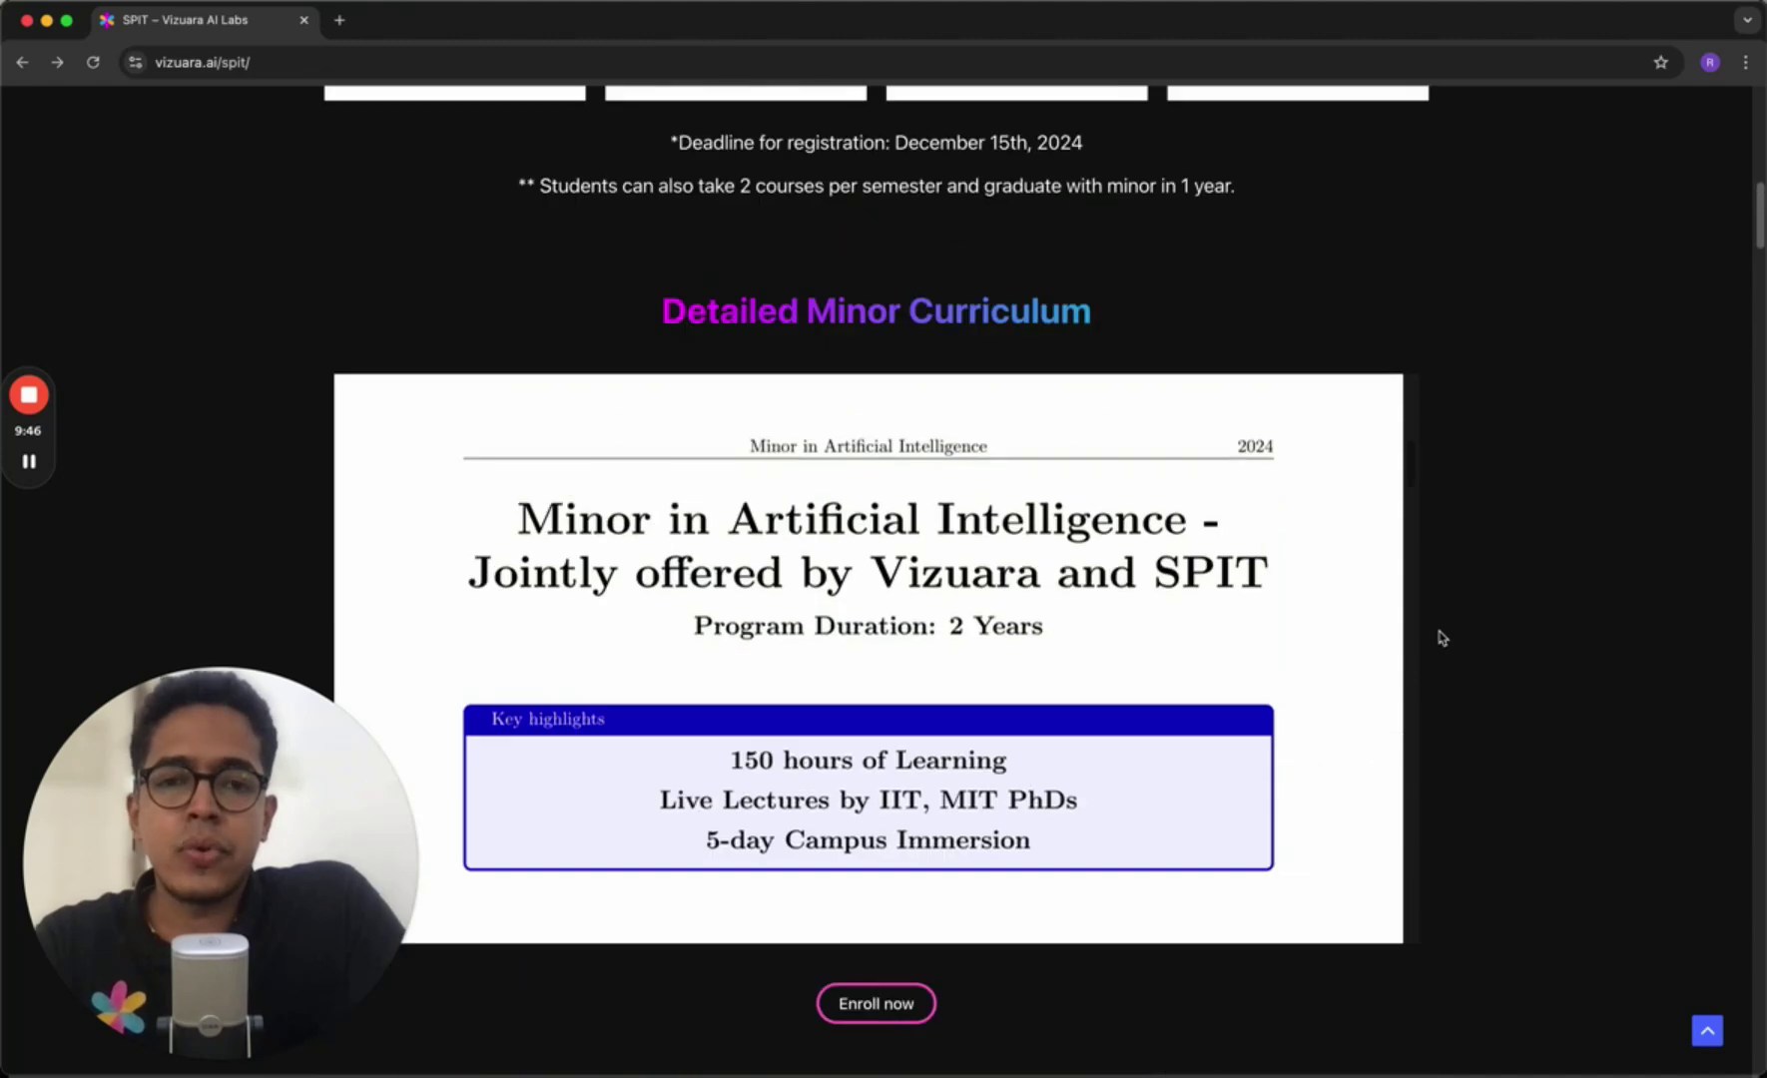
{"action": "mouse_move", "coordinate": [1120, 621]}
{"action": "scroll", "coordinate": [1118, 620], "scroll_direction": "down", "scroll_amount": 2}
{"action": "scroll", "coordinate": [1119, 620], "scroll_direction": "down", "scroll_amount": 5}
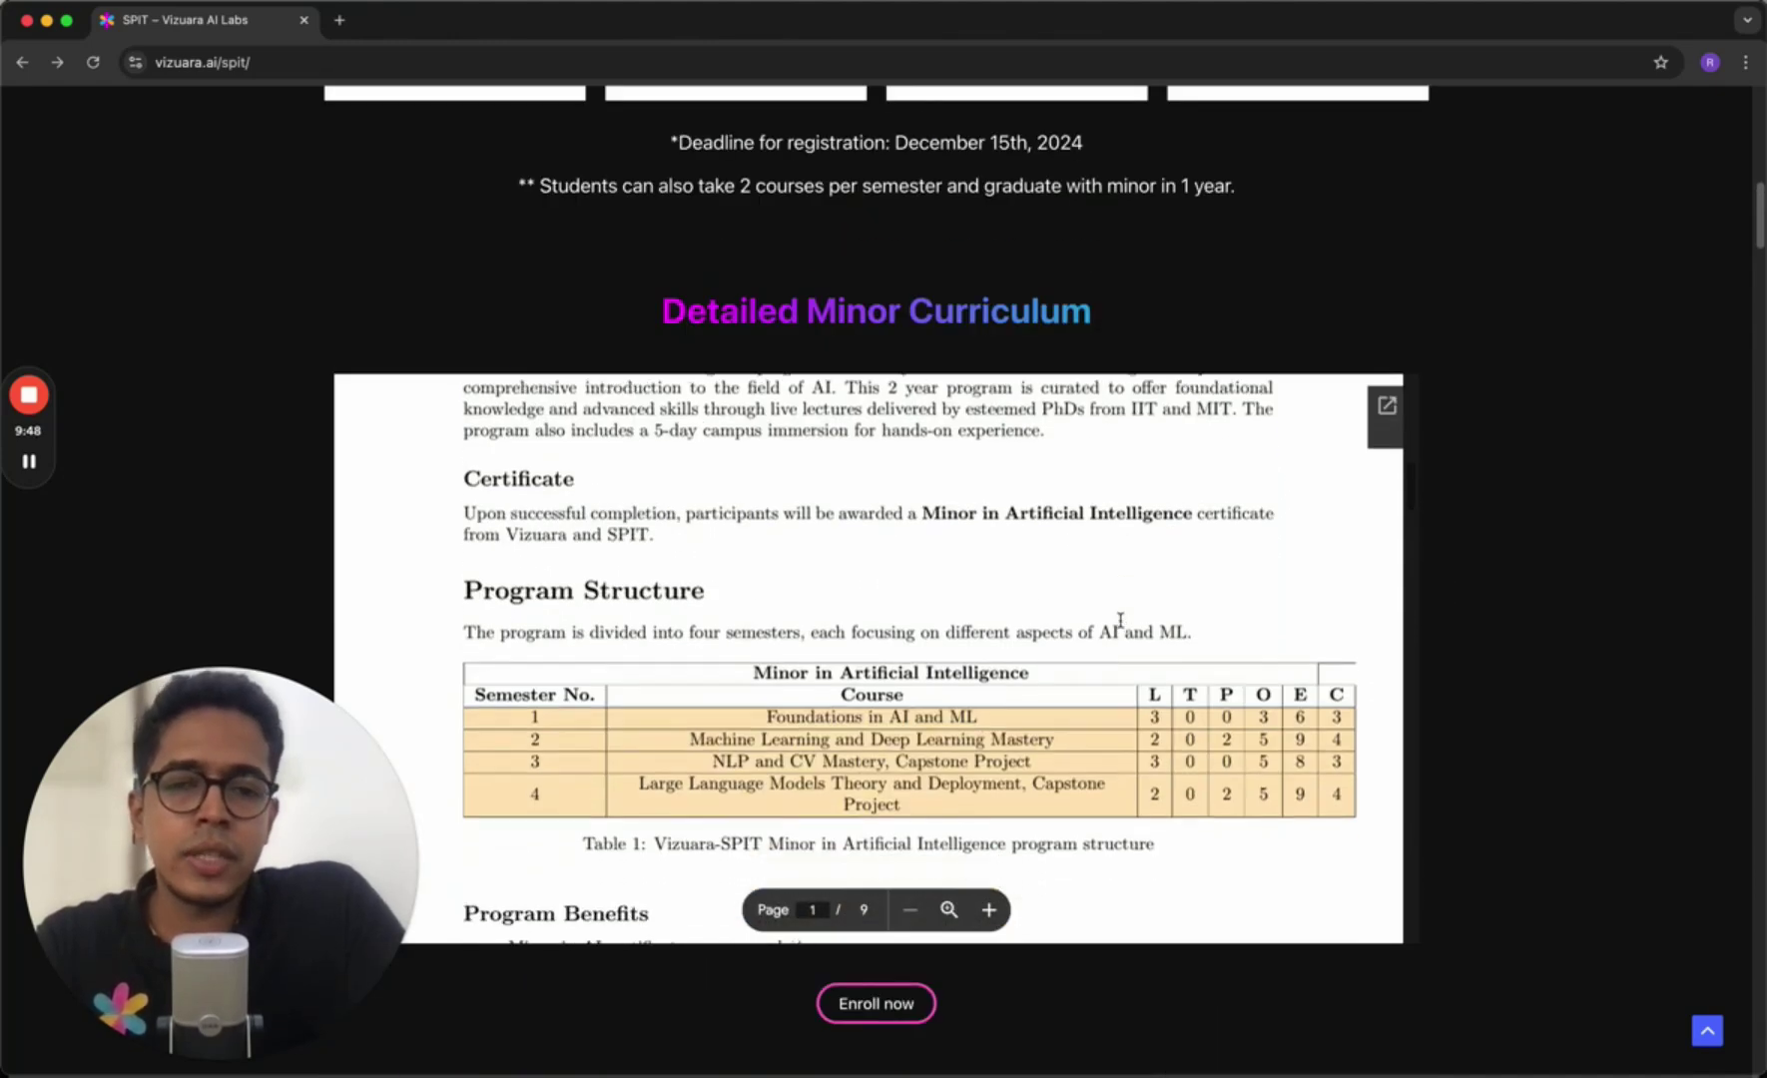
{"action": "scroll", "coordinate": [1093, 643], "scroll_direction": "down", "scroll_amount": 3}
- Highlight the Minor's semester 4 course, then Generative AI Fundamentals and Build your own GPT from Scratch
{"action": "left_click_drag", "start_coordinate": [642, 763], "coordinate": [912, 777]}
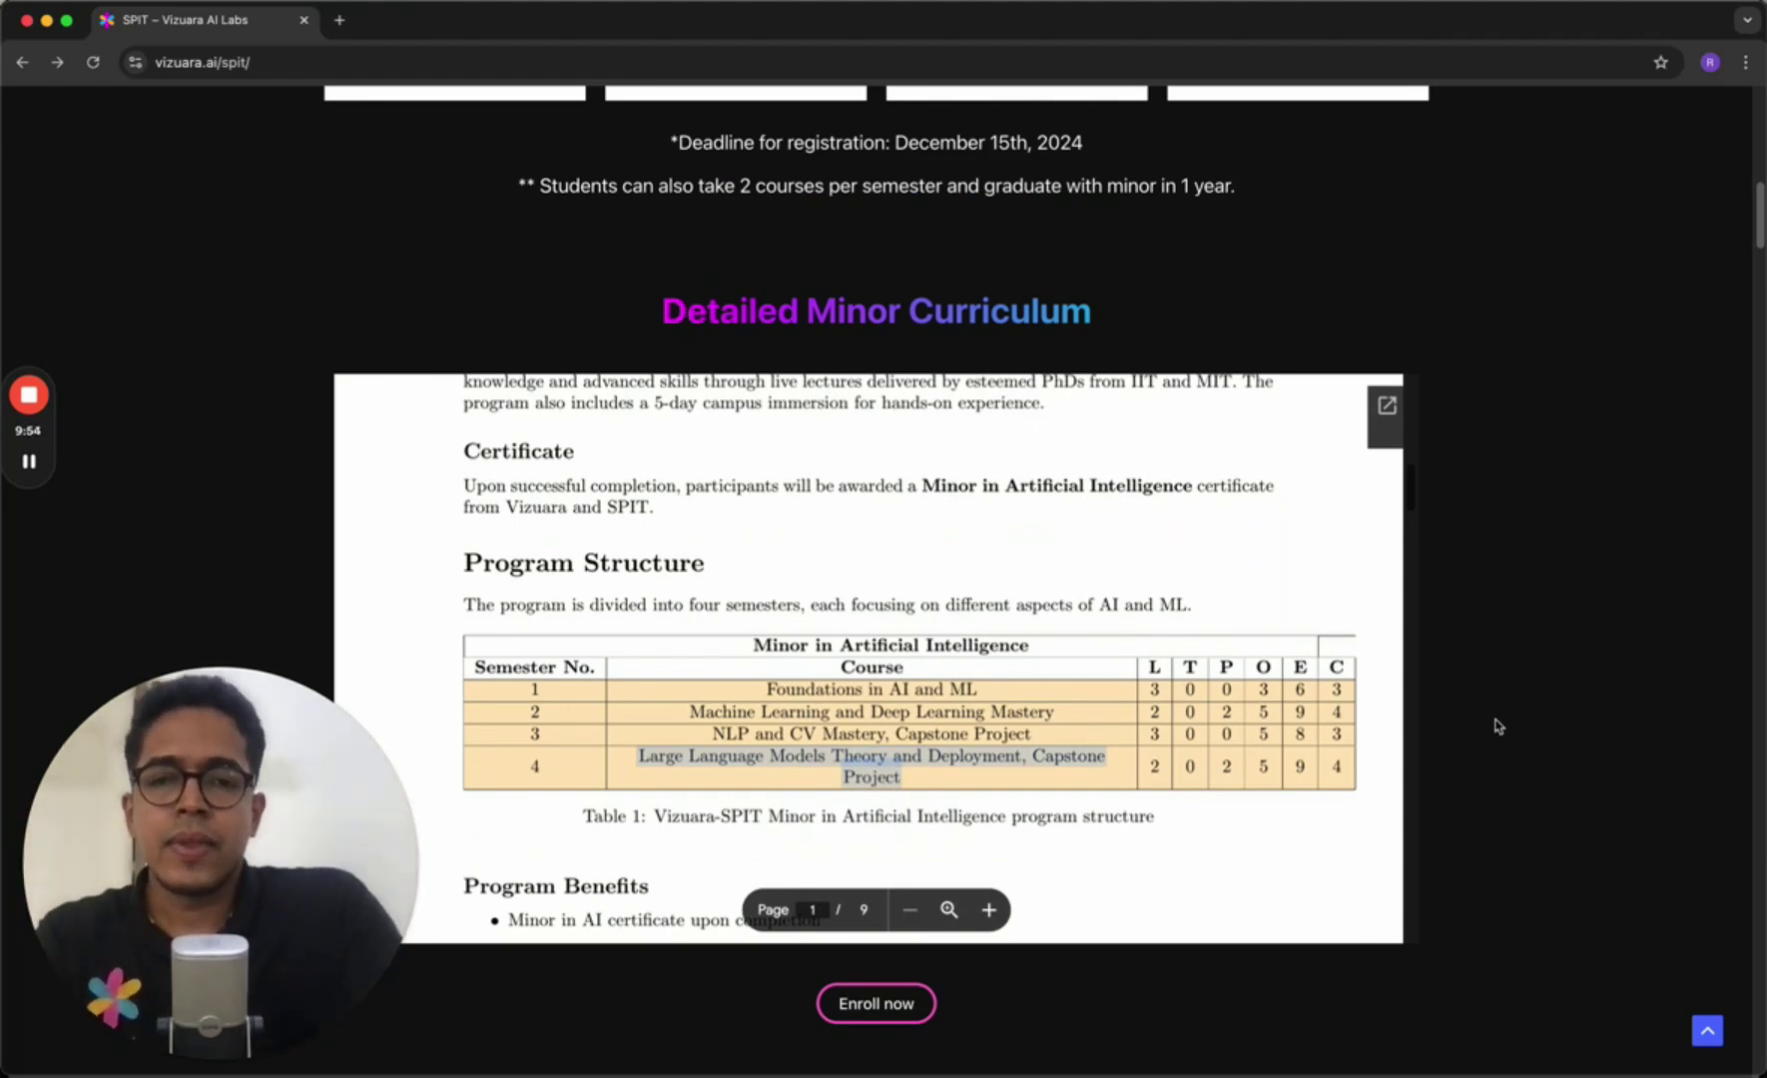
{"action": "scroll", "coordinate": [1534, 691], "scroll_direction": "down", "scroll_amount": 8}
{"action": "scroll", "coordinate": [1534, 691], "scroll_direction": "down", "scroll_amount": 5}
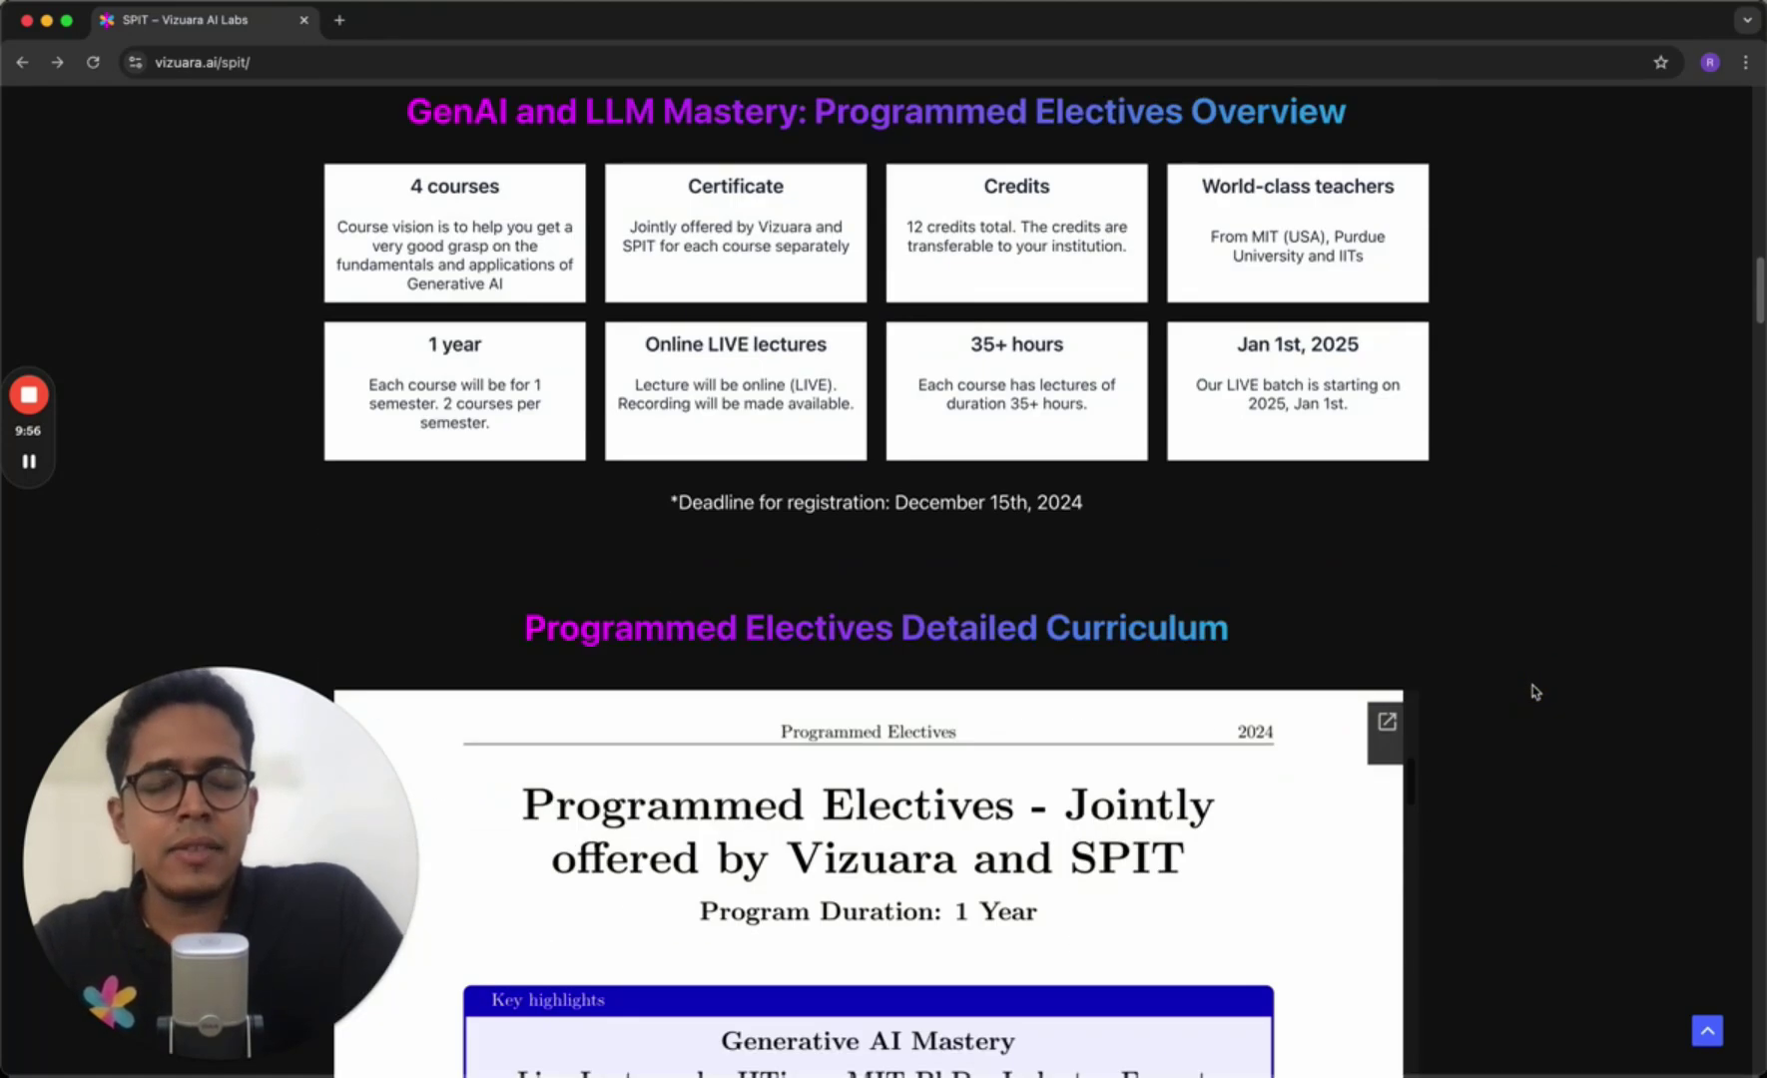
{"action": "scroll", "coordinate": [1534, 691], "scroll_direction": "down", "scroll_amount": 5}
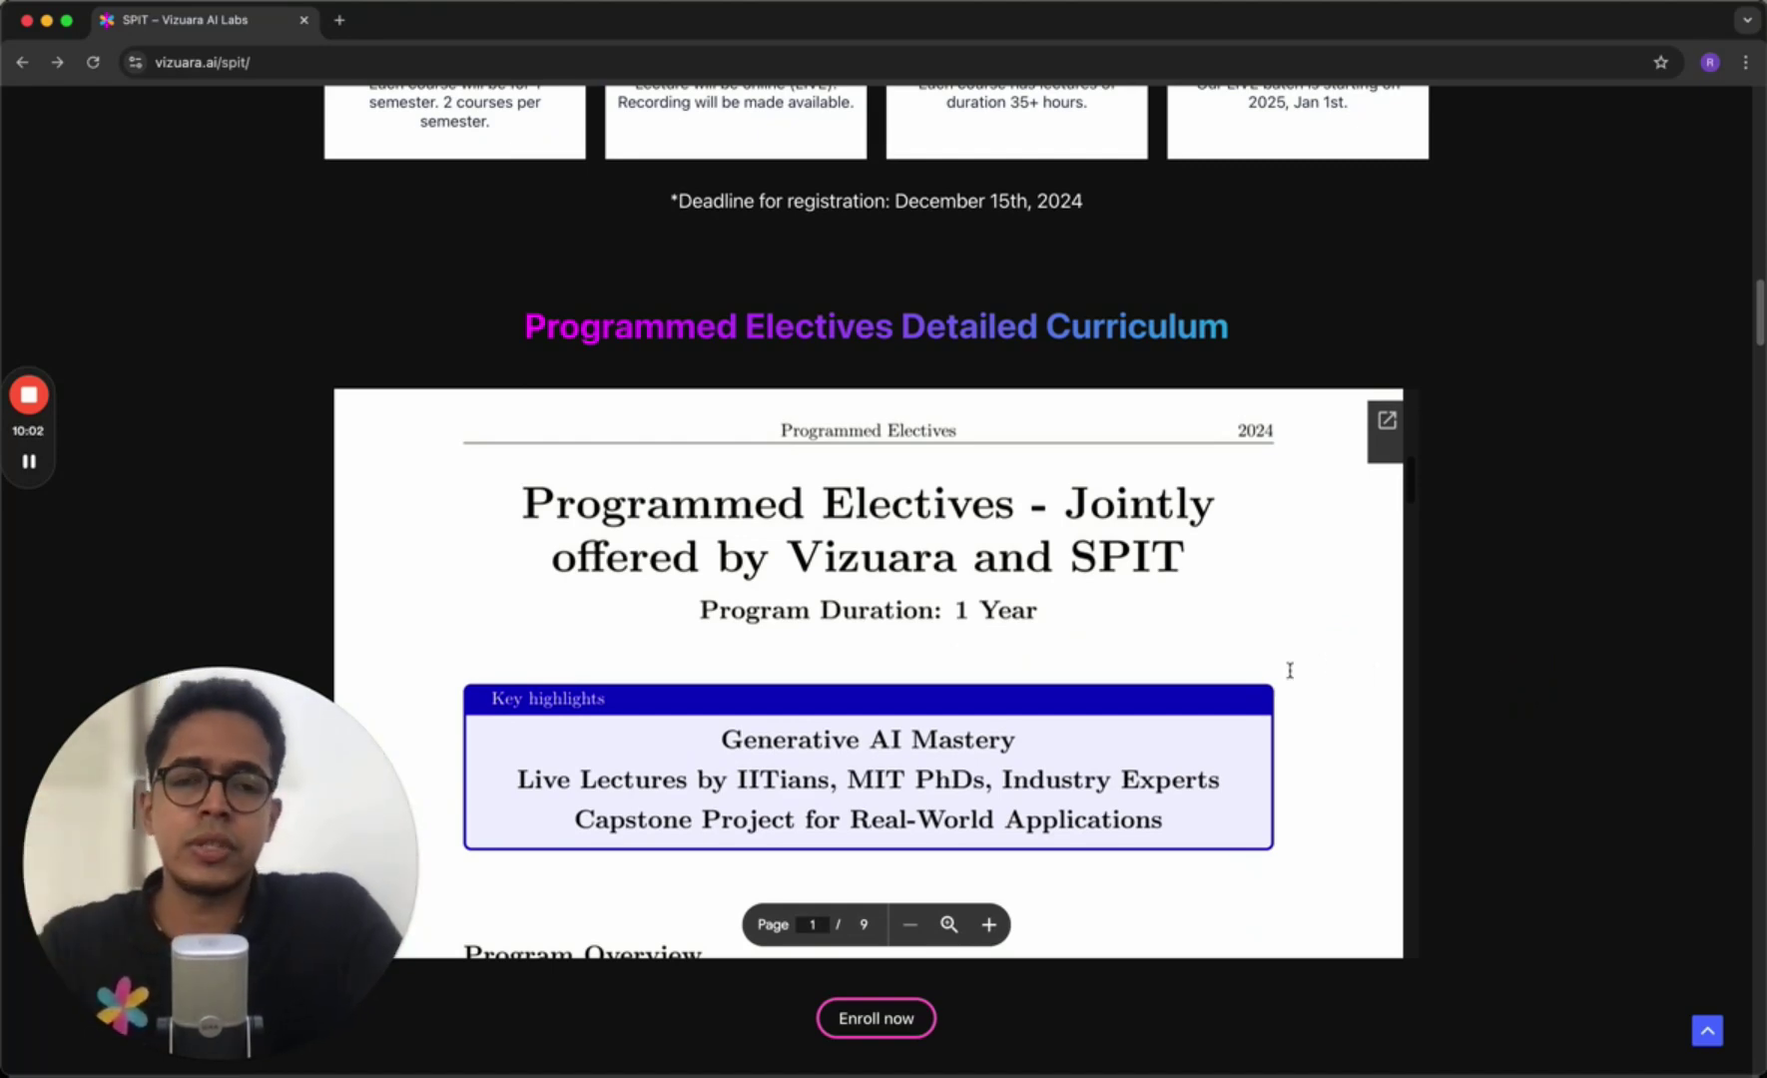
{"action": "scroll", "coordinate": [1163, 645], "scroll_direction": "down", "scroll_amount": 2}
{"action": "scroll", "coordinate": [1162, 645], "scroll_direction": "down", "scroll_amount": 5}
{"action": "scroll", "coordinate": [1162, 645], "scroll_direction": "down", "scroll_amount": 4}
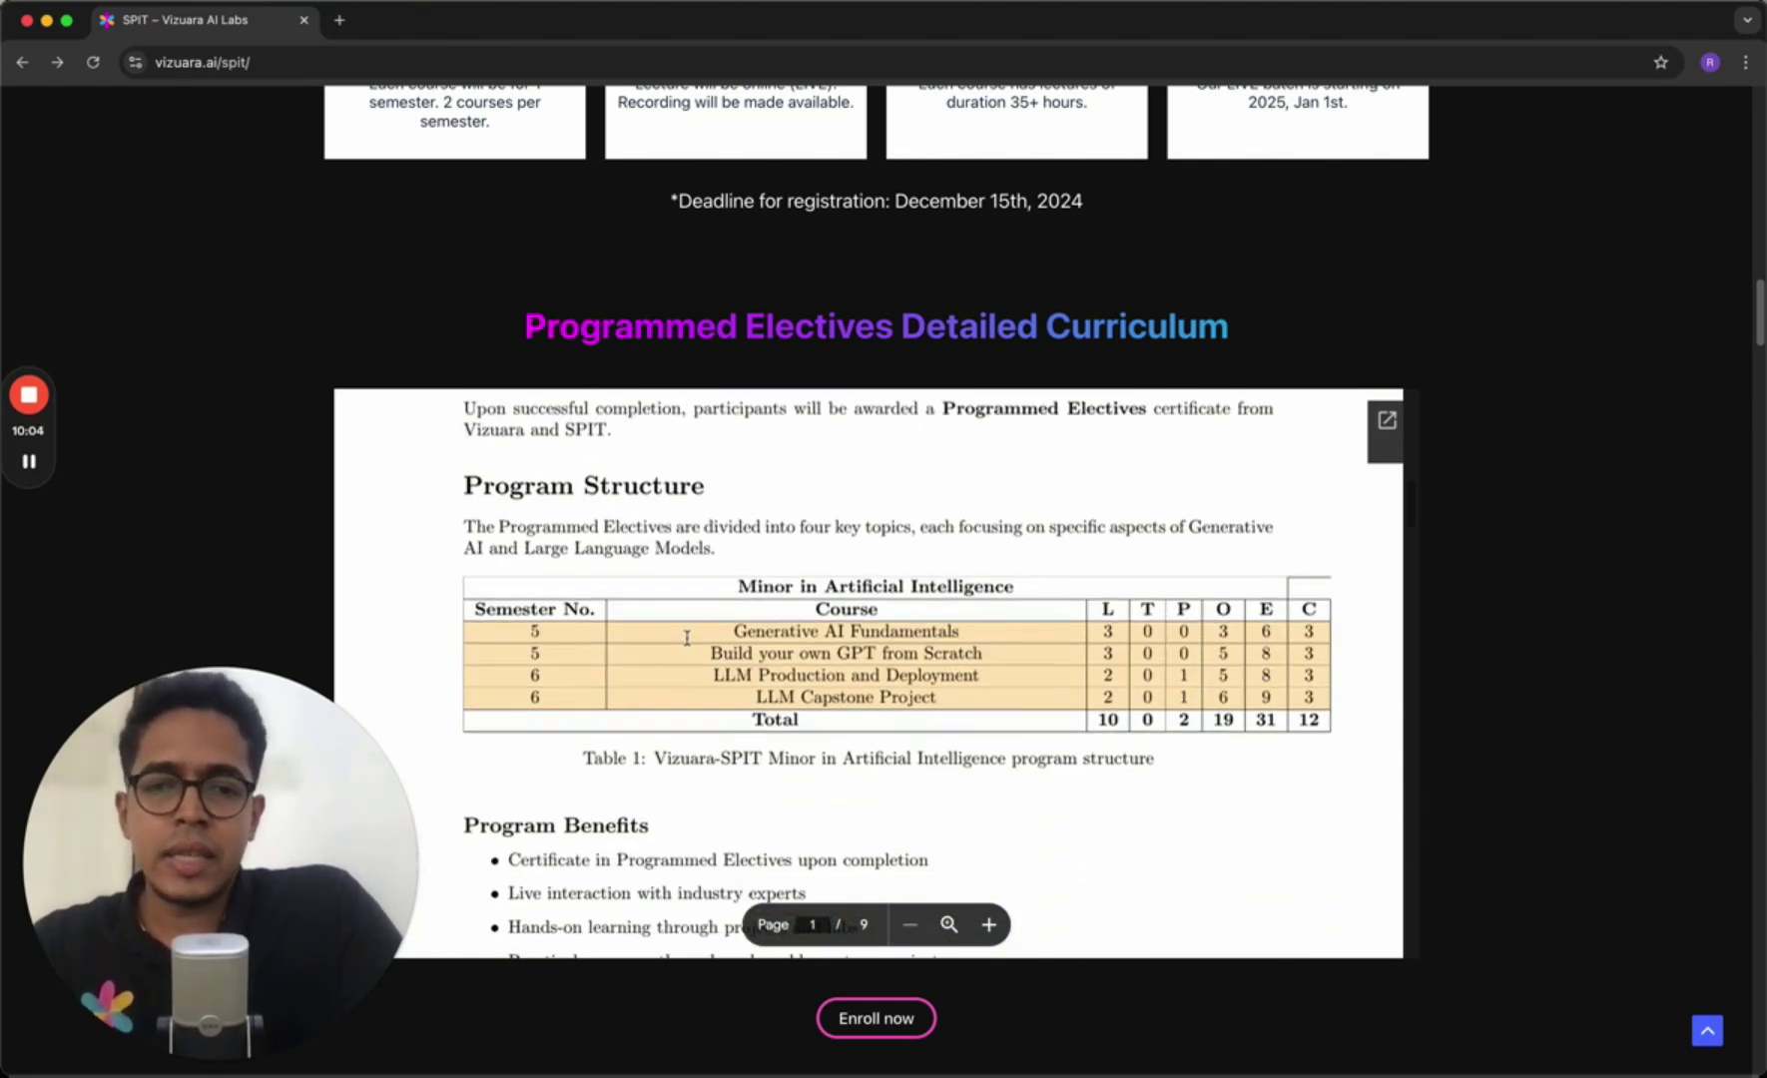
{"action": "left_click_drag", "start_coordinate": [731, 632], "coordinate": [956, 632]}
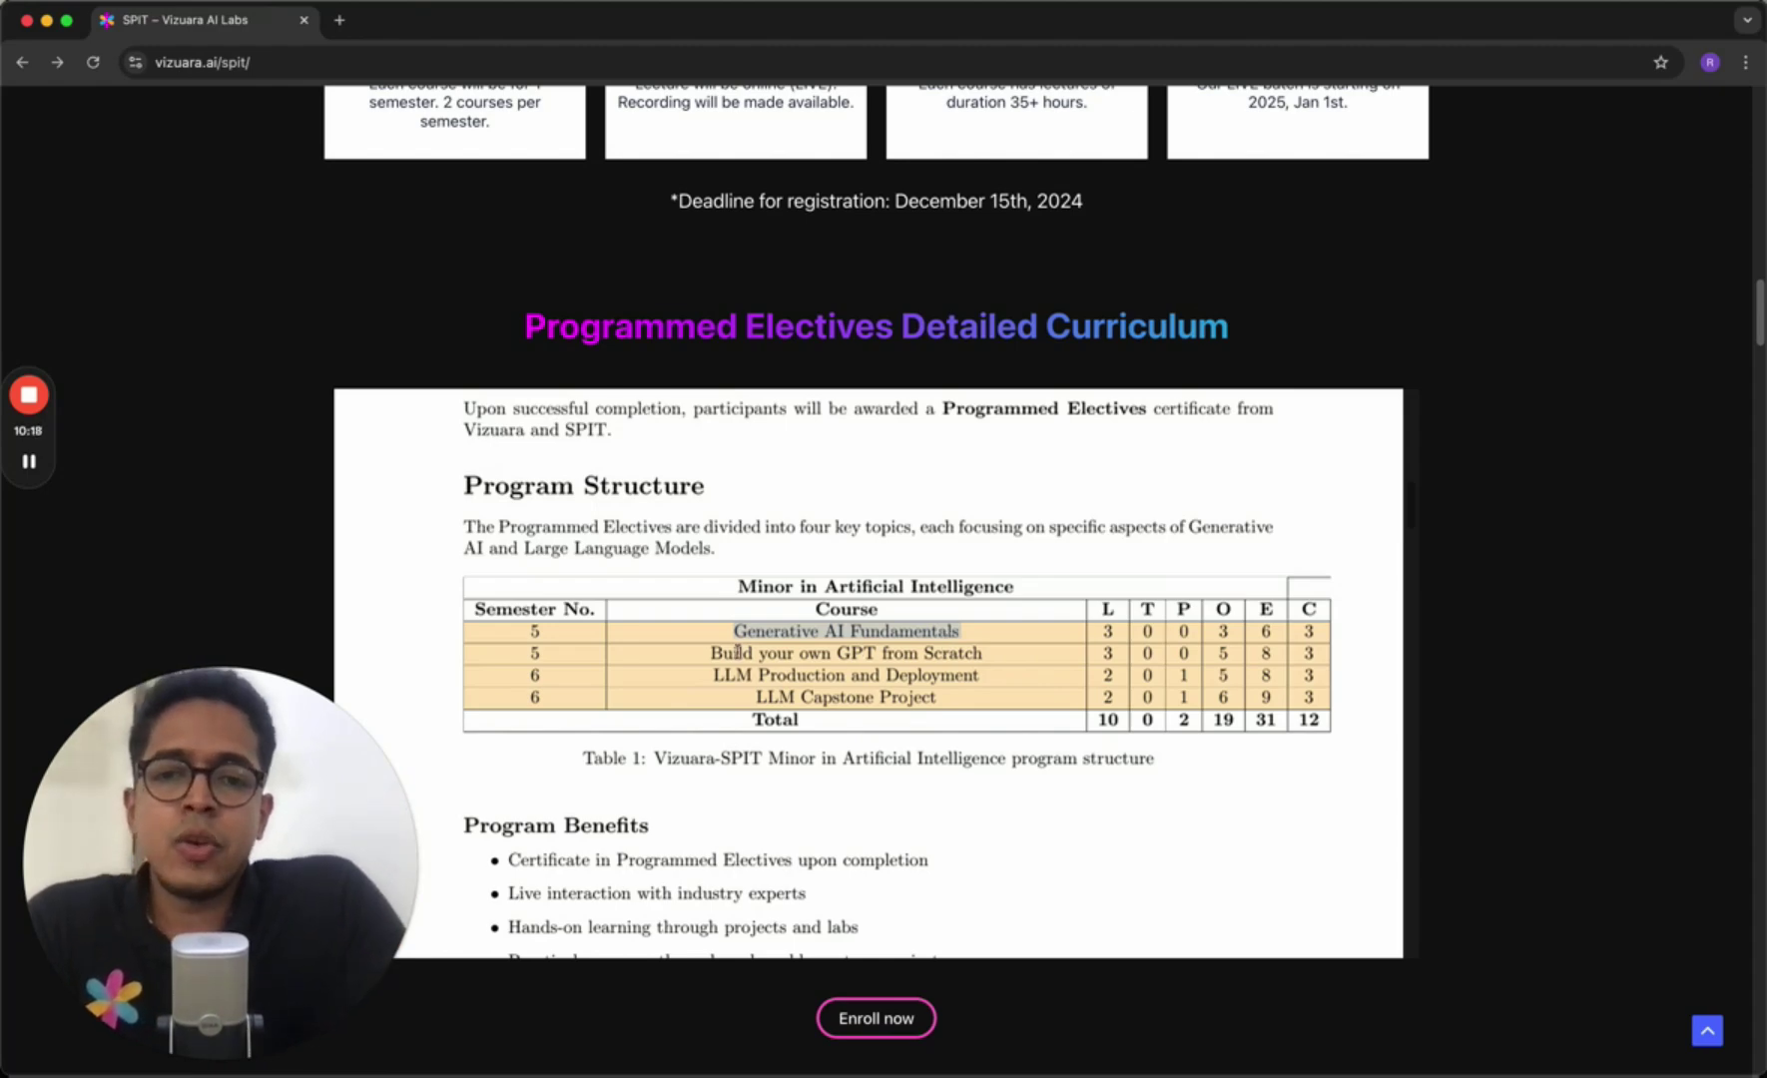
{"action": "left_click_drag", "start_coordinate": [713, 652], "coordinate": [996, 658]}
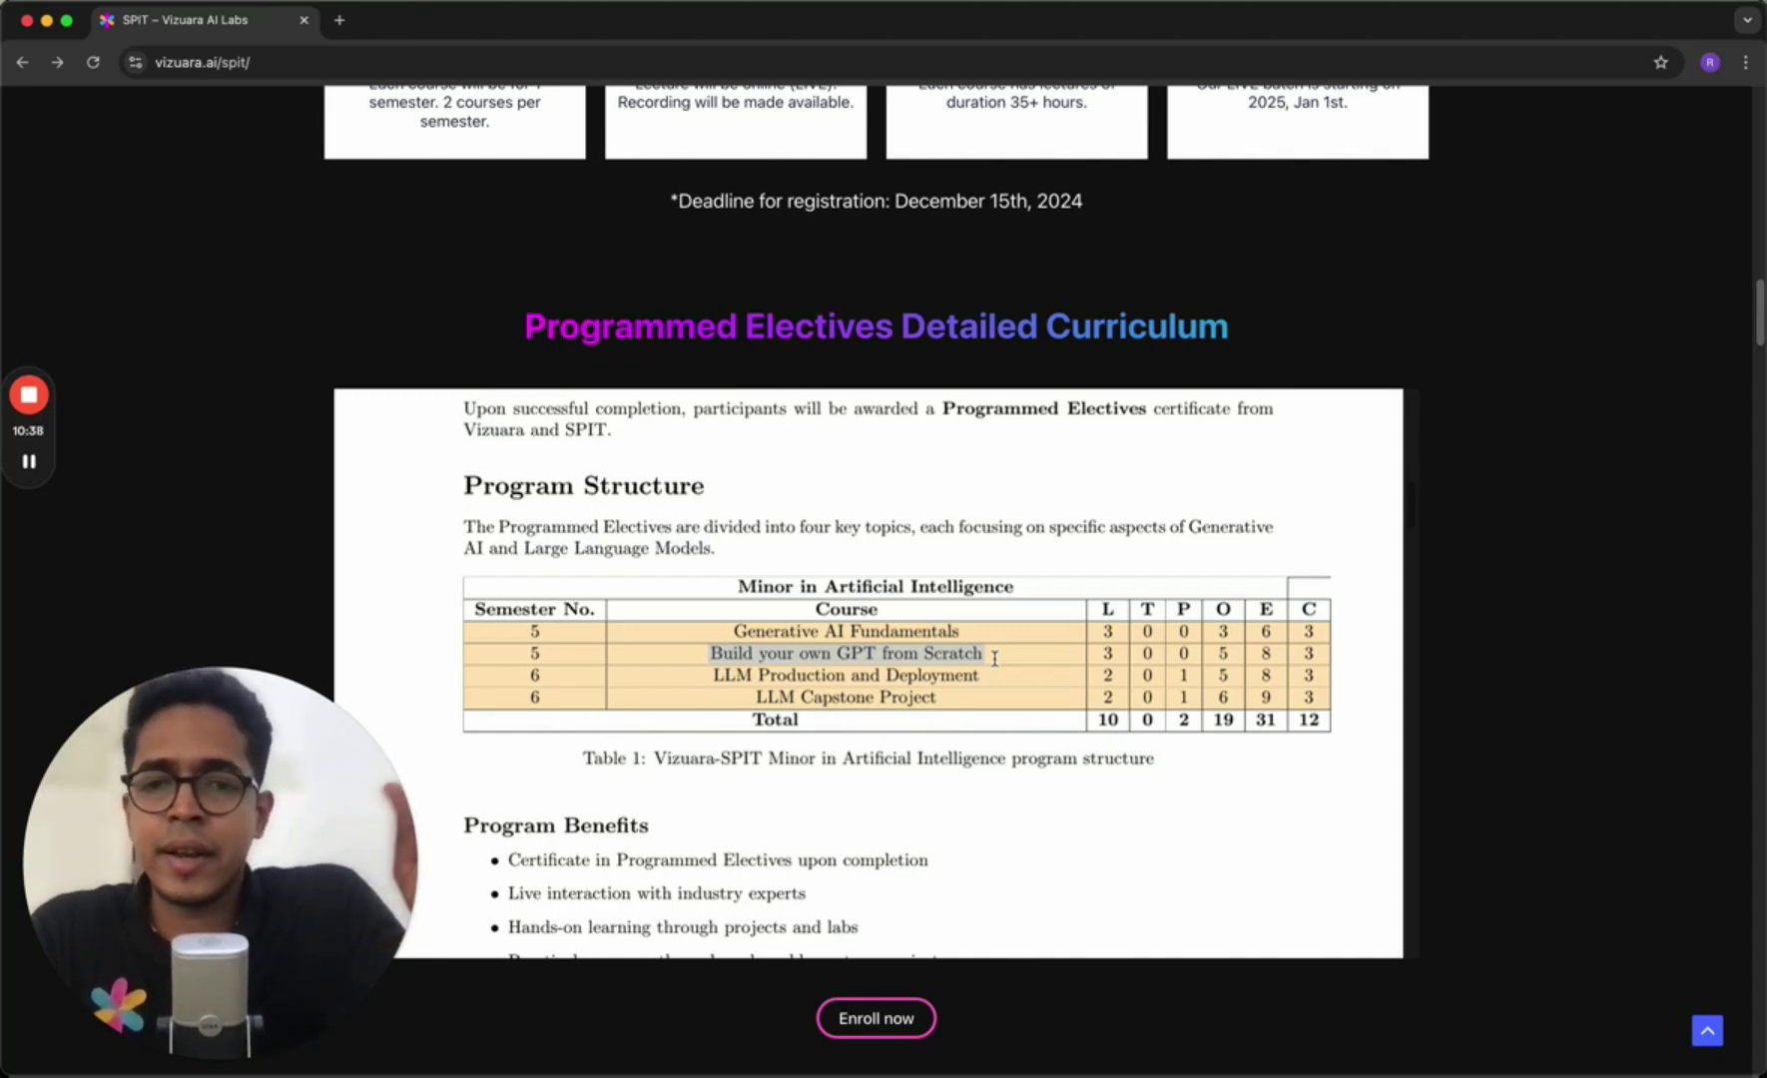
{"action": "scroll", "coordinate": [994, 658], "scroll_direction": "up", "scroll_amount": 8}
{"action": "scroll", "coordinate": [995, 658], "scroll_direction": "up", "scroll_amount": 3}
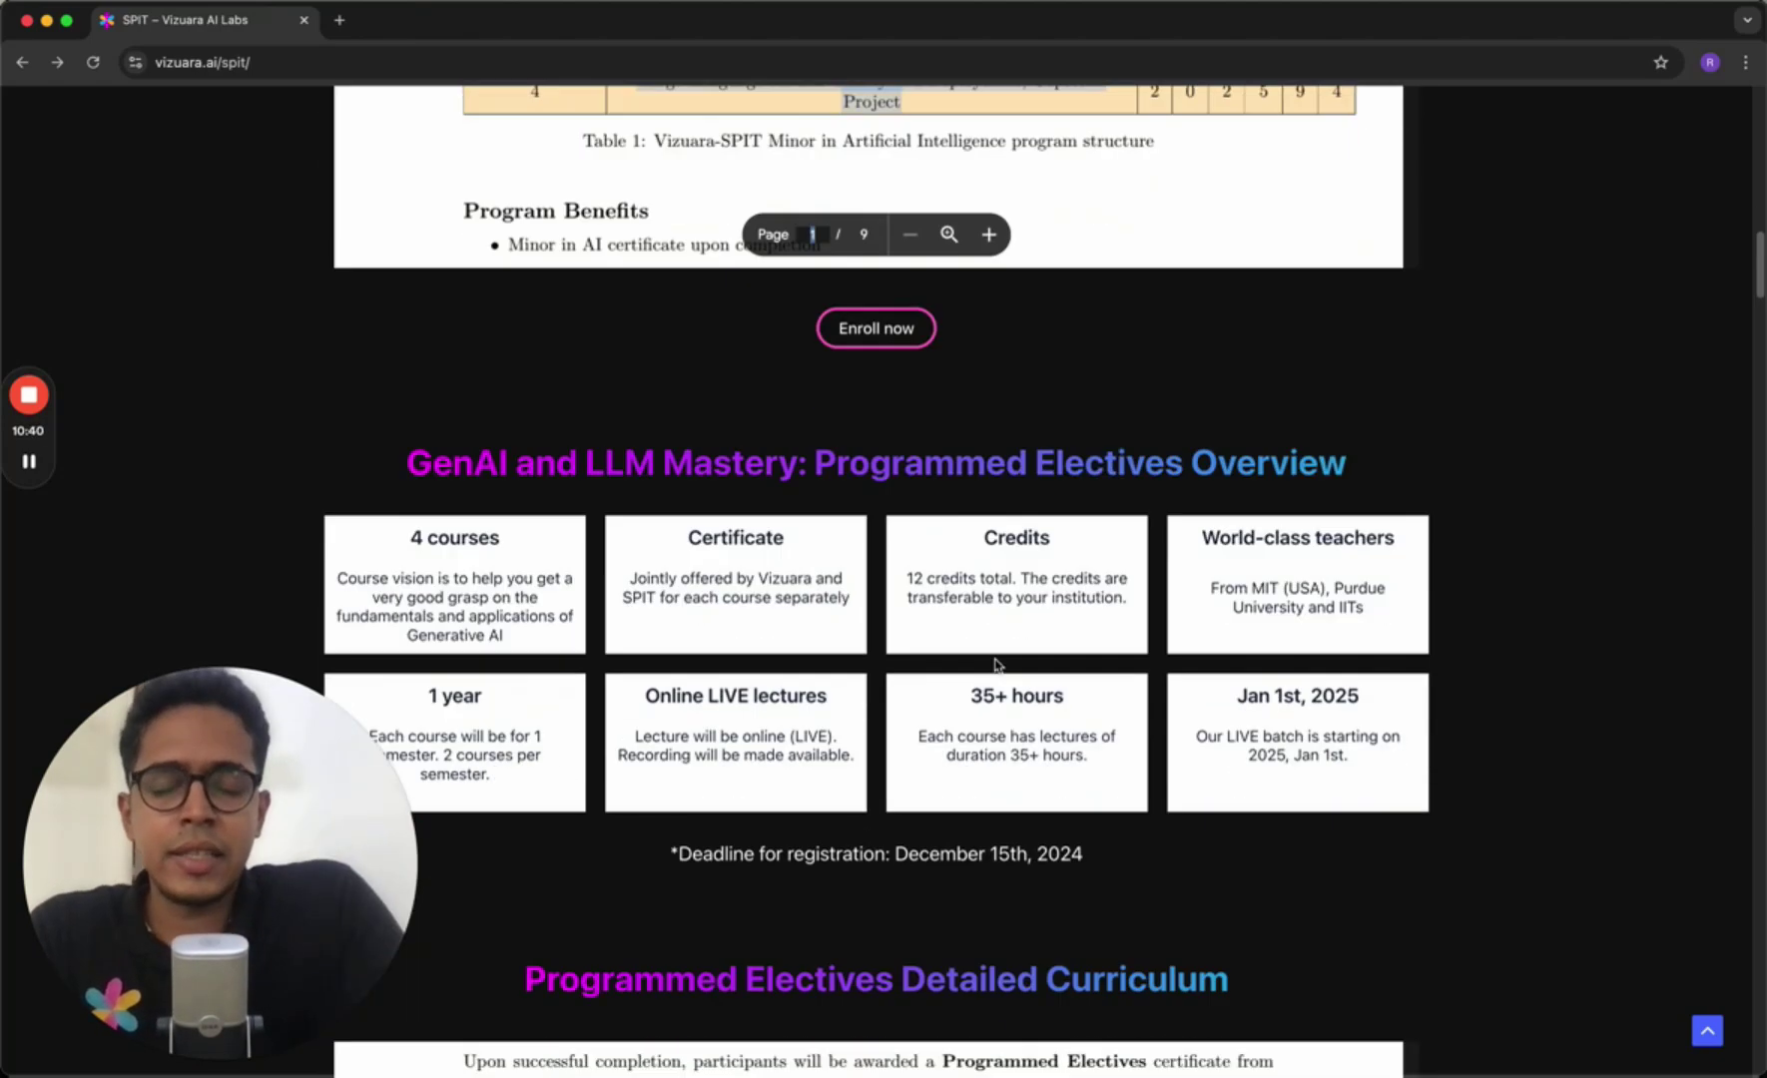
{"action": "scroll", "coordinate": [1071, 576], "scroll_direction": "down", "scroll_amount": 5}
{"action": "scroll", "coordinate": [1071, 577], "scroll_direction": "down", "scroll_amount": 3}
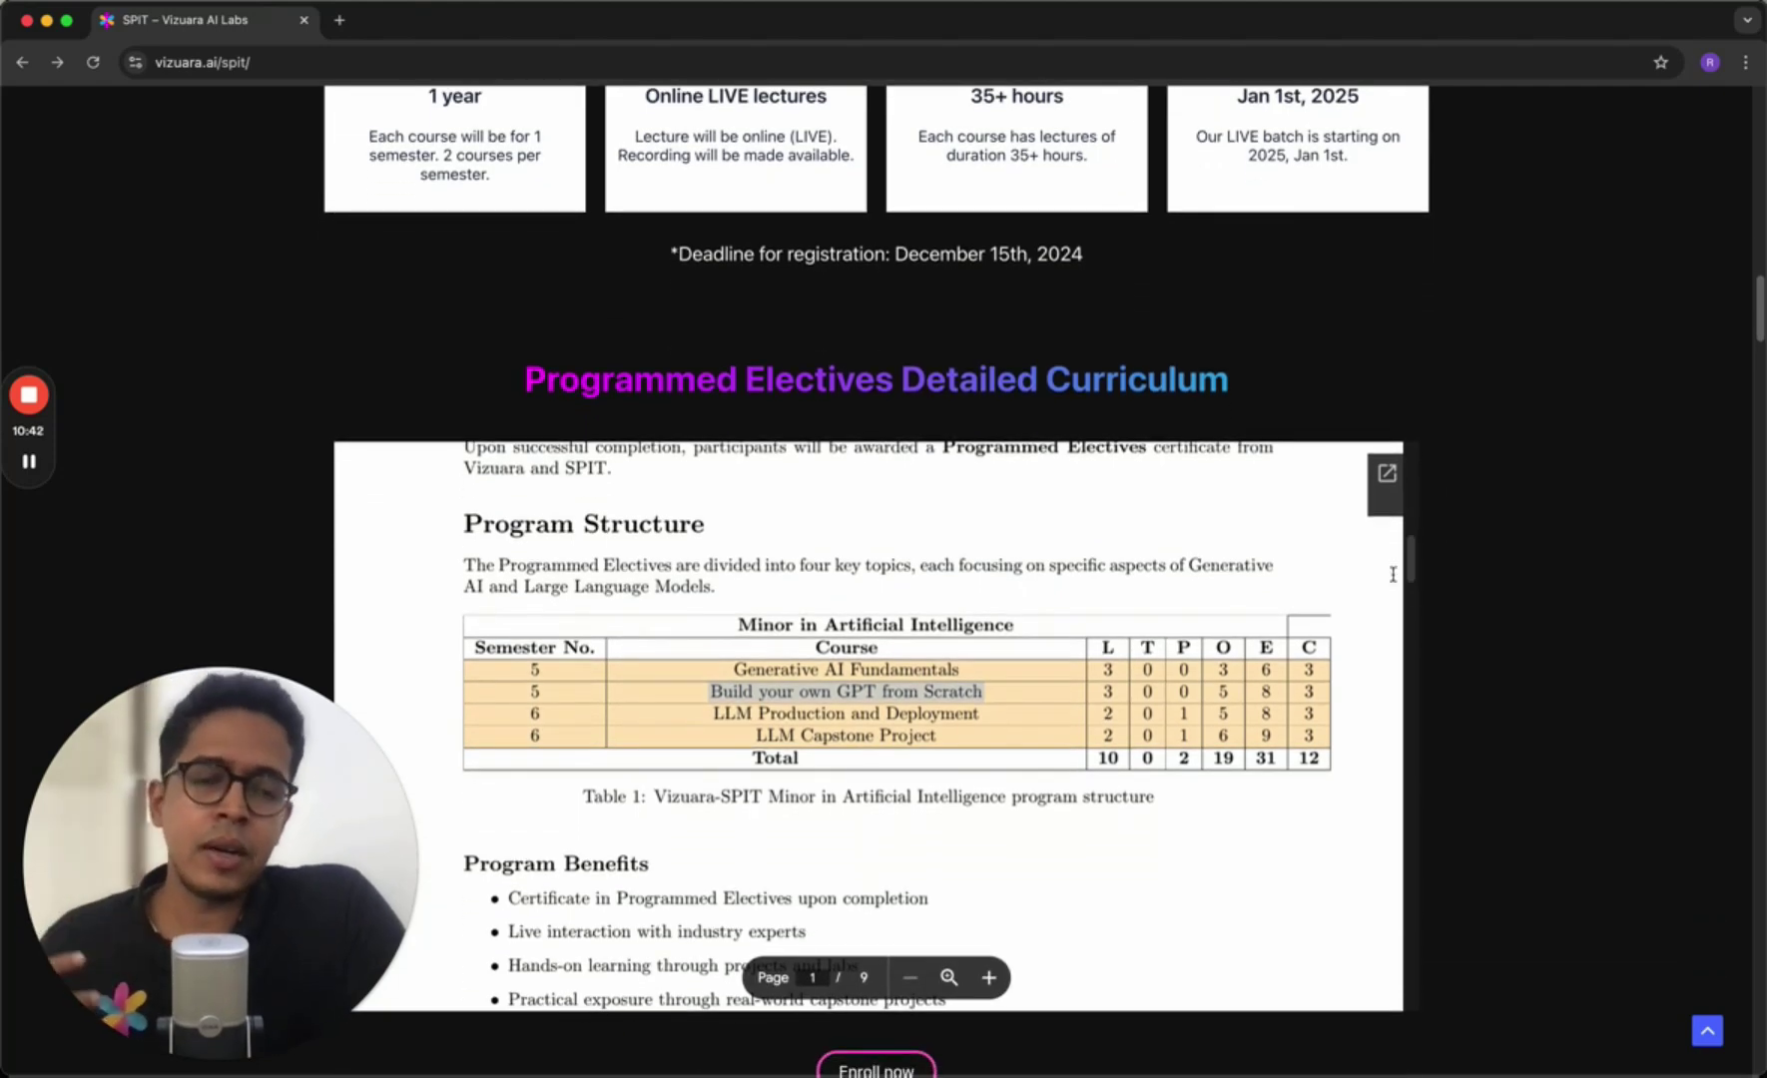
{"action": "scroll", "coordinate": [1180, 655], "scroll_direction": "up", "scroll_amount": 1}
- Highlight Build your own GPT from Scratch, LLM Production and Deployment, and LLM Capstone Project in turn
{"action": "left_click", "coordinate": [1456, 609]}
{"action": "scroll", "coordinate": [1457, 609], "scroll_direction": "down", "scroll_amount": 2}
{"action": "left_click", "coordinate": [784, 687]}
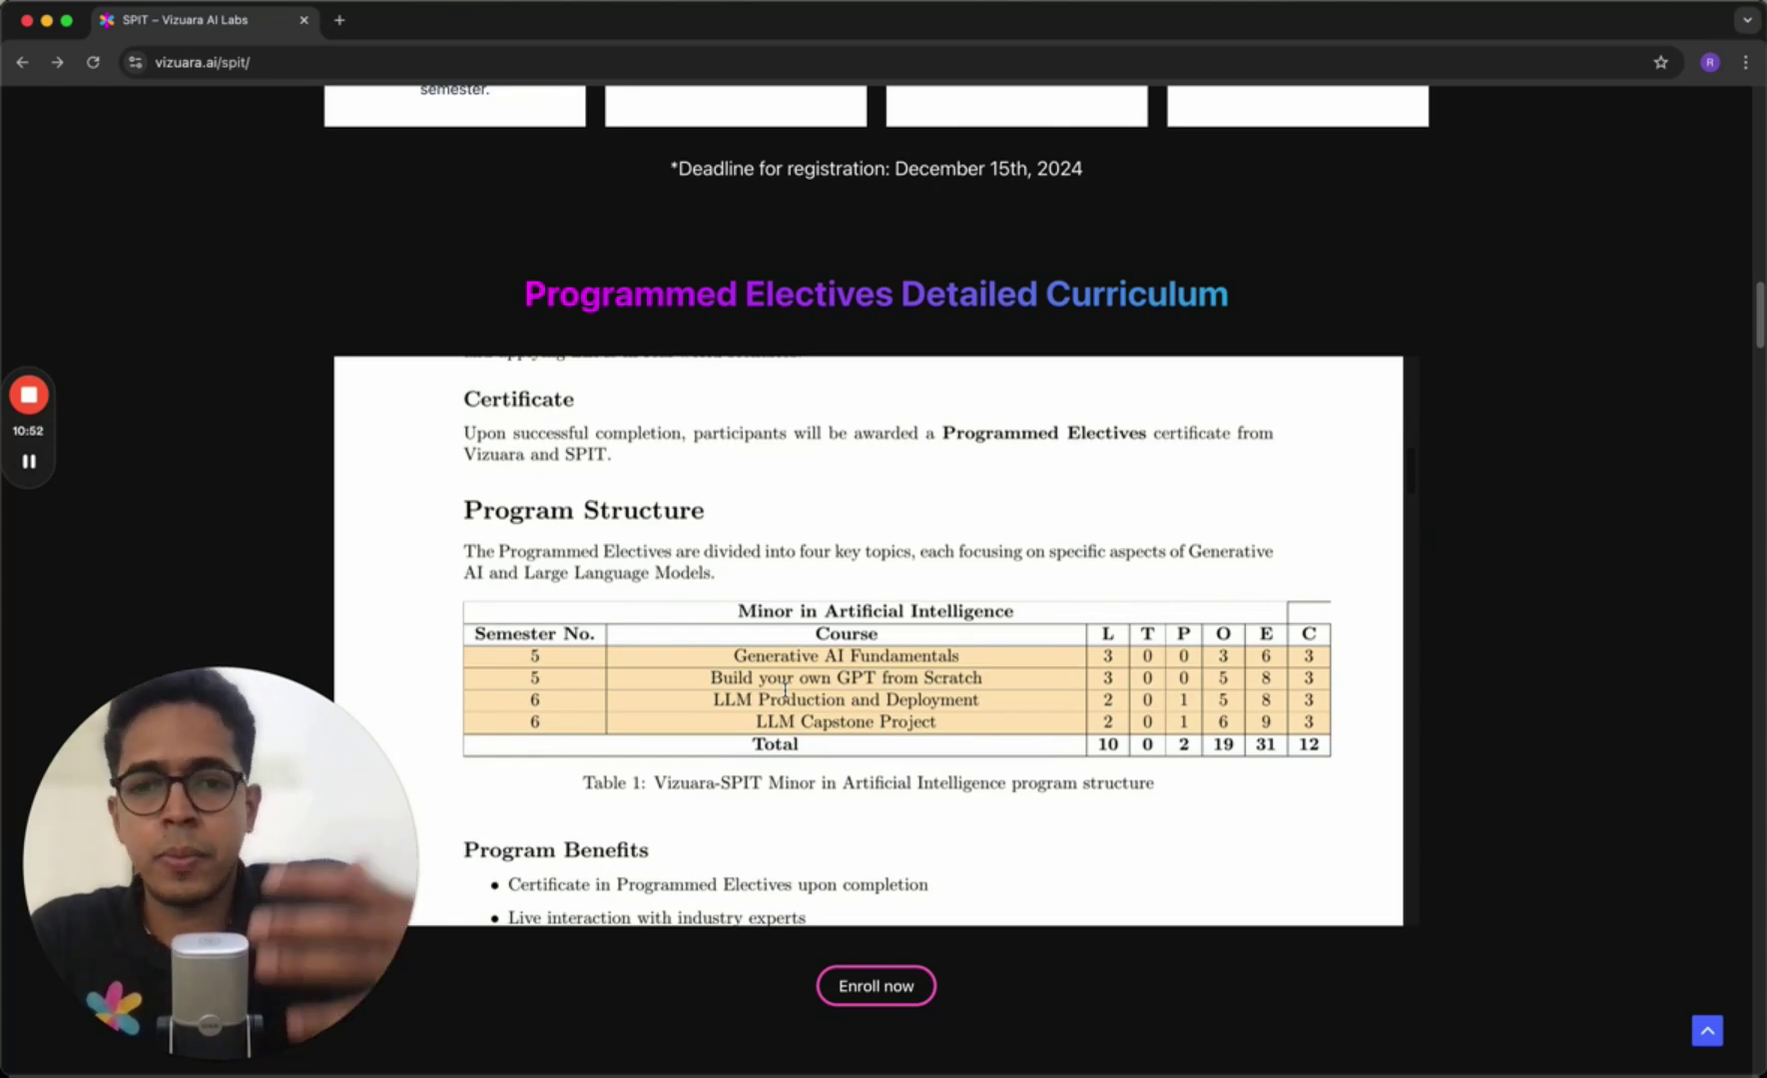
{"action": "left_click_drag", "start_coordinate": [710, 677], "coordinate": [992, 678]}
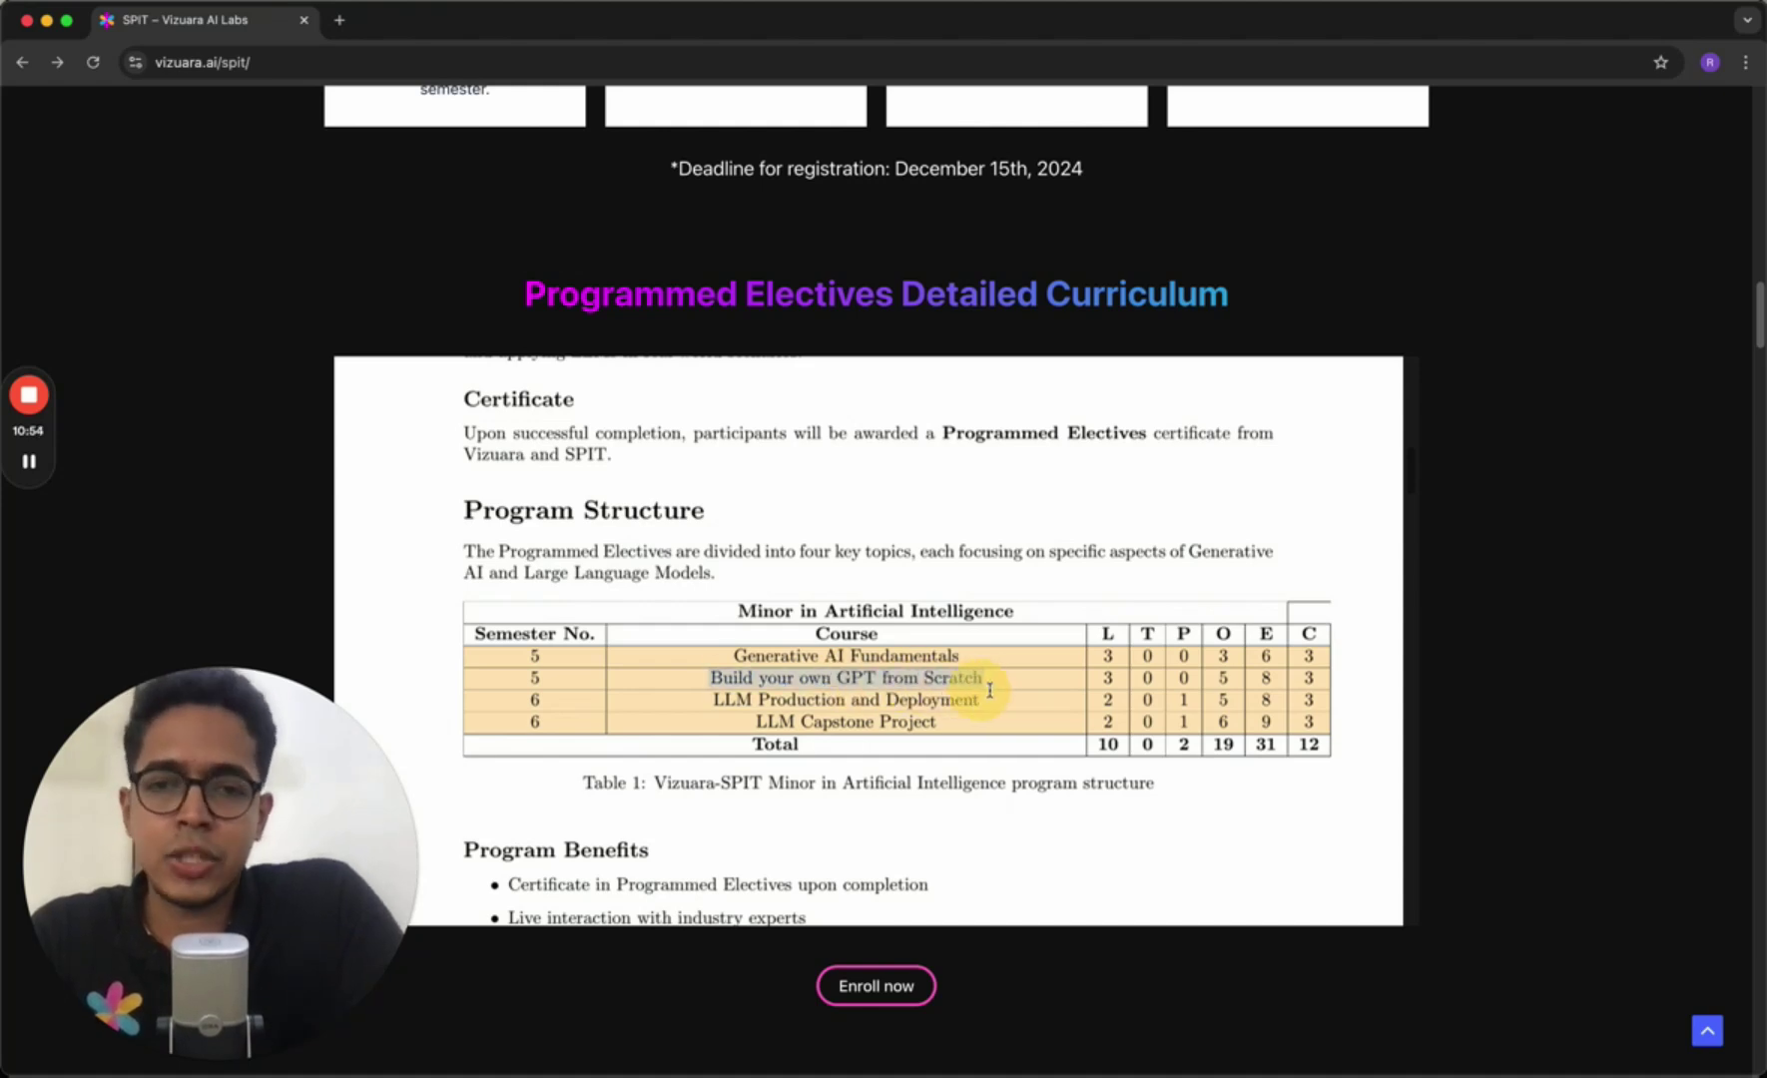
{"action": "scroll", "coordinate": [1267, 670], "scroll_direction": "down", "scroll_amount": 1}
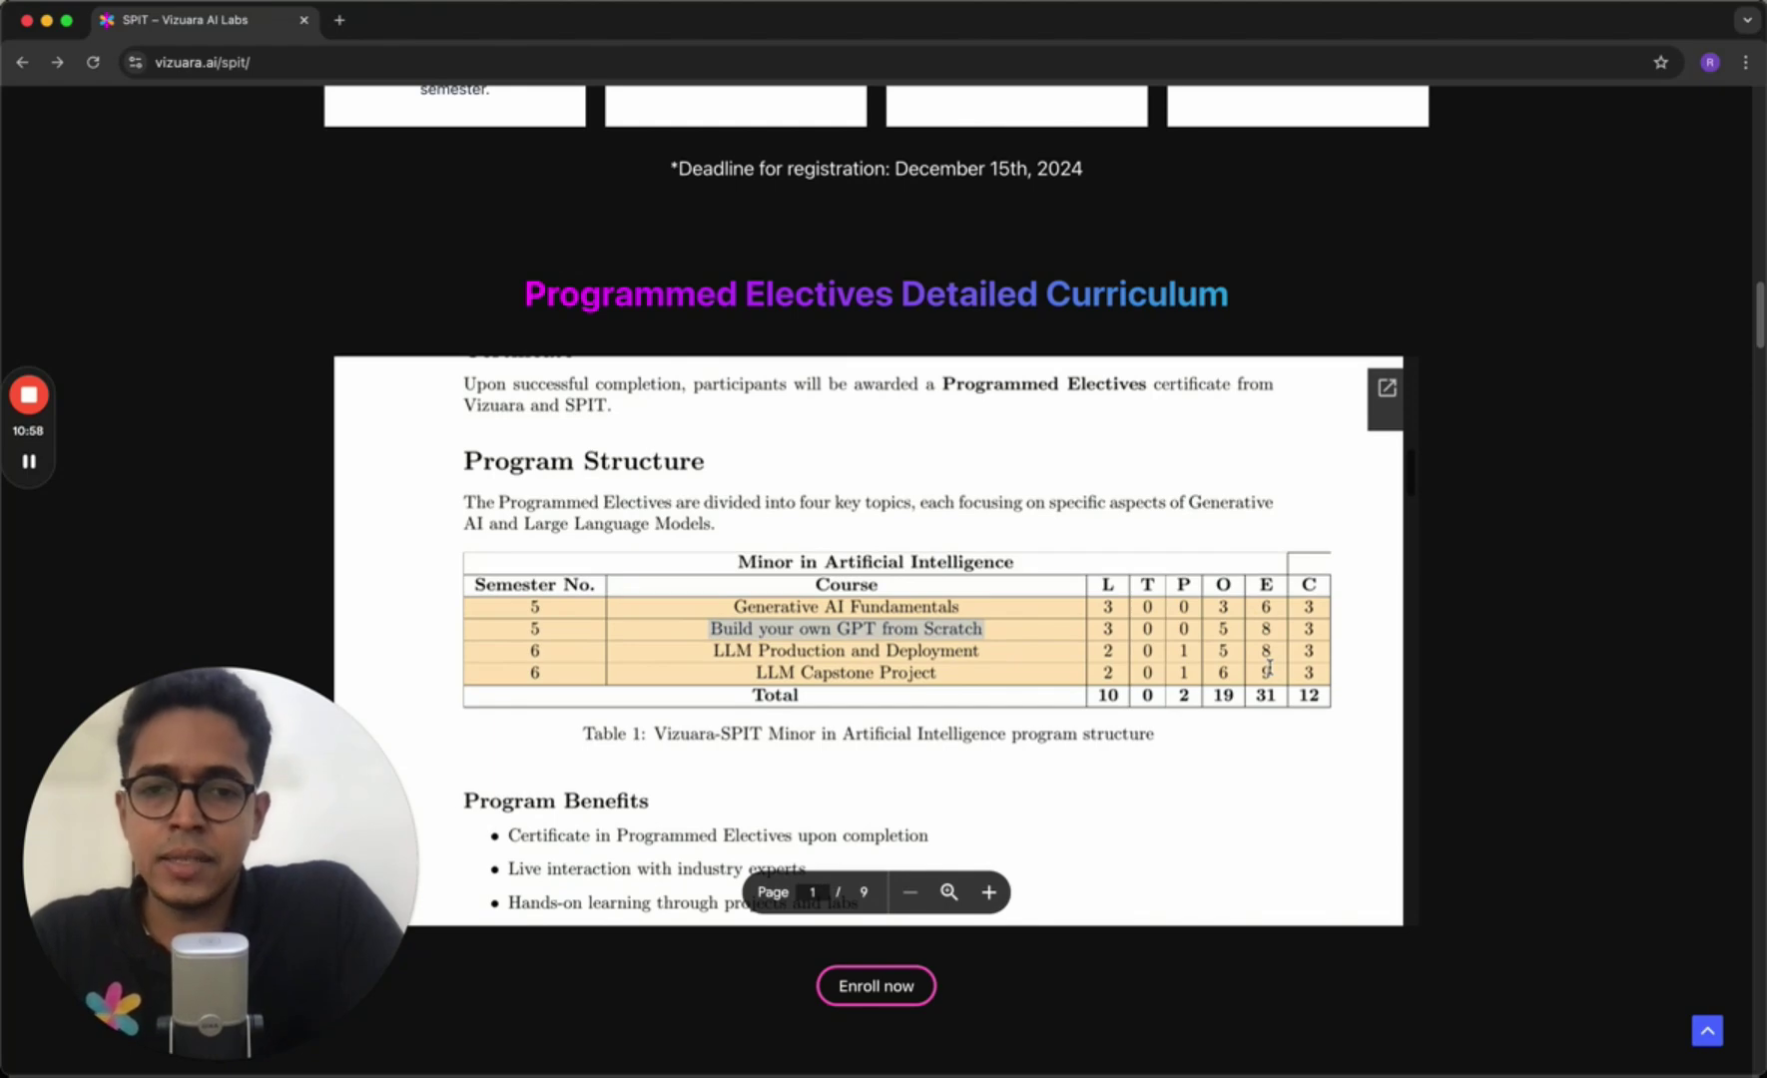
{"action": "left_click", "coordinate": [812, 643]}
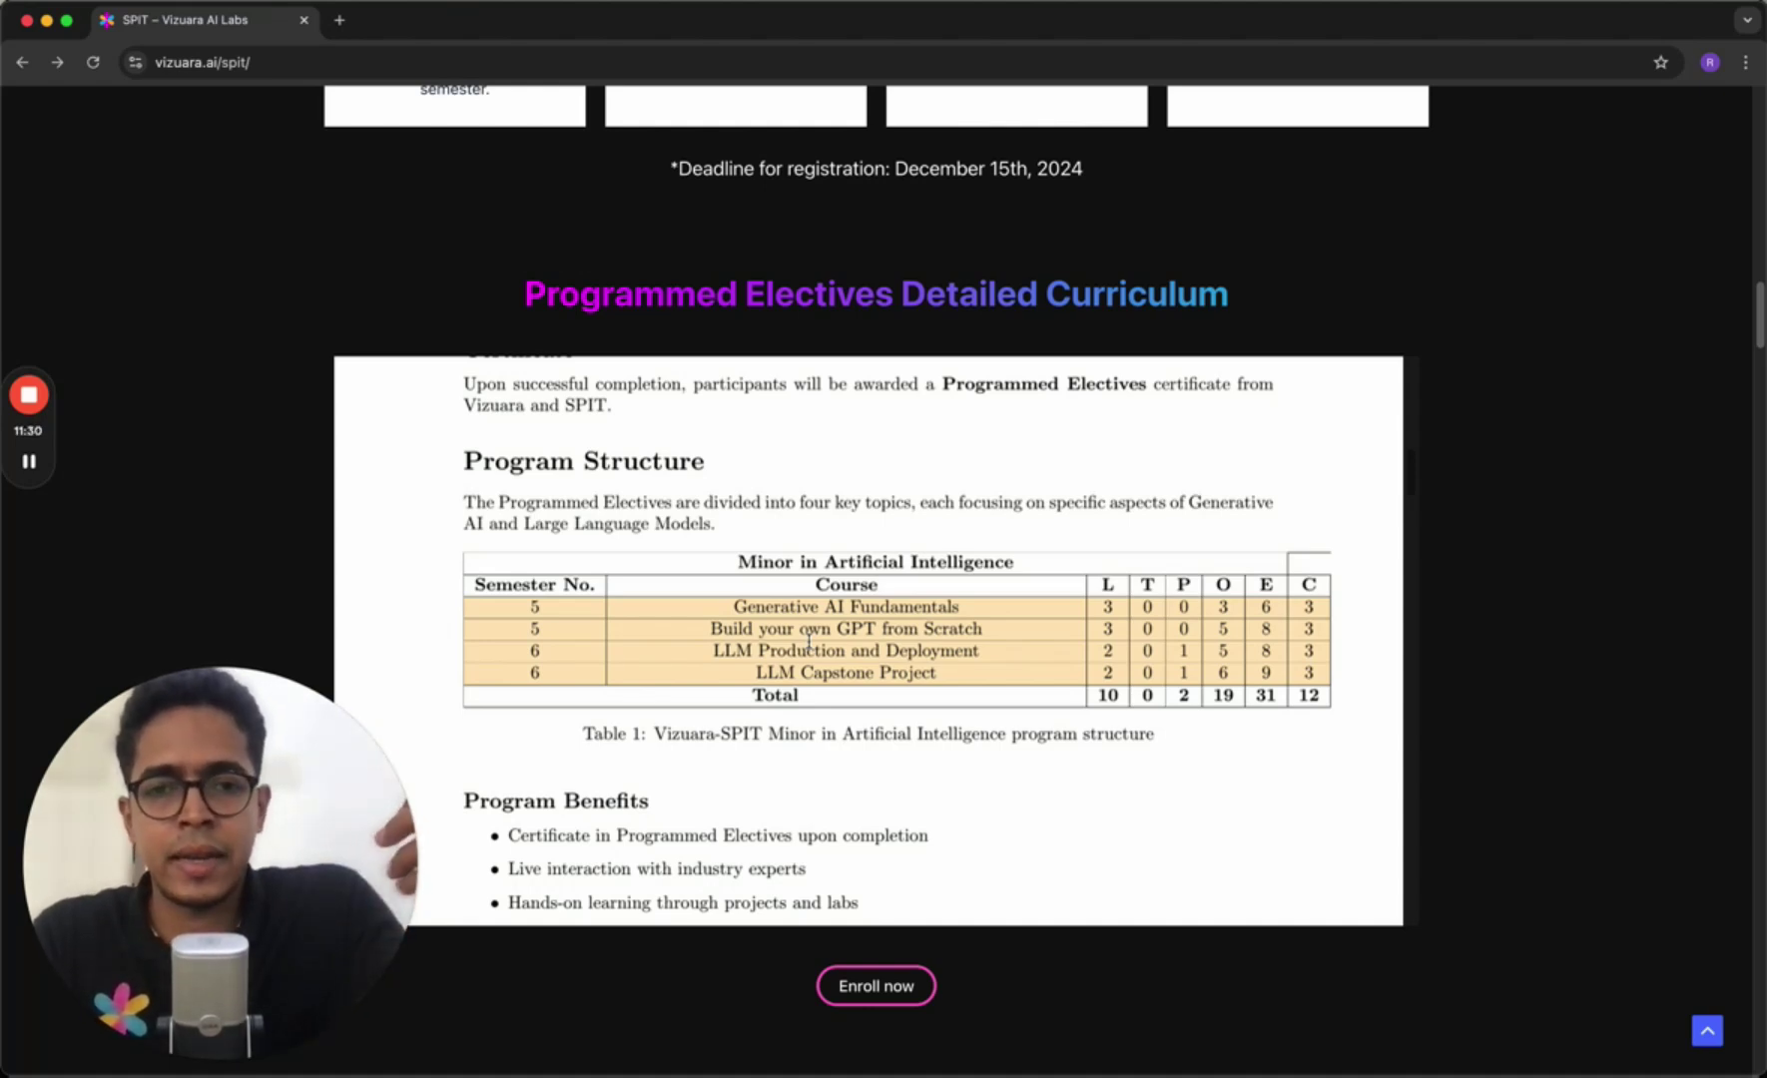
{"action": "left_click_drag", "start_coordinate": [714, 651], "coordinate": [992, 651]}
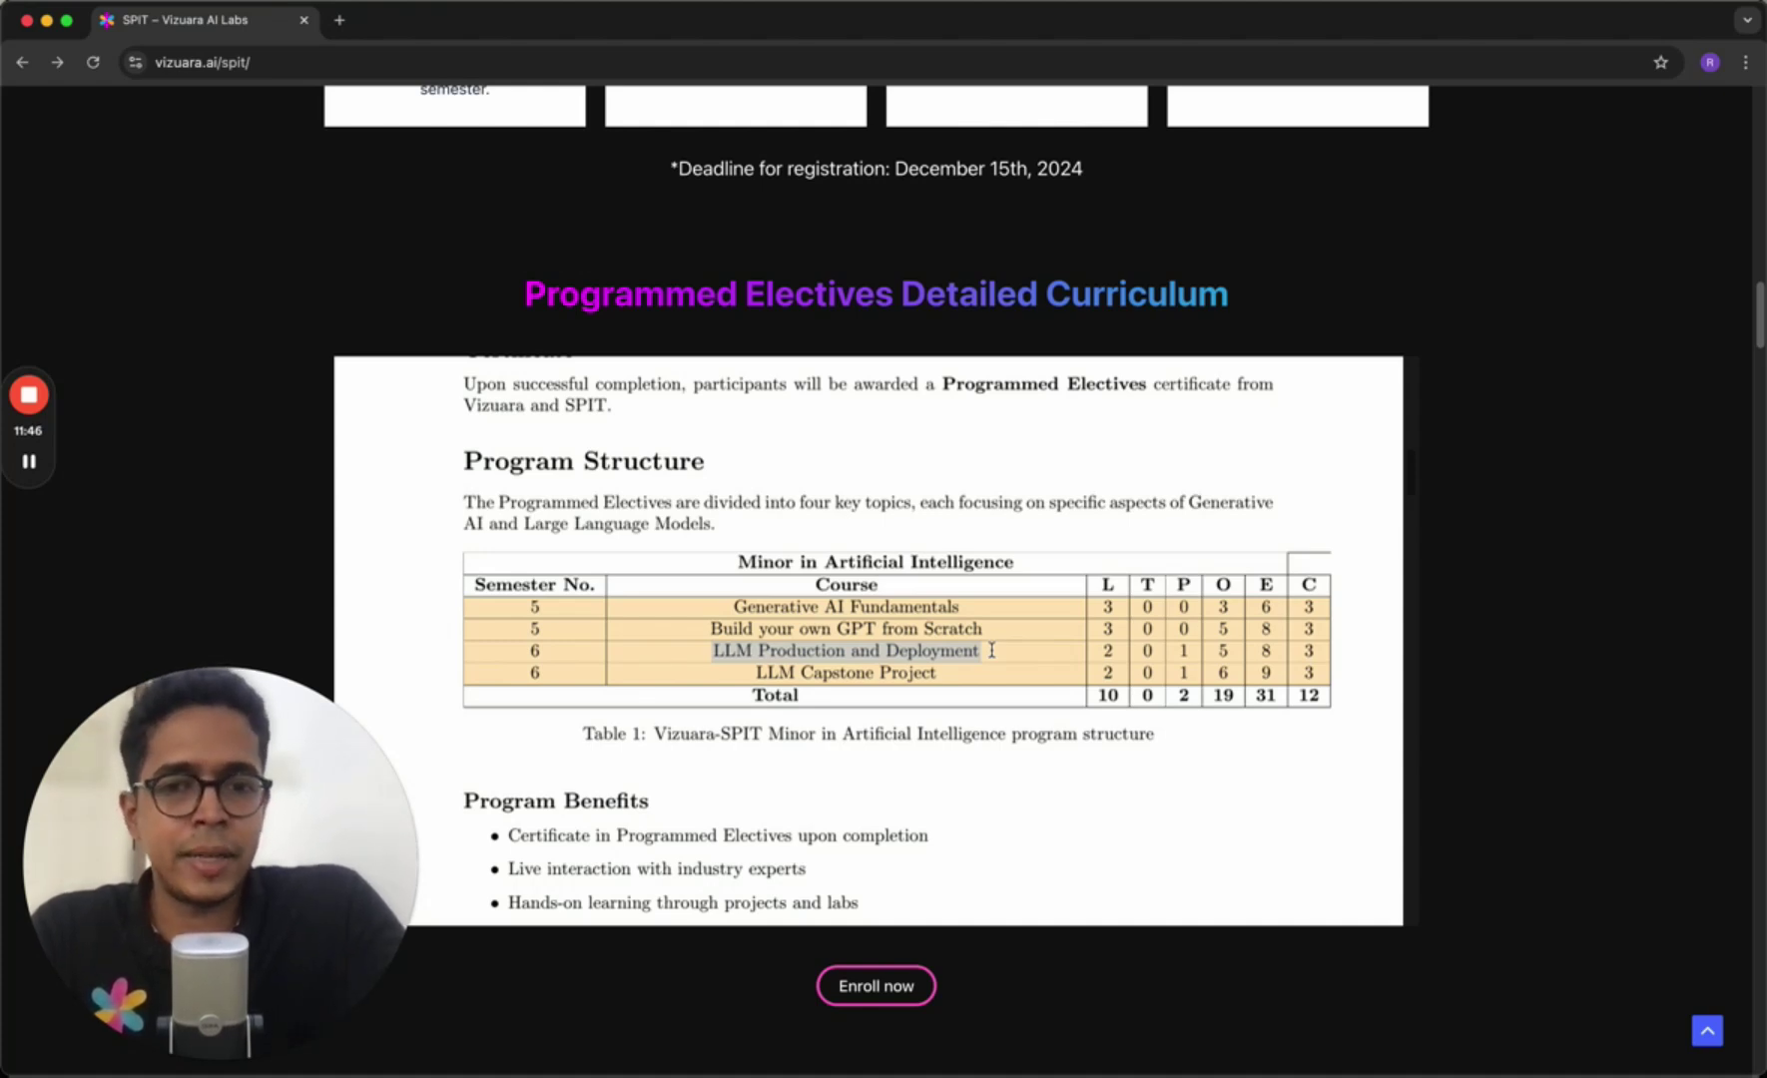
{"action": "left_click_drag", "start_coordinate": [756, 673], "coordinate": [956, 676]}
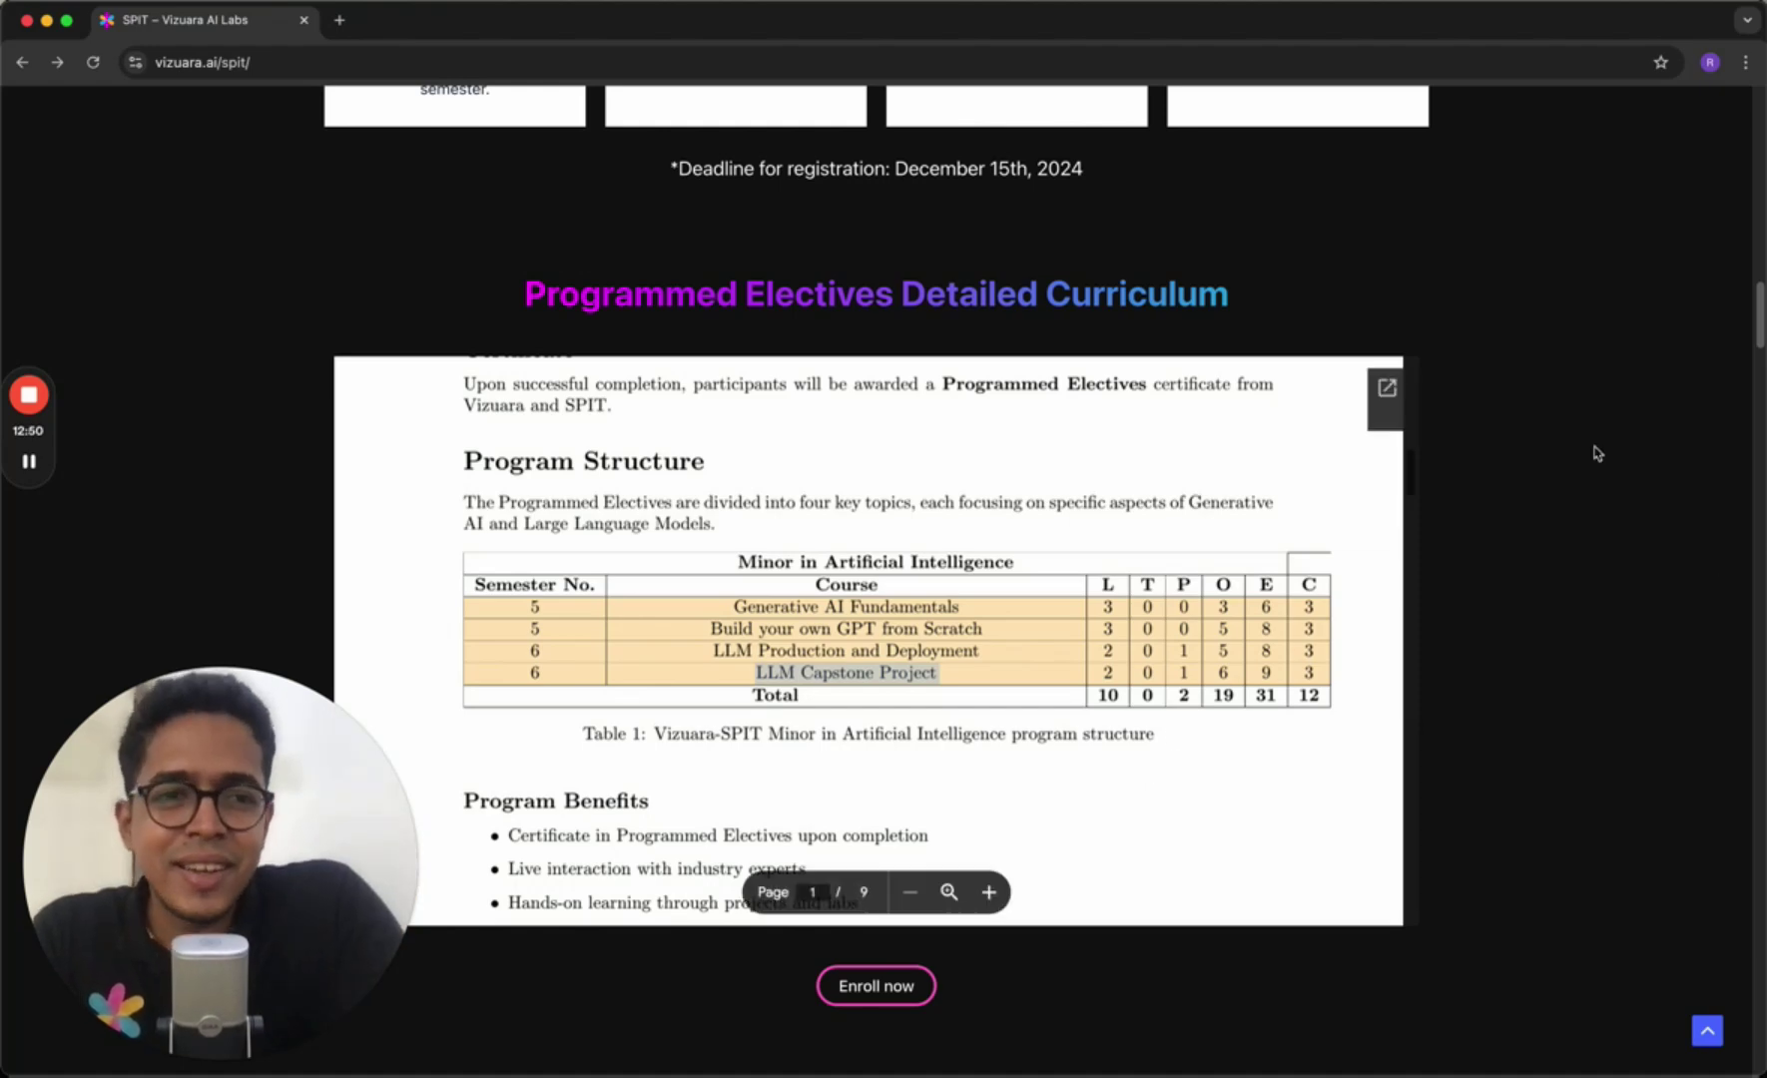
{"action": "scroll", "coordinate": [1597, 452], "scroll_direction": "up", "scroll_amount": 10}
{"action": "scroll", "coordinate": [1597, 453], "scroll_direction": "down", "scroll_amount": 10}
{"action": "scroll", "coordinate": [1597, 452], "scroll_direction": "down", "scroll_amount": 10}
{"action": "scroll", "coordinate": [1596, 453], "scroll_direction": "down", "scroll_amount": 10}
{"action": "scroll", "coordinate": [1596, 452], "scroll_direction": "down", "scroll_amount": 8}
{"action": "scroll", "coordinate": [1597, 452], "scroll_direction": "down", "scroll_amount": 10}
{"action": "scroll", "coordinate": [1596, 452], "scroll_direction": "down", "scroll_amount": 10}
{"action": "scroll", "coordinate": [1596, 452], "scroll_direction": "down", "scroll_amount": 5}
{"action": "scroll", "coordinate": [1597, 452], "scroll_direction": "down", "scroll_amount": 2}
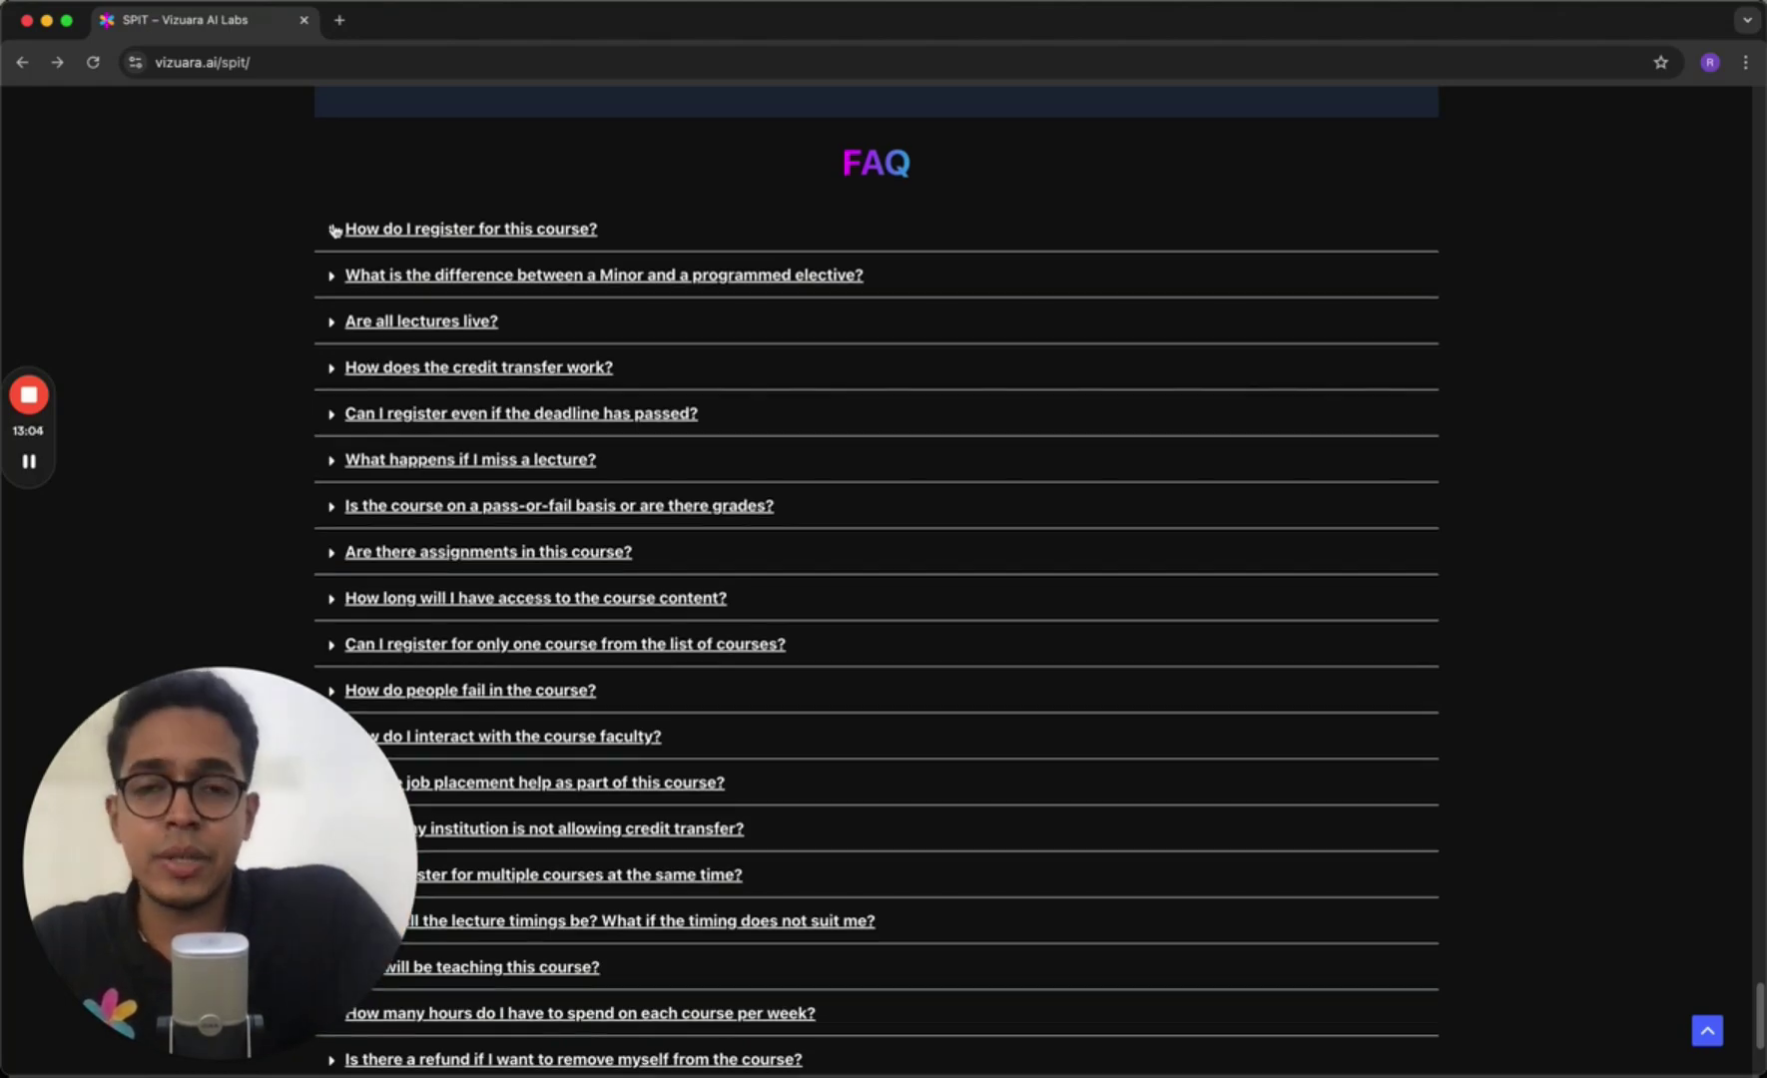
{"action": "scroll", "coordinate": [334, 229], "scroll_direction": "up", "scroll_amount": 8}
{"action": "scroll", "coordinate": [549, 275], "scroll_direction": "up", "scroll_amount": 6}
{"action": "scroll", "coordinate": [876, 535], "scroll_direction": "up", "scroll_amount": 6}
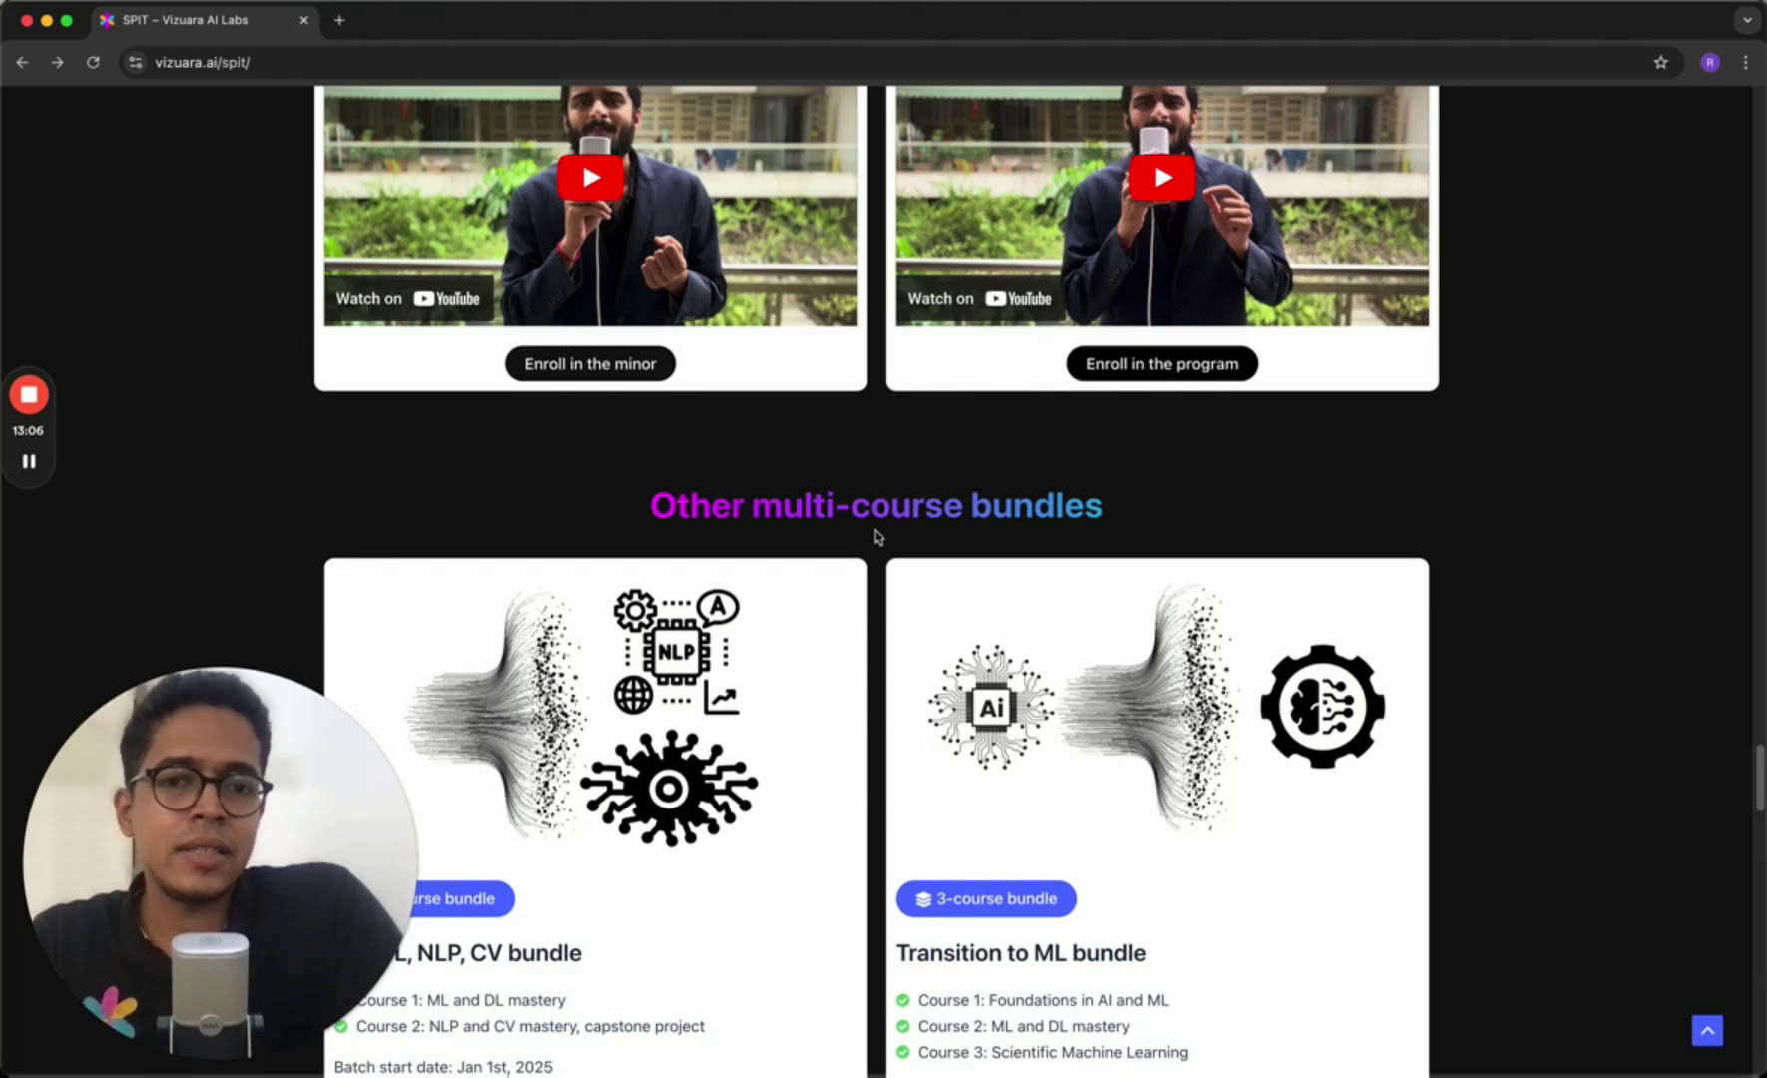
{"action": "scroll", "coordinate": [880, 478], "scroll_direction": "up", "scroll_amount": 6}
{"action": "scroll", "coordinate": [880, 479], "scroll_direction": "up", "scroll_amount": 6}
{"action": "scroll", "coordinate": [880, 478], "scroll_direction": "up", "scroll_amount": 2}
{"action": "scroll", "coordinate": [880, 478], "scroll_direction": "up", "scroll_amount": 4}
{"action": "scroll", "coordinate": [880, 478], "scroll_direction": "up", "scroll_amount": 4}
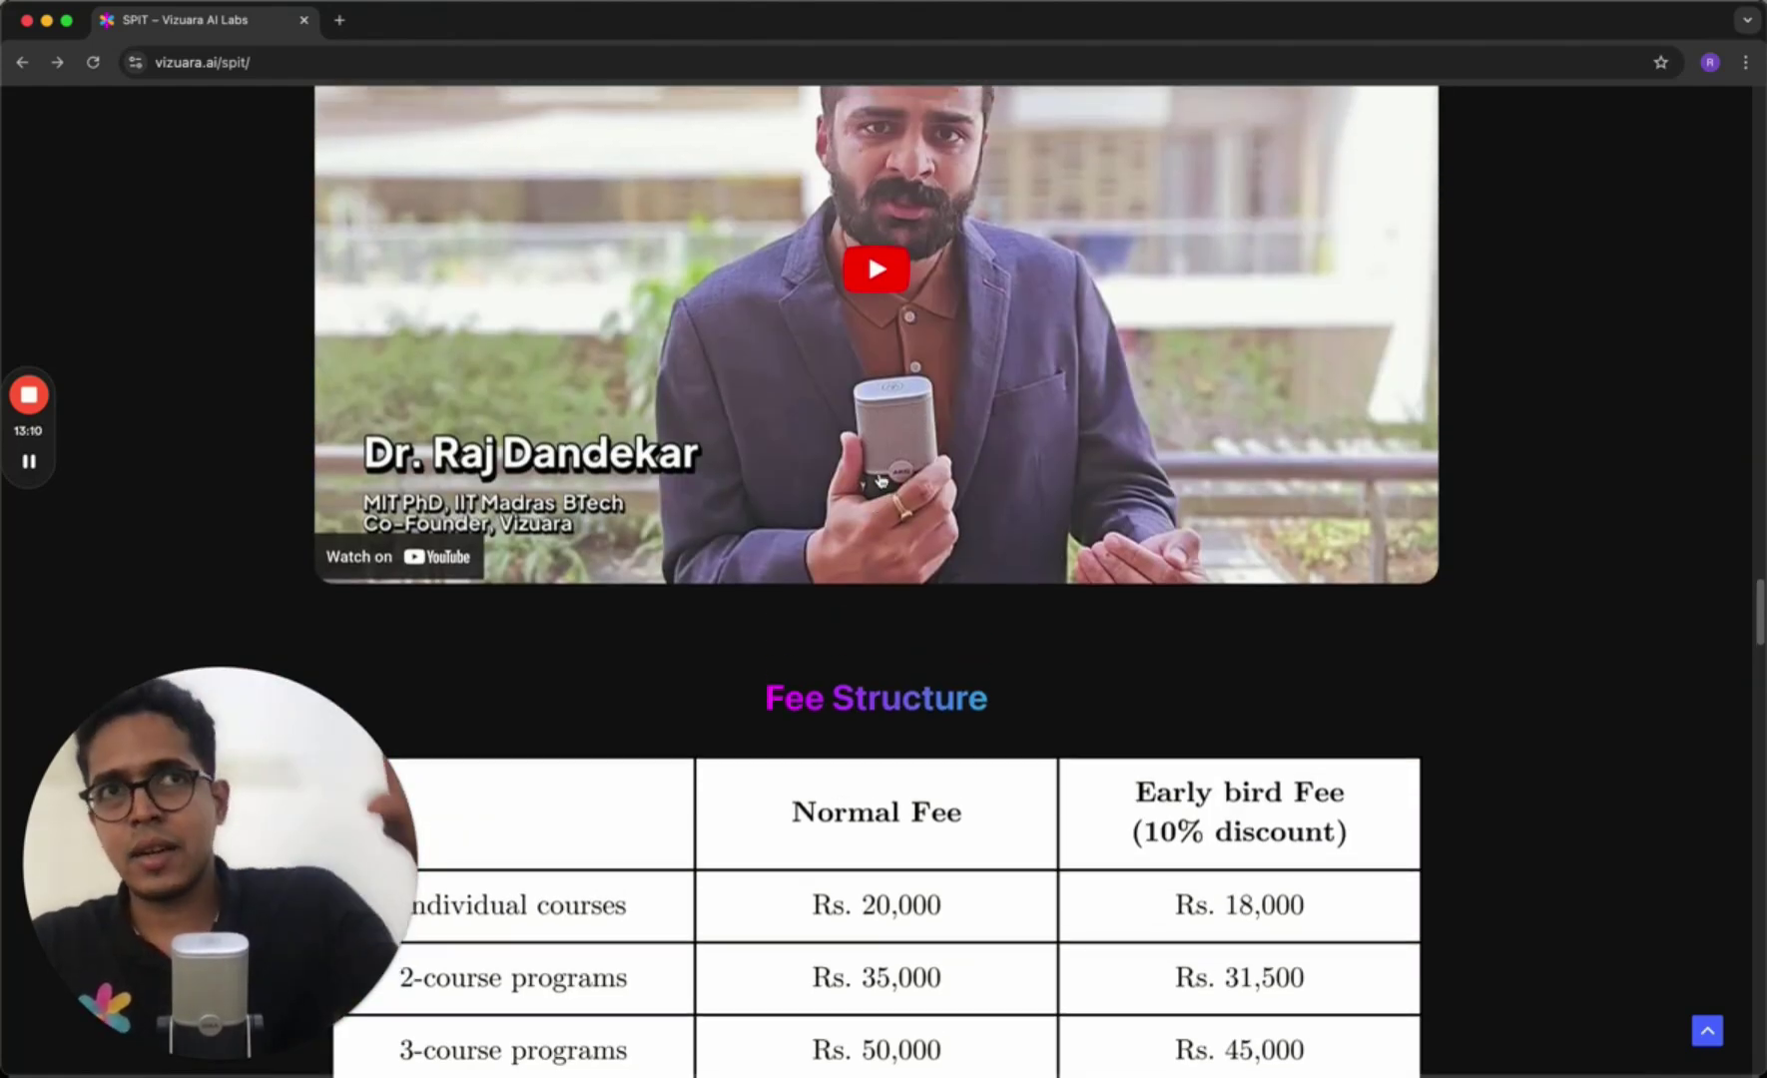
{"action": "scroll", "coordinate": [879, 478], "scroll_direction": "up", "scroll_amount": 5}
{"action": "scroll", "coordinate": [879, 479], "scroll_direction": "up", "scroll_amount": 4}
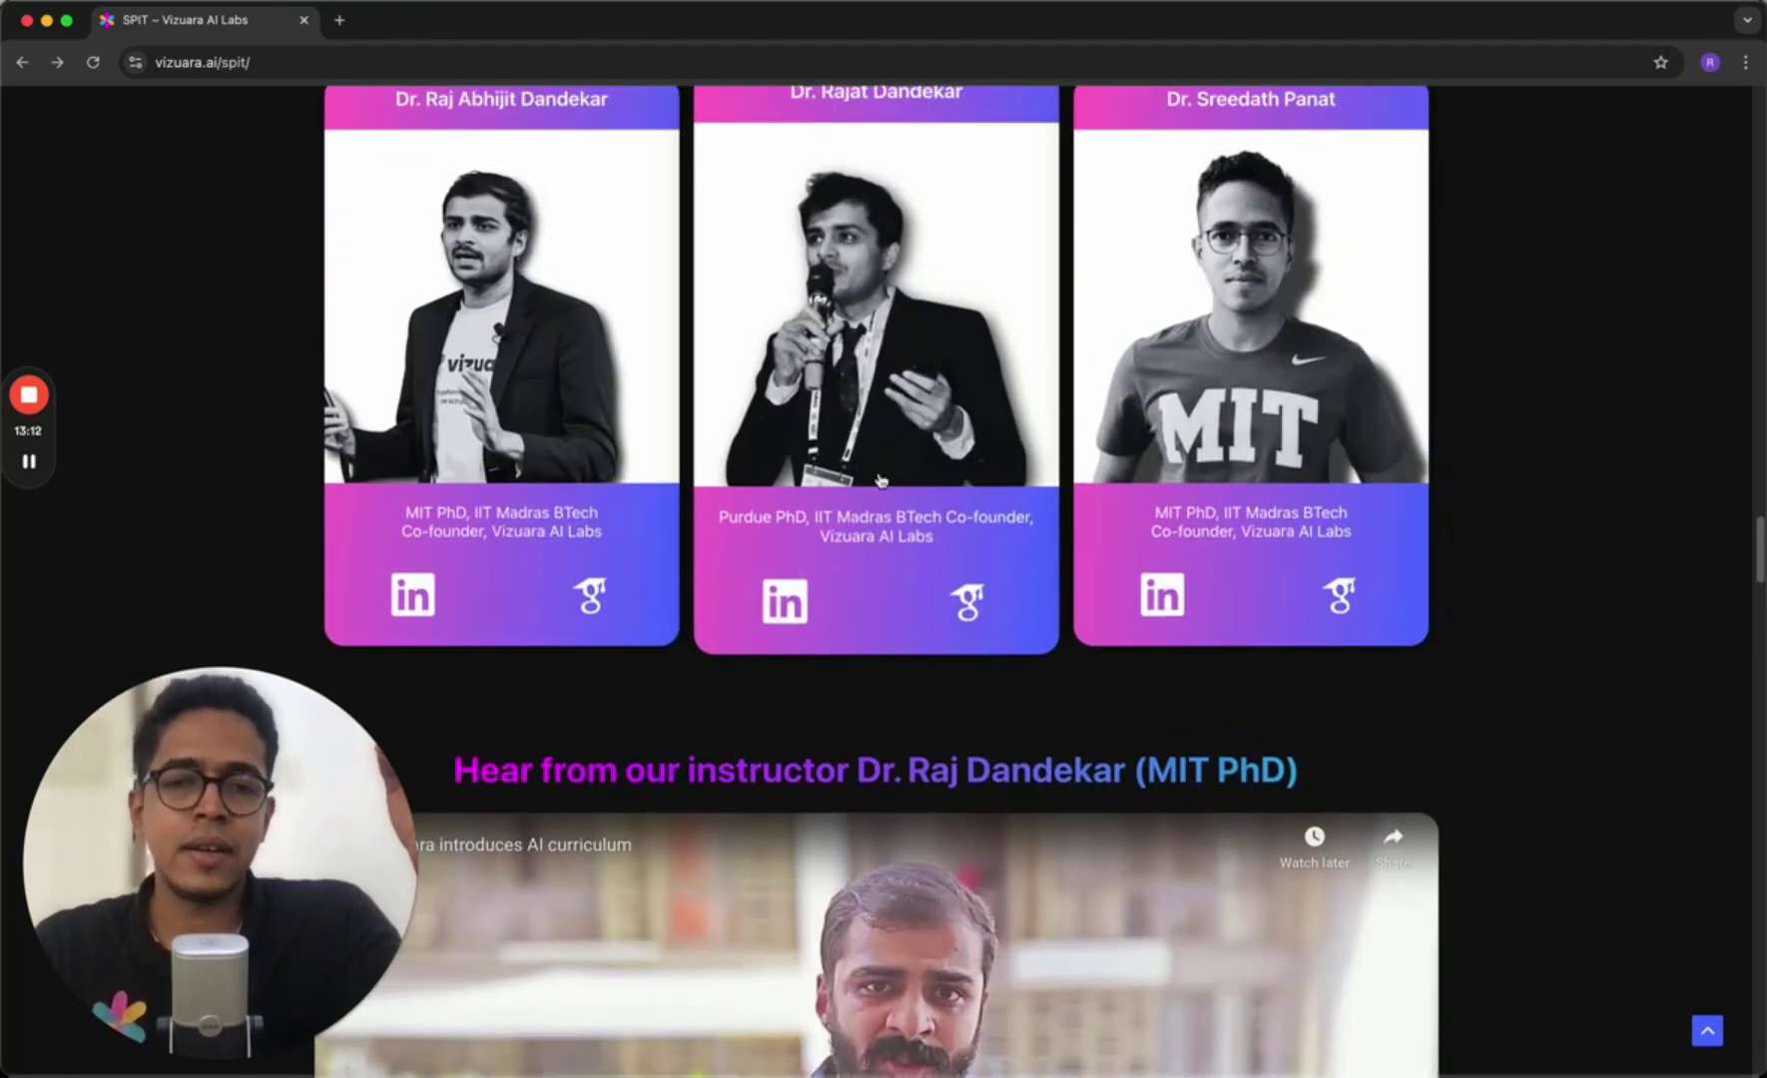
{"action": "scroll", "coordinate": [879, 479], "scroll_direction": "up", "scroll_amount": 4}
{"action": "scroll", "coordinate": [880, 478], "scroll_direction": "up", "scroll_amount": 4}
{"action": "scroll", "coordinate": [880, 478], "scroll_direction": "up", "scroll_amount": 4}
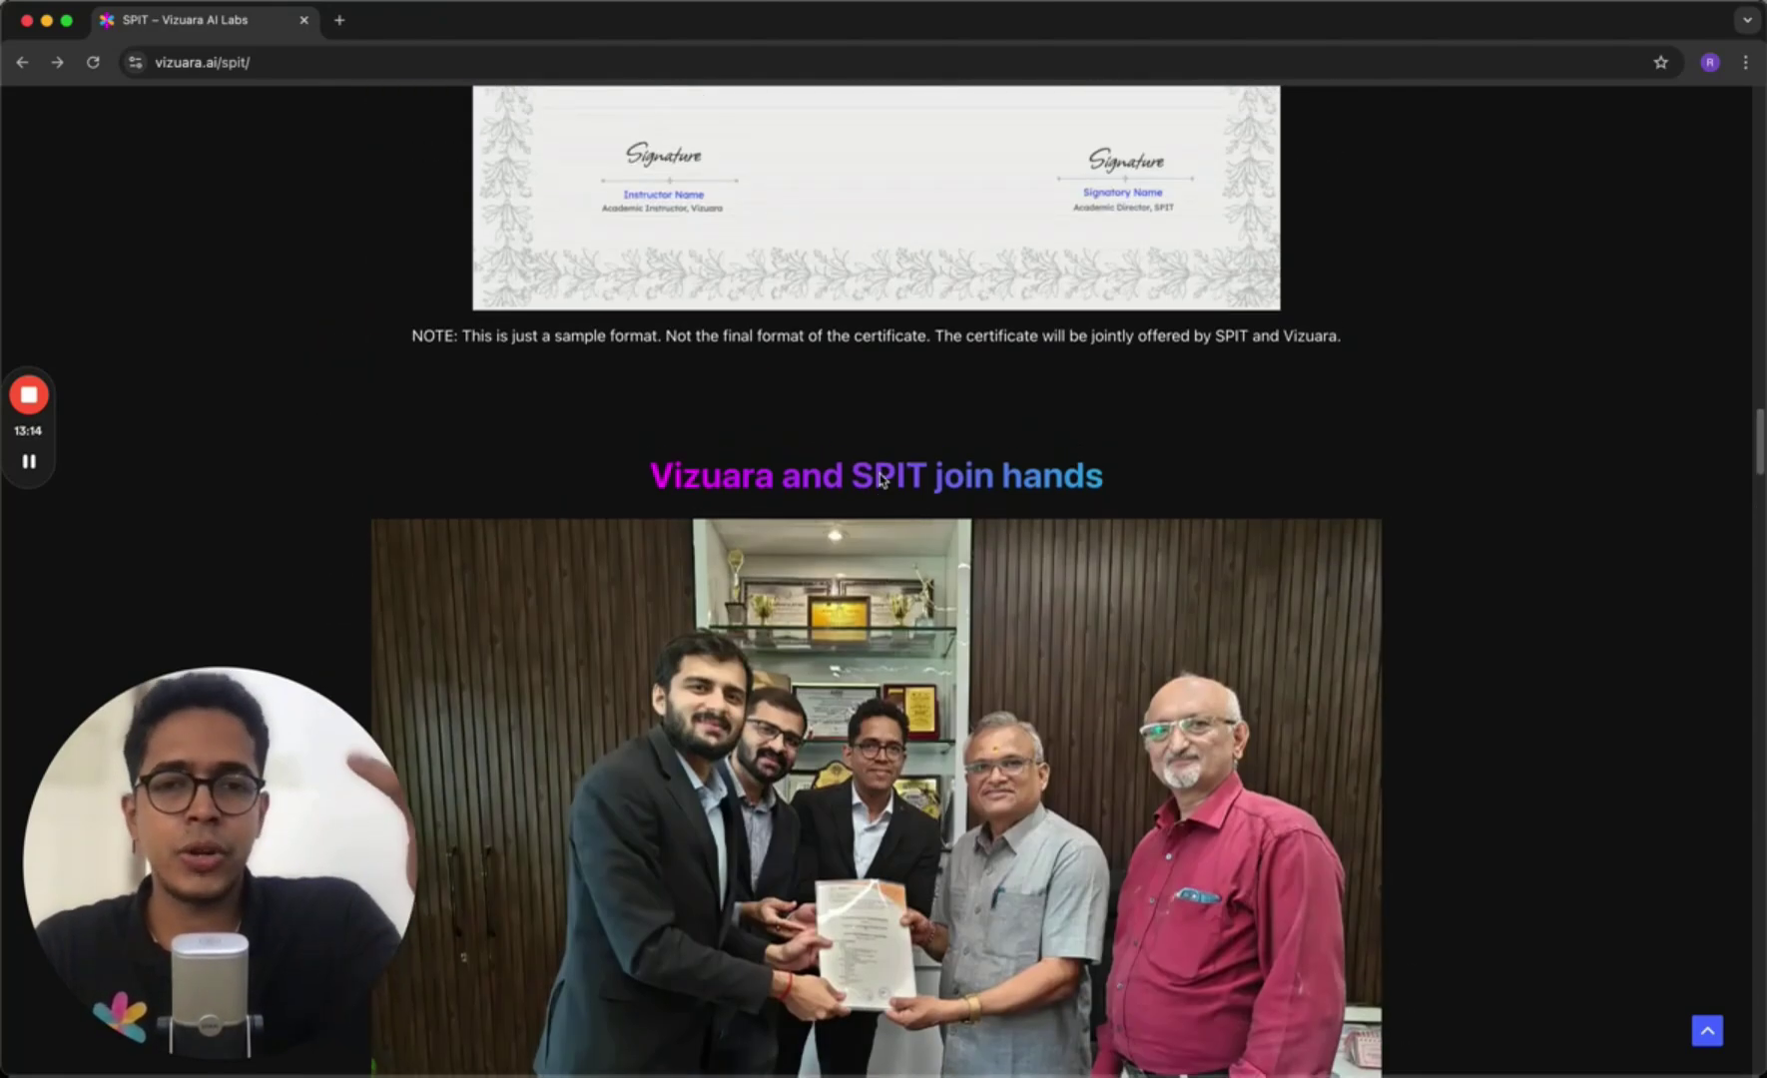
{"action": "scroll", "coordinate": [880, 481], "scroll_direction": "up", "scroll_amount": 5}
{"action": "scroll", "coordinate": [880, 481], "scroll_direction": "up", "scroll_amount": 3}
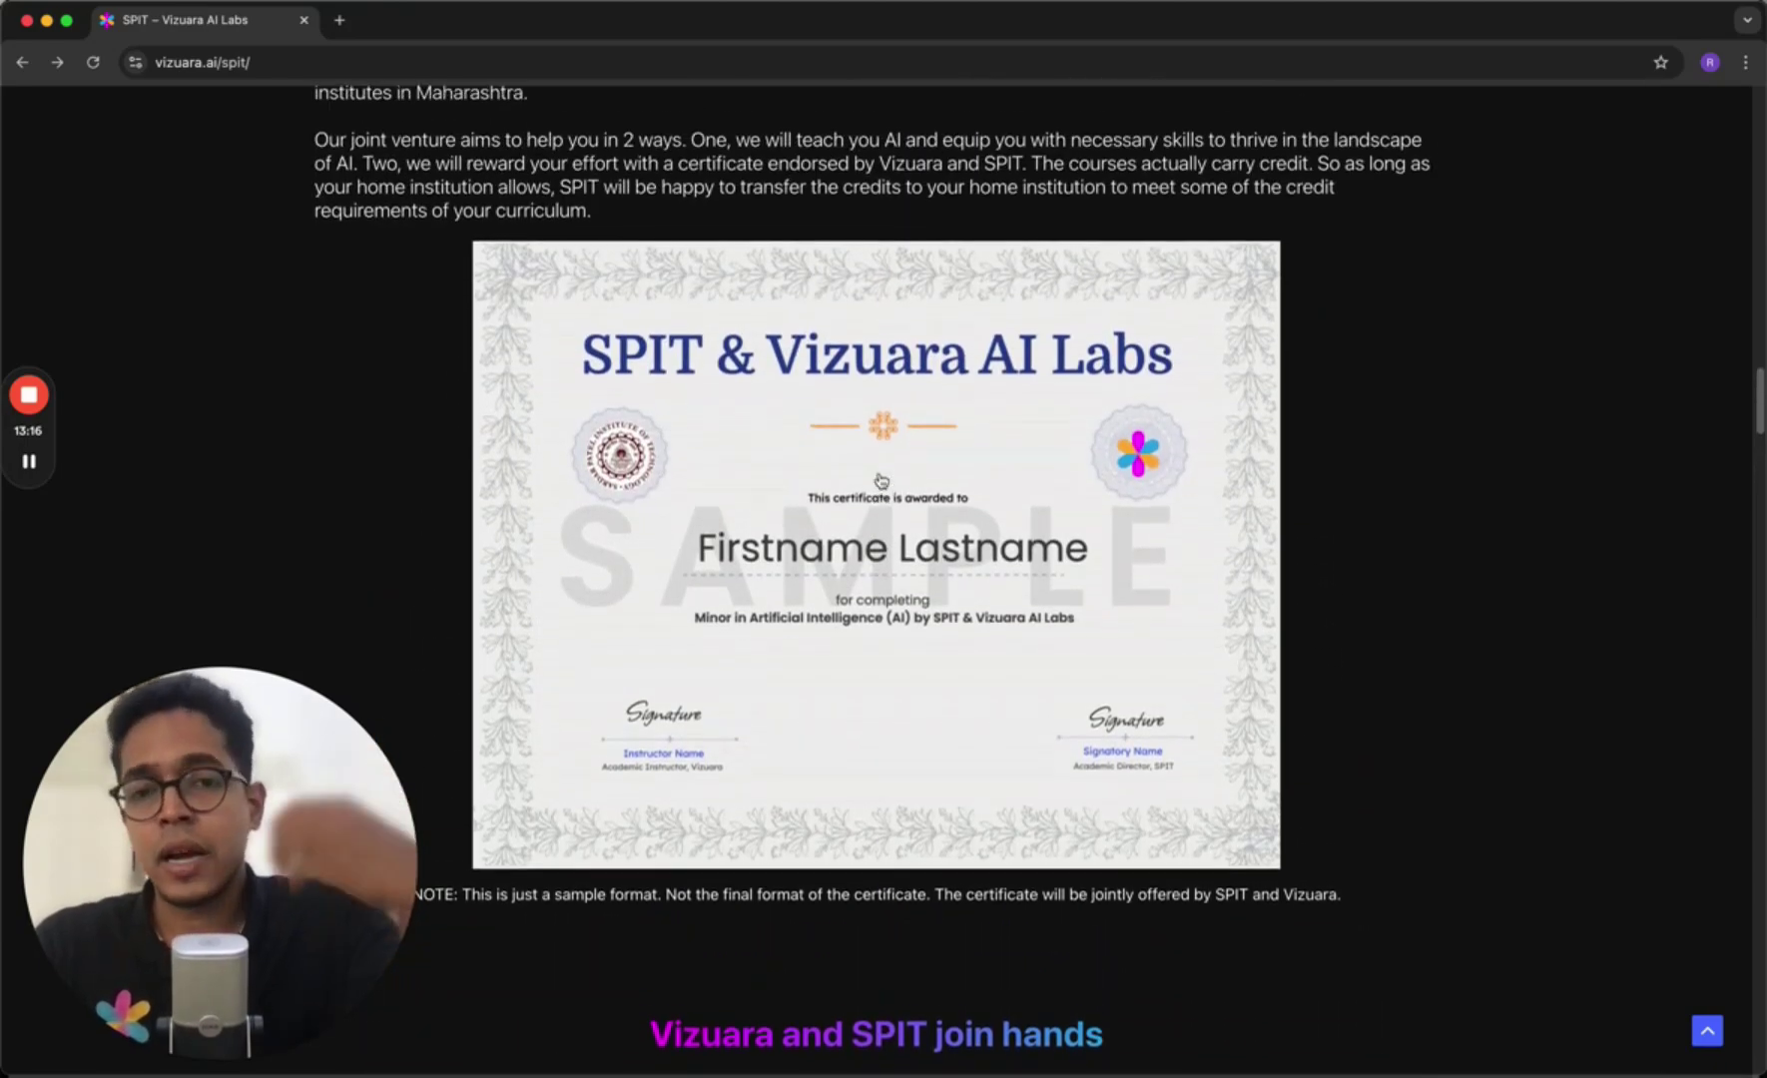
{"action": "scroll", "coordinate": [881, 480], "scroll_direction": "up", "scroll_amount": 5}
{"action": "scroll", "coordinate": [880, 480], "scroll_direction": "up", "scroll_amount": 5}
{"action": "scroll", "coordinate": [881, 481], "scroll_direction": "up", "scroll_amount": 2}
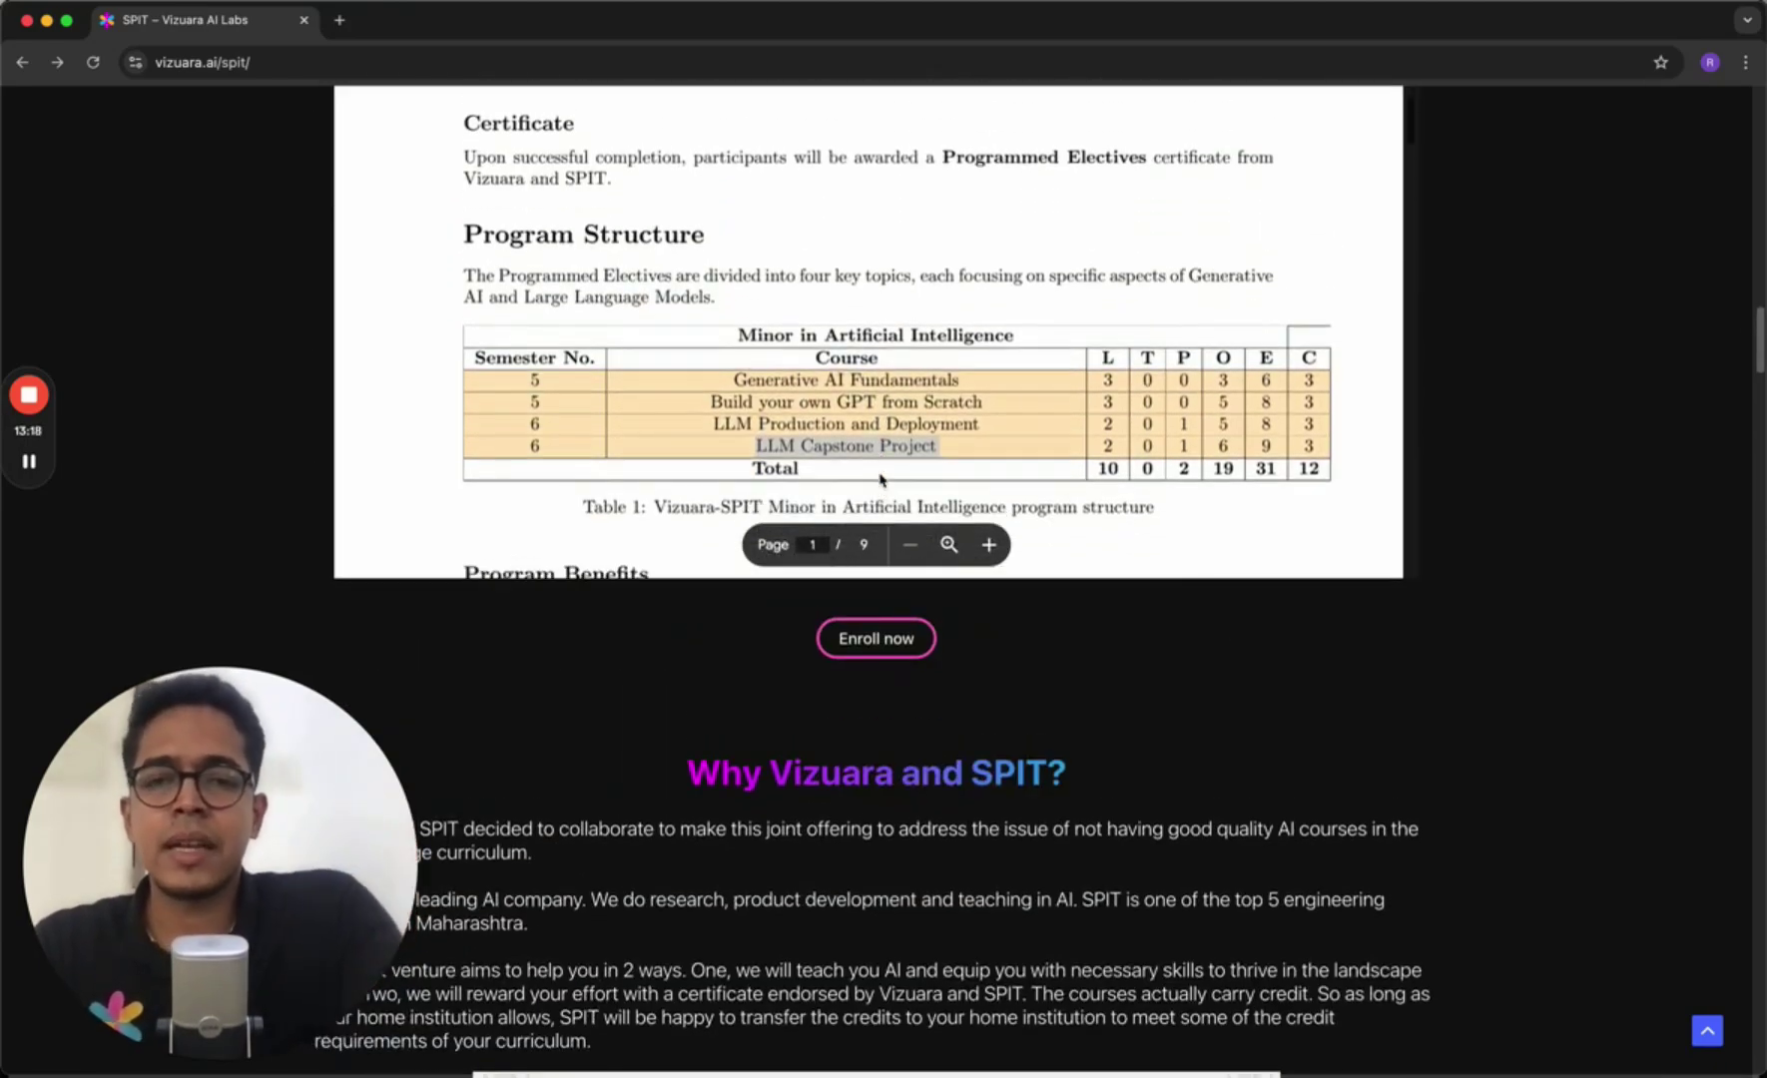
{"action": "scroll", "coordinate": [881, 480], "scroll_direction": "down", "scroll_amount": 2}
{"action": "scroll", "coordinate": [880, 481], "scroll_direction": "down", "scroll_amount": 2}
- Return focus from the curriculum PDF to the page and scroll down to the coupon banner
{"action": "left_click", "coordinate": [1483, 510]}
{"action": "scroll", "coordinate": [1482, 510], "scroll_direction": "up", "scroll_amount": 4}
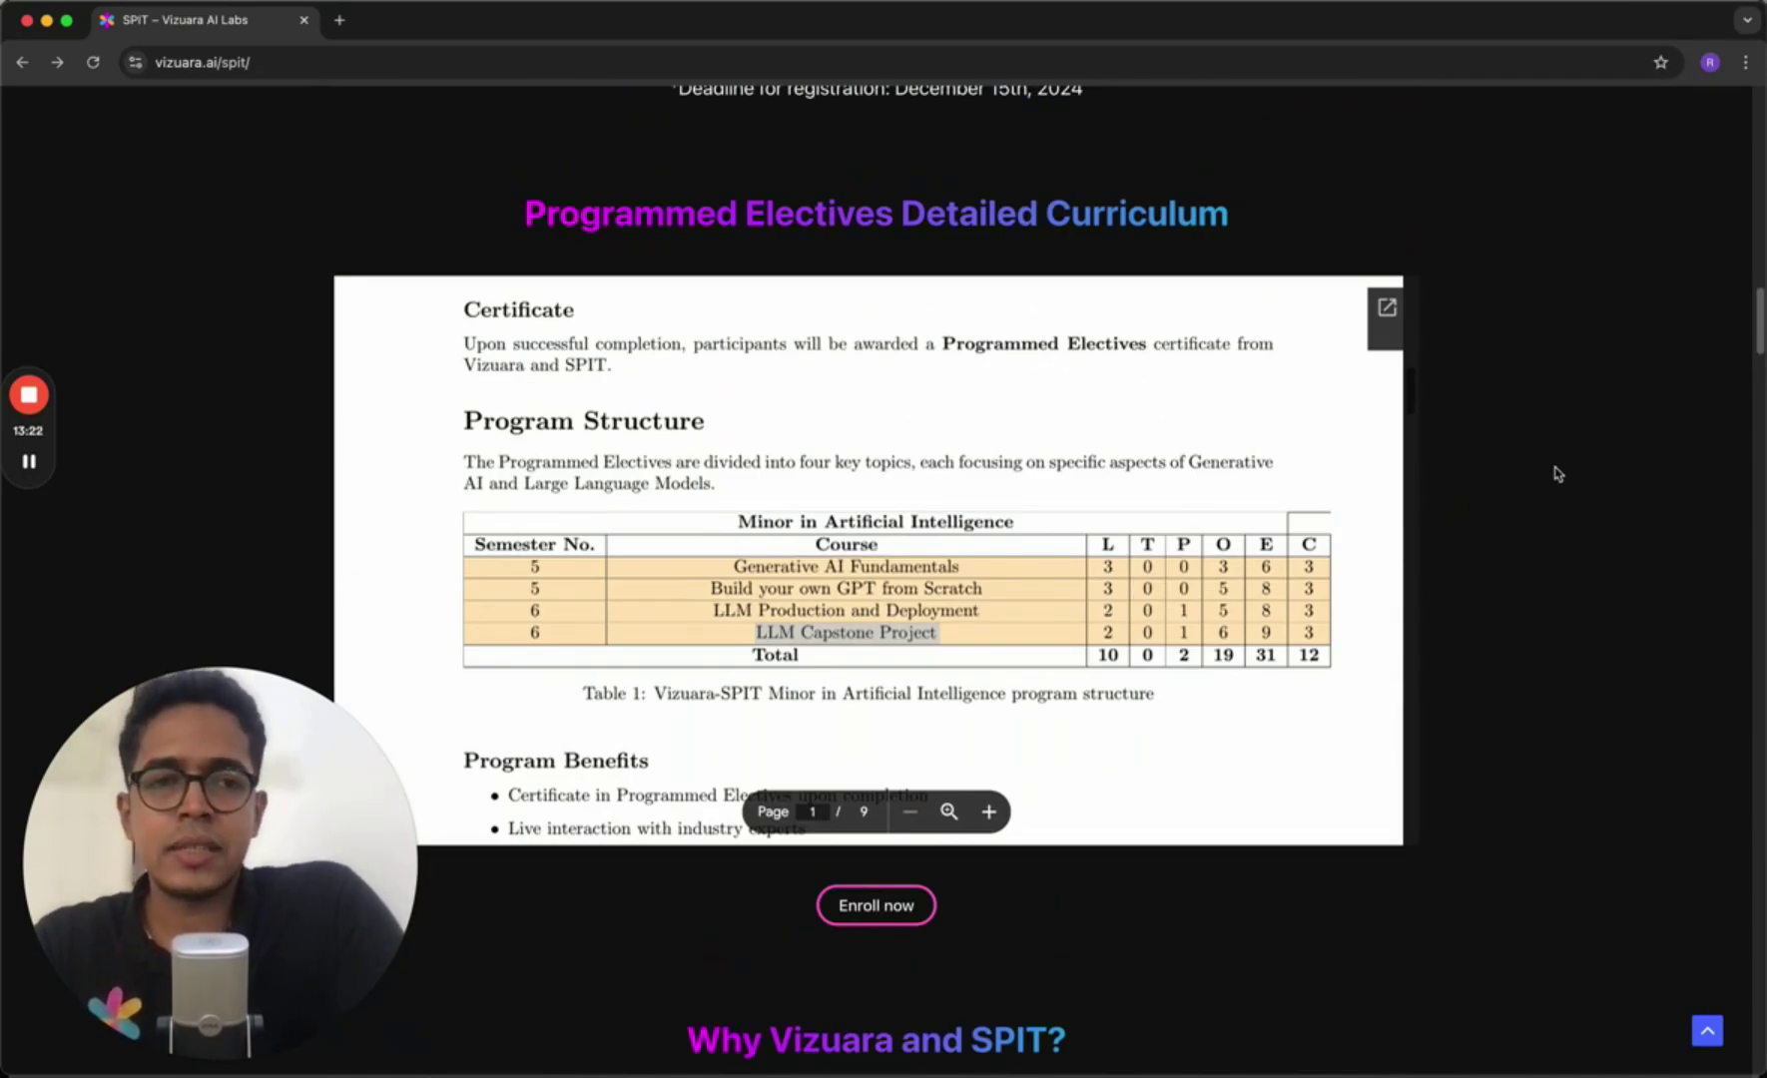
{"action": "scroll", "coordinate": [1555, 473], "scroll_direction": "down", "scroll_amount": 8}
{"action": "scroll", "coordinate": [1555, 473], "scroll_direction": "down", "scroll_amount": 6}
{"action": "scroll", "coordinate": [1556, 474], "scroll_direction": "down", "scroll_amount": 5}
{"action": "scroll", "coordinate": [1555, 474], "scroll_direction": "down", "scroll_amount": 5}
{"action": "scroll", "coordinate": [1556, 474], "scroll_direction": "down", "scroll_amount": 8}
{"action": "scroll", "coordinate": [1556, 473], "scroll_direction": "down", "scroll_amount": 1}
{"action": "scroll", "coordinate": [1556, 474], "scroll_direction": "up", "scroll_amount": 8}
{"action": "scroll", "coordinate": [1555, 473], "scroll_direction": "up", "scroll_amount": 3}
{"action": "scroll", "coordinate": [1555, 473], "scroll_direction": "down", "scroll_amount": 6}
{"action": "scroll", "coordinate": [1555, 474], "scroll_direction": "down", "scroll_amount": 3}
{"action": "scroll", "coordinate": [1555, 473], "scroll_direction": "down", "scroll_amount": 8}
{"action": "scroll", "coordinate": [1556, 473], "scroll_direction": "down", "scroll_amount": 2}
{"action": "scroll", "coordinate": [1556, 474], "scroll_direction": "down", "scroll_amount": 7}
{"action": "scroll", "coordinate": [1556, 473], "scroll_direction": "down", "scroll_amount": 1}
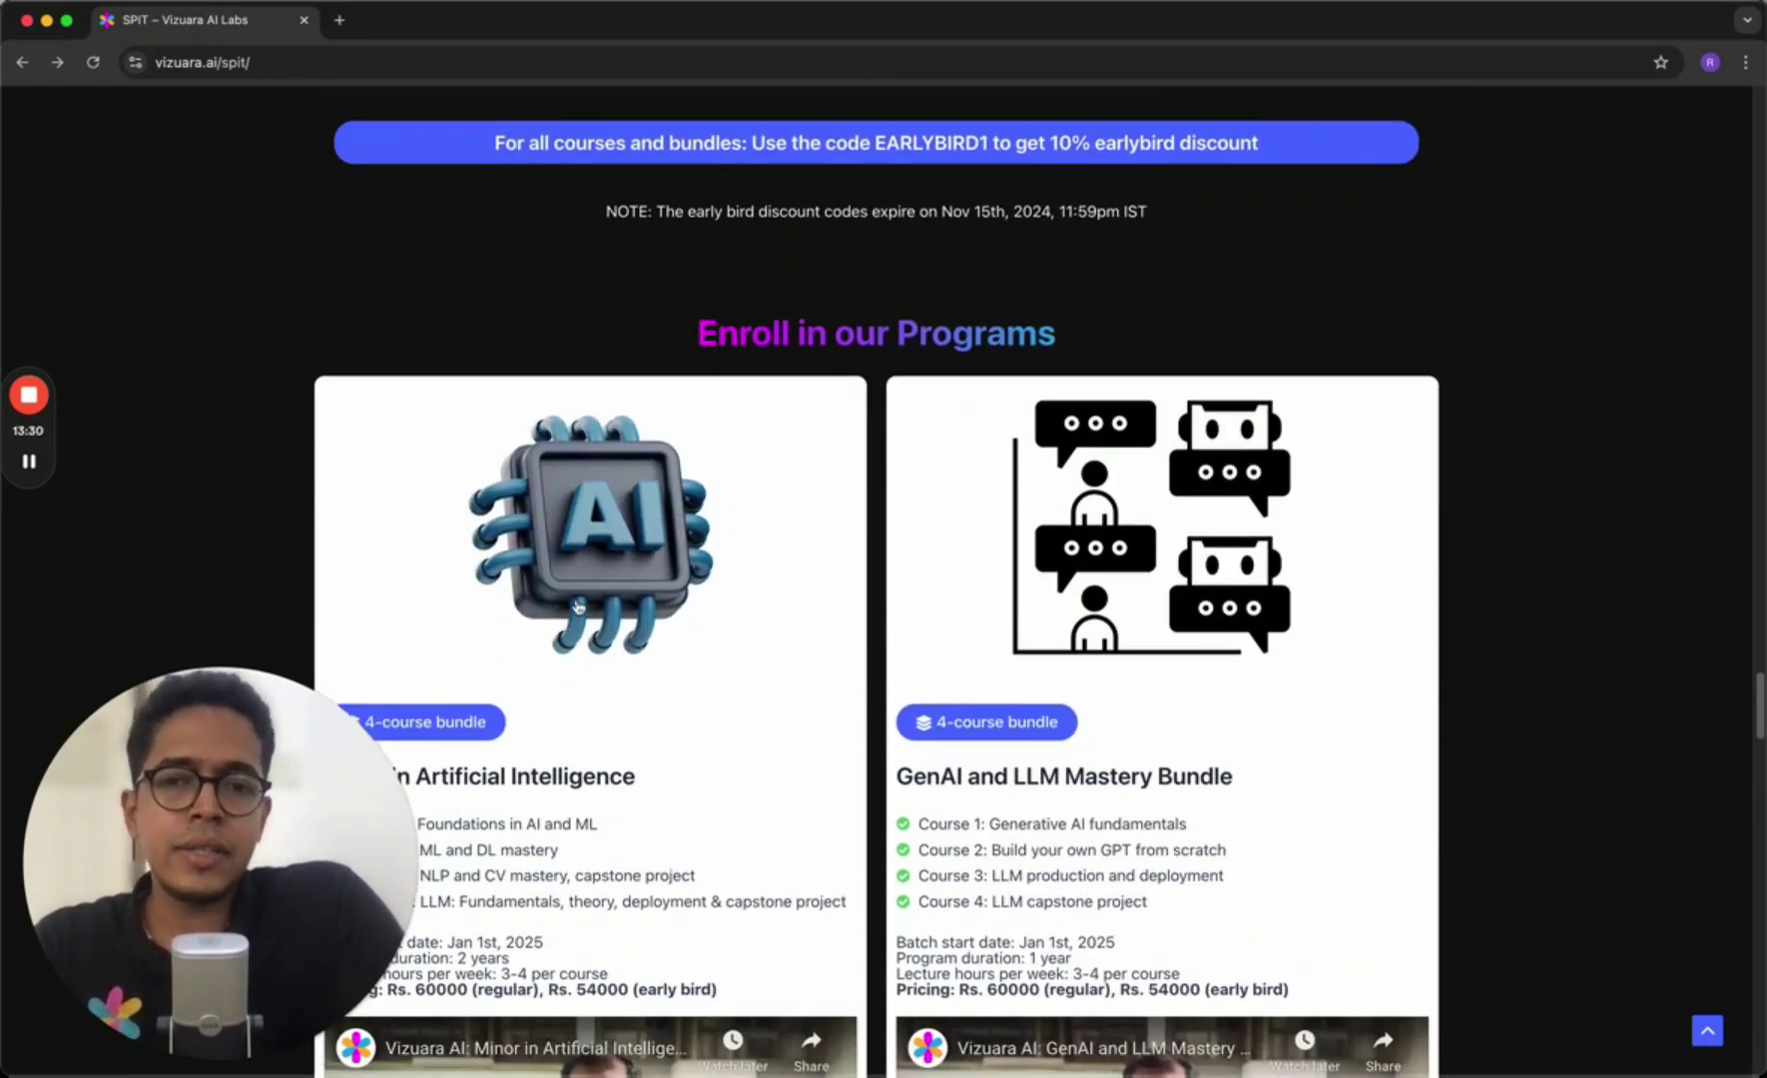
{"action": "scroll", "coordinate": [874, 375], "scroll_direction": "down", "scroll_amount": 8}
{"action": "scroll", "coordinate": [874, 375], "scroll_direction": "down", "scroll_amount": 1}
{"action": "scroll", "coordinate": [874, 376], "scroll_direction": "down", "scroll_amount": 7}
{"action": "scroll", "coordinate": [874, 375], "scroll_direction": "down", "scroll_amount": 2}
- Highlight the Other multi-course bundles heading and the ML, DL, NLP, CV bundle with its NLP and CV mastery Course 2
{"action": "triple_click", "coordinate": [822, 177]}
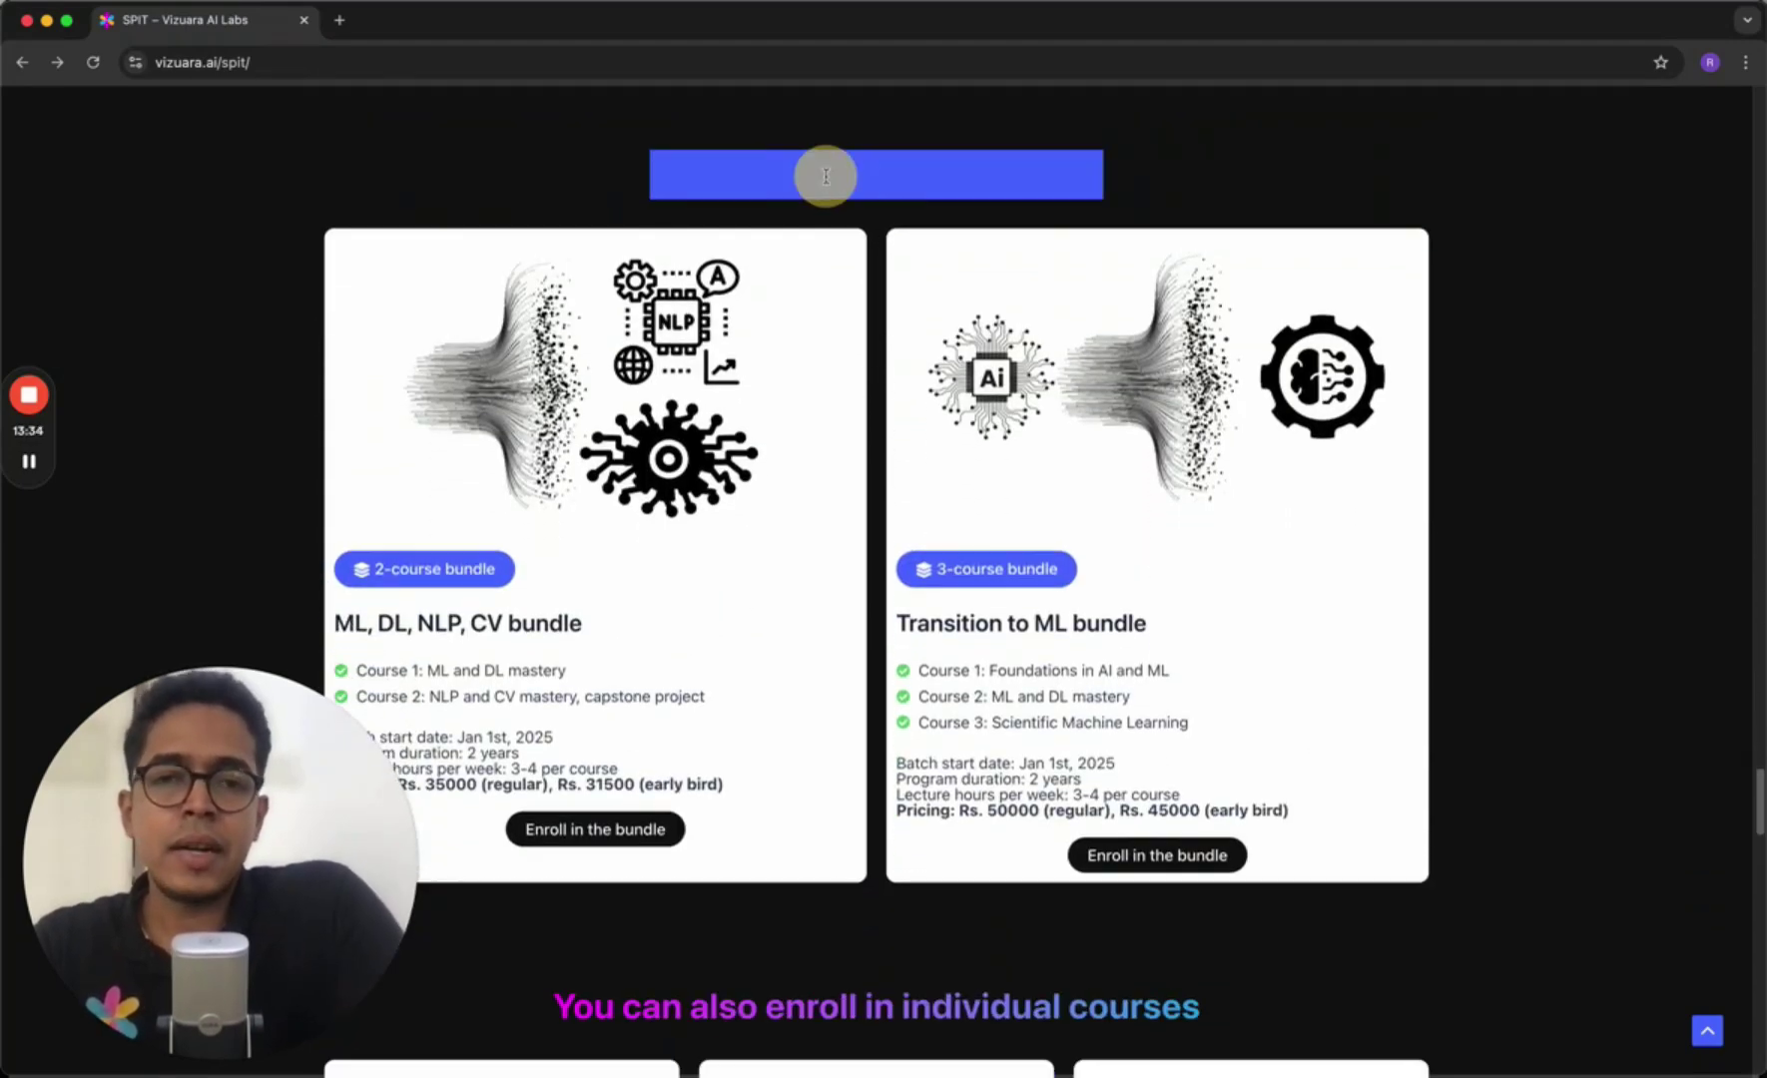
{"action": "left_click", "coordinate": [1095, 235]}
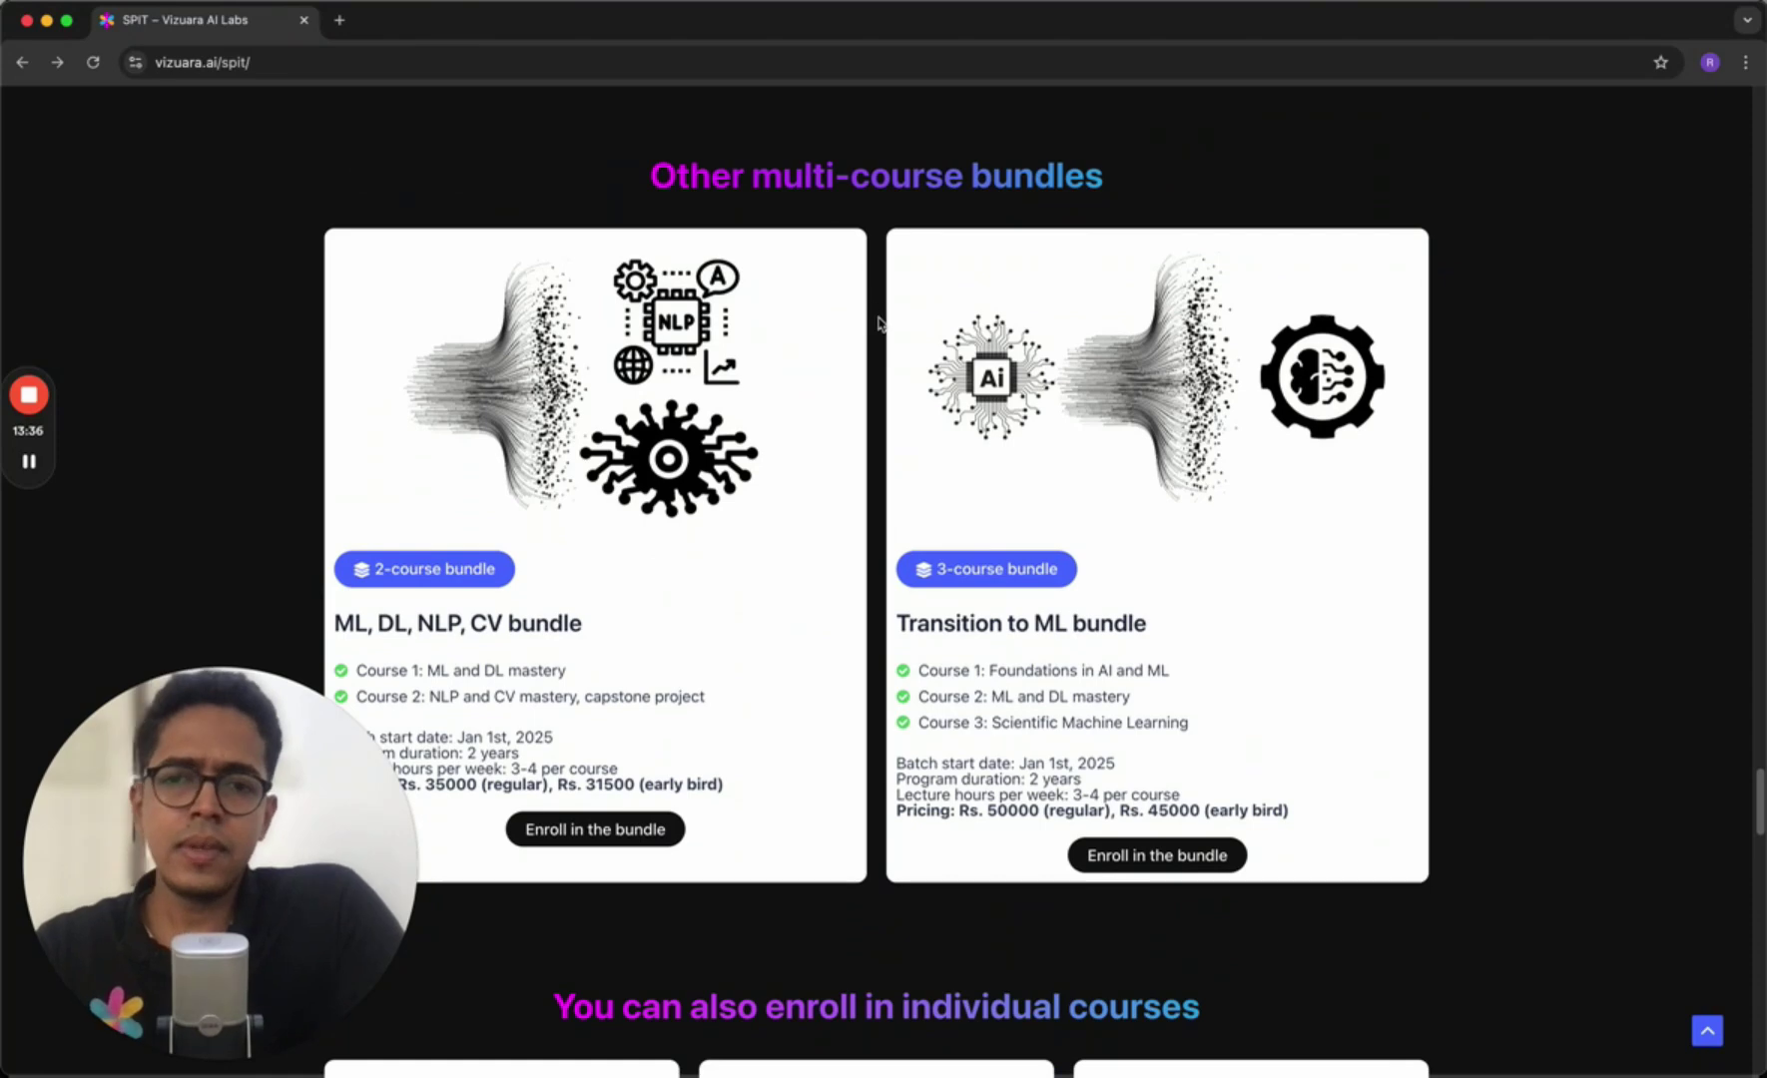
{"action": "scroll", "coordinate": [873, 316], "scroll_direction": "down", "scroll_amount": 2}
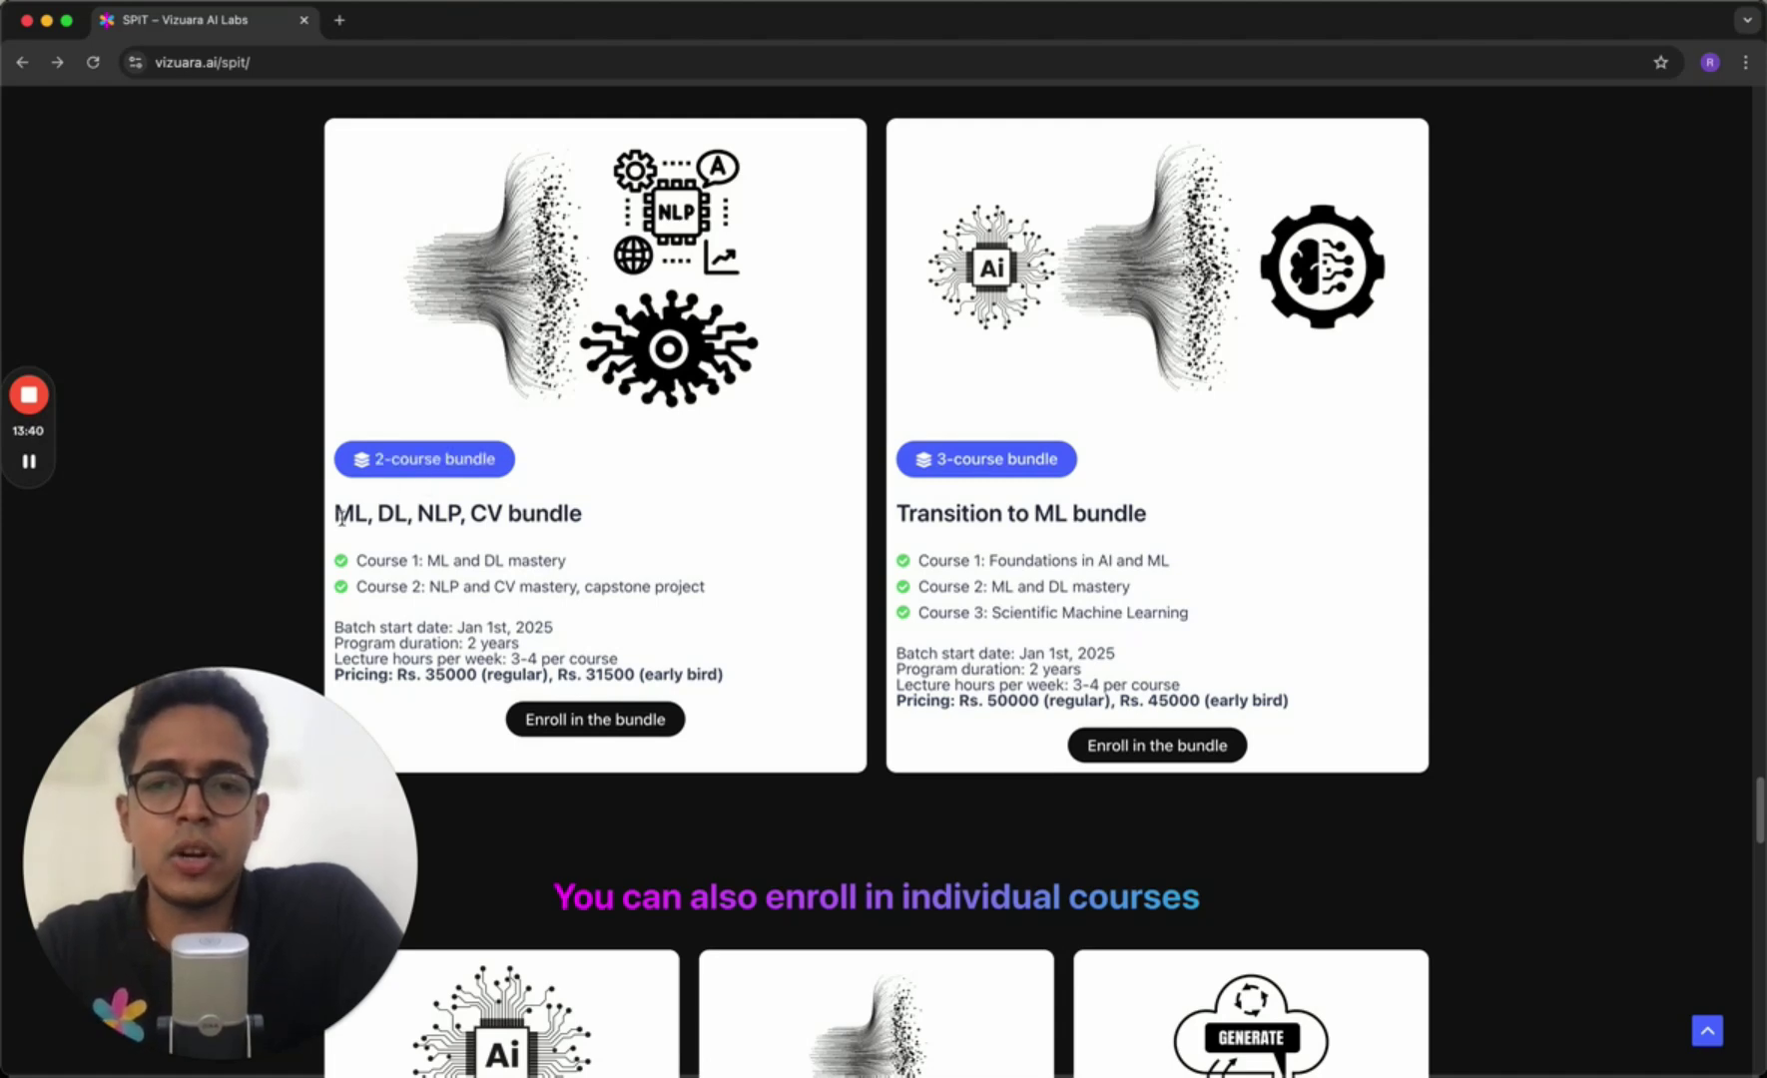
{"action": "mouse_move", "coordinate": [335, 514]}
{"action": "left_mouse_down"}
{"action": "mouse_move", "coordinate": [505, 517]}
{"action": "mouse_move", "coordinate": [546, 499]}
{"action": "left_mouse_up"}
{"action": "scroll", "coordinate": [506, 517], "scroll_direction": "down", "scroll_amount": 1}
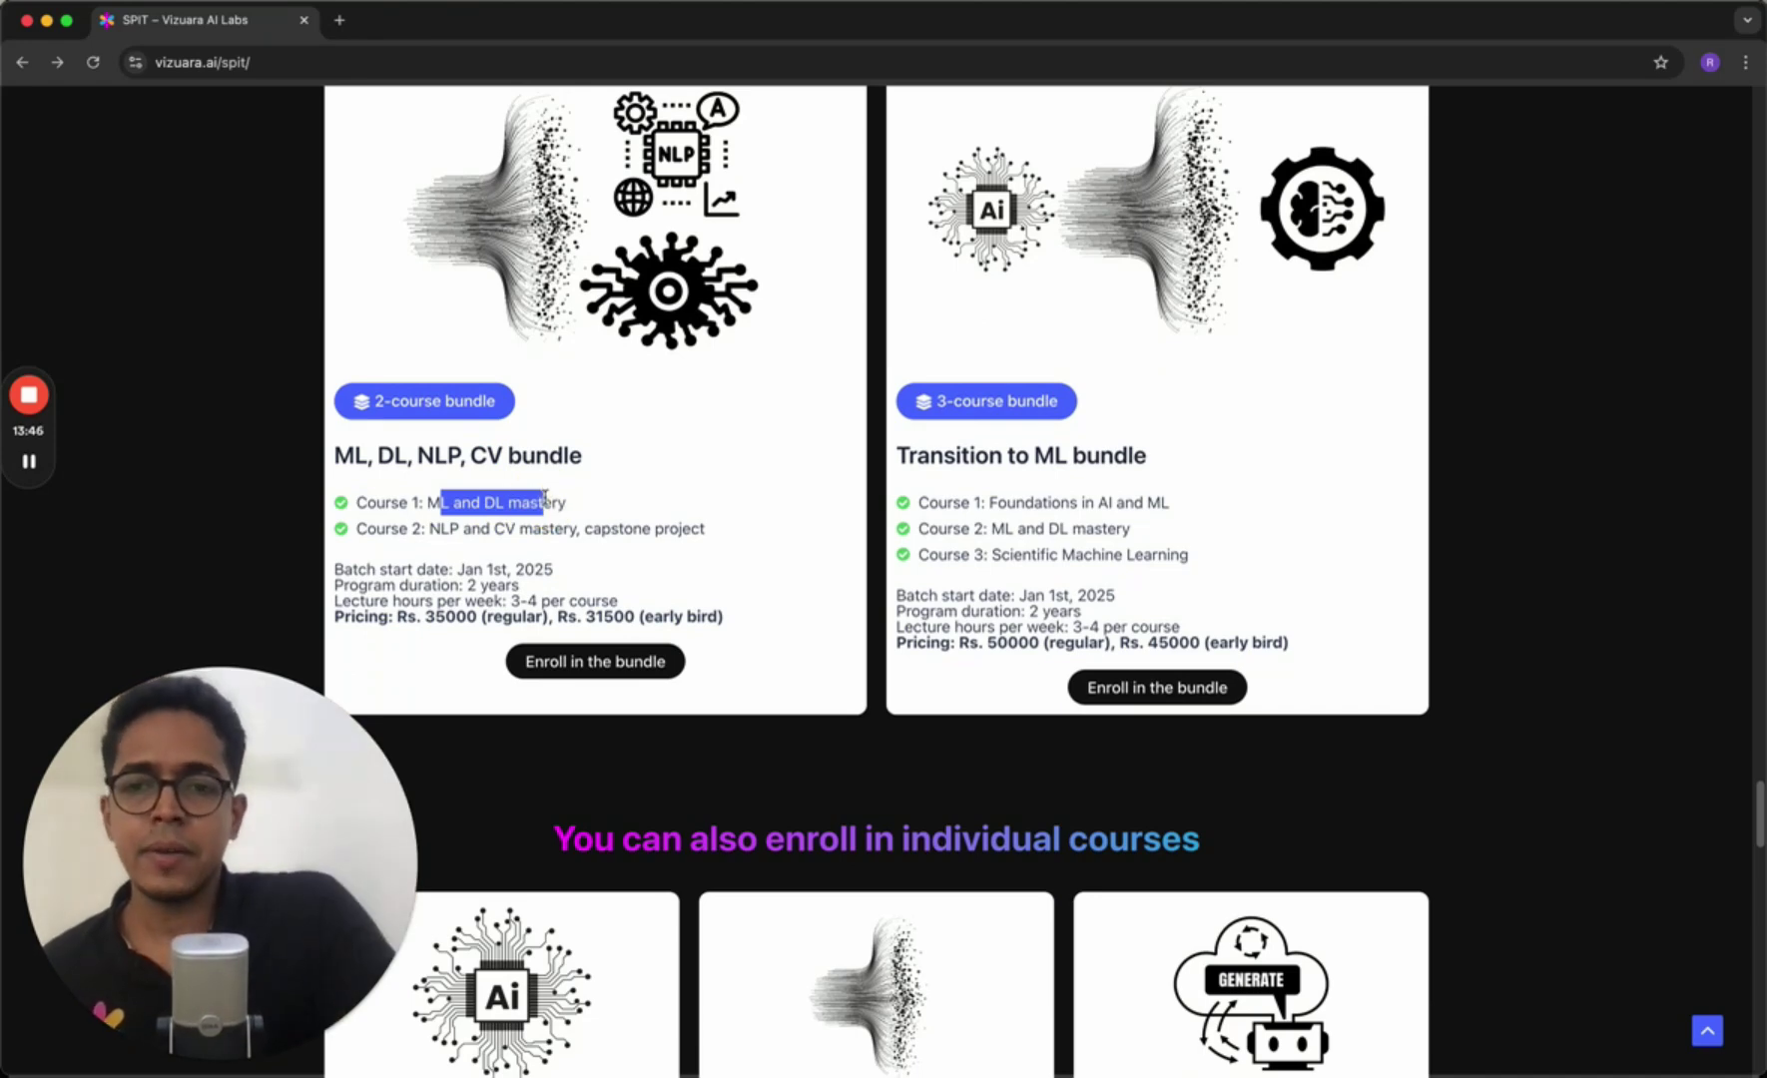
{"action": "left_click_drag", "start_coordinate": [429, 528], "coordinate": [563, 529]}
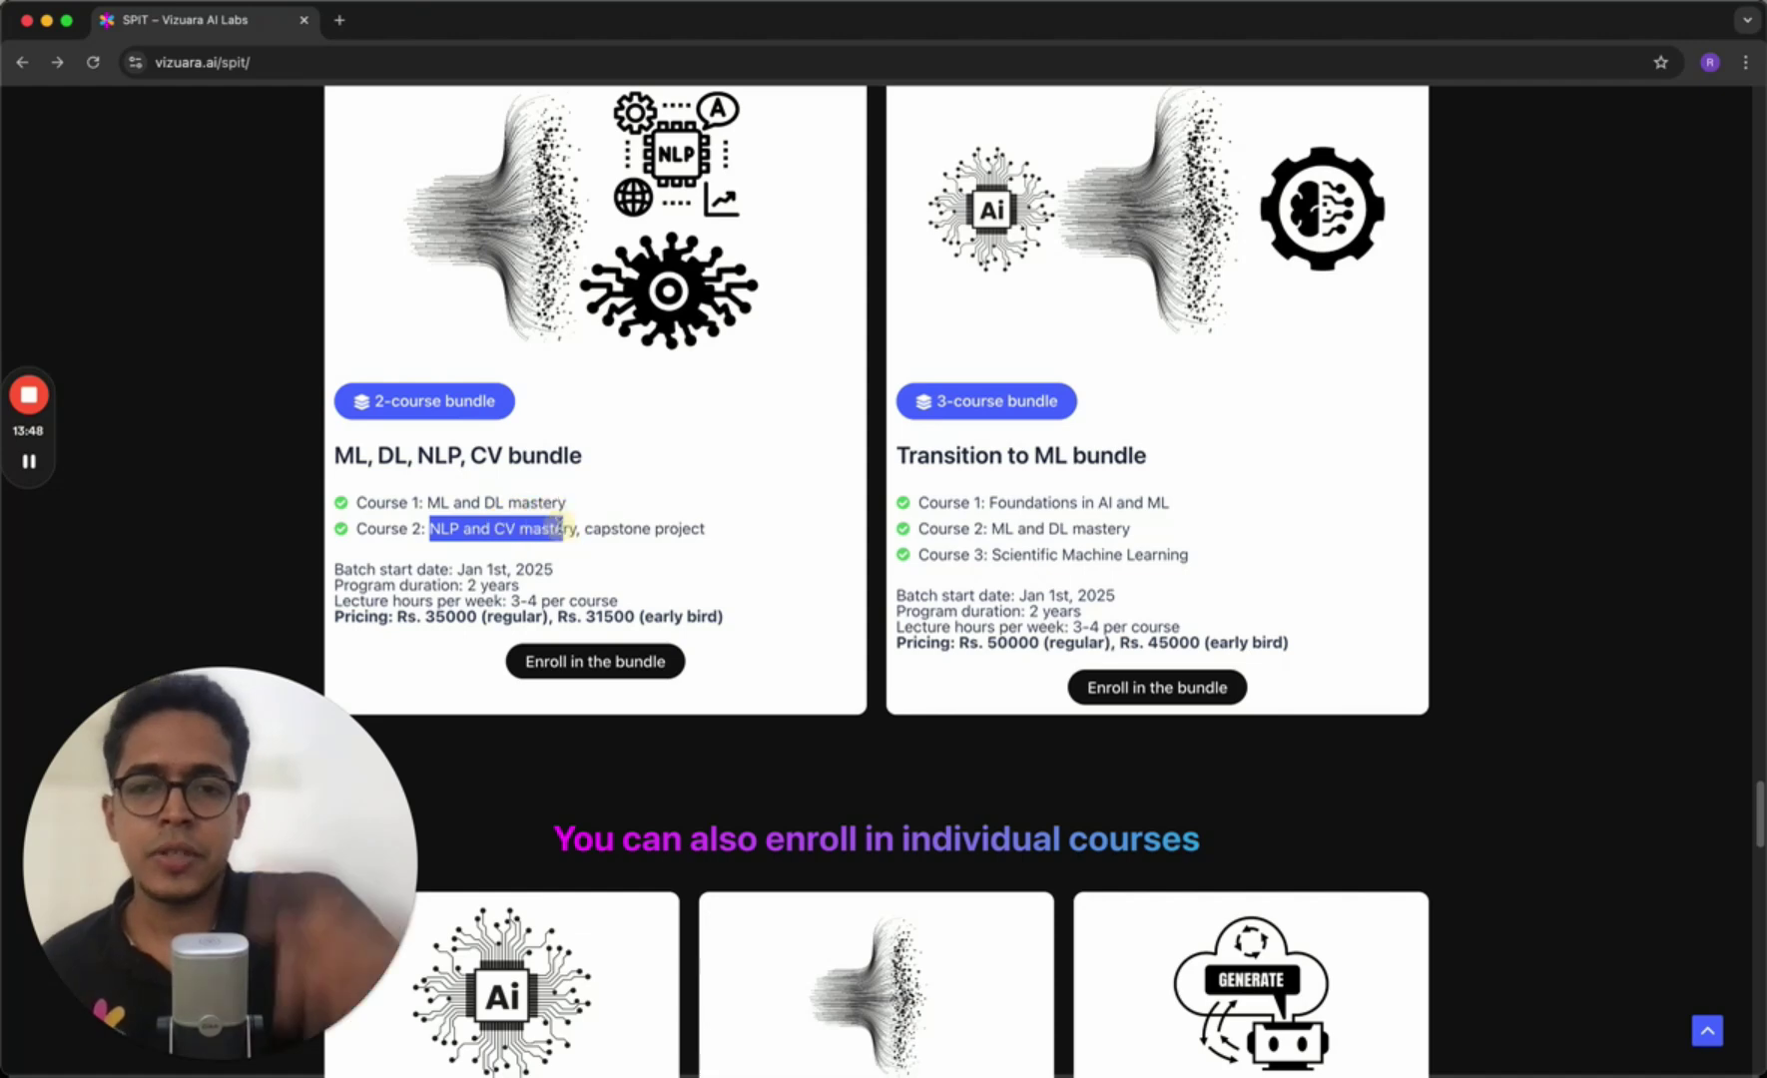
{"action": "left_click", "coordinate": [580, 528]}
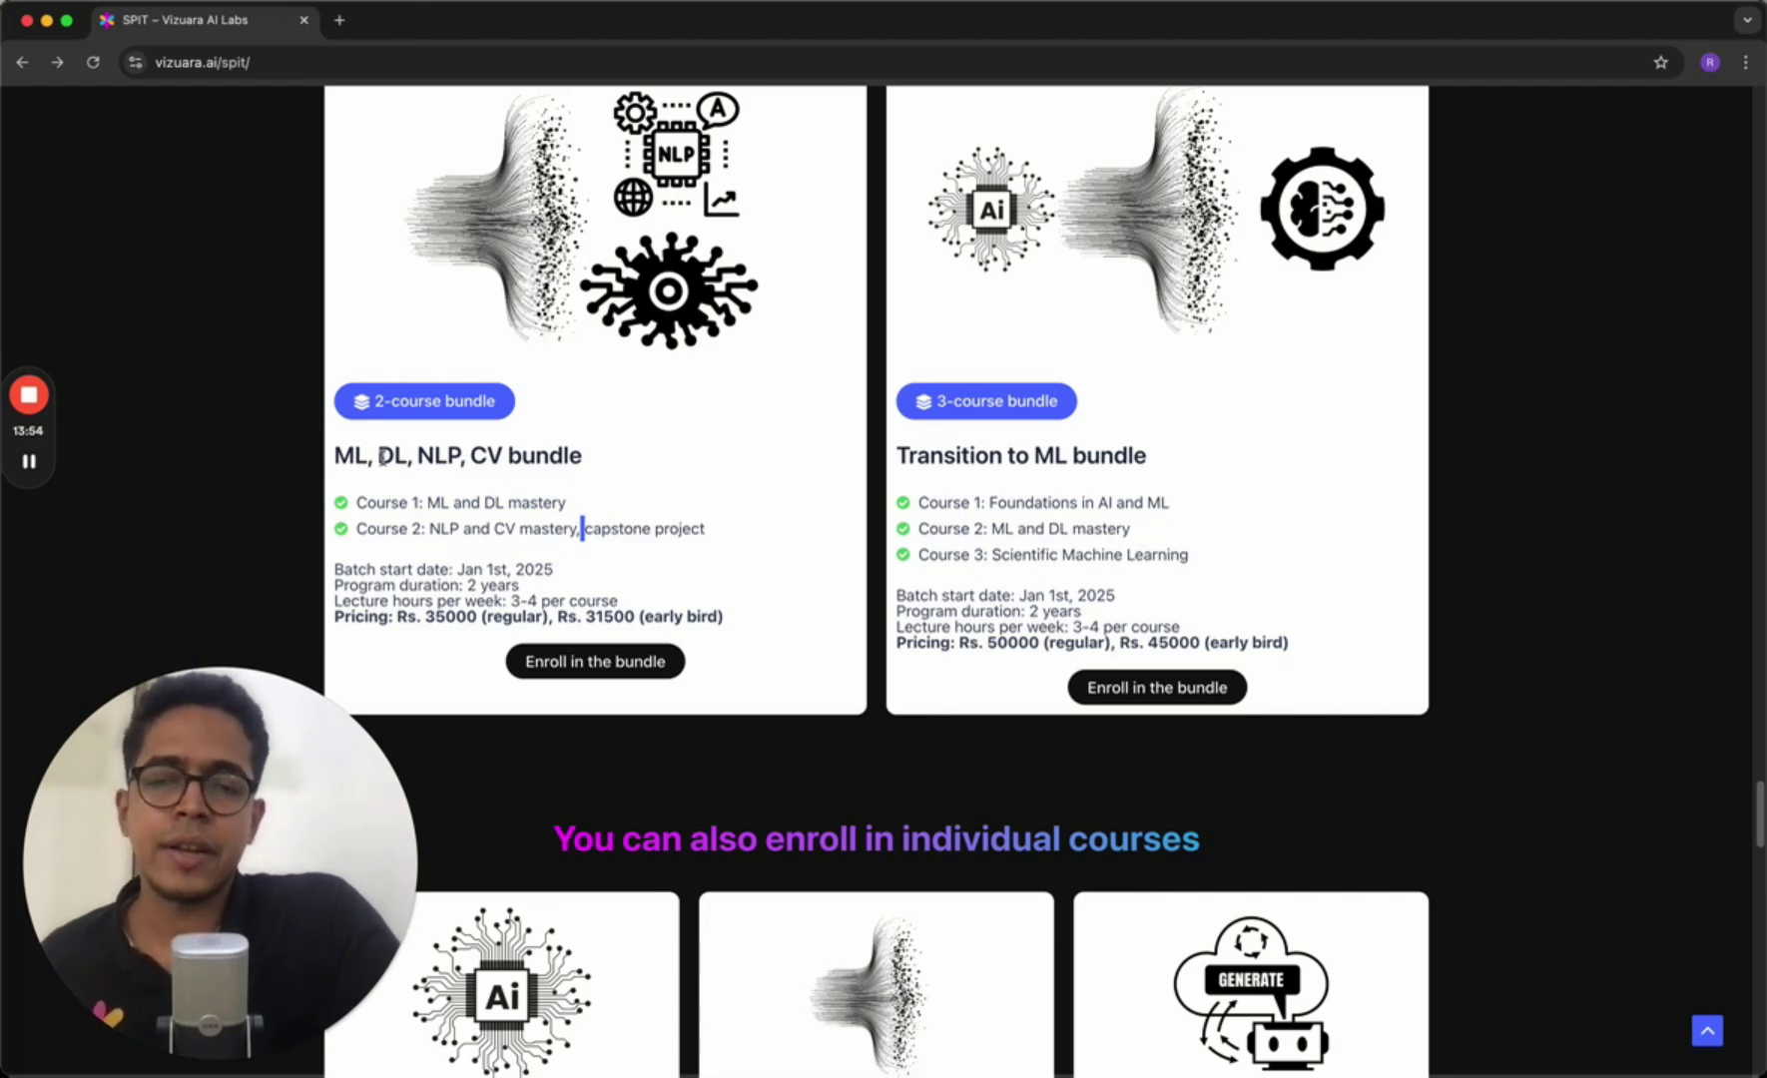
{"action": "left_click_drag", "start_coordinate": [335, 456], "coordinate": [587, 467]}
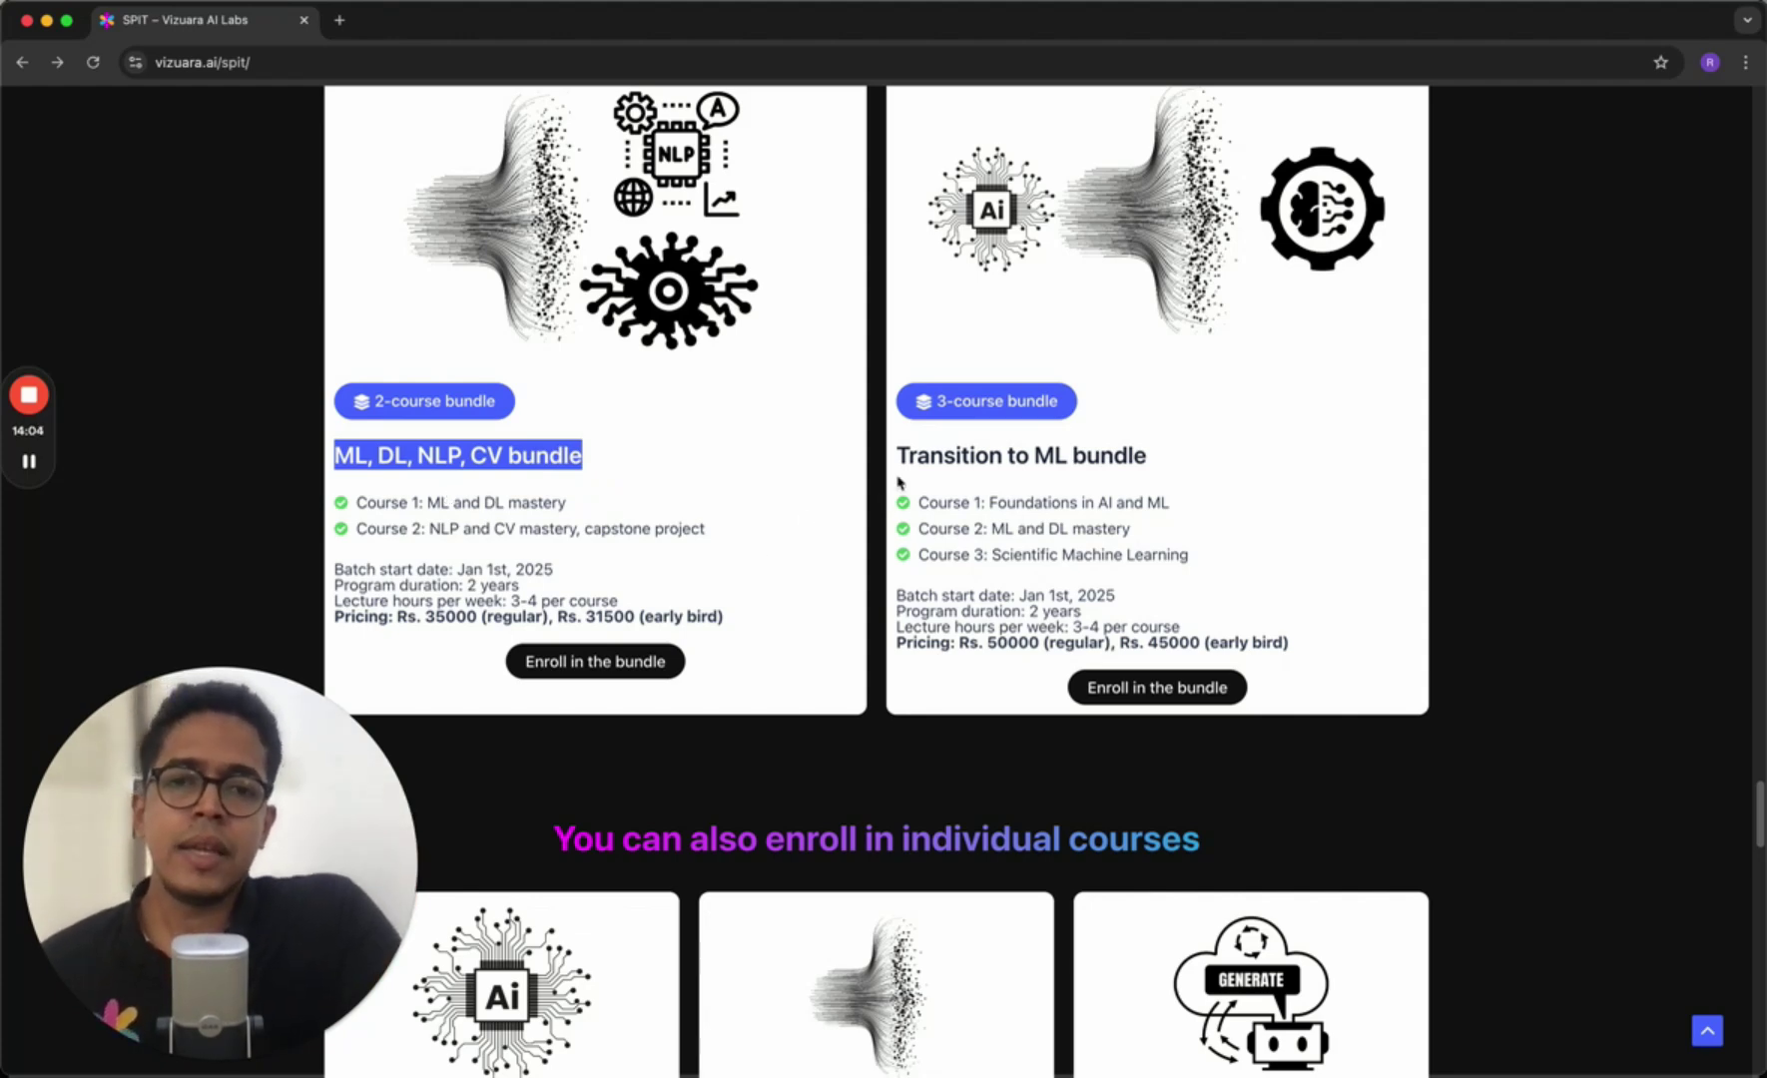
- Highlight the Transition to ML bundle: its three courses, Scientific Machine Learning and Foundations in AI and ML
{"action": "left_click_drag", "start_coordinate": [901, 455], "coordinate": [1135, 456]}
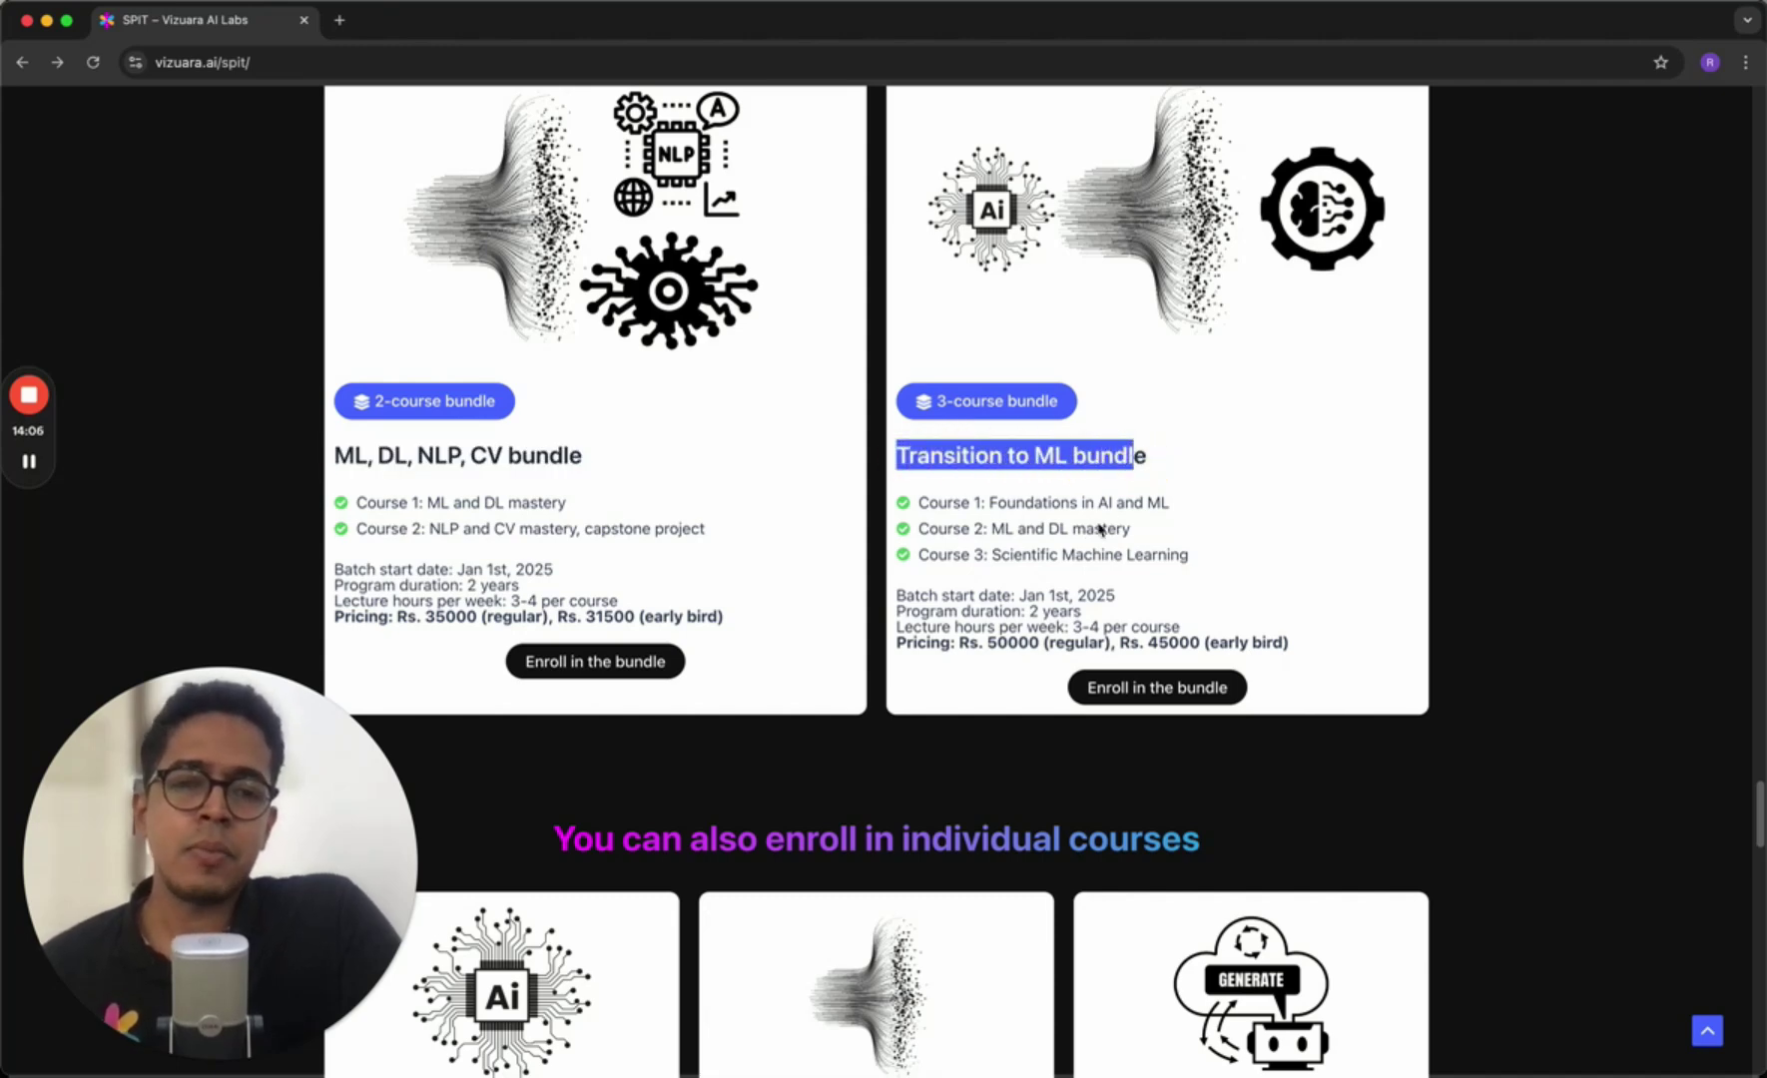
{"action": "left_click_drag", "start_coordinate": [992, 555], "coordinate": [1190, 557]}
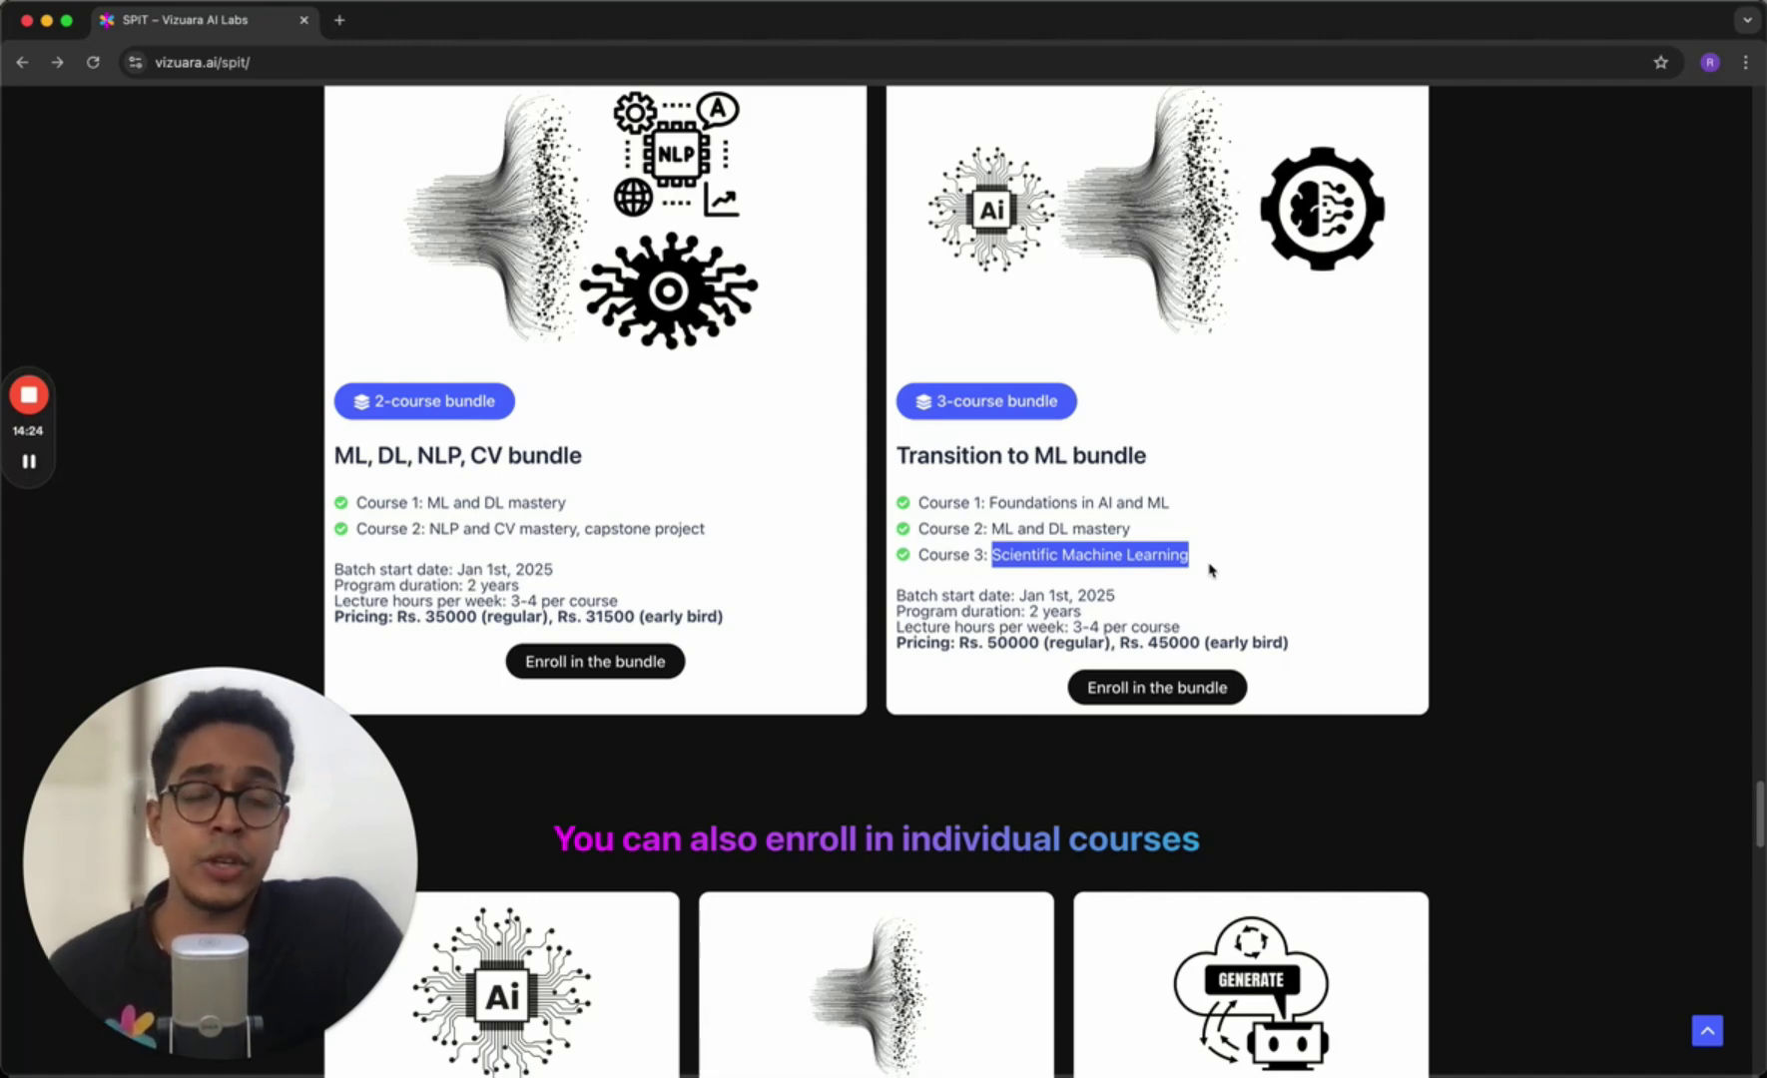
{"action": "left_click", "coordinate": [1236, 565]}
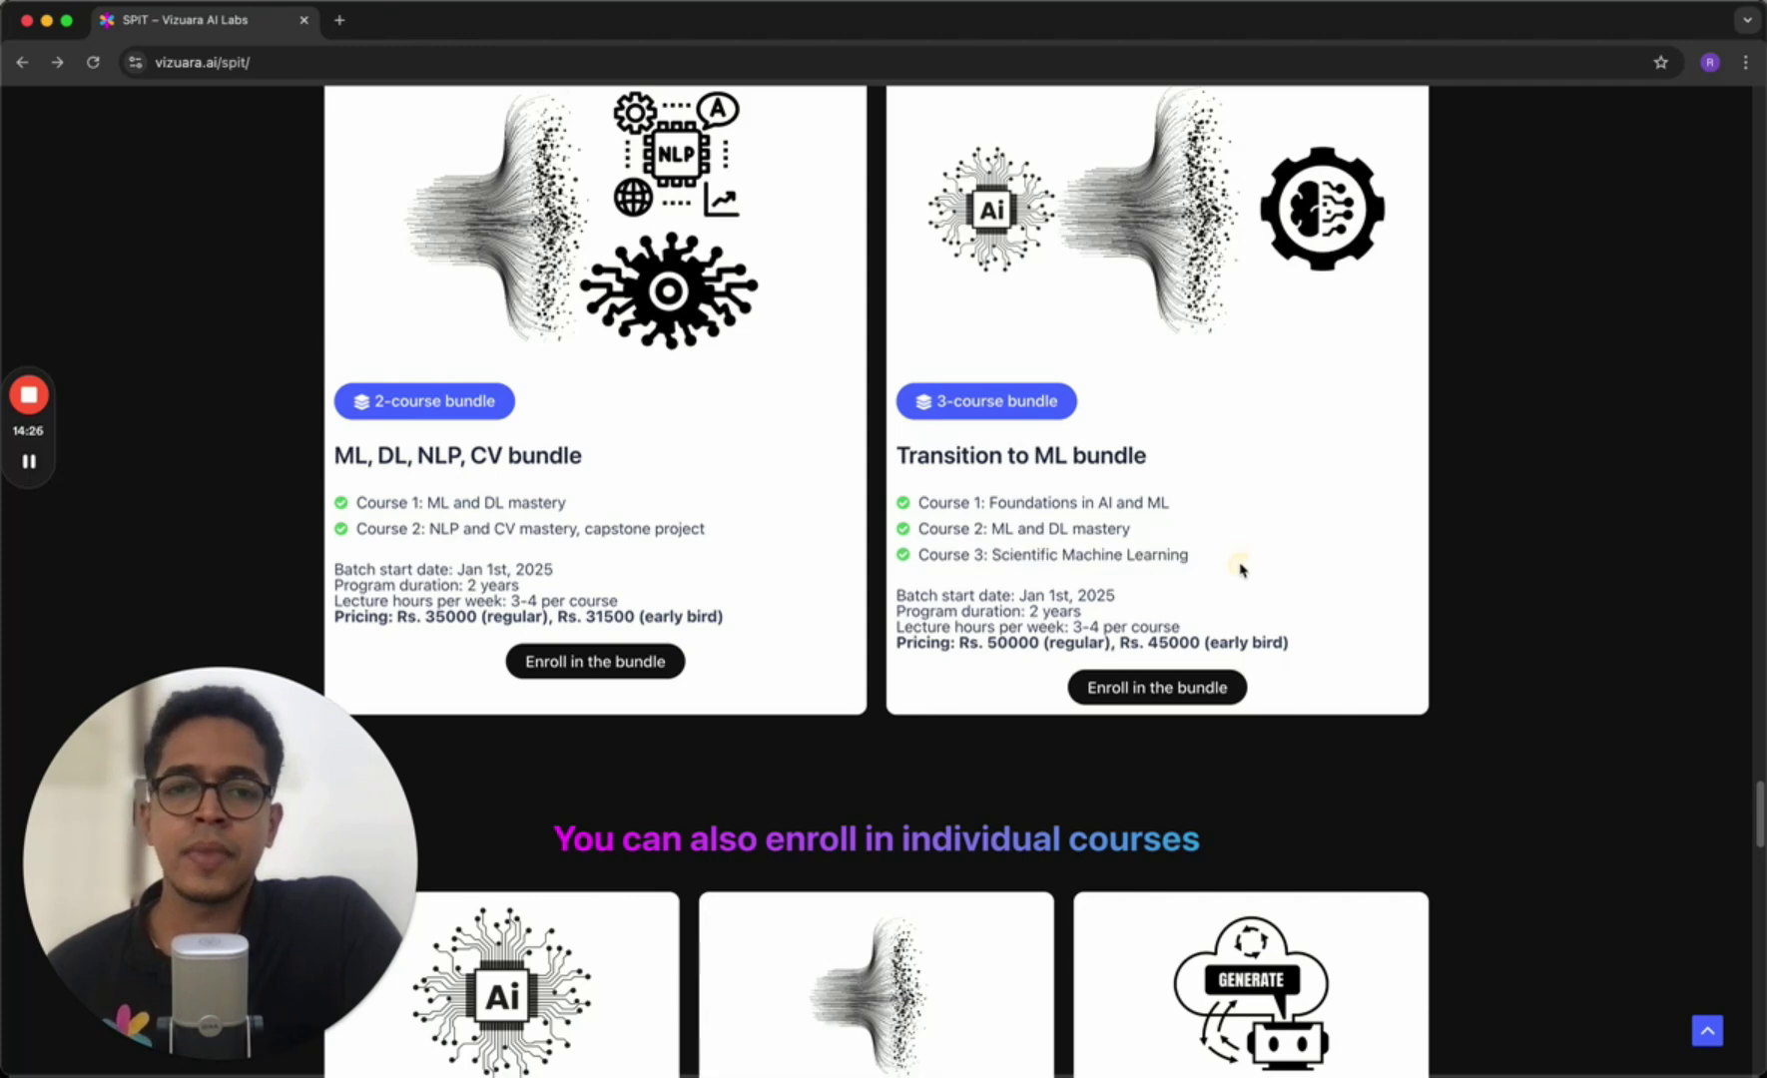
{"action": "left_click_drag", "start_coordinate": [992, 557], "coordinate": [1221, 568]}
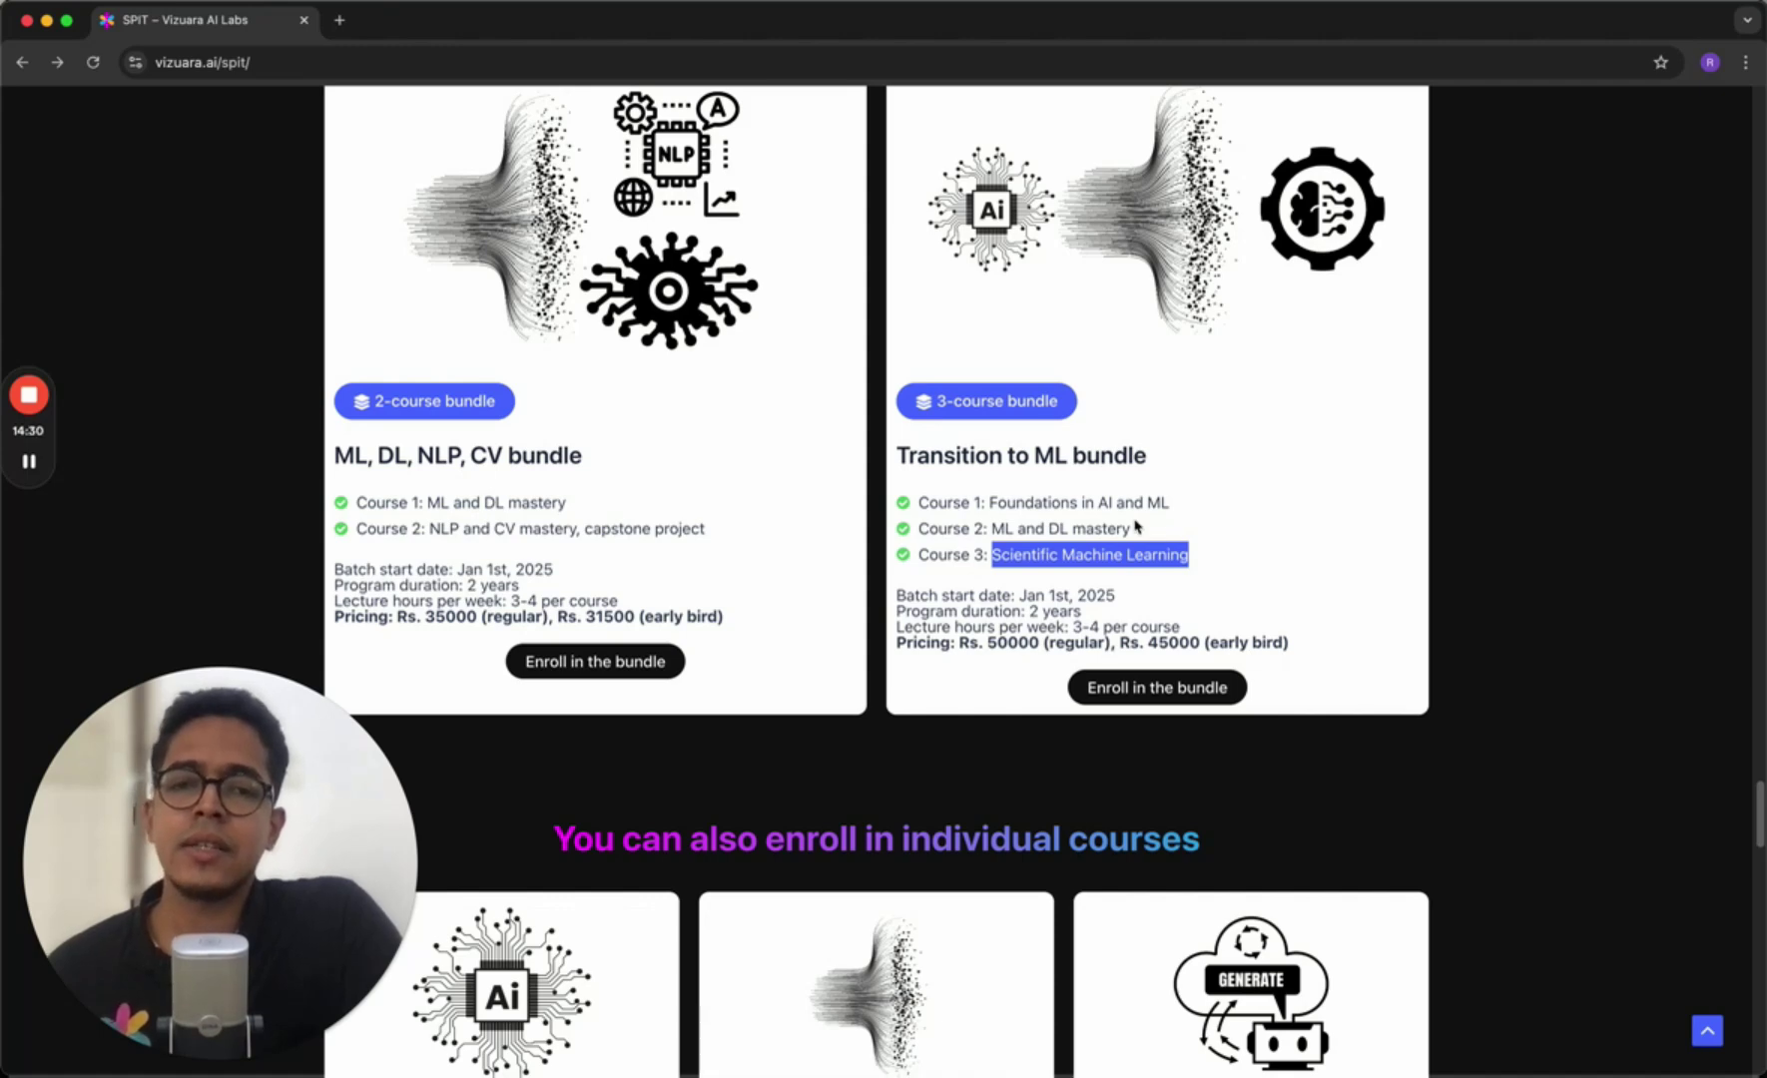
{"action": "left_click_drag", "start_coordinate": [920, 502], "coordinate": [1223, 560]}
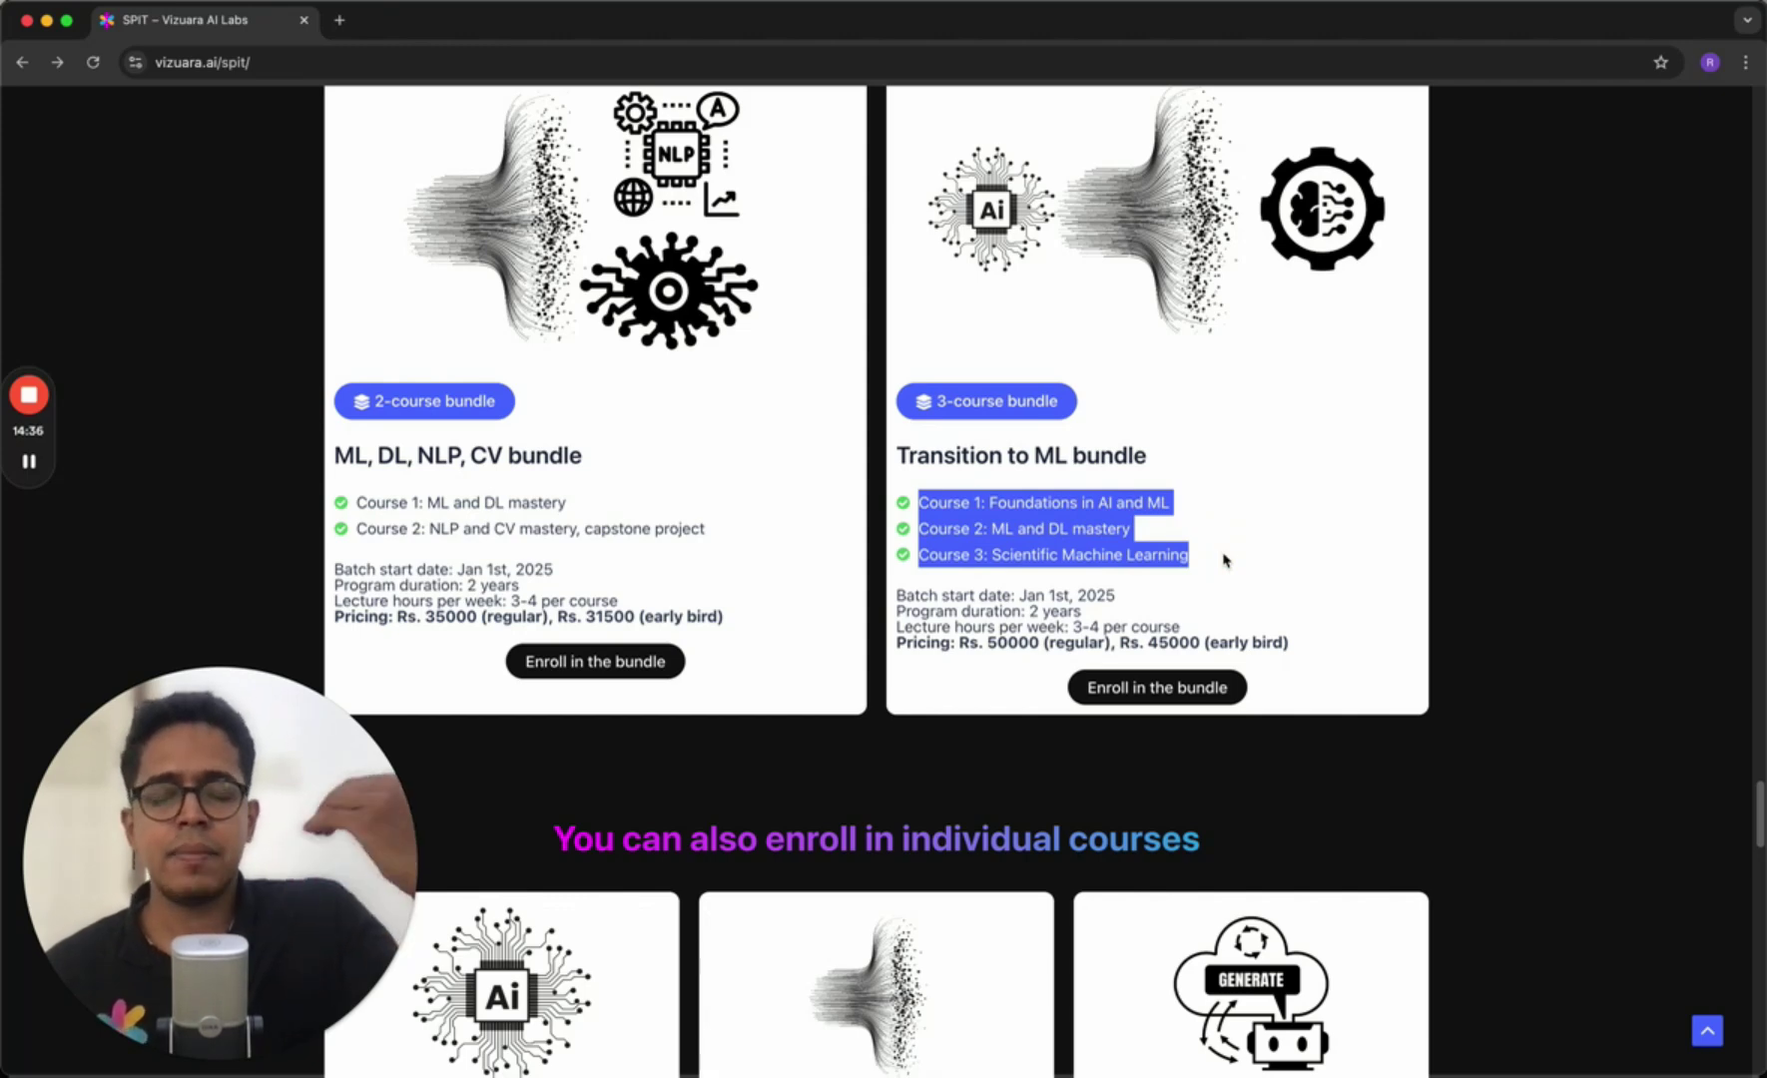
{"action": "left_click", "coordinate": [1223, 553]}
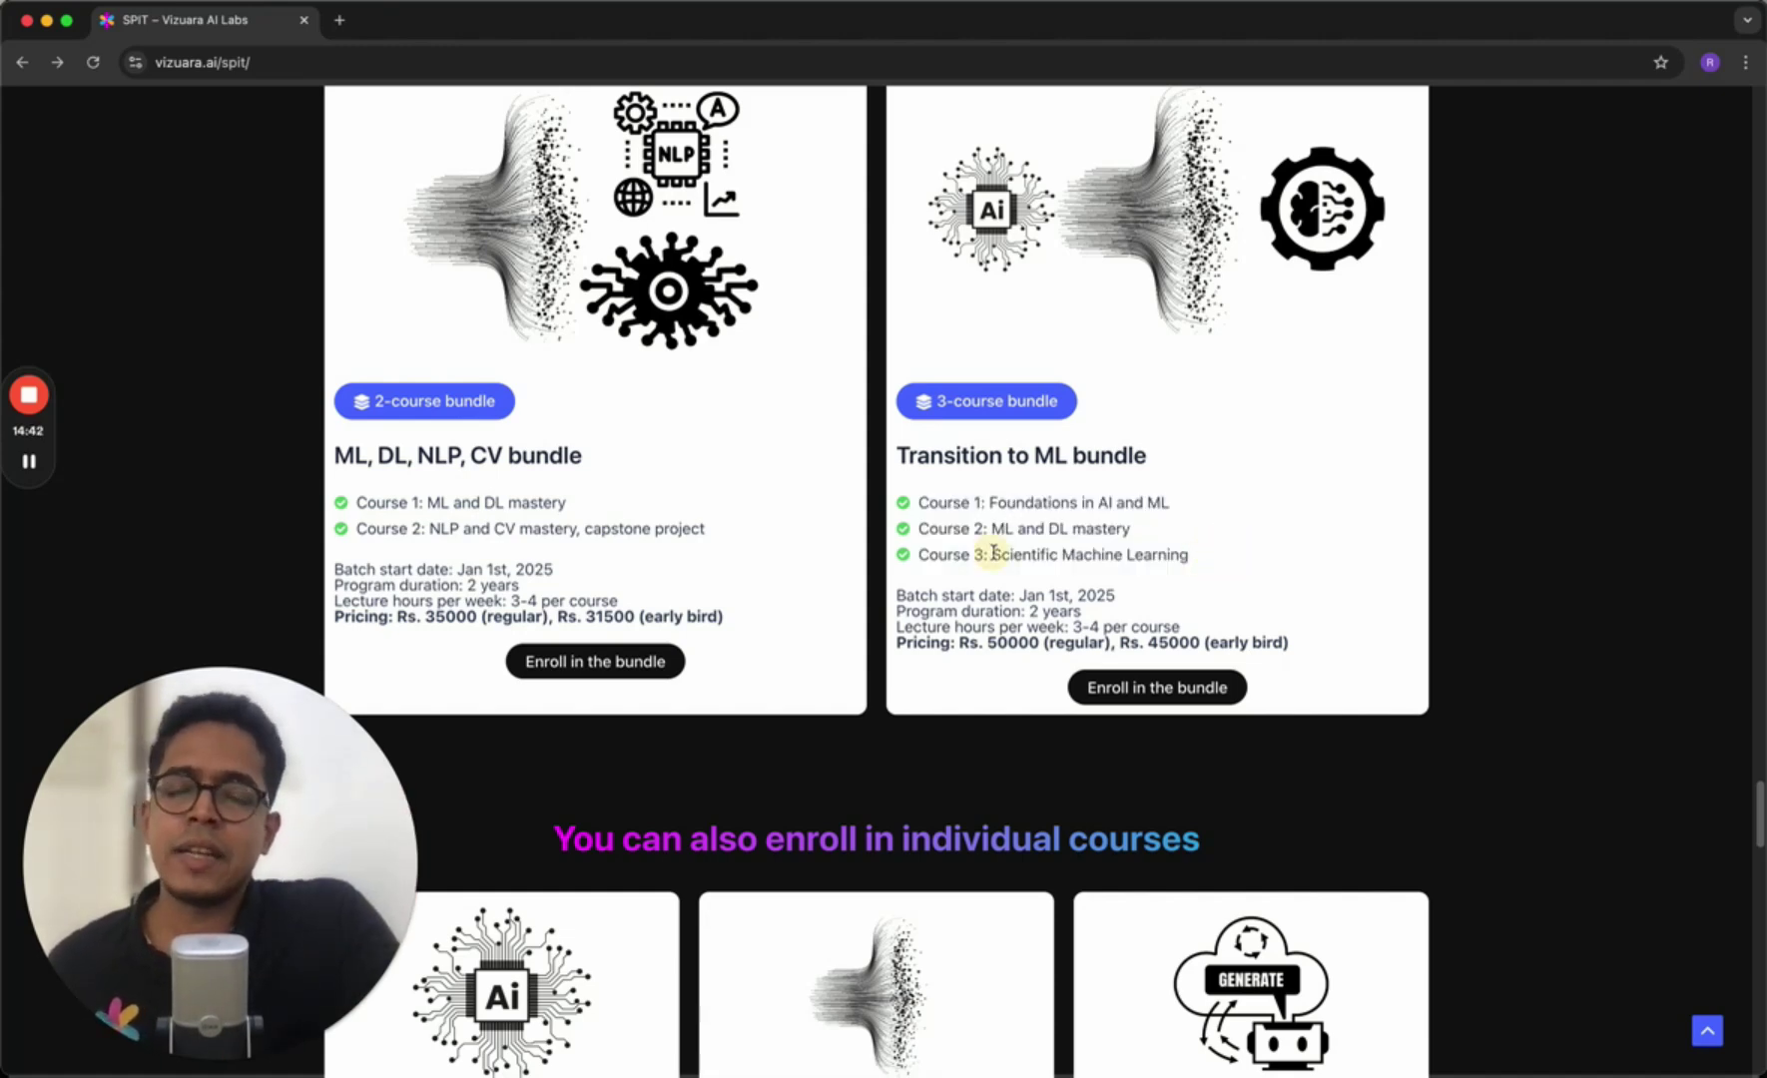
{"action": "left_click_drag", "start_coordinate": [993, 554], "coordinate": [1191, 557]}
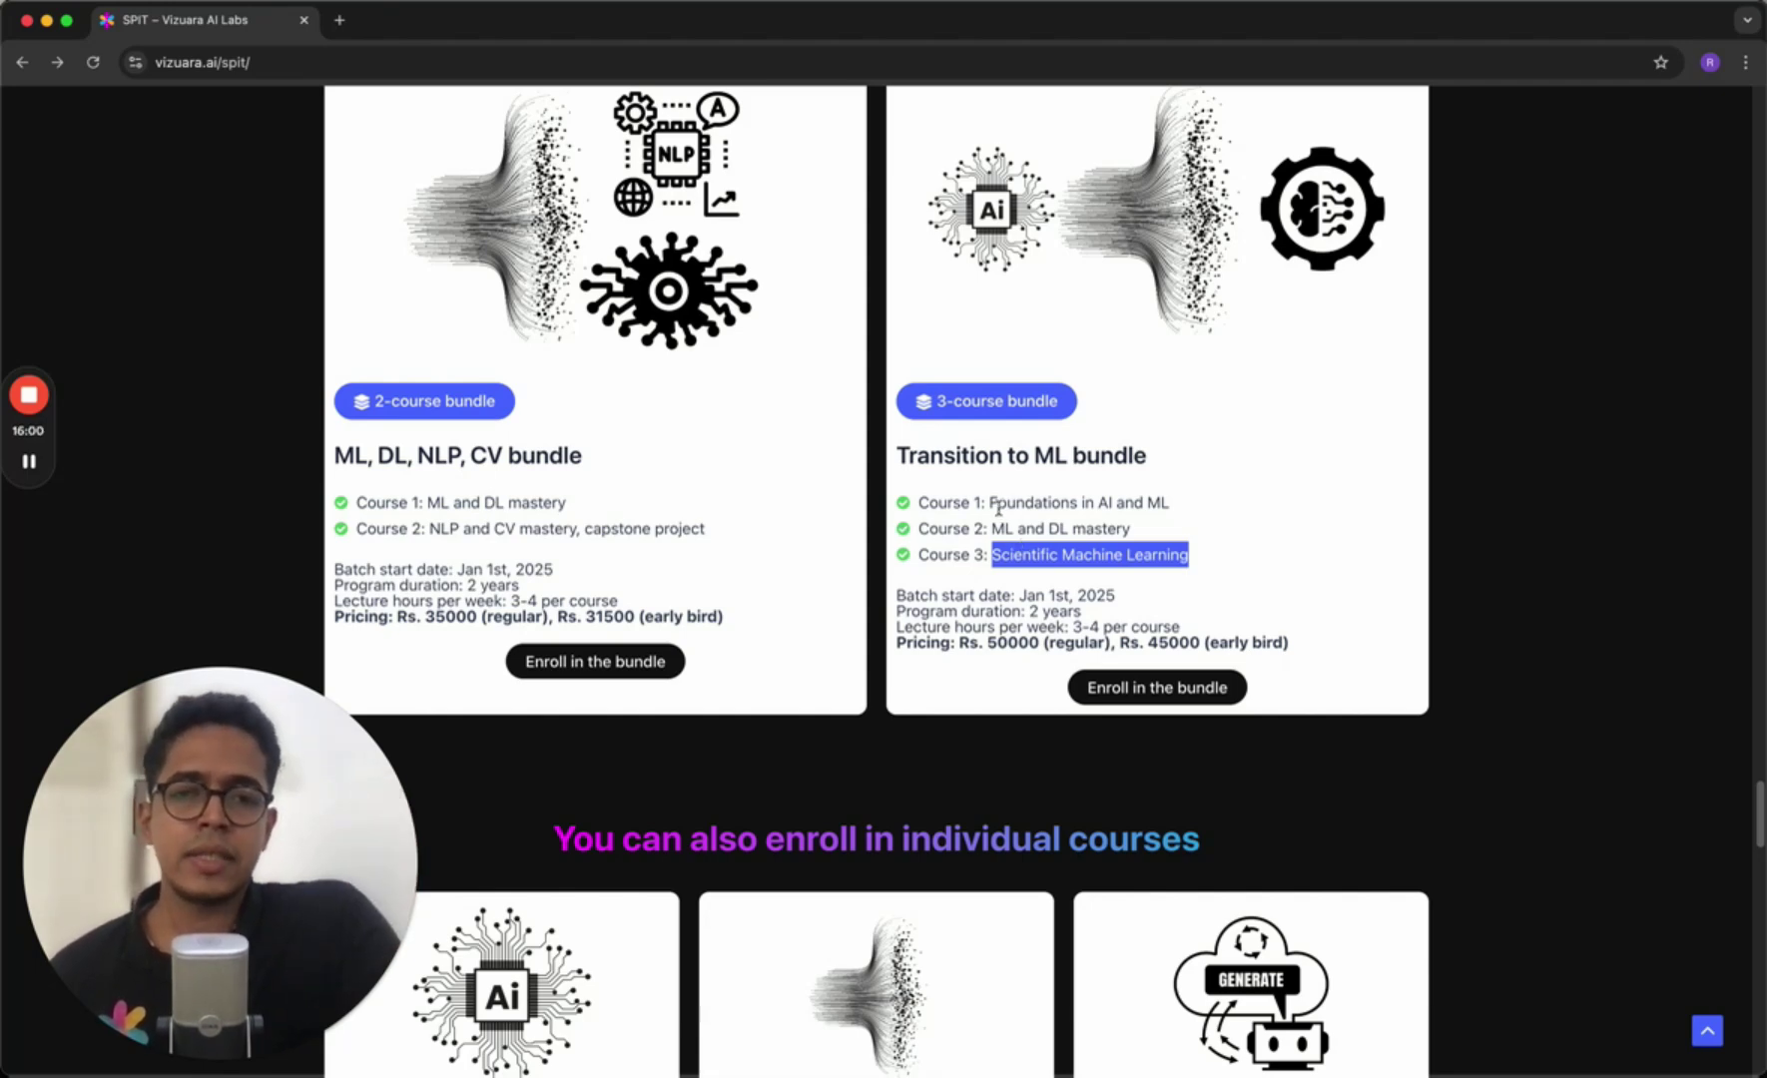
{"action": "left_click_drag", "start_coordinate": [989, 504], "coordinate": [1169, 504]}
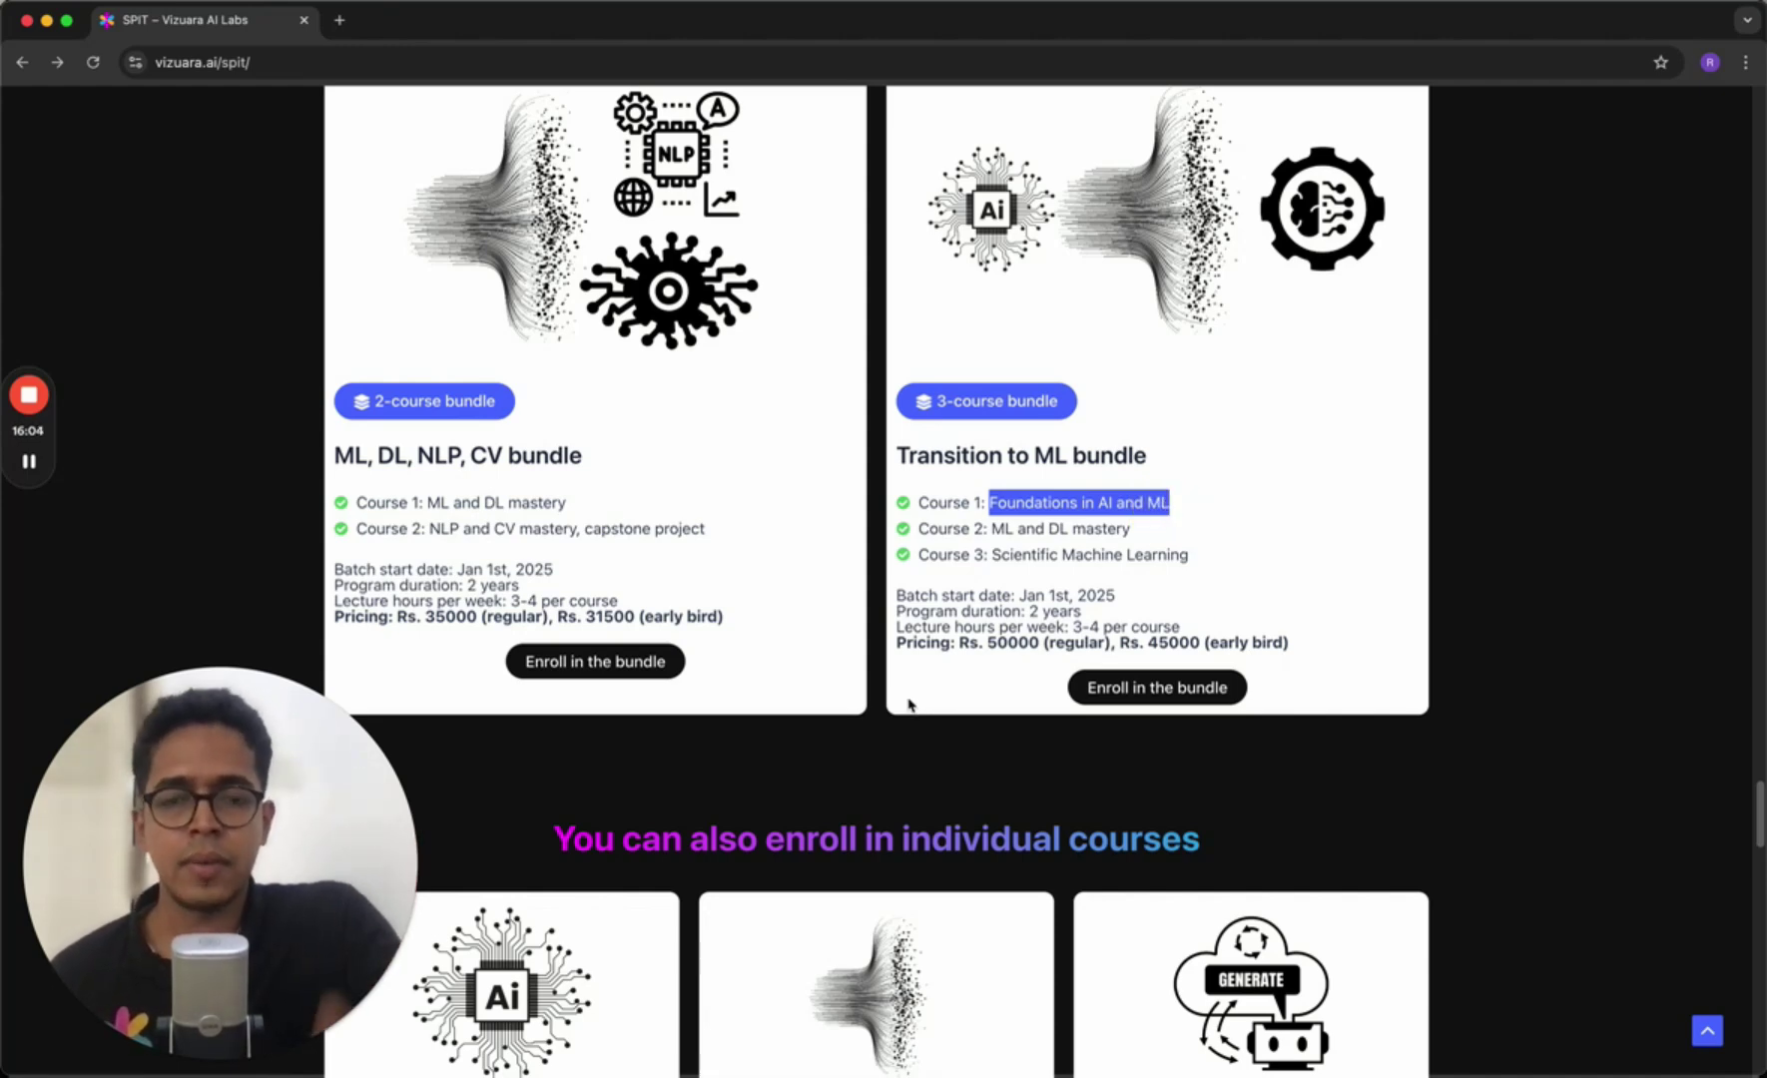
{"action": "scroll", "coordinate": [877, 736], "scroll_direction": "down", "scroll_amount": 5}
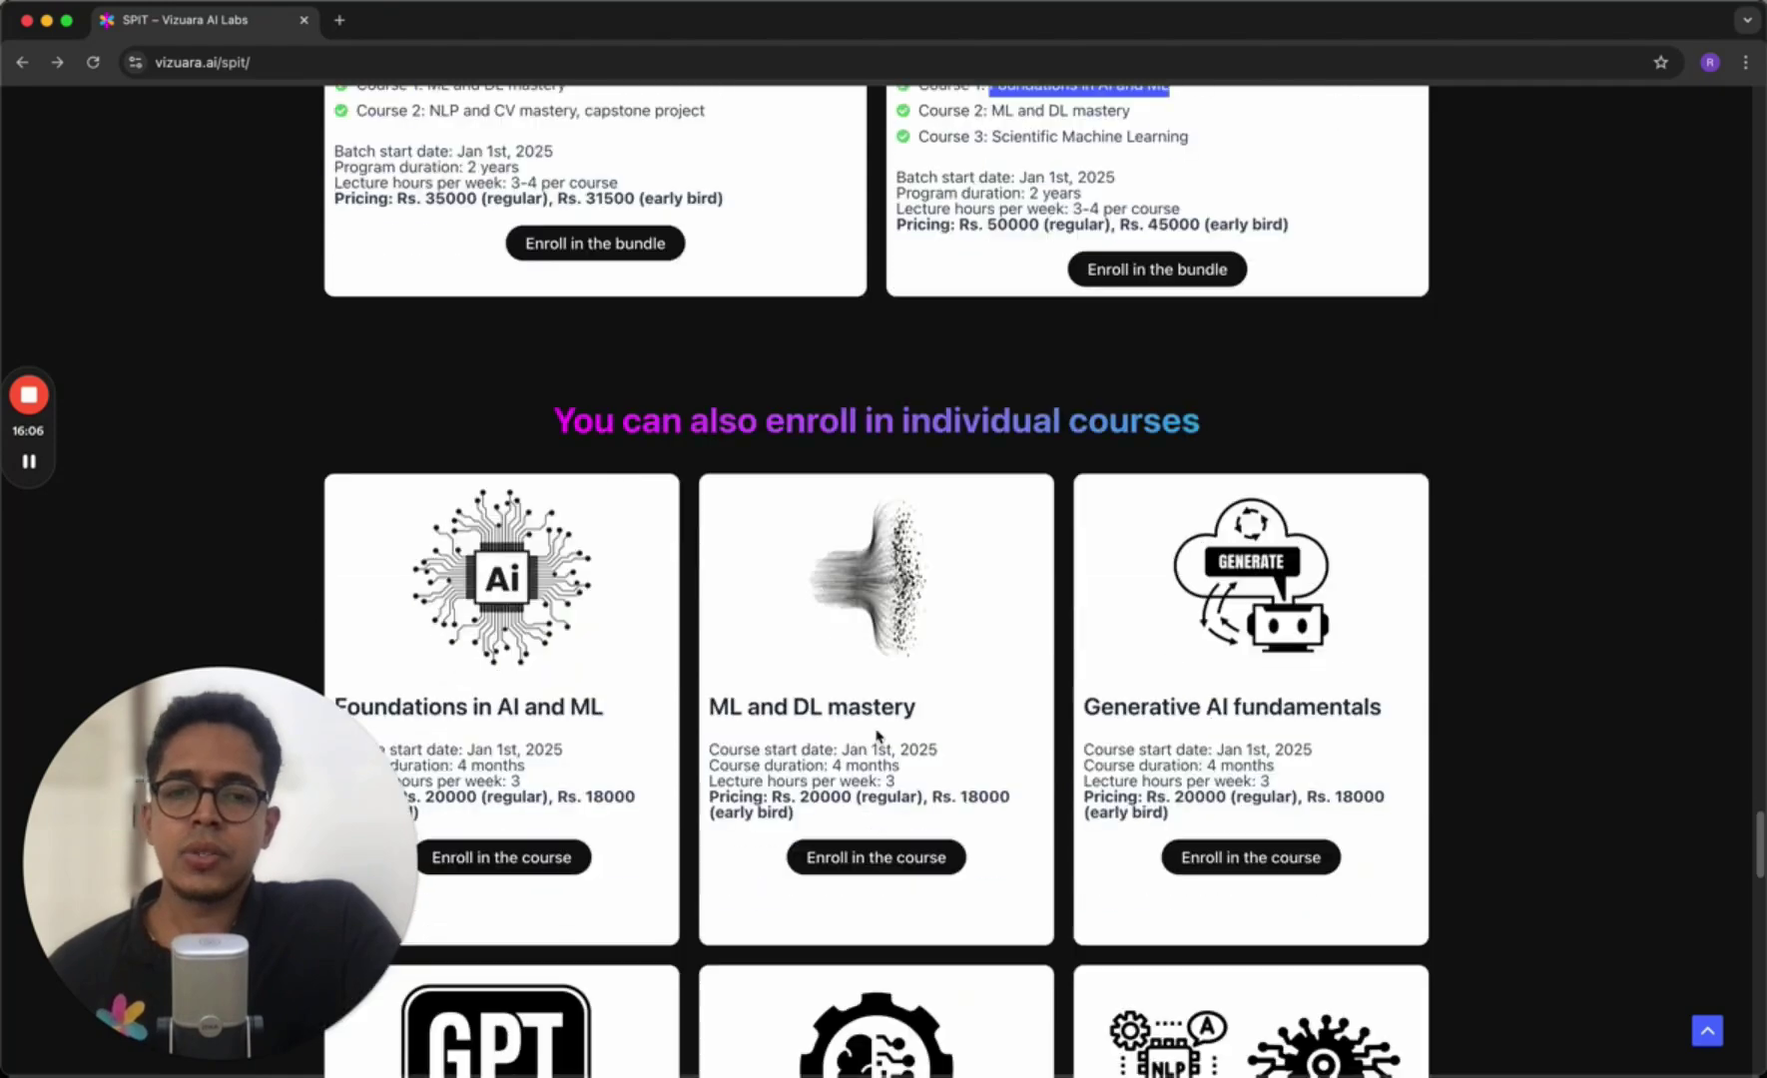
{"action": "scroll", "coordinate": [867, 542], "scroll_direction": "down", "scroll_amount": 3}
{"action": "scroll", "coordinate": [735, 492], "scroll_direction": "down", "scroll_amount": 5}
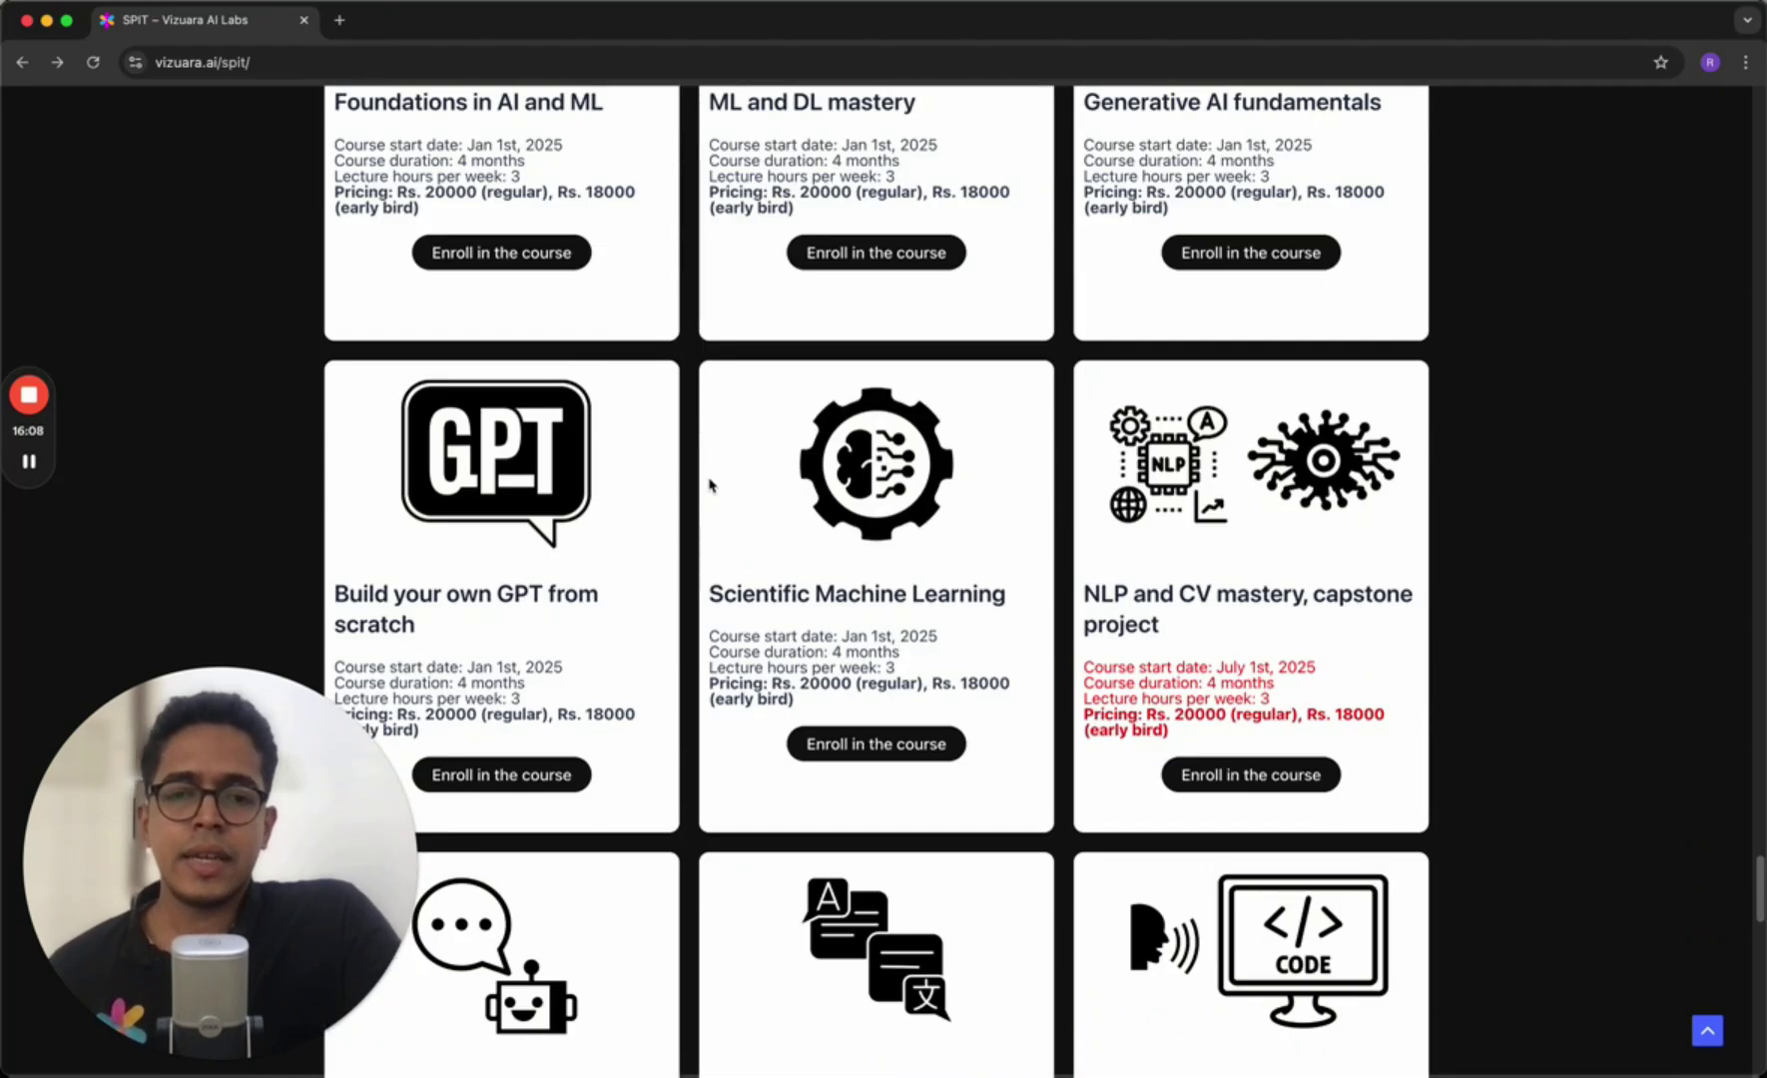
{"action": "scroll", "coordinate": [711, 487], "scroll_direction": "down", "scroll_amount": 2}
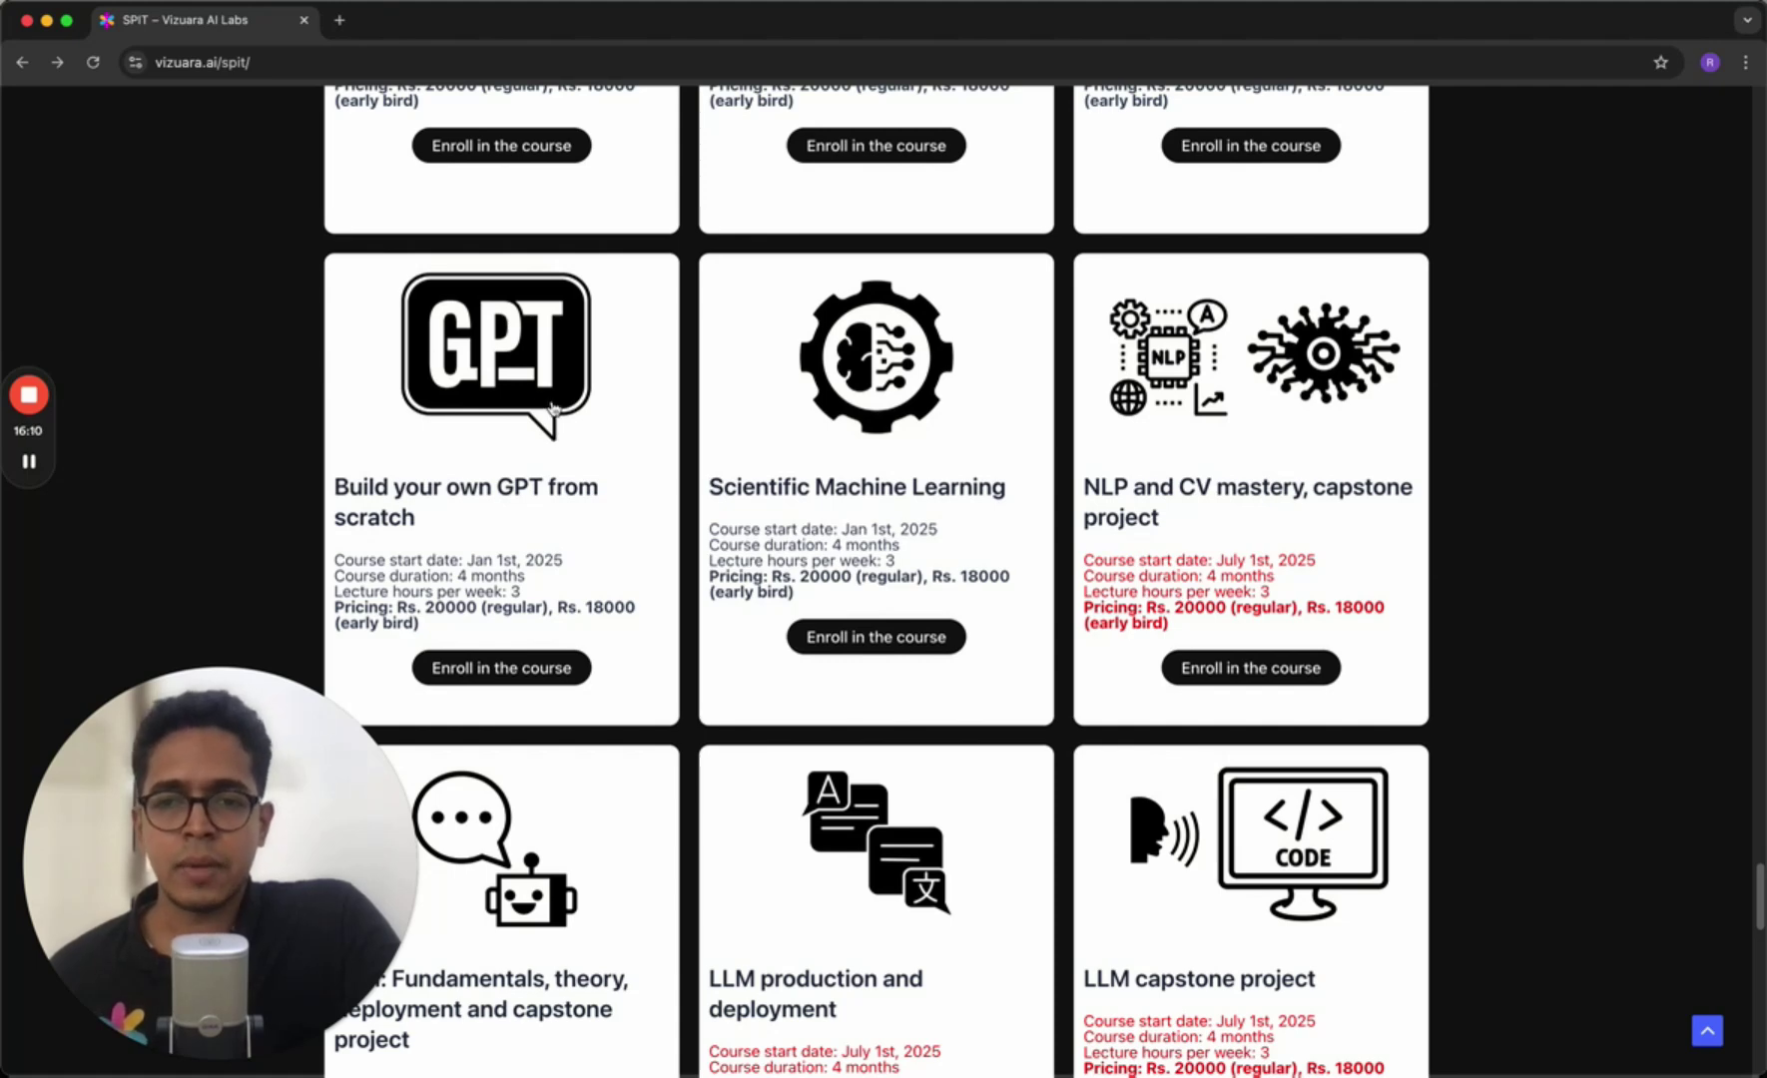
{"action": "scroll", "coordinate": [520, 462], "scroll_direction": "up", "scroll_amount": 3}
{"action": "scroll", "coordinate": [907, 221], "scroll_direction": "up", "scroll_amount": 1}
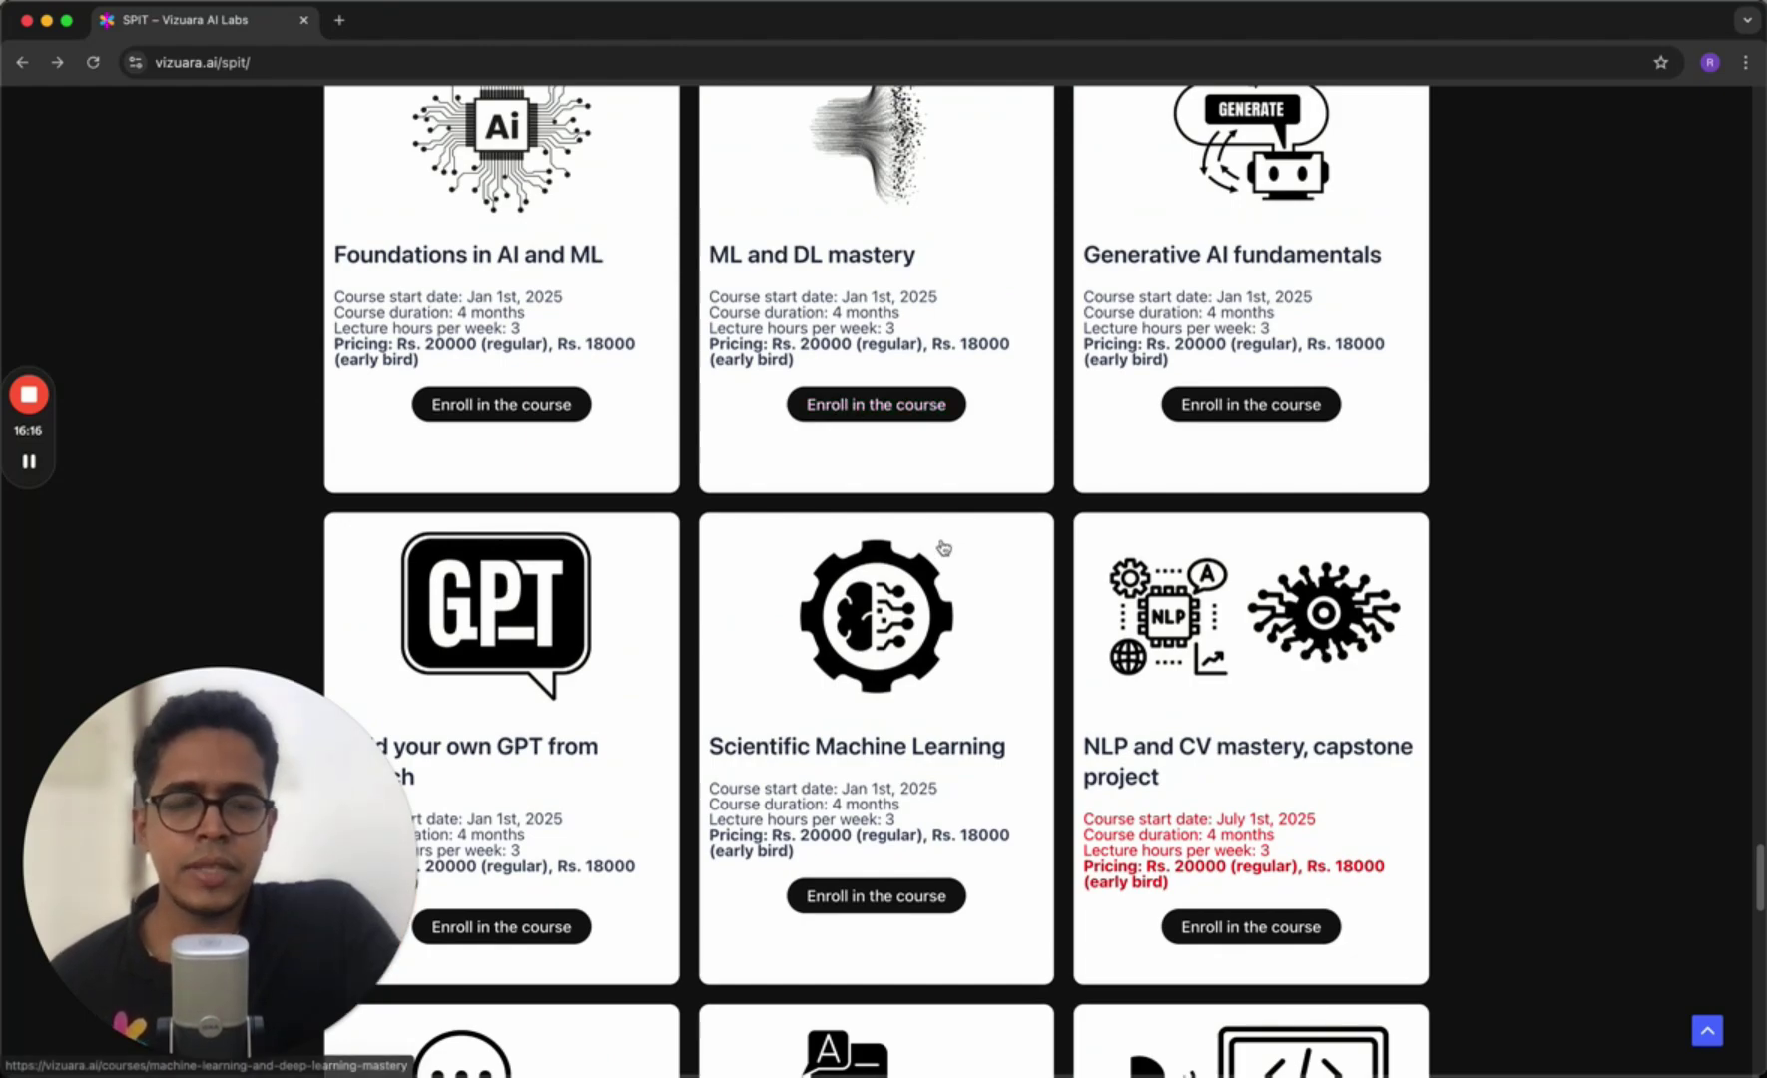
{"action": "scroll", "coordinate": [885, 510], "scroll_direction": "down", "scroll_amount": 5}
{"action": "scroll", "coordinate": [884, 510], "scroll_direction": "down", "scroll_amount": 5}
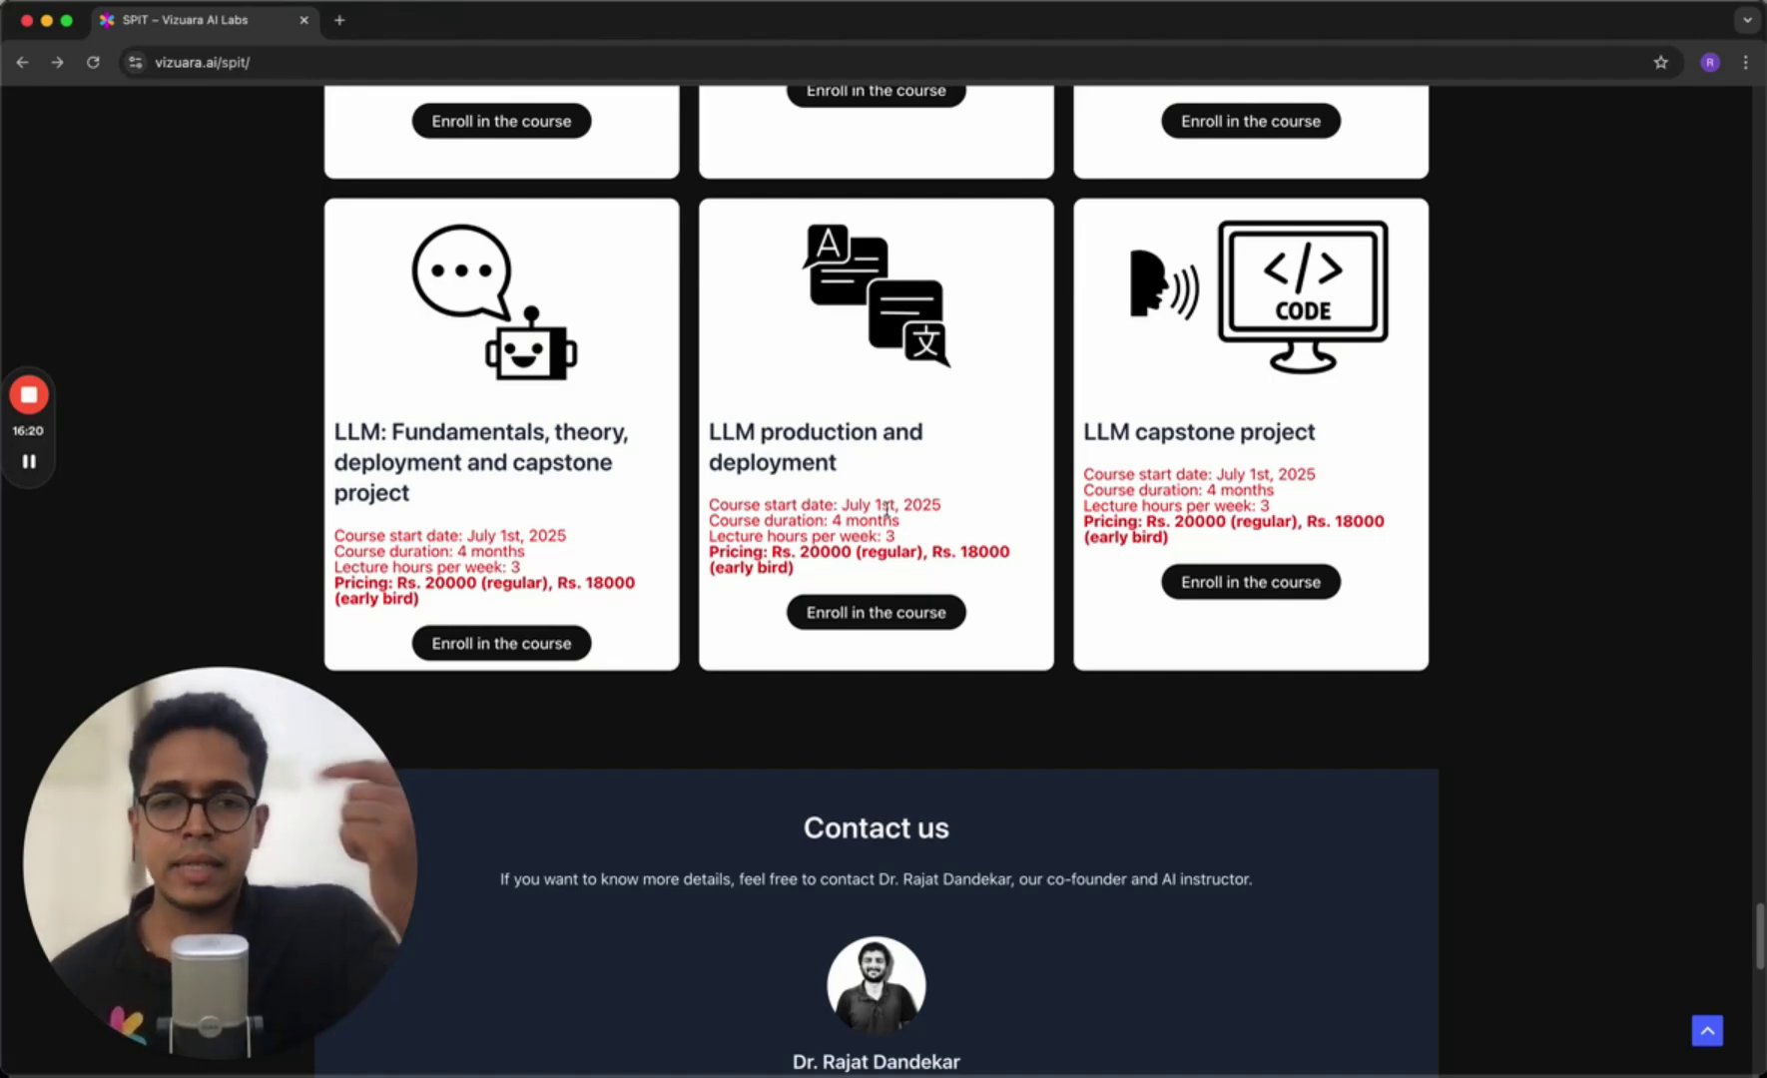
{"action": "scroll", "coordinate": [885, 510], "scroll_direction": "up", "scroll_amount": 4}
{"action": "scroll", "coordinate": [885, 510], "scroll_direction": "up", "scroll_amount": 4}
{"action": "scroll", "coordinate": [901, 490], "scroll_direction": "up", "scroll_amount": 4}
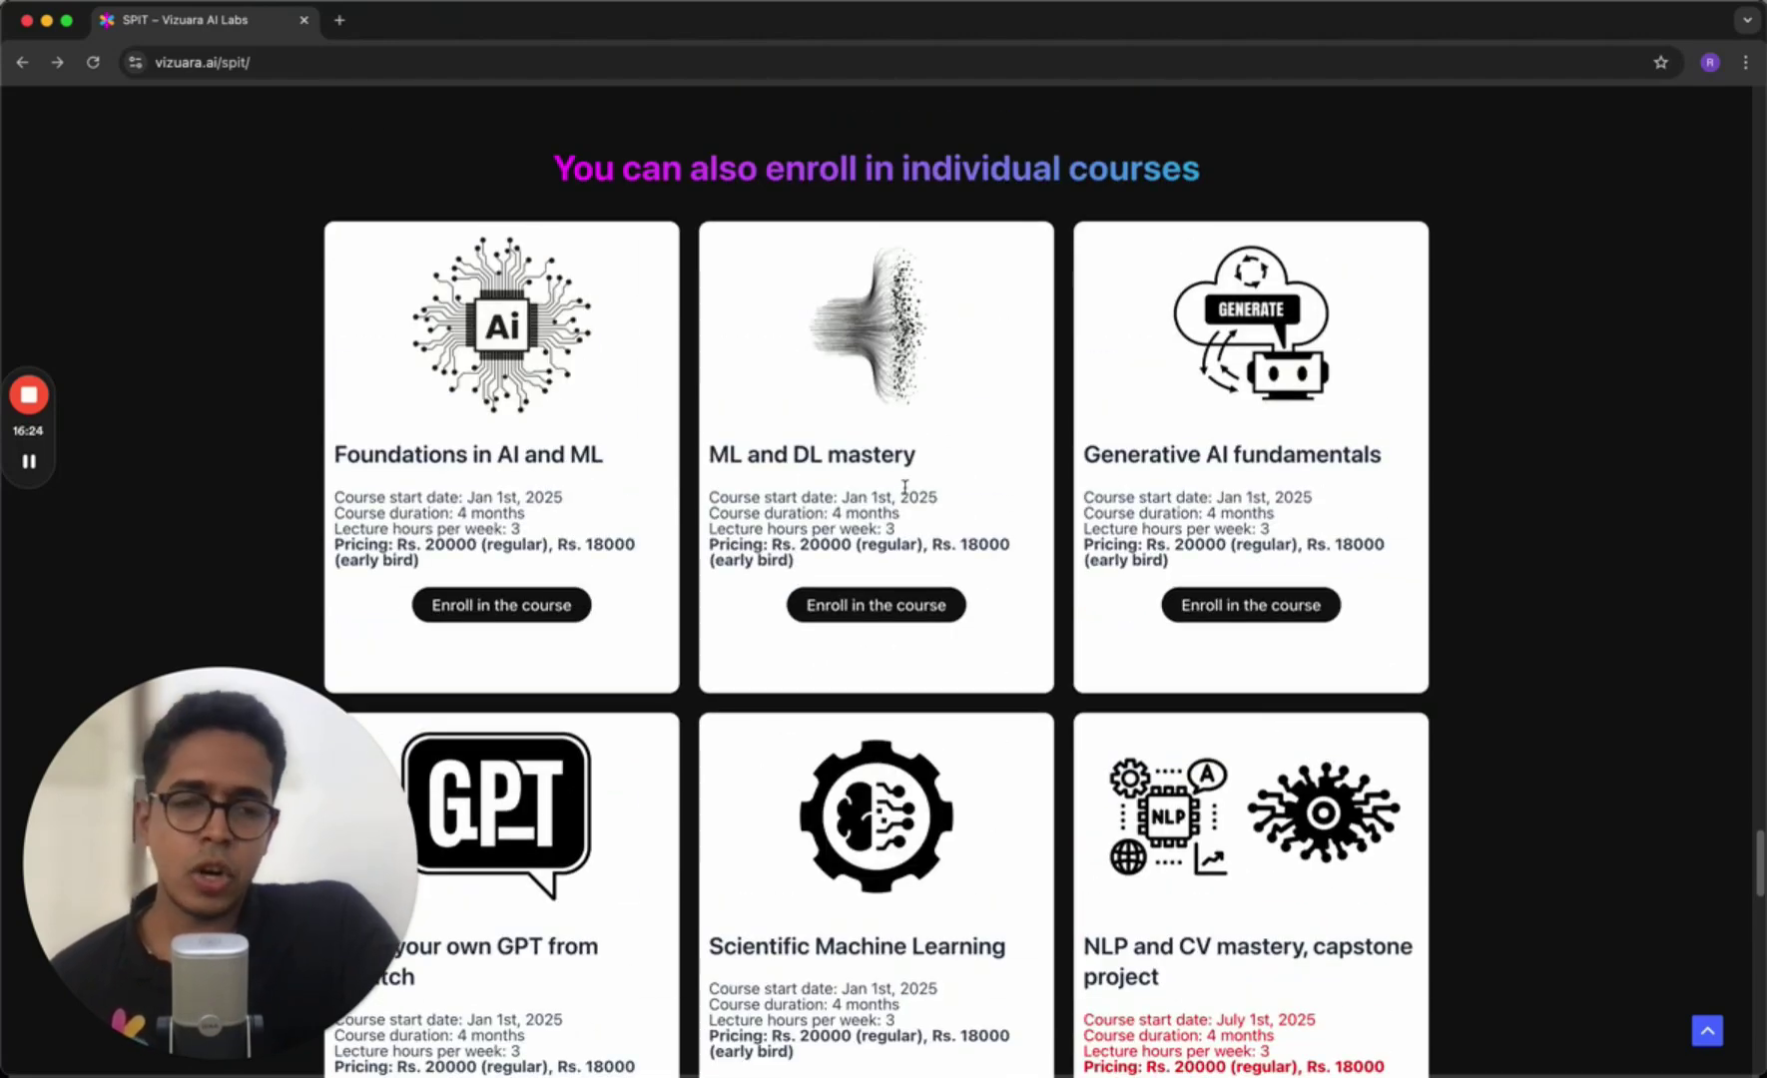
{"action": "scroll", "coordinate": [904, 488], "scroll_direction": "down", "scroll_amount": 2}
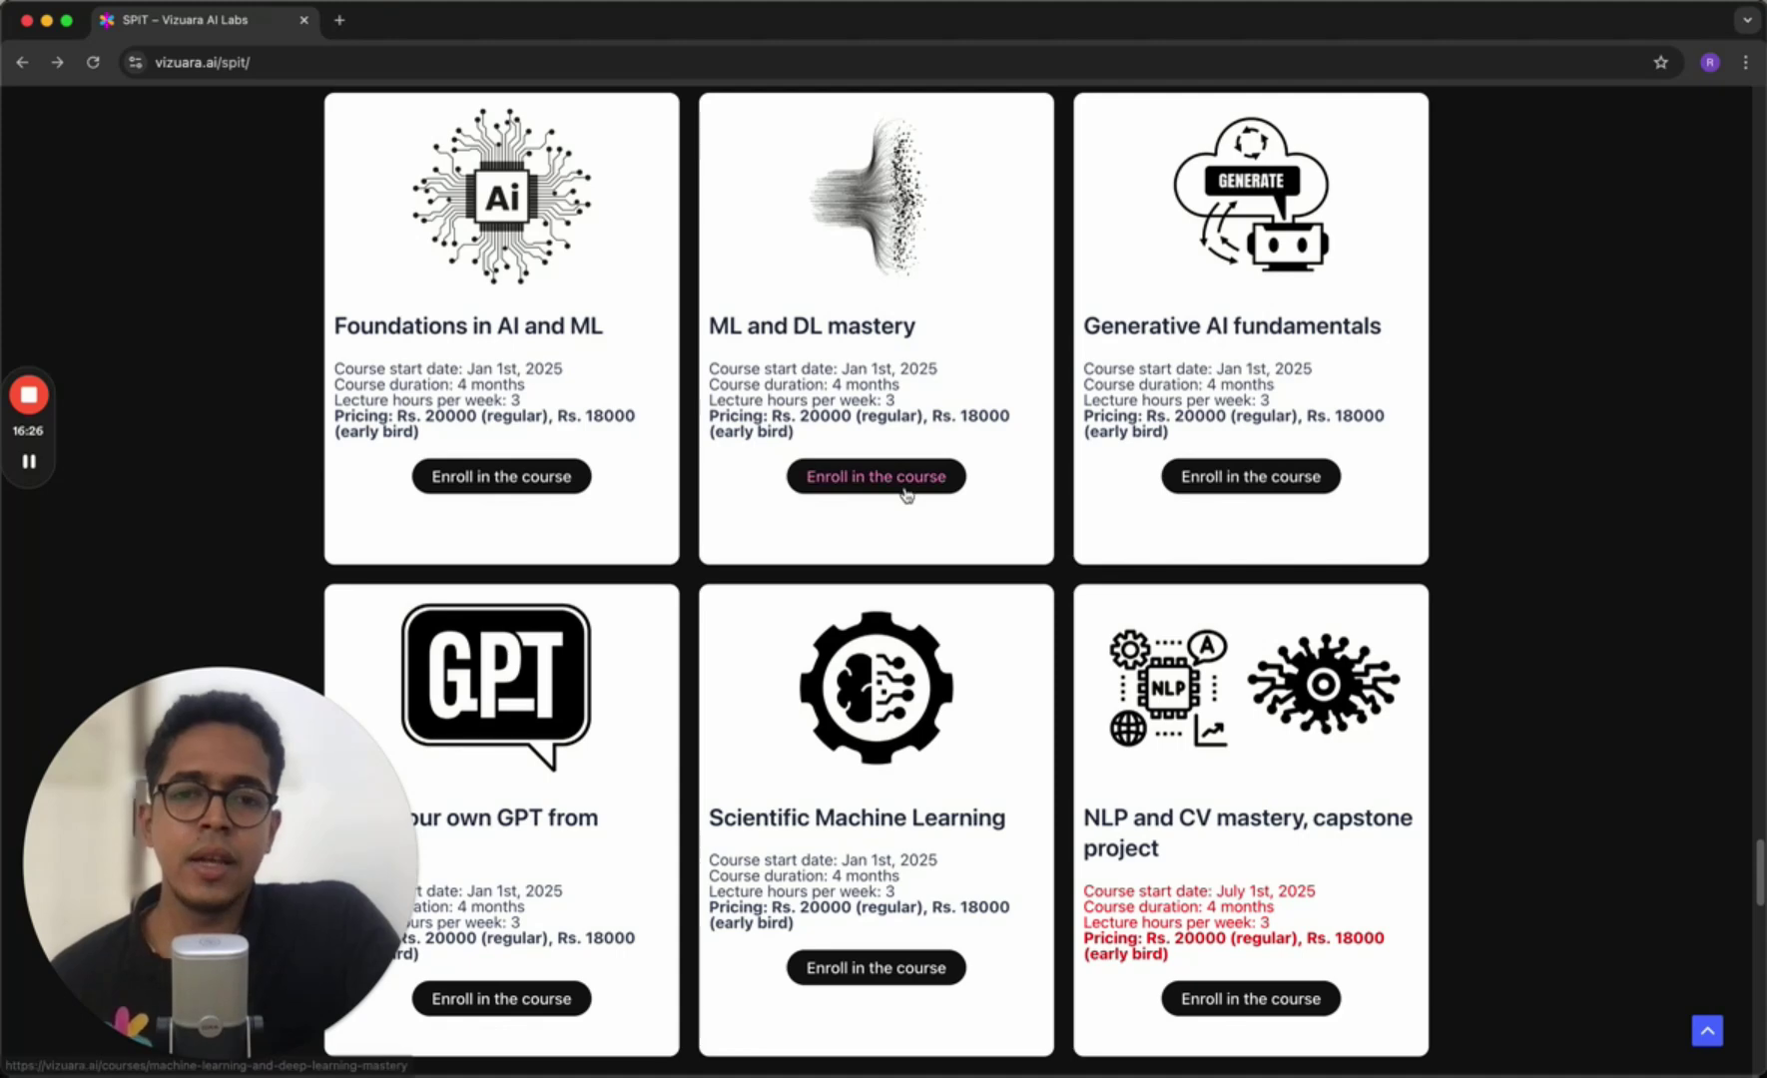
{"action": "scroll", "coordinate": [884, 469], "scroll_direction": "down", "scroll_amount": 2}
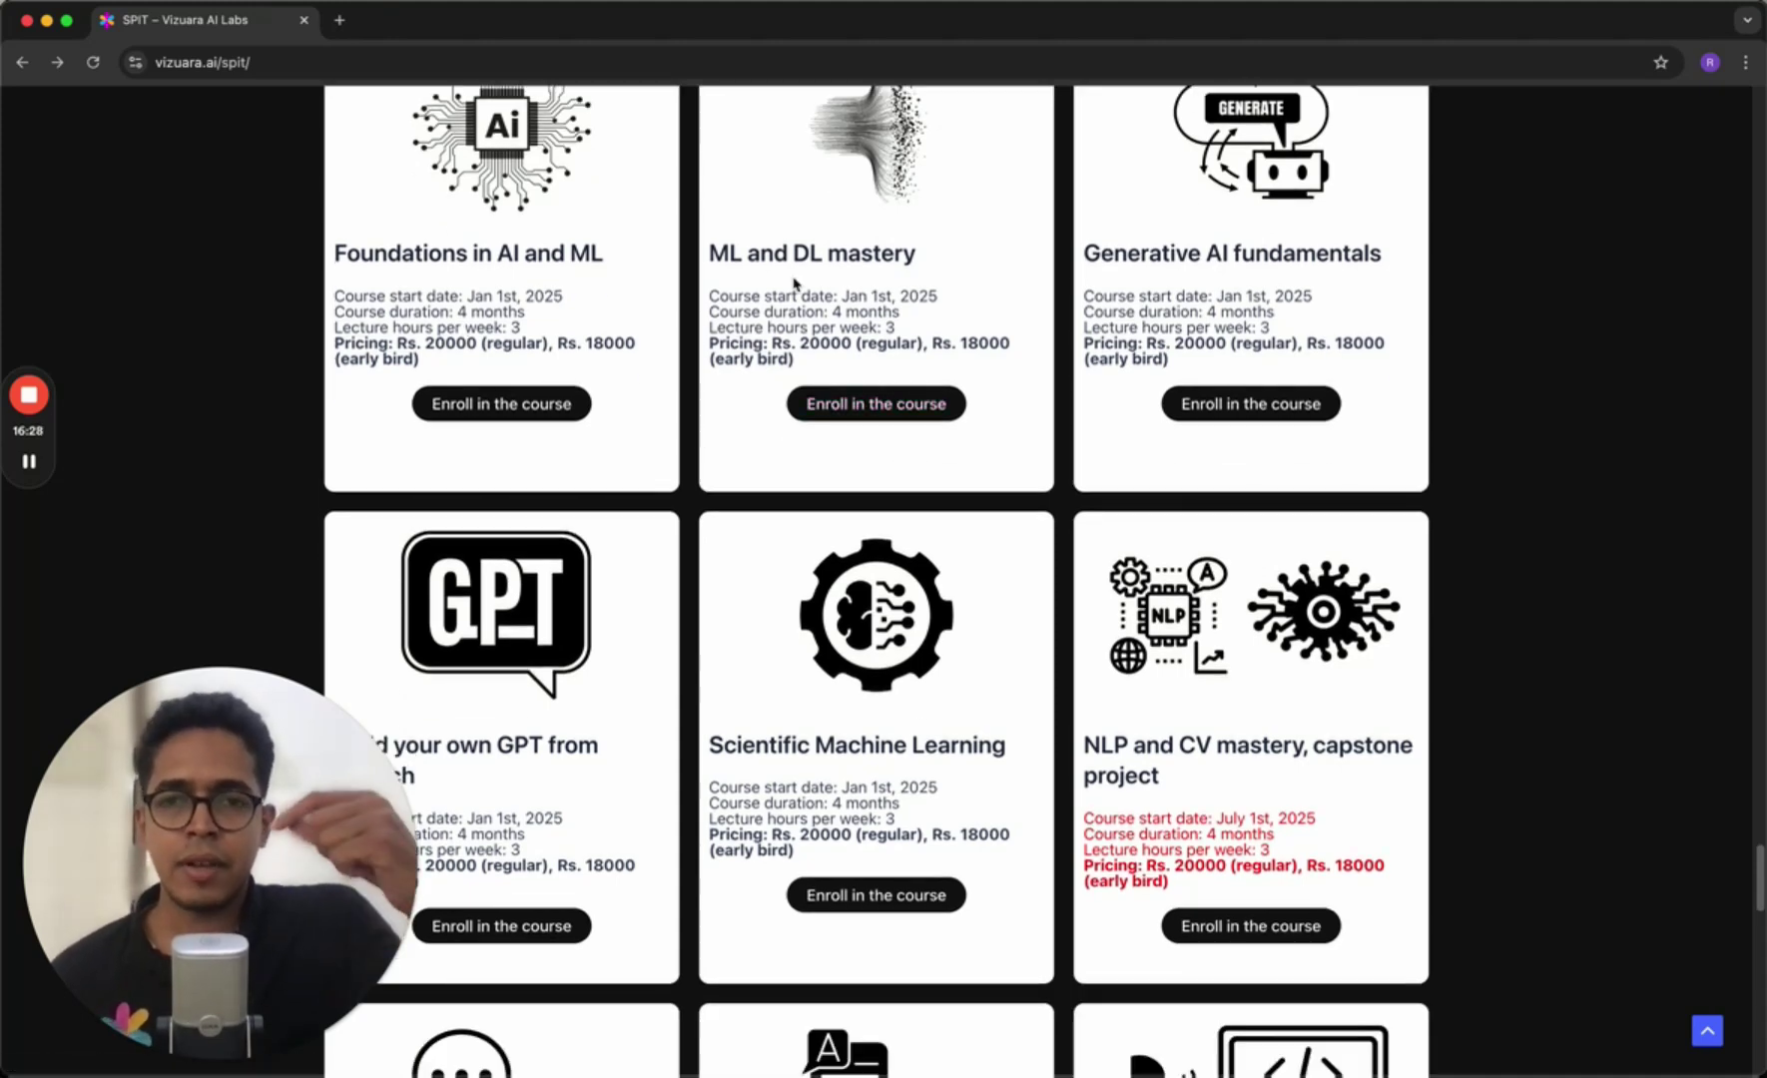
{"action": "scroll", "coordinate": [795, 285], "scroll_direction": "down", "scroll_amount": 3}
{"action": "scroll", "coordinate": [884, 413], "scroll_direction": "down", "scroll_amount": 3}
{"action": "scroll", "coordinate": [1104, 344], "scroll_direction": "down", "scroll_amount": 1}
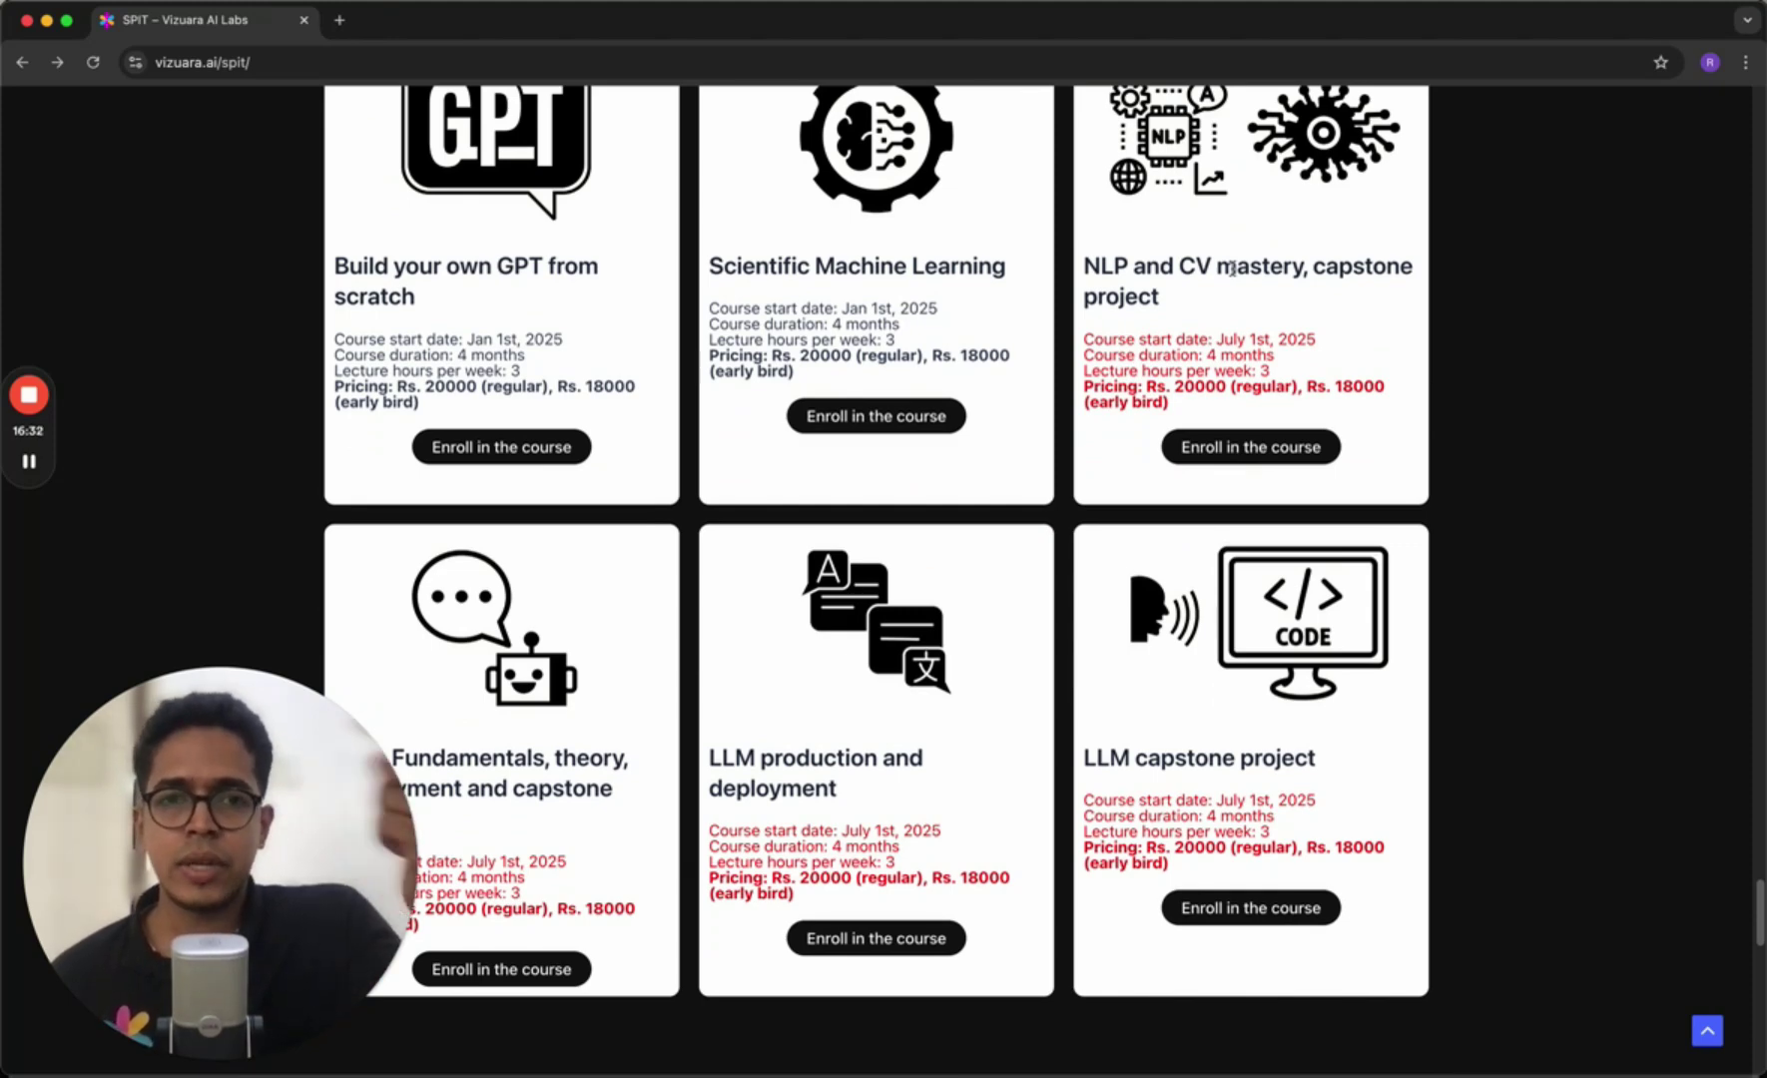
- Highlight the individual course titles: NLP and CV mastery, Foundations in AI and ML, ML and DL mastery, Generative AI, GPT from scratch, Scientific ML
{"action": "left_click_drag", "start_coordinate": [1086, 262], "coordinate": [1180, 300]}
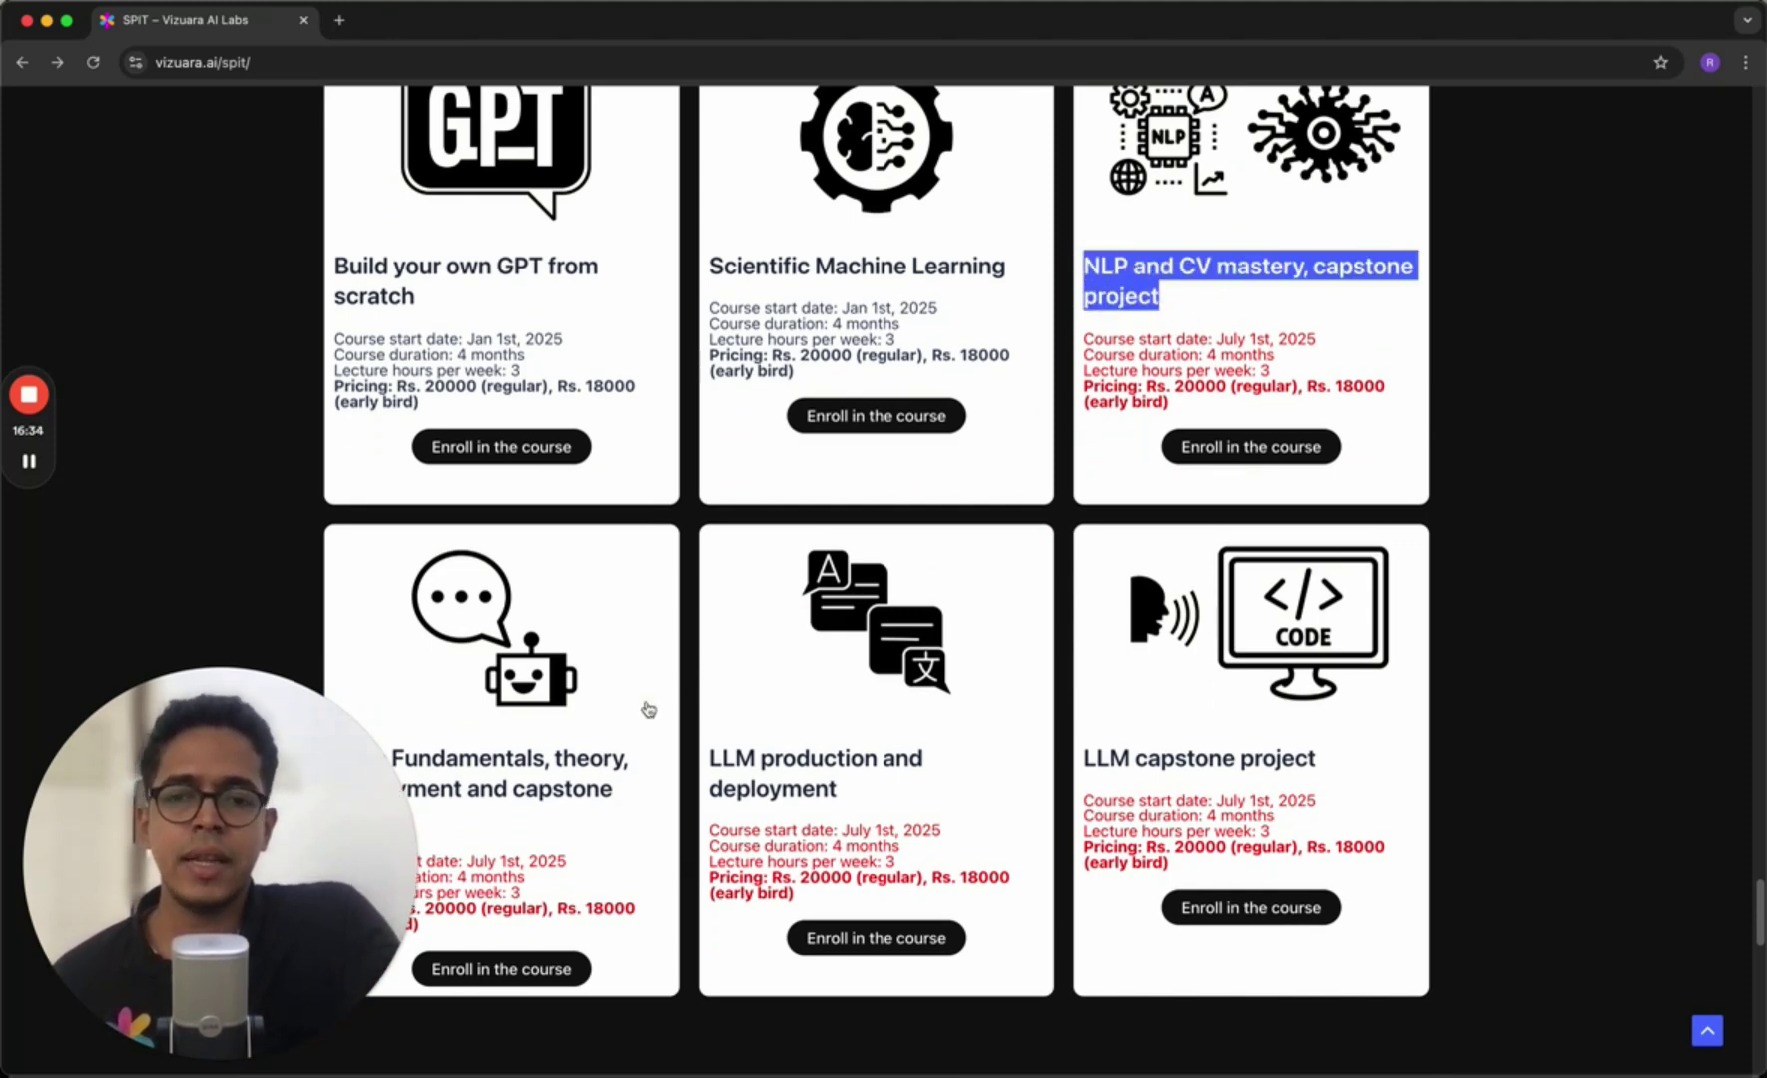
{"action": "scroll", "coordinate": [649, 710], "scroll_direction": "down", "scroll_amount": 1}
{"action": "left_click_drag", "start_coordinate": [430, 698], "coordinate": [483, 698]}
{"action": "left_click_drag", "start_coordinate": [718, 701], "coordinate": [822, 703]}
{"action": "left_click_drag", "start_coordinate": [1104, 698], "coordinate": [1208, 698]}
{"action": "scroll", "coordinate": [1197, 615], "scroll_direction": "down", "scroll_amount": 1}
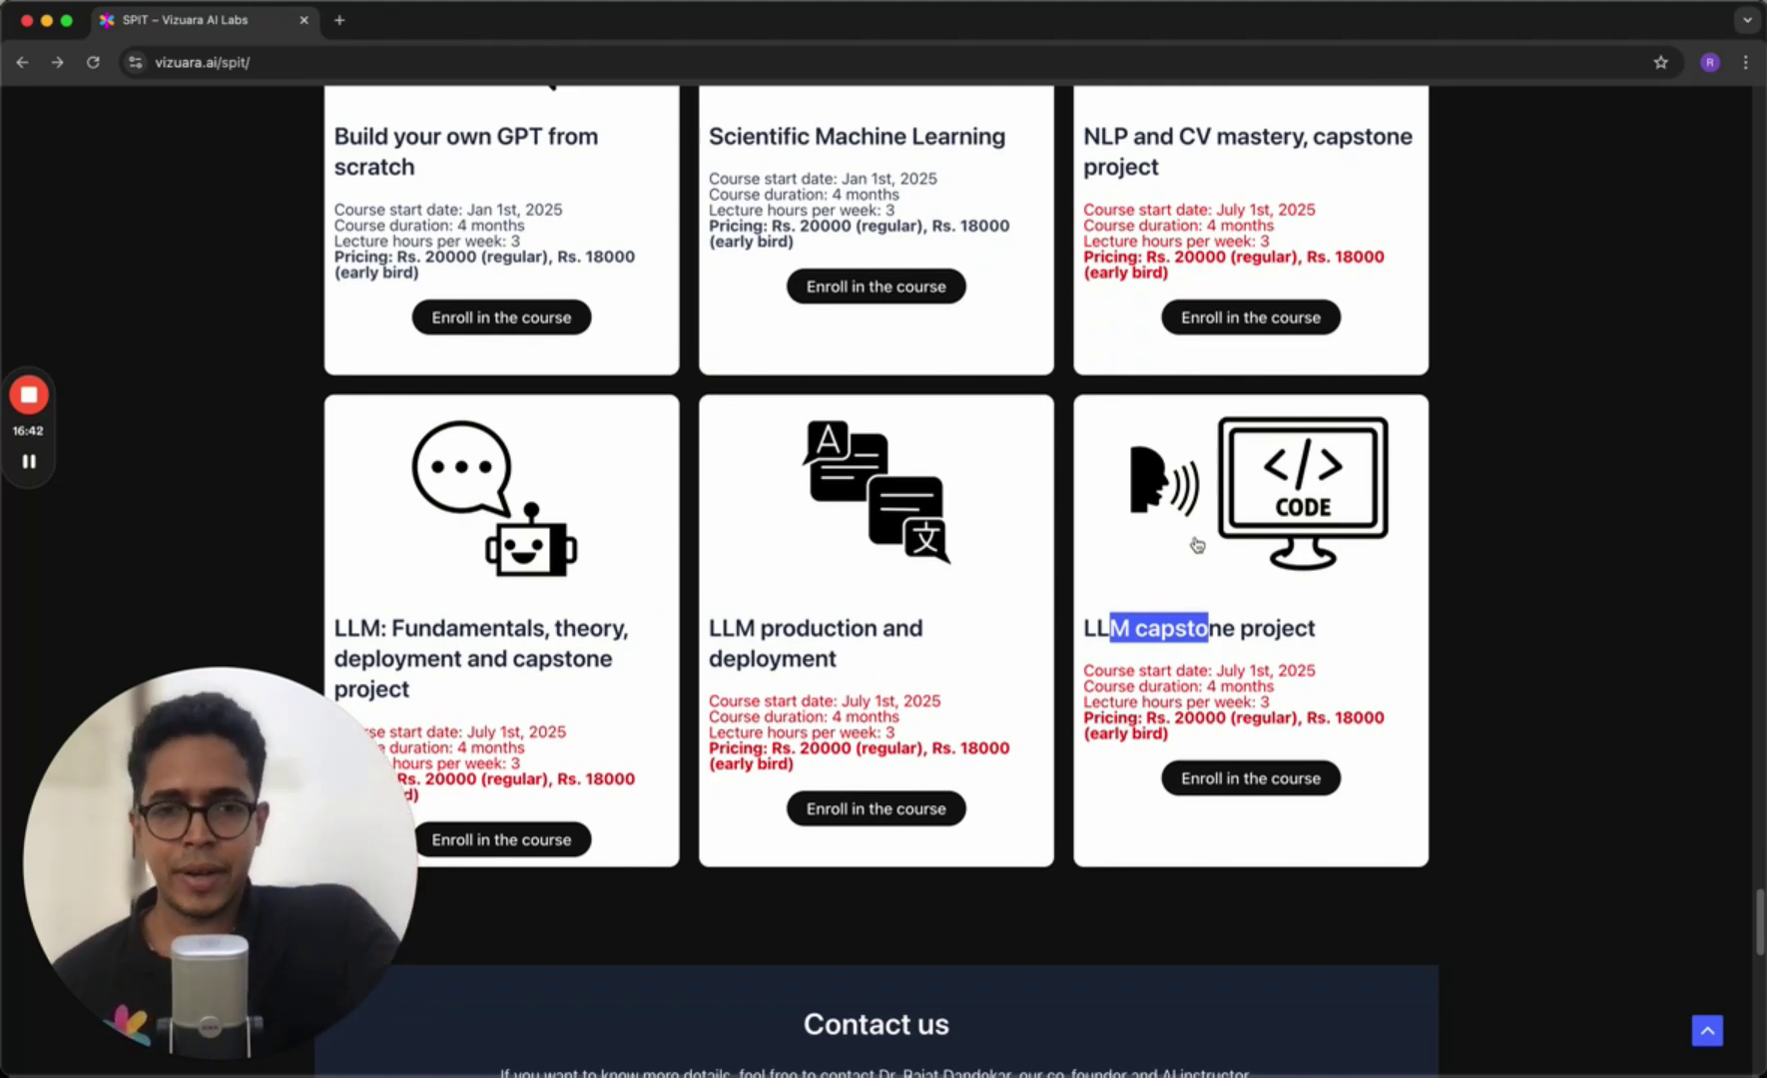
{"action": "scroll", "coordinate": [1197, 546], "scroll_direction": "up", "scroll_amount": 4}
{"action": "scroll", "coordinate": [1197, 547], "scroll_direction": "up", "scroll_amount": 1}
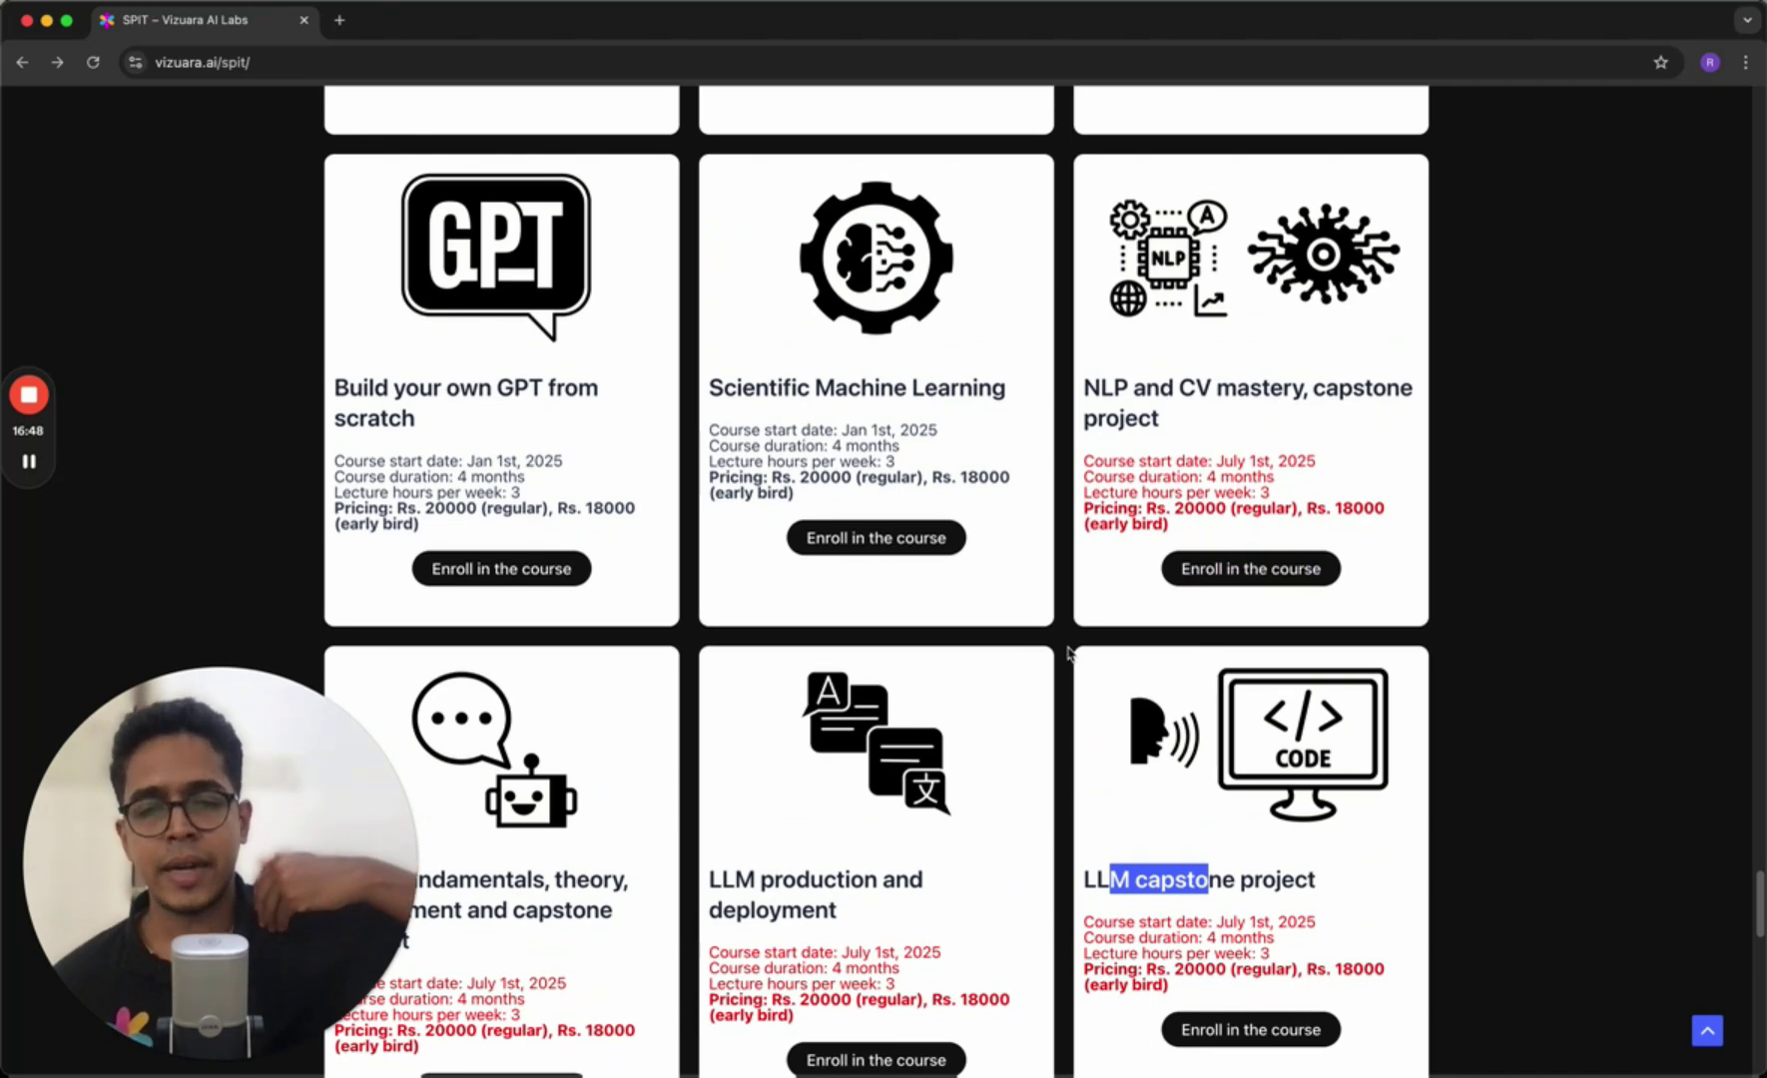
{"action": "scroll", "coordinate": [1068, 652], "scroll_direction": "up", "scroll_amount": 1}
{"action": "scroll", "coordinate": [1068, 652], "scroll_direction": "up", "scroll_amount": 1}
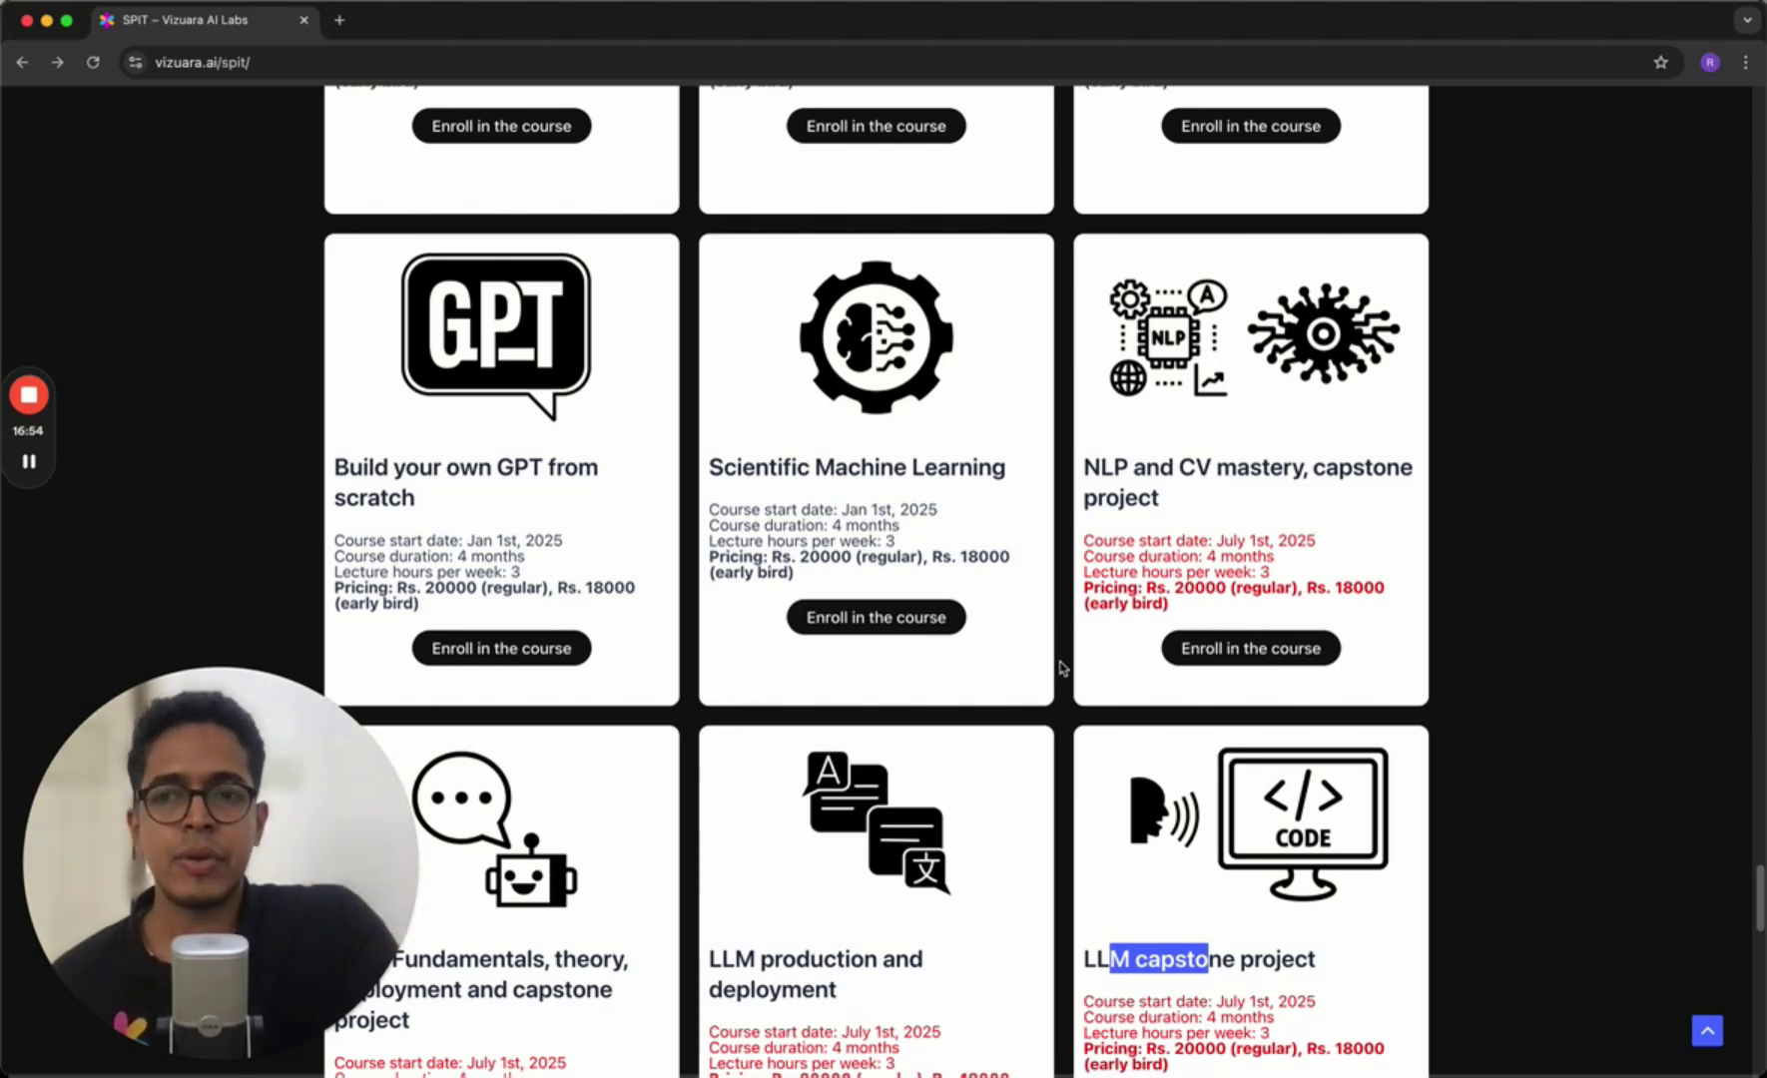
{"action": "scroll", "coordinate": [1062, 667], "scroll_direction": "up", "scroll_amount": 4}
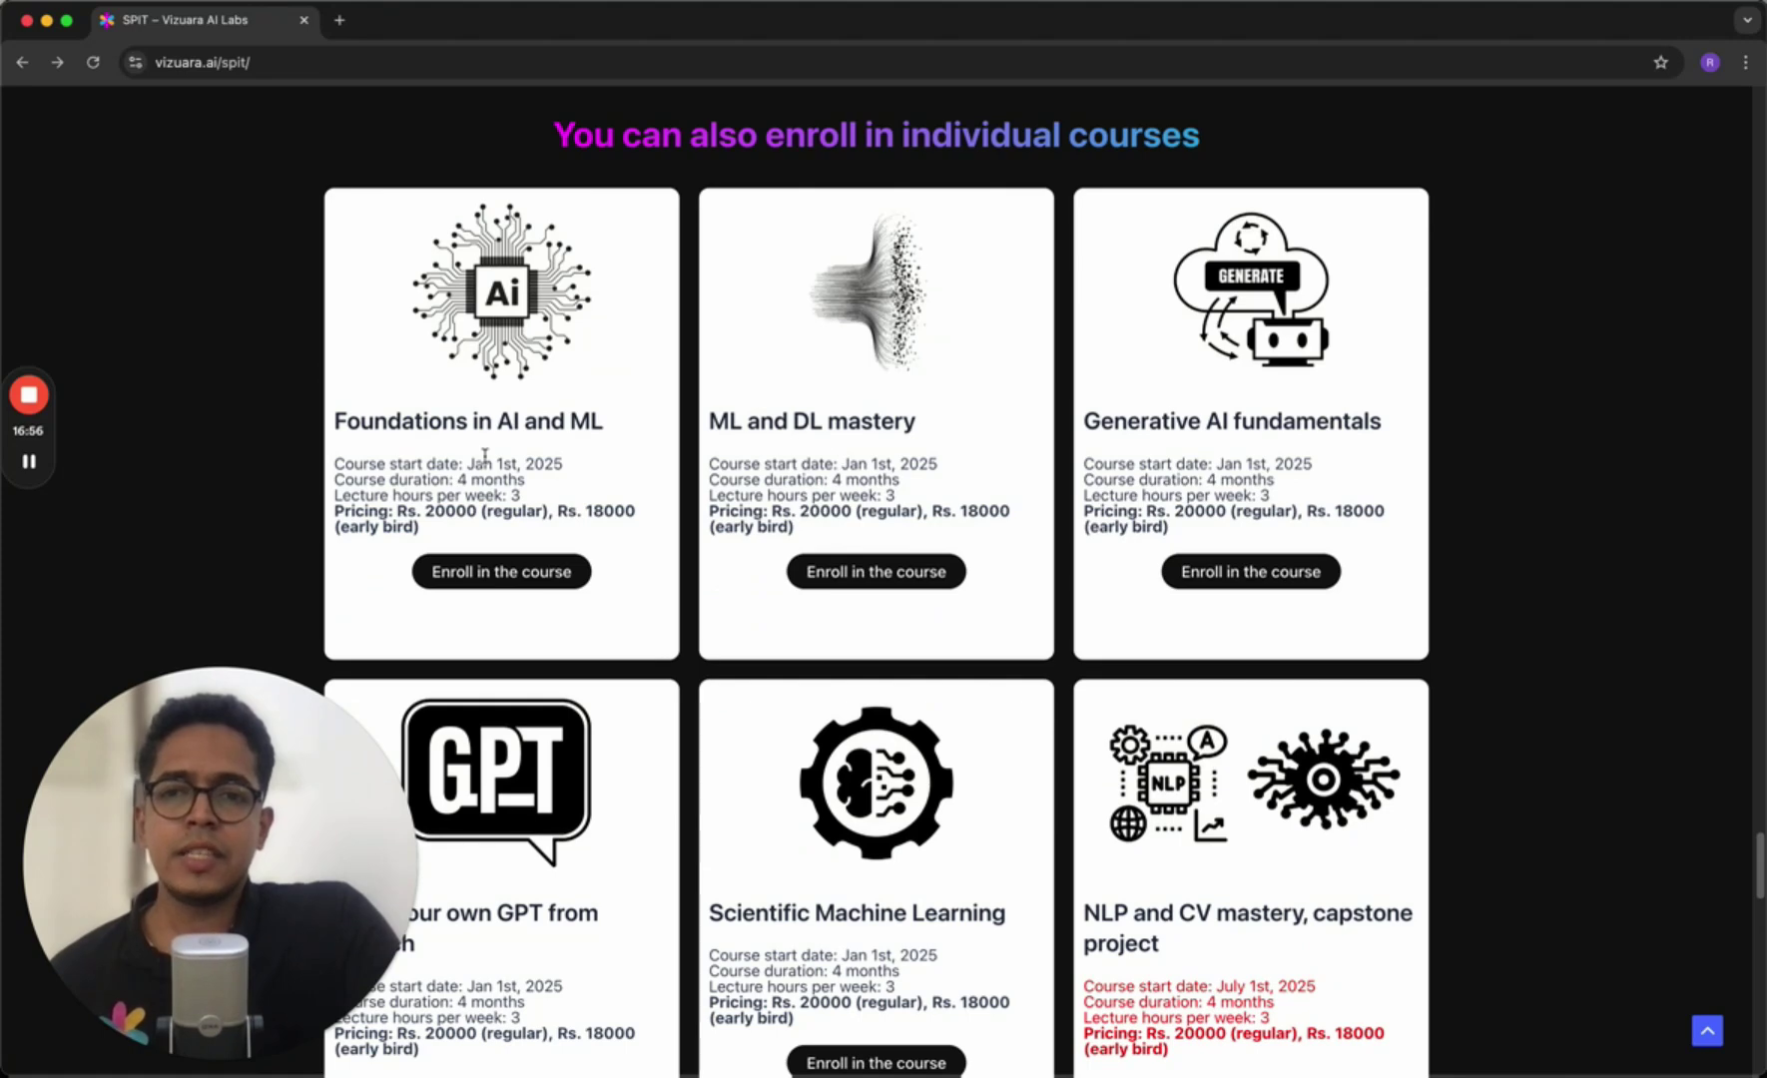
{"action": "double_click", "coordinate": [400, 421]}
{"action": "double_click", "coordinate": [768, 420]}
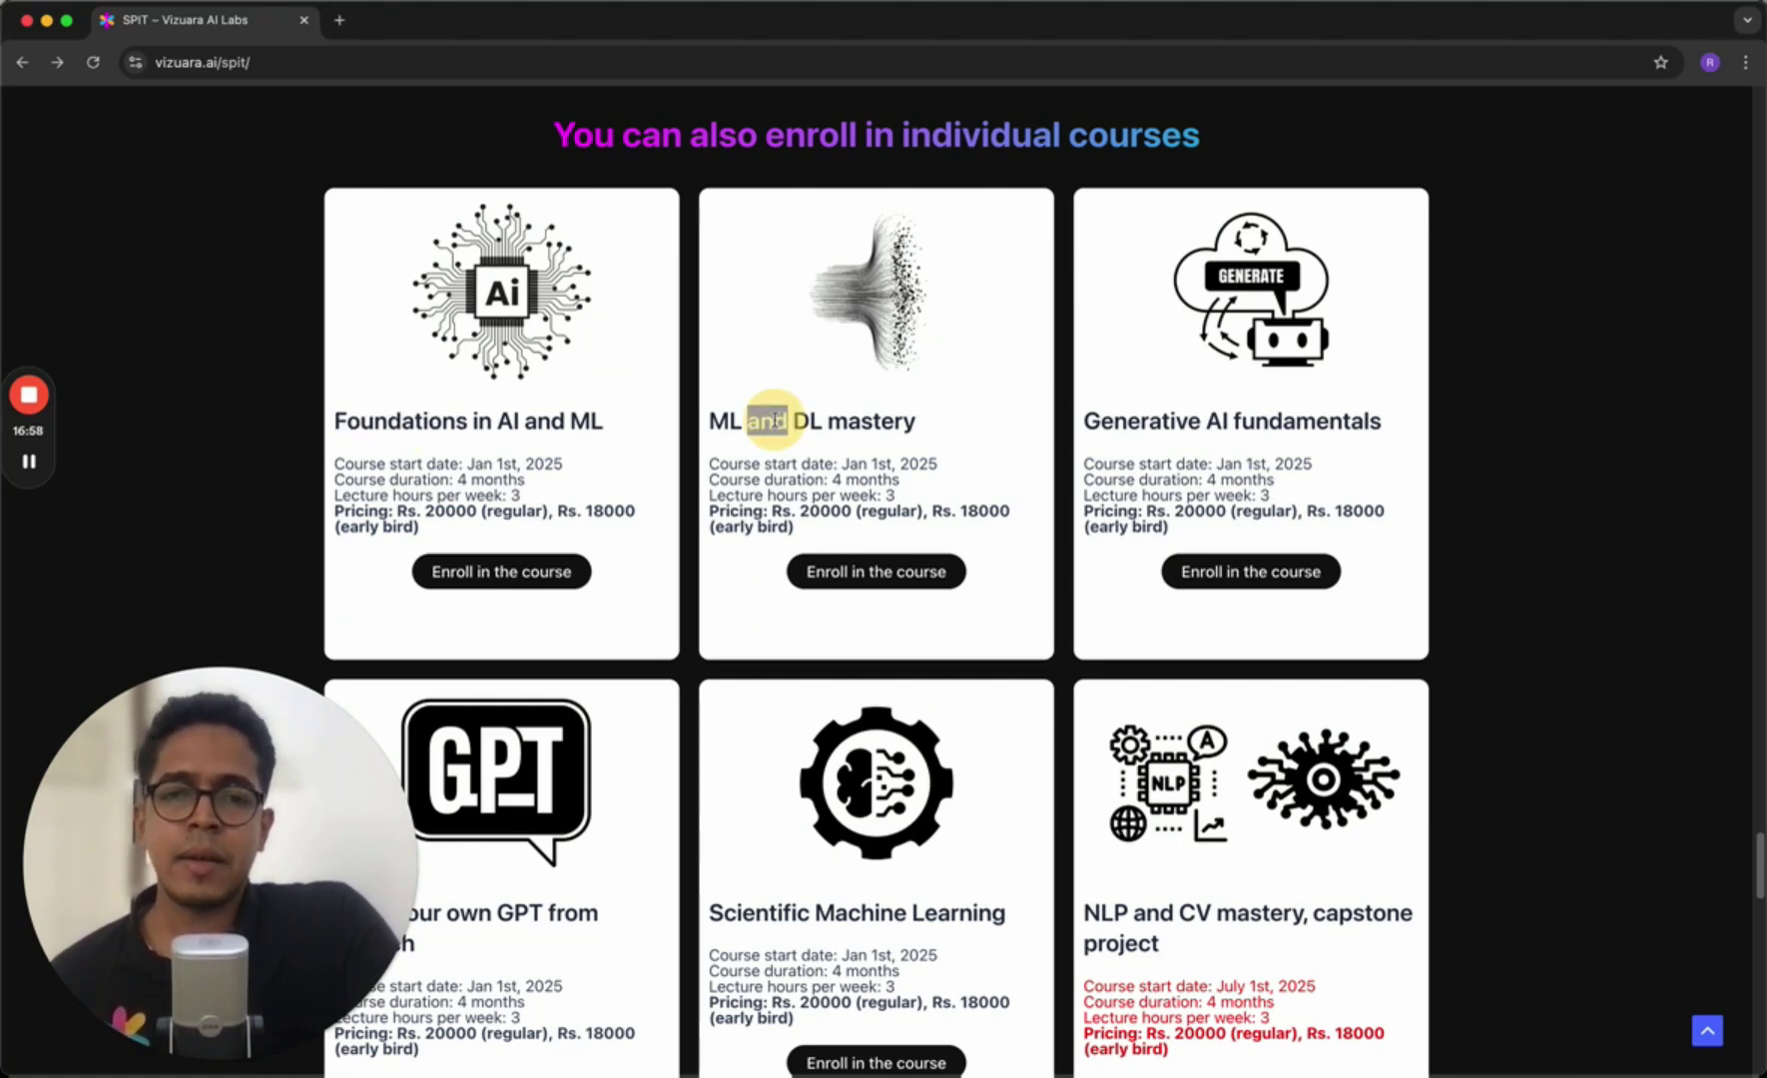
{"action": "double_click", "coordinate": [1144, 422]}
{"action": "scroll", "coordinate": [1148, 424], "scroll_direction": "down", "scroll_amount": 4}
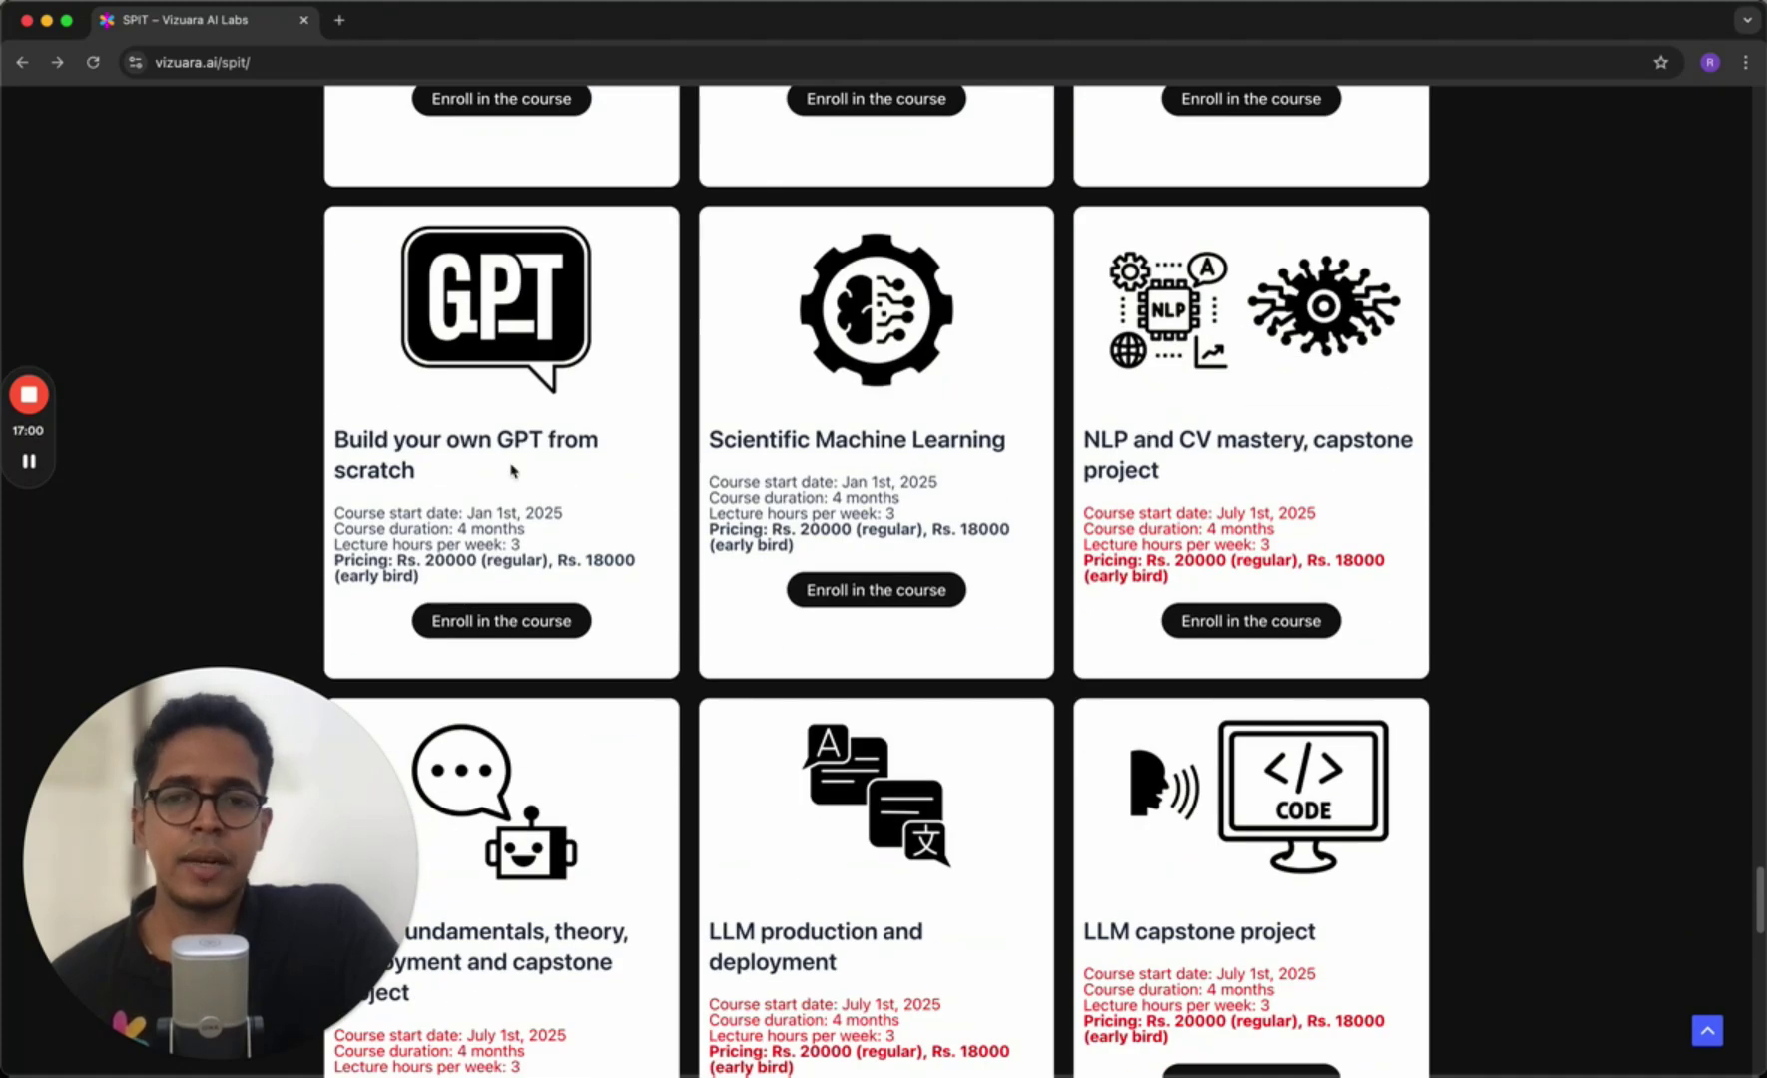
{"action": "double_click", "coordinate": [469, 440]}
{"action": "double_click", "coordinate": [843, 438]}
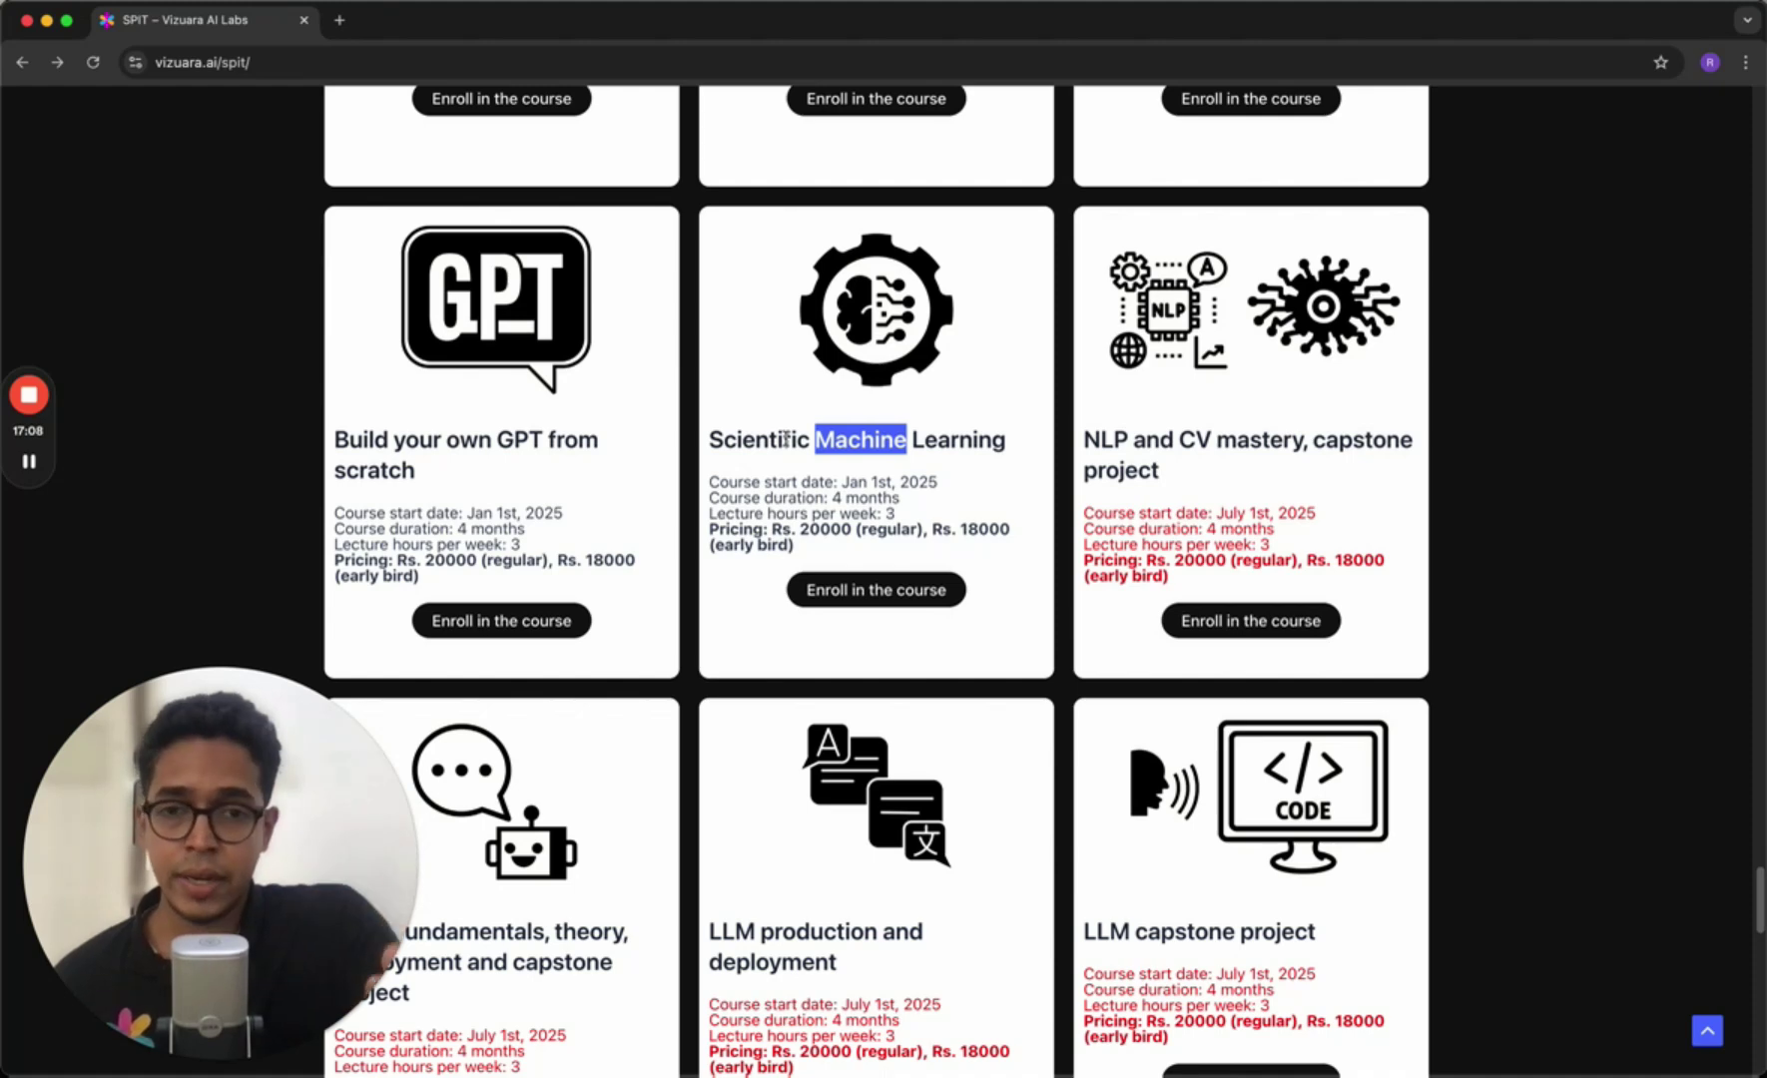
{"action": "scroll", "coordinate": [843, 469], "scroll_direction": "up", "scroll_amount": 2}
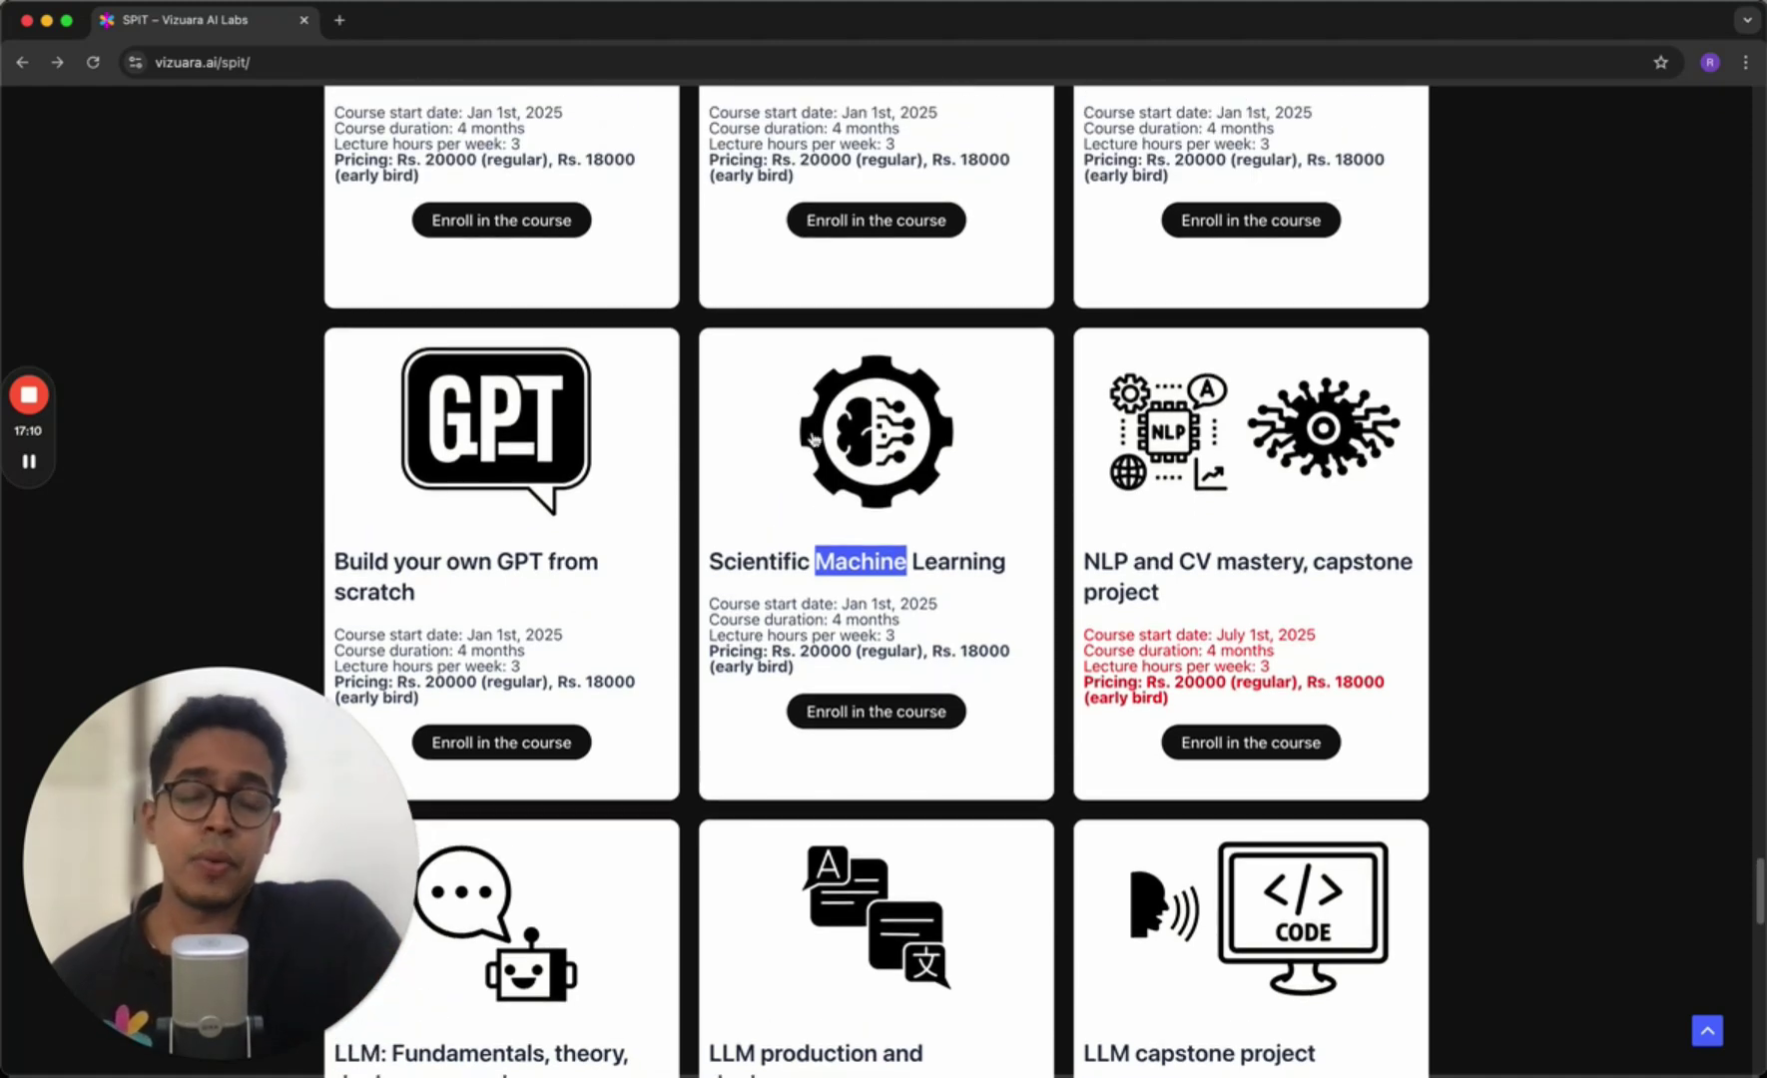
{"action": "scroll", "coordinate": [849, 504], "scroll_direction": "up", "scroll_amount": 4}
{"action": "scroll", "coordinate": [849, 504], "scroll_direction": "up", "scroll_amount": 3}
{"action": "scroll", "coordinate": [849, 504], "scroll_direction": "up", "scroll_amount": 1}
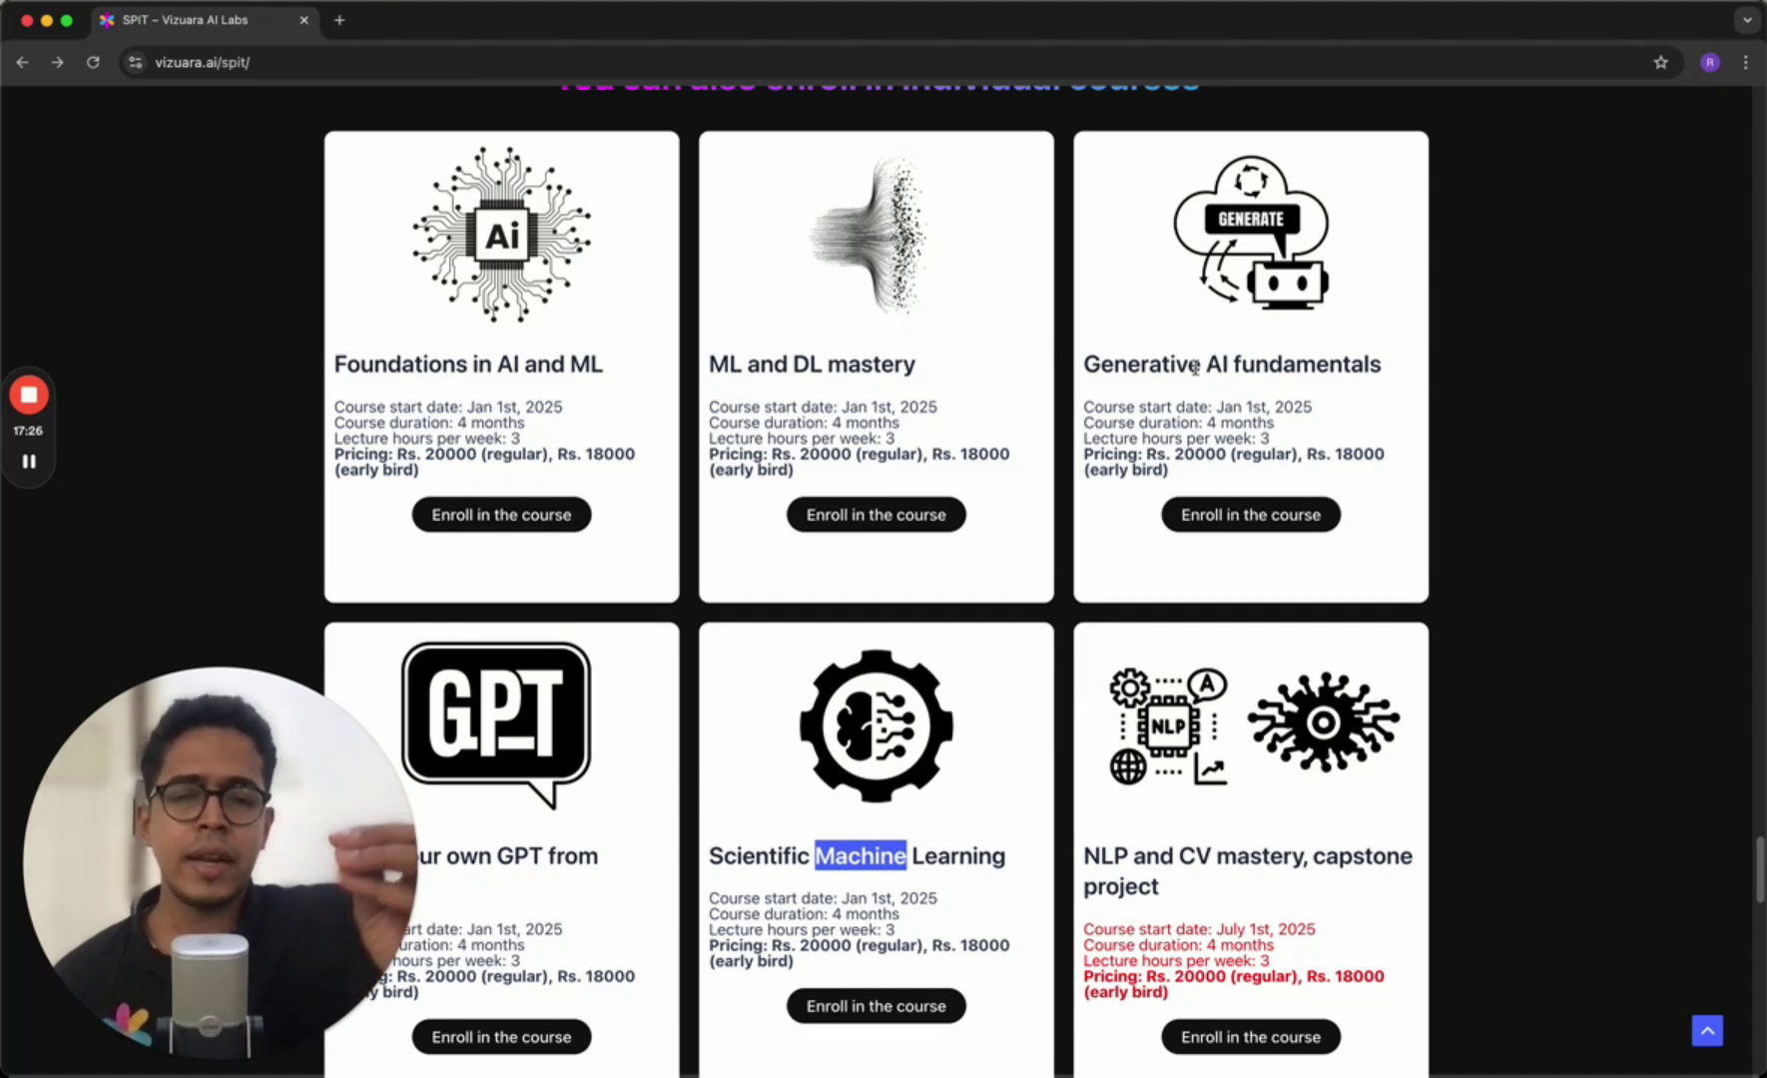
{"action": "double_click", "coordinate": [401, 365]}
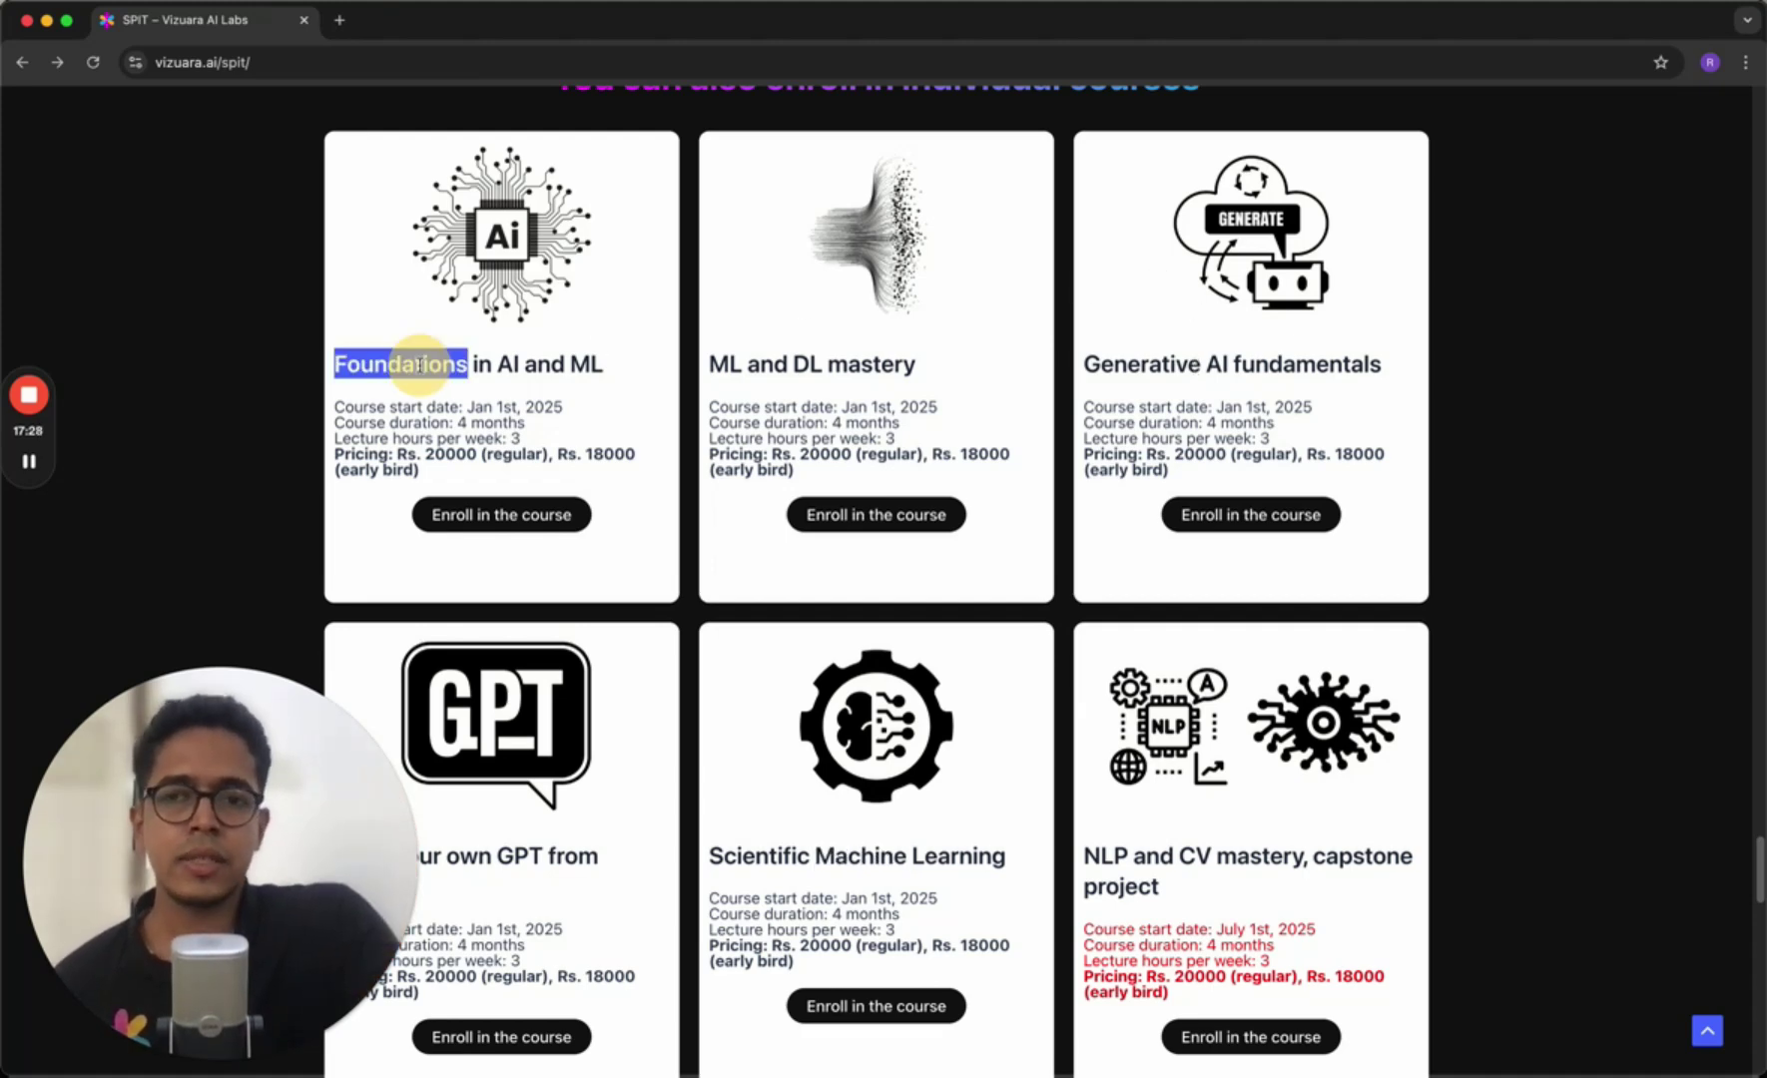
{"action": "double_click", "coordinate": [725, 365]}
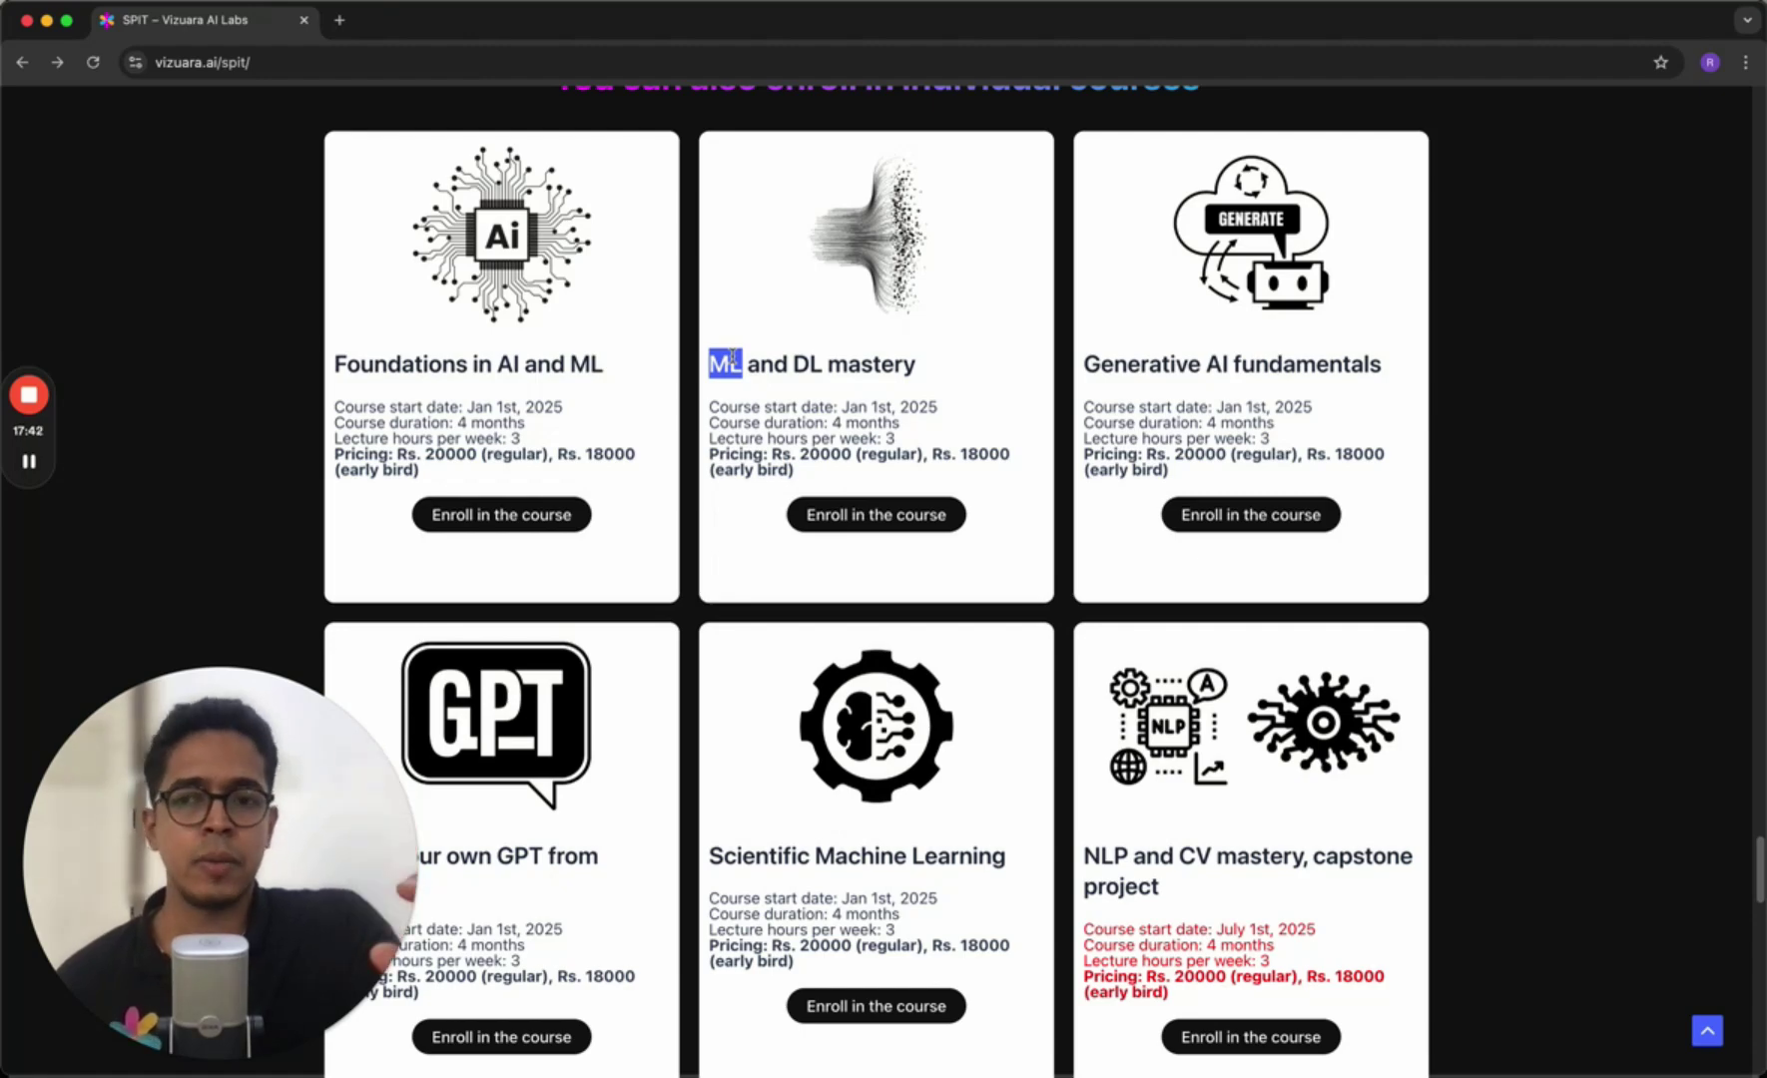
{"action": "scroll", "coordinate": [725, 414], "scroll_direction": "down", "scroll_amount": 5}
{"action": "scroll", "coordinate": [725, 413], "scroll_direction": "down", "scroll_amount": 5}
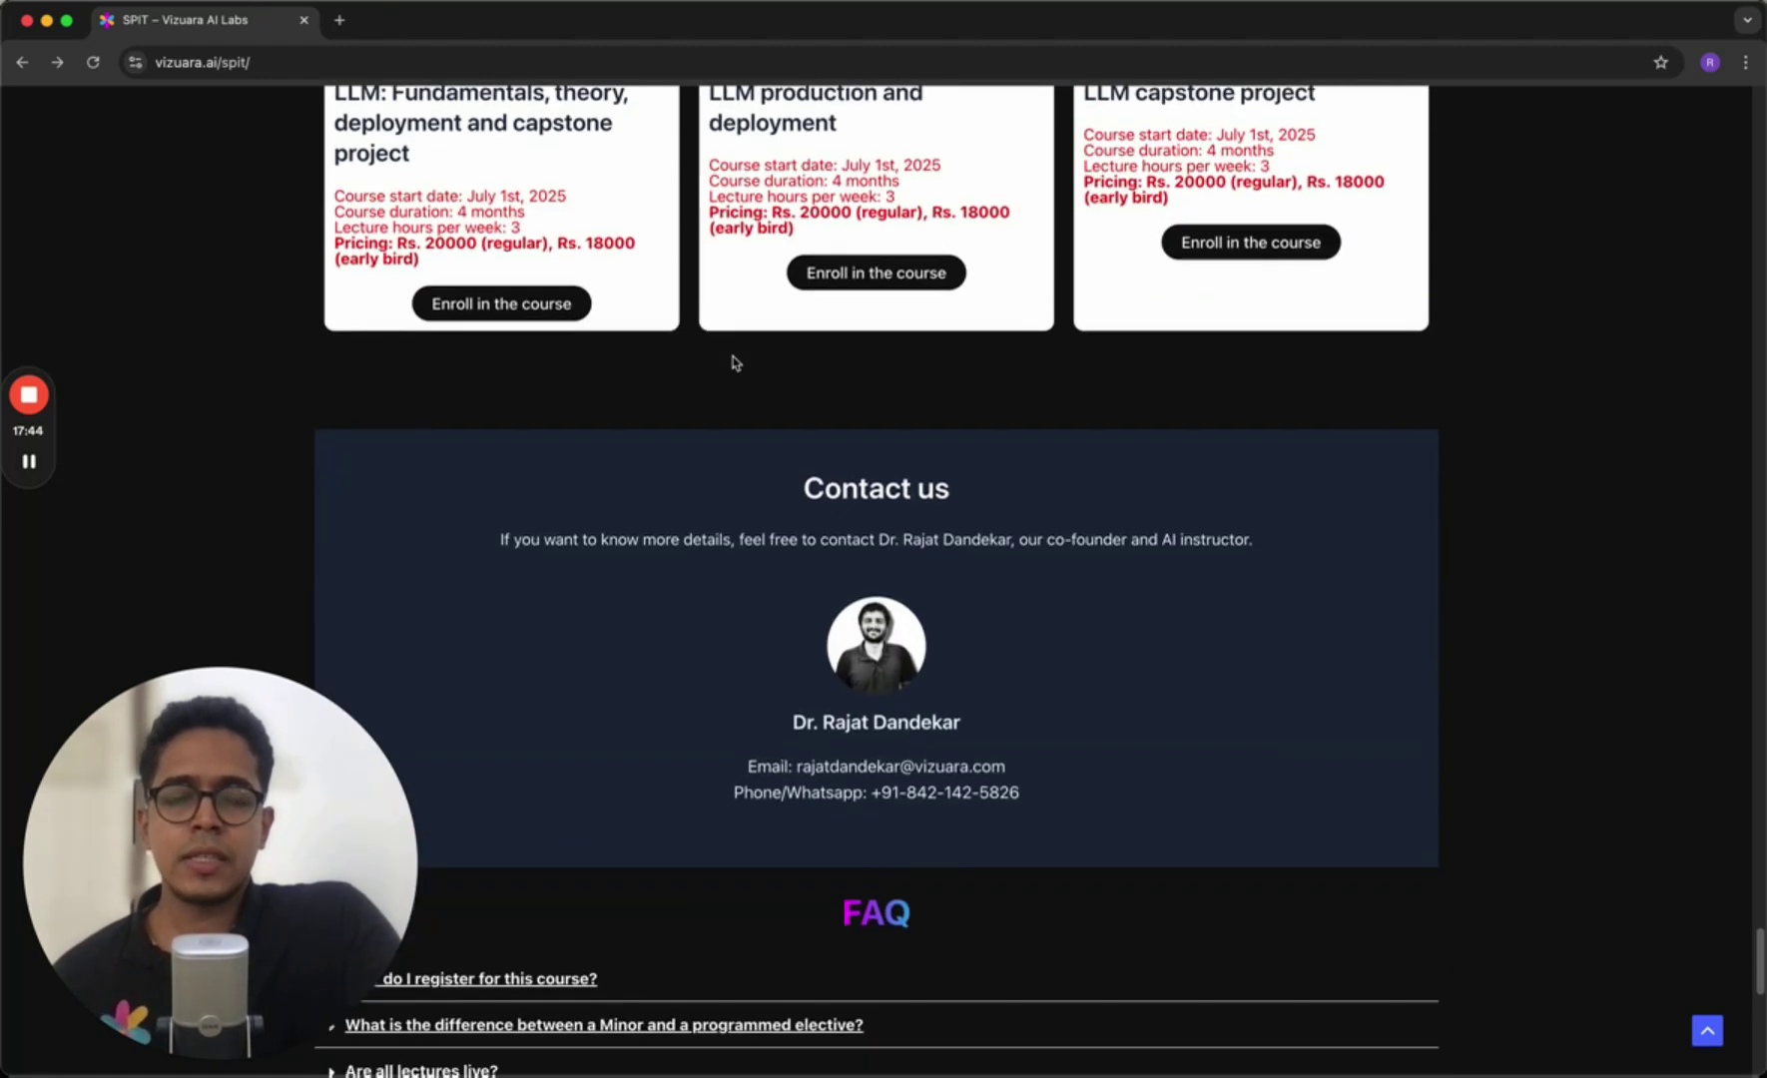
{"action": "scroll", "coordinate": [725, 413], "scroll_direction": "down", "scroll_amount": 3}
{"action": "scroll", "coordinate": [733, 362], "scroll_direction": "down", "scroll_amount": 3}
{"action": "scroll", "coordinate": [733, 362], "scroll_direction": "up", "scroll_amount": 2}
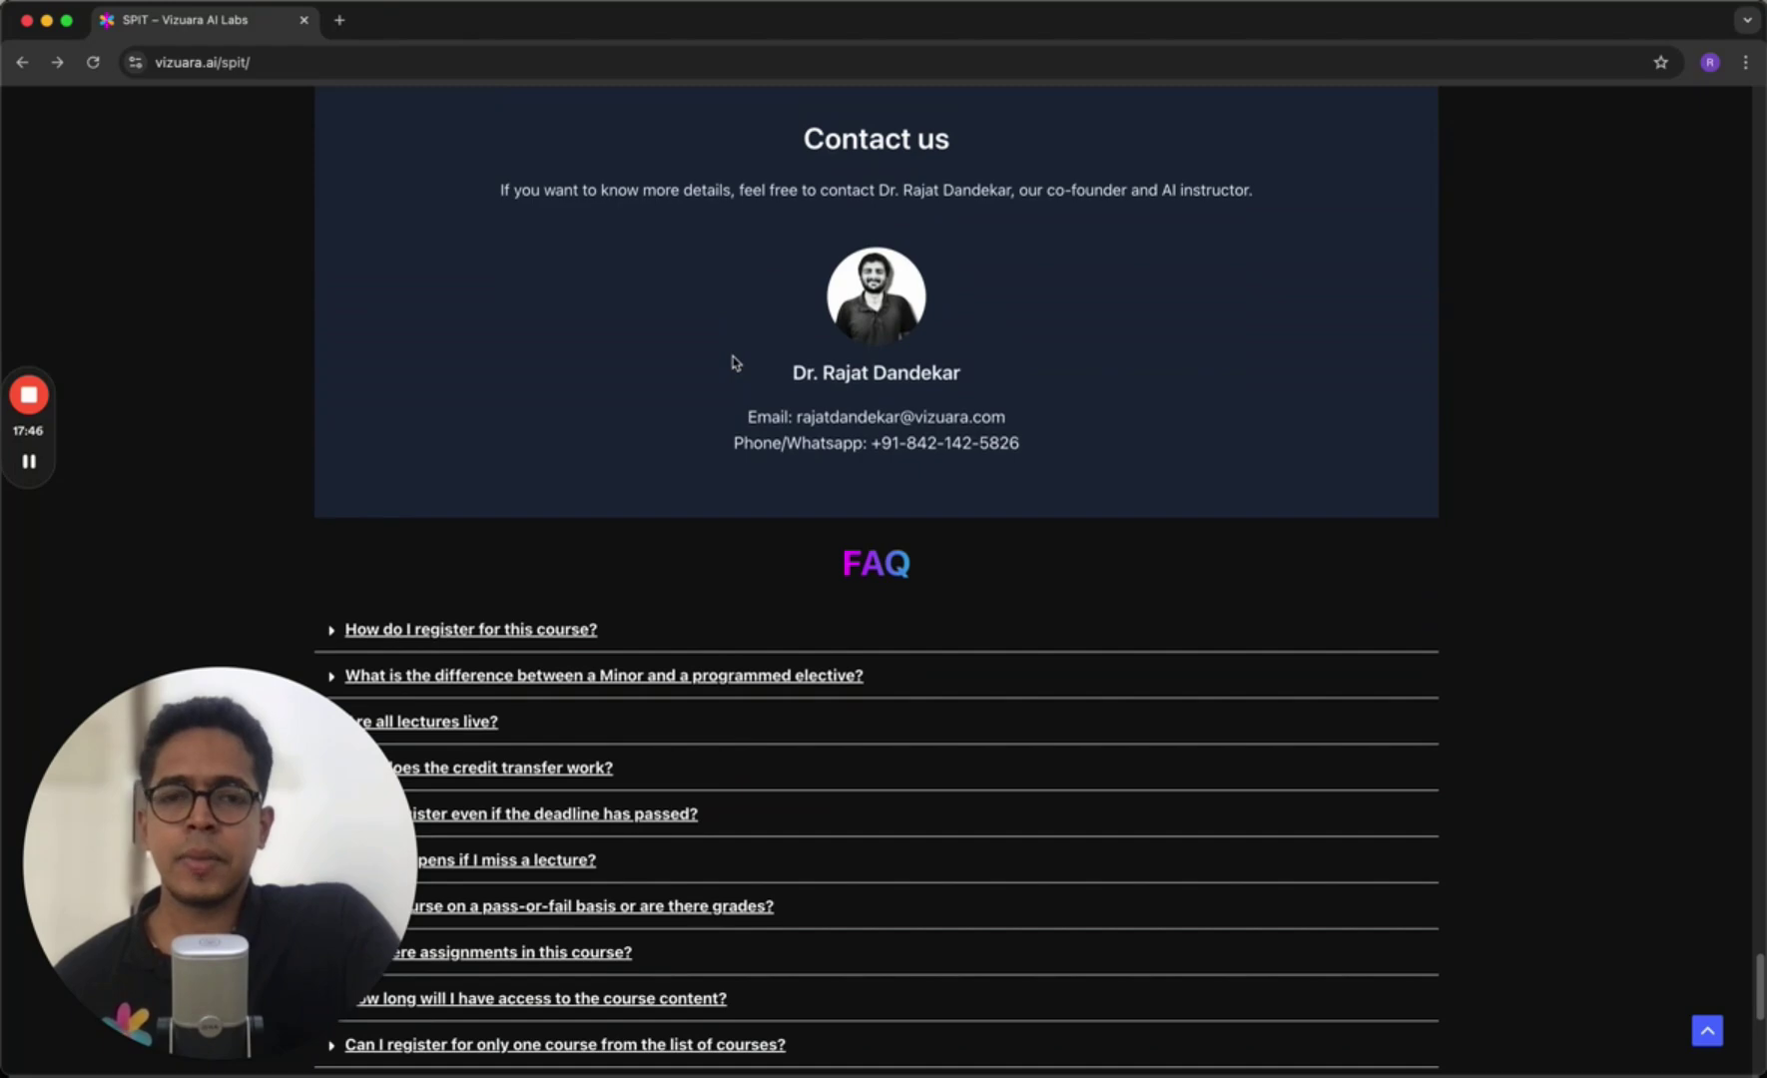
{"action": "scroll", "coordinate": [732, 362], "scroll_direction": "up", "scroll_amount": 2}
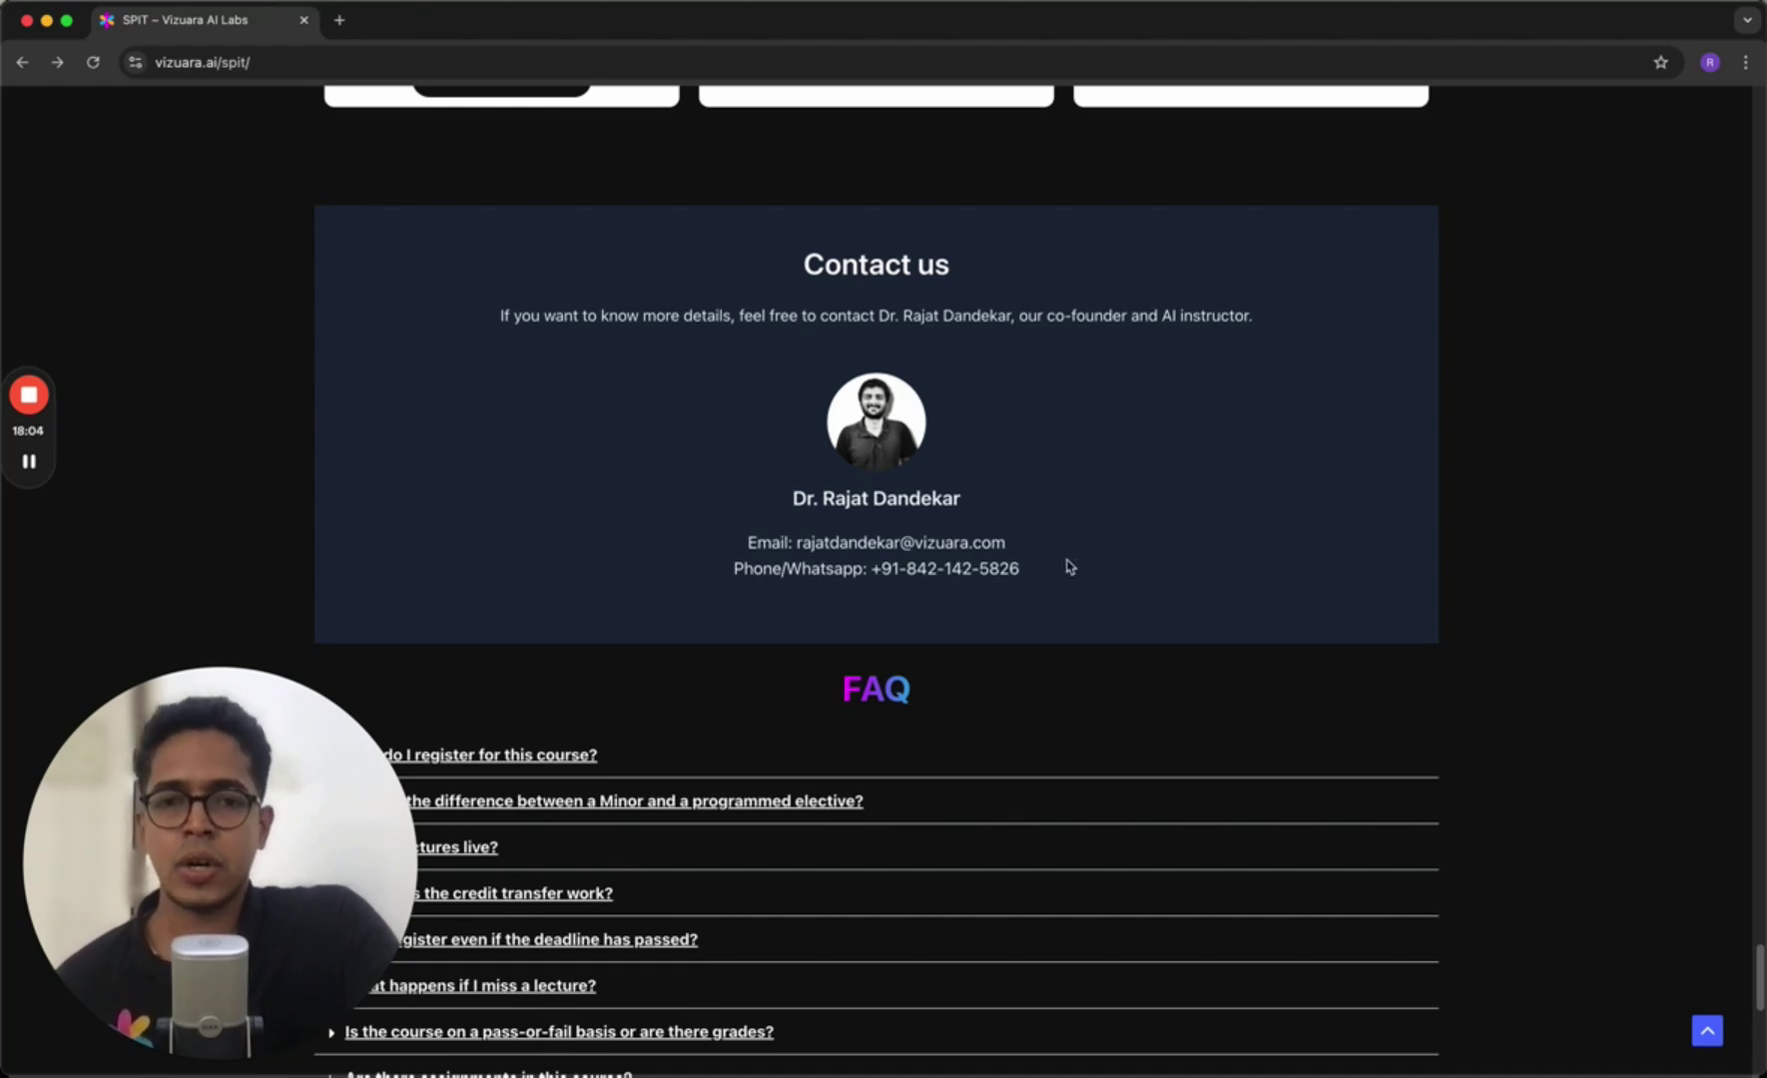
{"action": "scroll", "coordinate": [1068, 566], "scroll_direction": "down", "scroll_amount": 5}
{"action": "scroll", "coordinate": [1068, 565], "scroll_direction": "down", "scroll_amount": 3}
{"action": "scroll", "coordinate": [1069, 565], "scroll_direction": "down", "scroll_amount": 2}
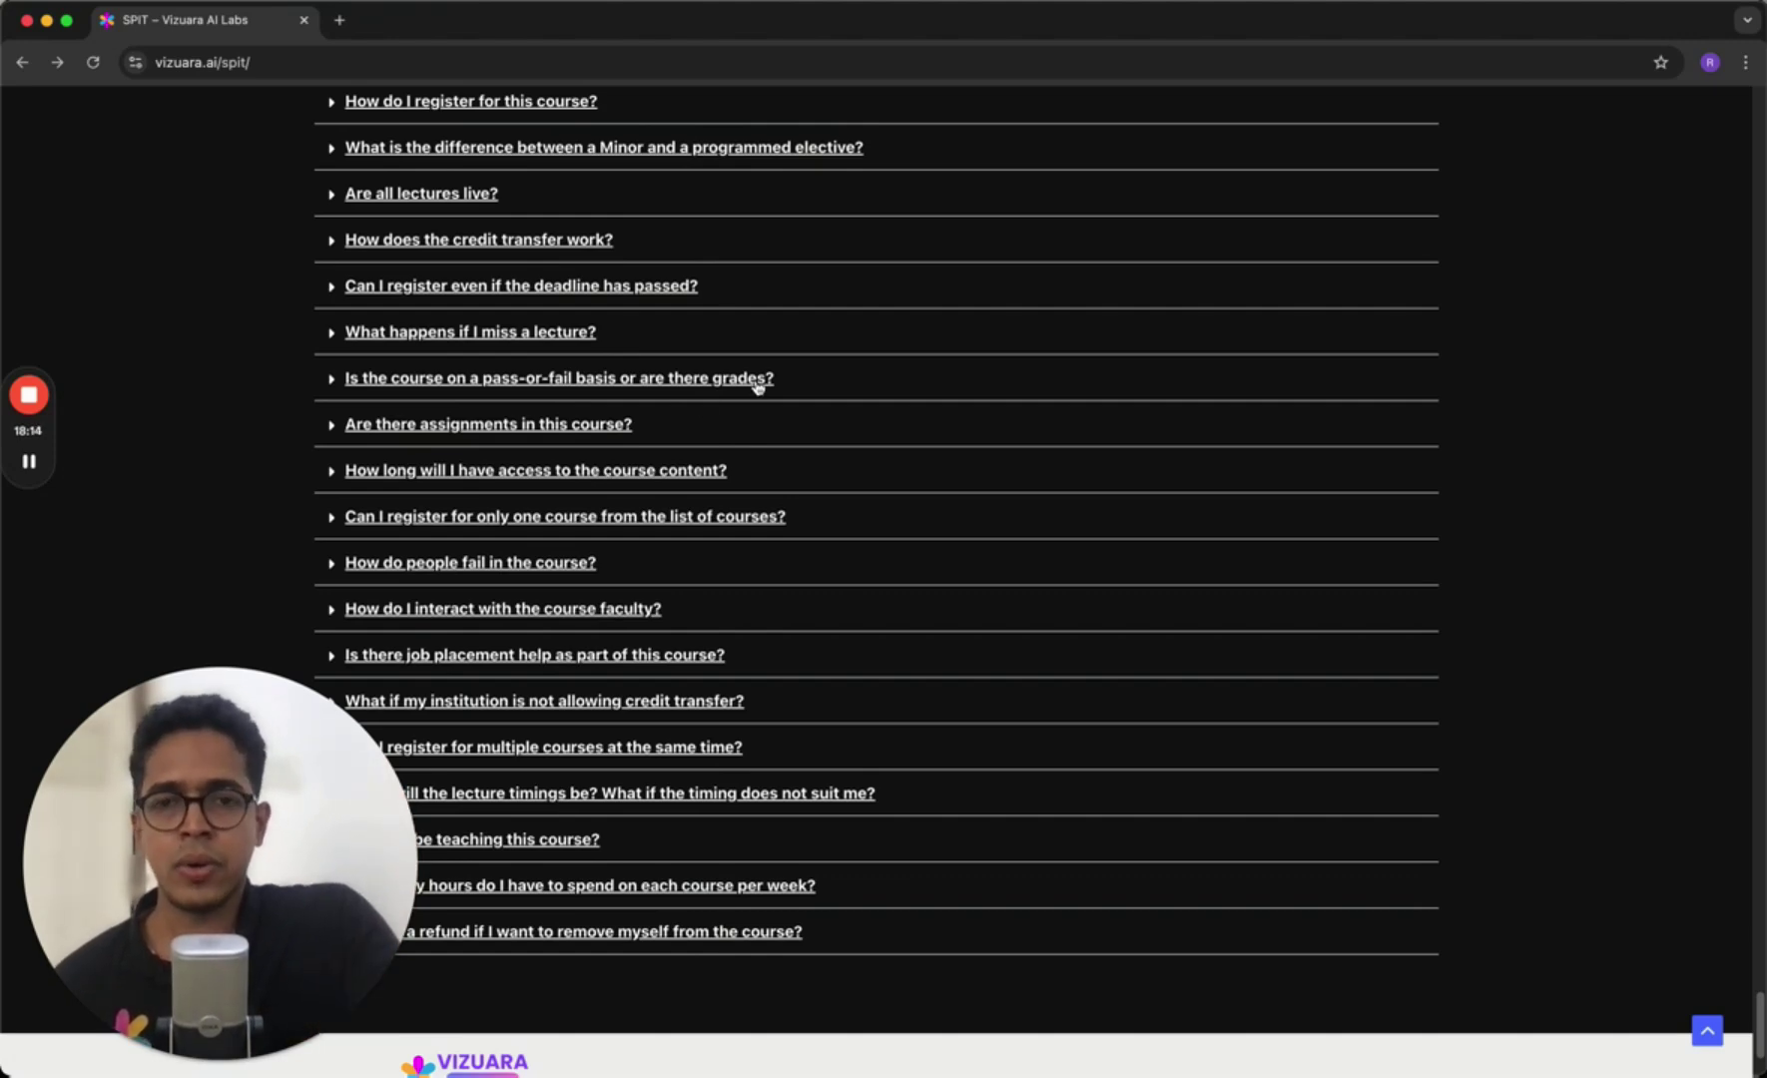
{"action": "scroll", "coordinate": [757, 386], "scroll_direction": "up", "scroll_amount": 8}
{"action": "scroll", "coordinate": [757, 387], "scroll_direction": "up", "scroll_amount": 5}
{"action": "scroll", "coordinate": [756, 387], "scroll_direction": "up", "scroll_amount": 8}
{"action": "scroll", "coordinate": [828, 401], "scroll_direction": "up", "scroll_amount": 8}
{"action": "scroll", "coordinate": [906, 405], "scroll_direction": "up", "scroll_amount": 8}
{"action": "scroll", "coordinate": [906, 406], "scroll_direction": "up", "scroll_amount": 8}
{"action": "scroll", "coordinate": [906, 405], "scroll_direction": "down", "scroll_amount": 4}
{"action": "scroll", "coordinate": [906, 406], "scroll_direction": "down", "scroll_amount": 5}
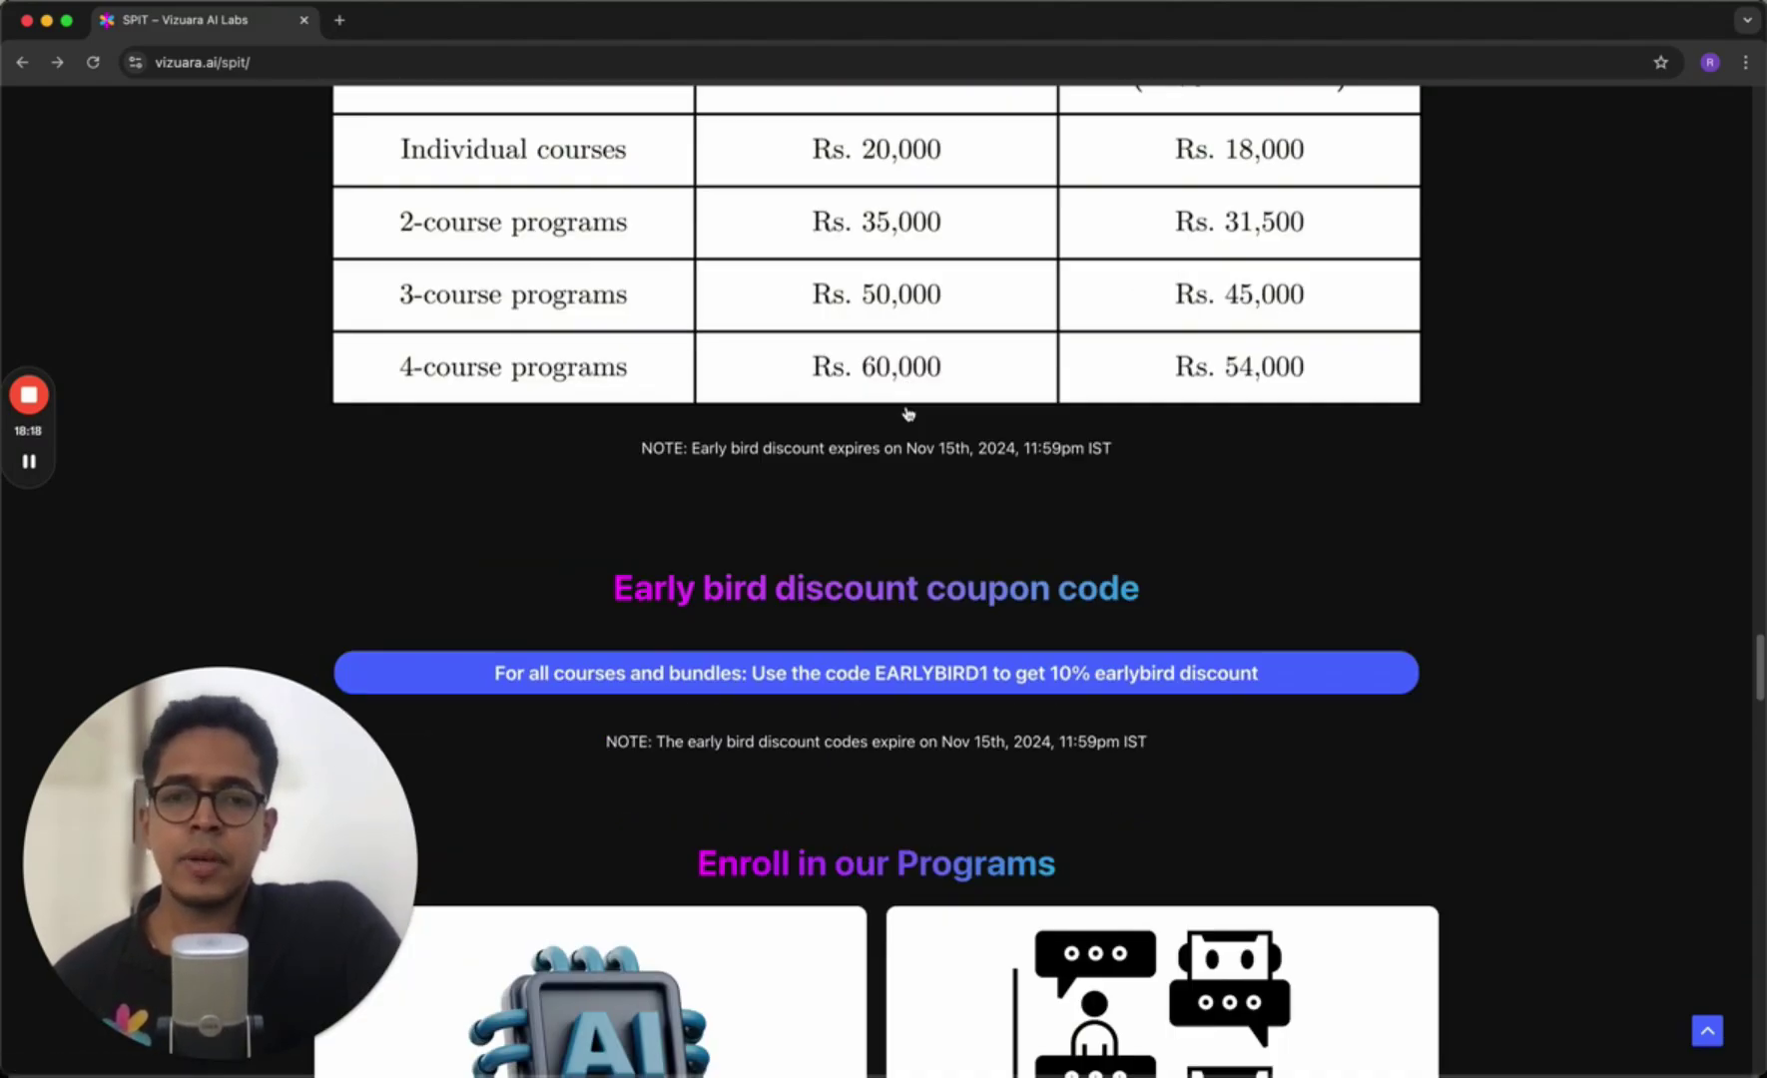
- Highlight the EARLYBIRD1 early bird coupon code before scrolling back to the page header
{"action": "left_click", "coordinate": [939, 672]}
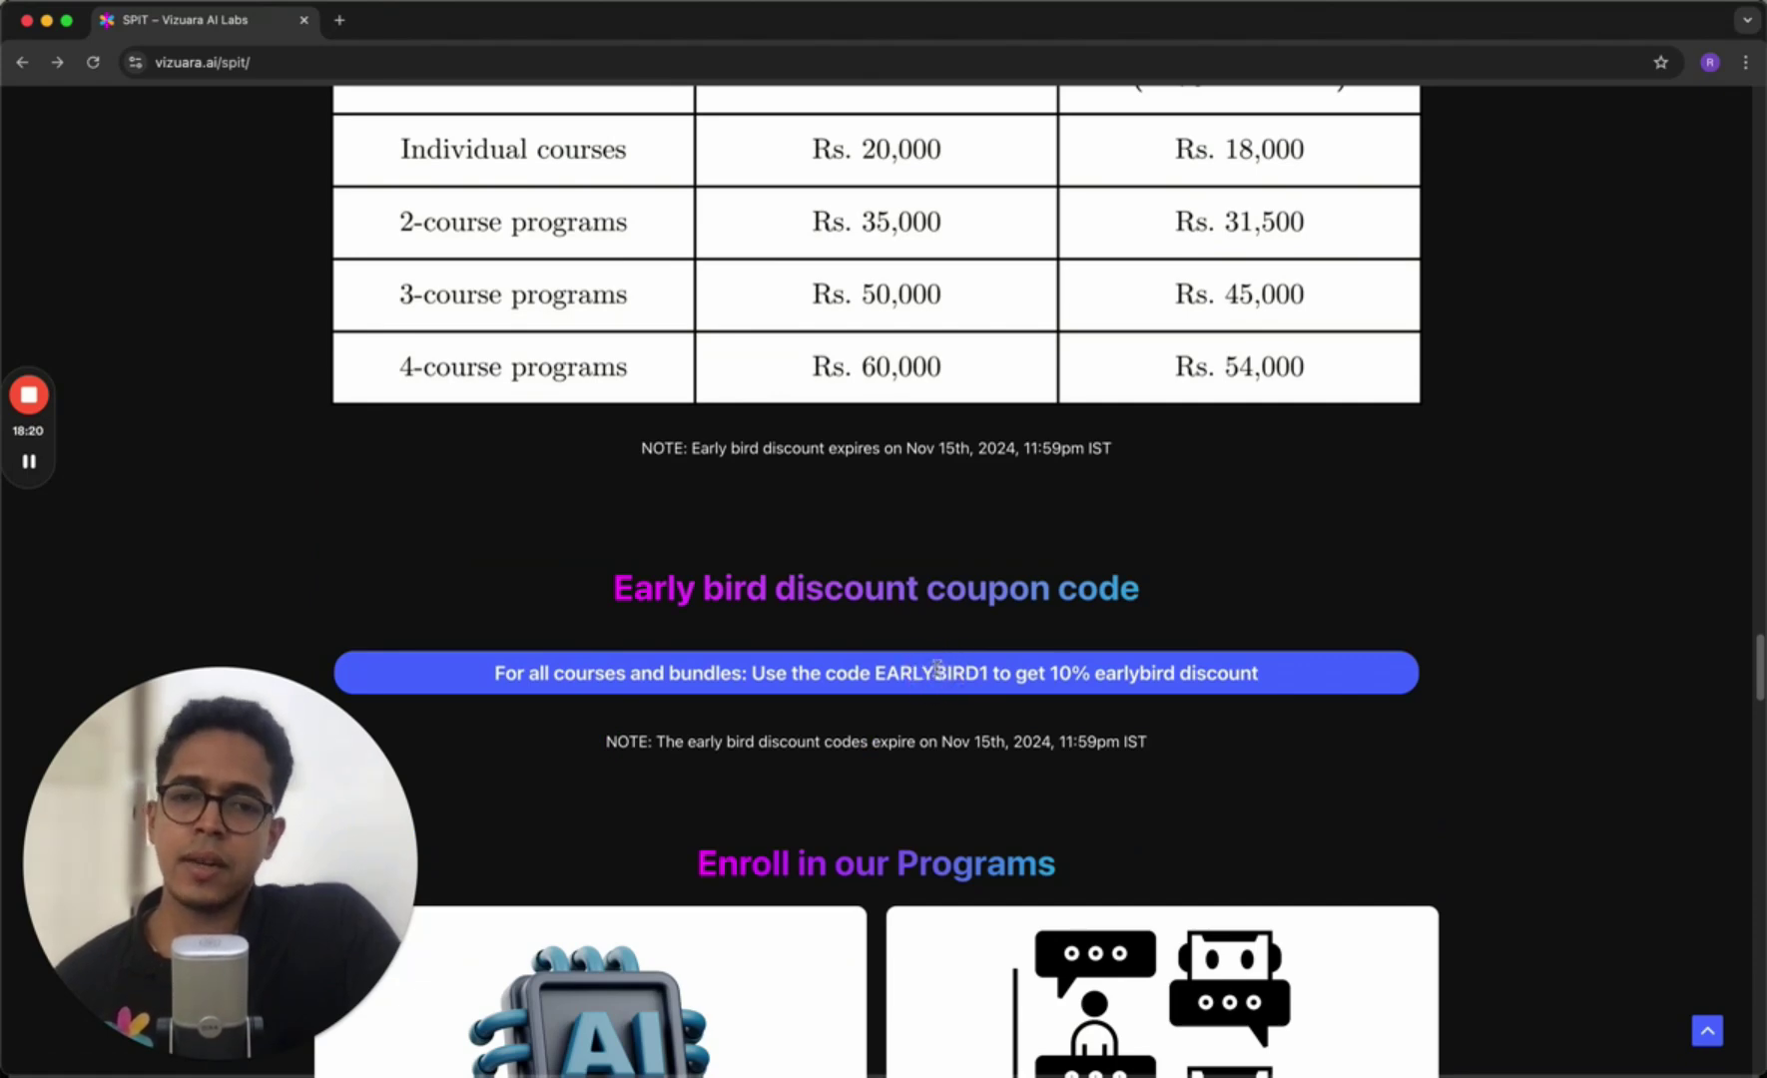
{"action": "scroll", "coordinate": [949, 546], "scroll_direction": "up", "scroll_amount": 1}
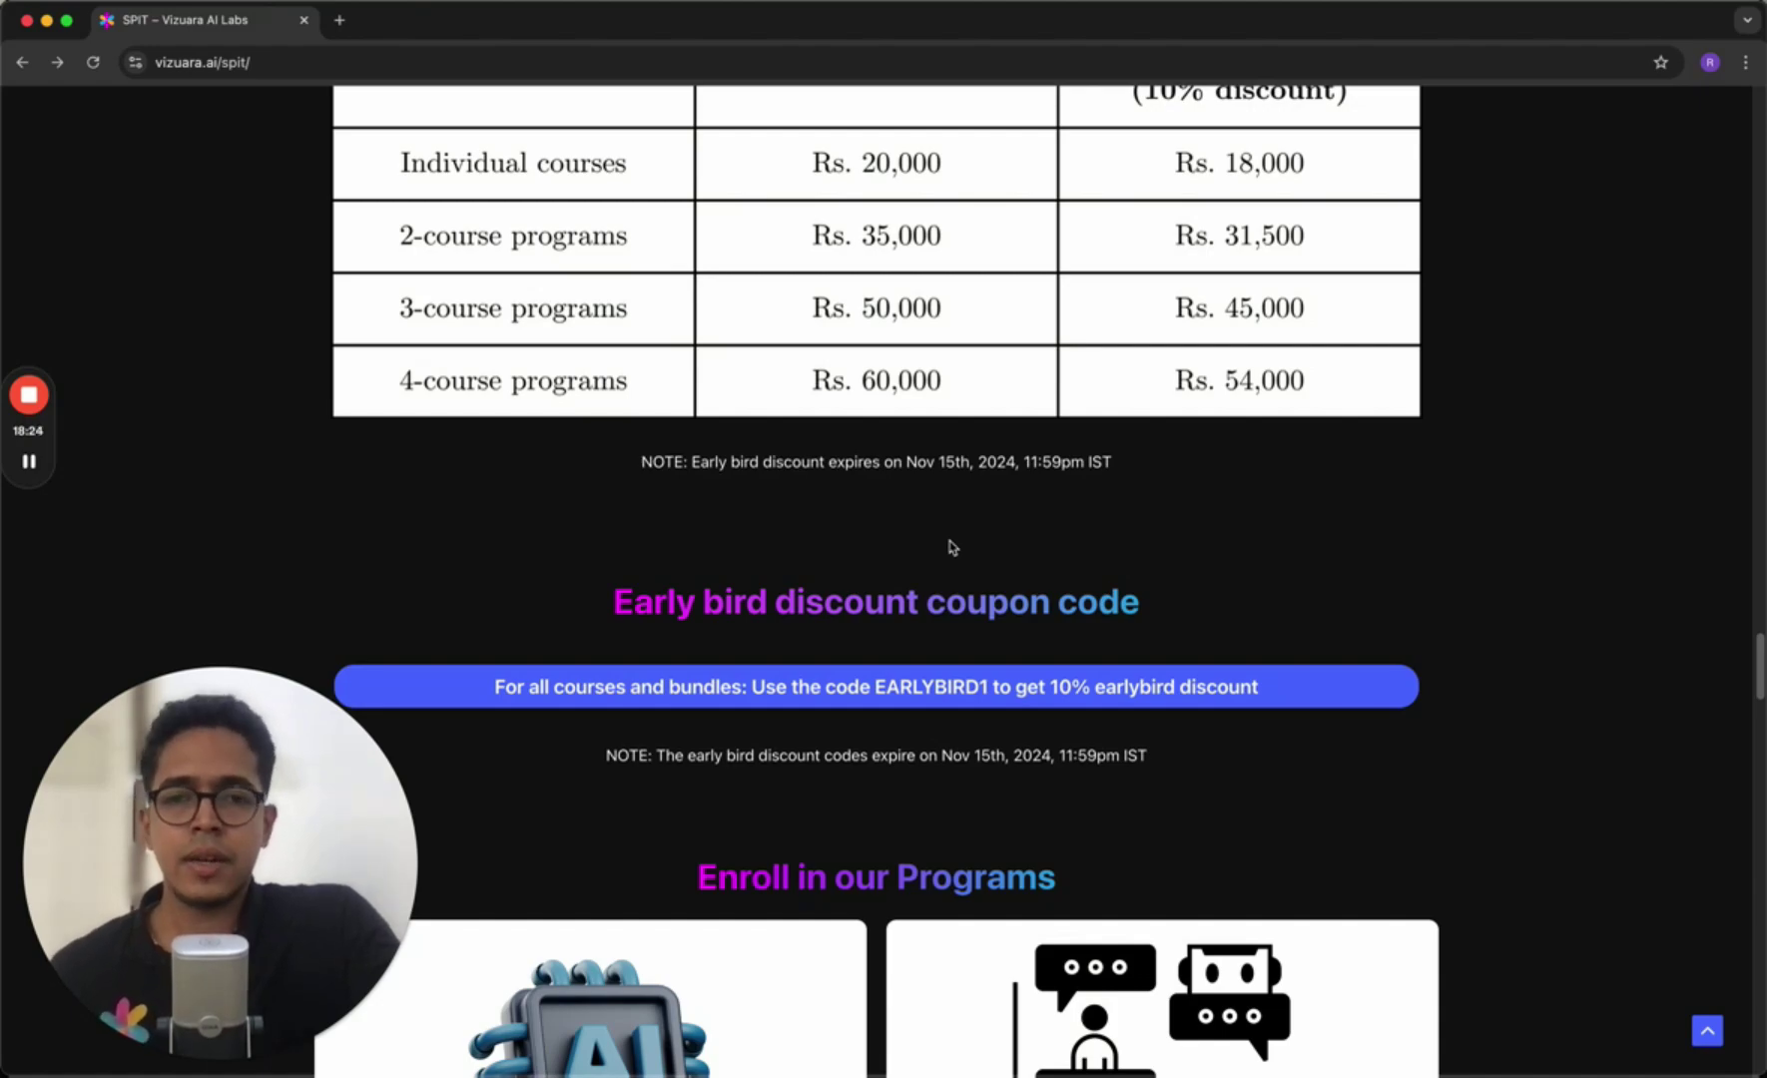
{"action": "scroll", "coordinate": [883, 488], "scroll_direction": "up", "scroll_amount": 3}
{"action": "scroll", "coordinate": [1077, 351], "scroll_direction": "up", "scroll_amount": 6}
{"action": "scroll", "coordinate": [1083, 349], "scroll_direction": "up", "scroll_amount": 4}
{"action": "scroll", "coordinate": [1082, 349], "scroll_direction": "up", "scroll_amount": 5}
{"action": "scroll", "coordinate": [1083, 348], "scroll_direction": "up", "scroll_amount": 4}
{"action": "scroll", "coordinate": [1082, 349], "scroll_direction": "up", "scroll_amount": 4}
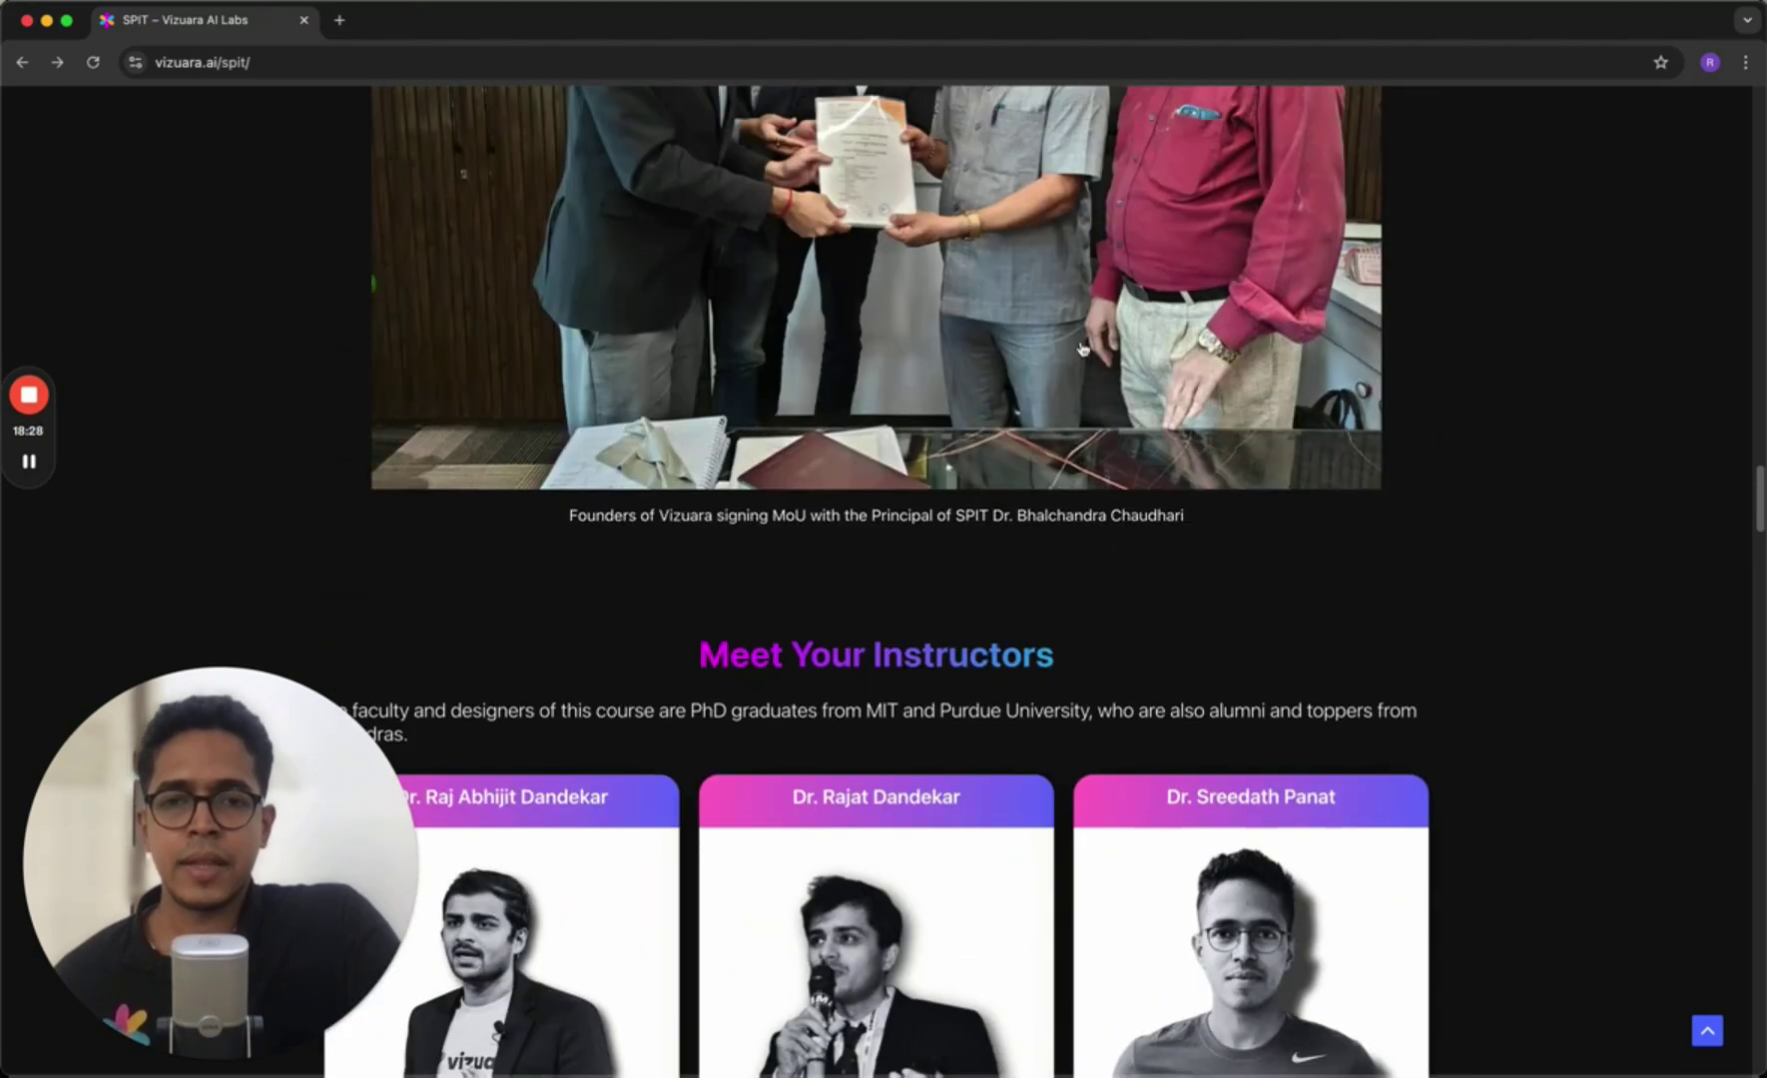
{"action": "scroll", "coordinate": [1082, 349], "scroll_direction": "up", "scroll_amount": 4}
{"action": "scroll", "coordinate": [1083, 348], "scroll_direction": "up", "scroll_amount": 3}
{"action": "scroll", "coordinate": [1082, 348], "scroll_direction": "up", "scroll_amount": 5}
{"action": "scroll", "coordinate": [924, 404], "scroll_direction": "up", "scroll_amount": 4}
{"action": "scroll", "coordinate": [925, 404], "scroll_direction": "up", "scroll_amount": 6}
{"action": "scroll", "coordinate": [874, 476], "scroll_direction": "up", "scroll_amount": 5}
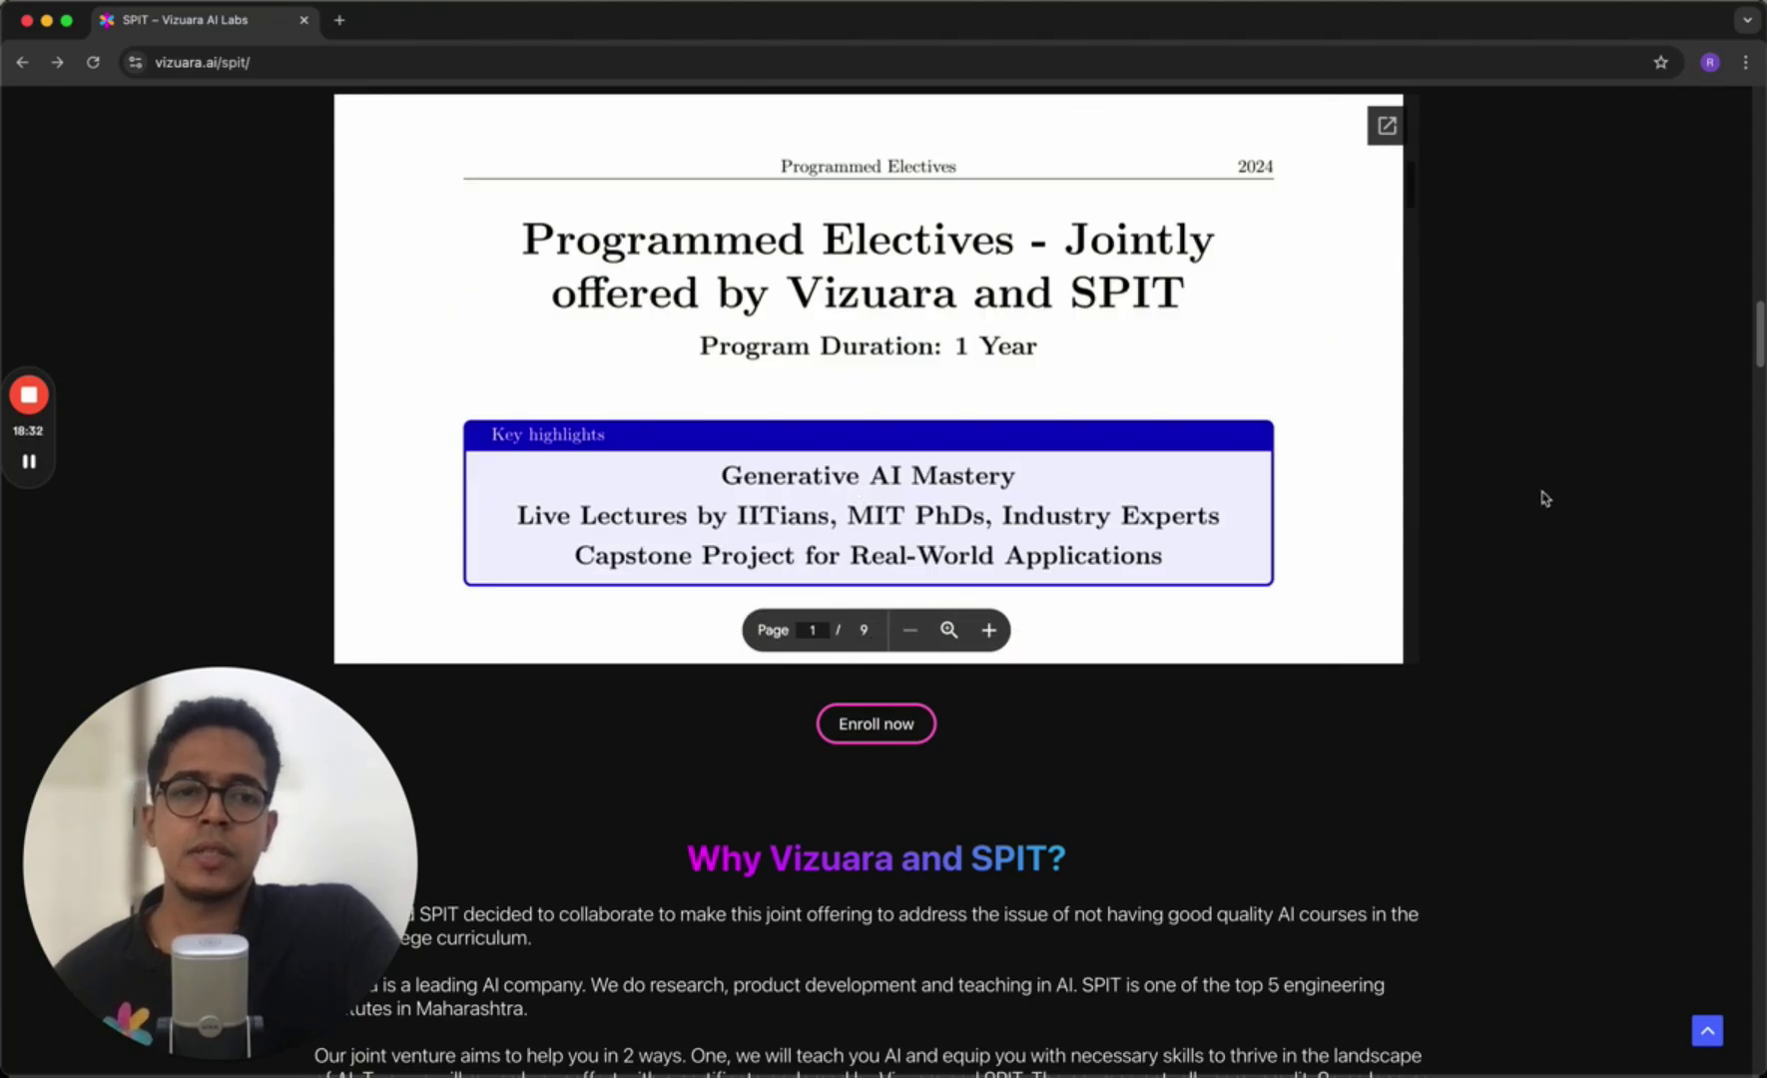
{"action": "scroll", "coordinate": [1547, 490], "scroll_direction": "up", "scroll_amount": 5}
{"action": "scroll", "coordinate": [1547, 489], "scroll_direction": "up", "scroll_amount": 6}
{"action": "scroll", "coordinate": [1518, 482], "scroll_direction": "up", "scroll_amount": 5}
{"action": "scroll", "coordinate": [1496, 478], "scroll_direction": "up", "scroll_amount": 3}
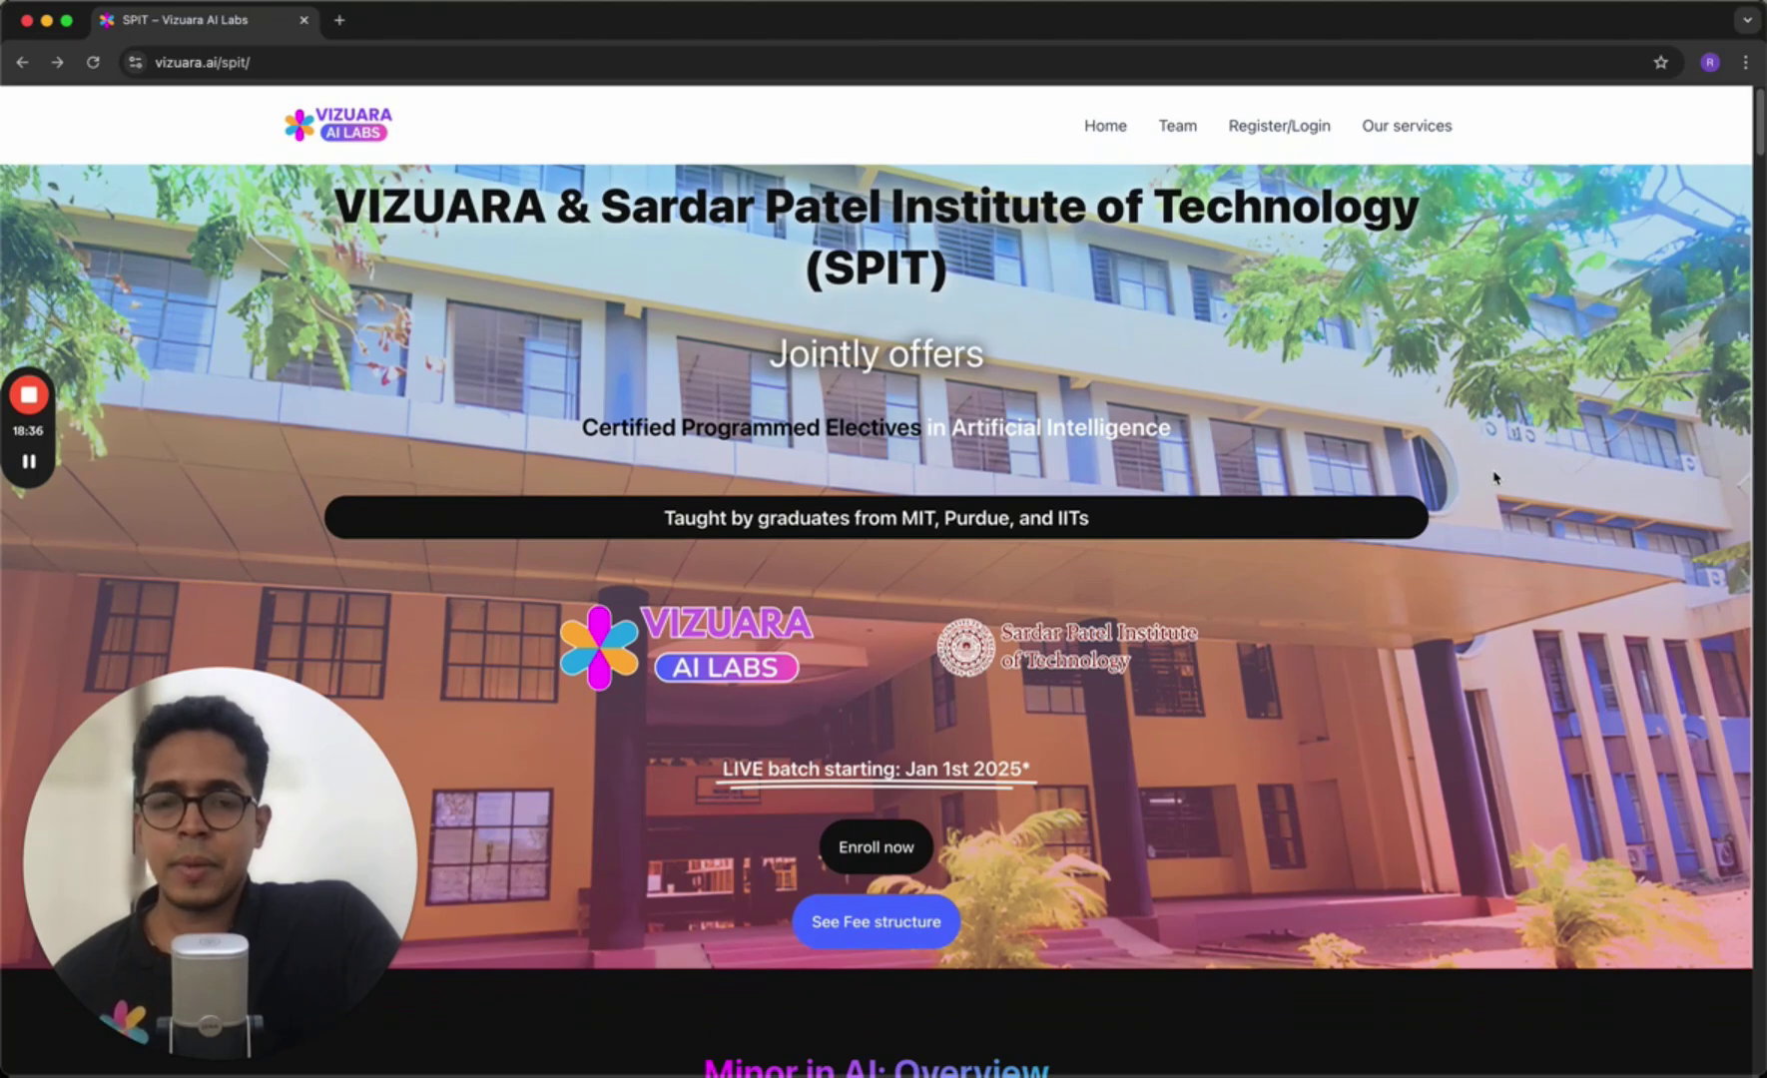